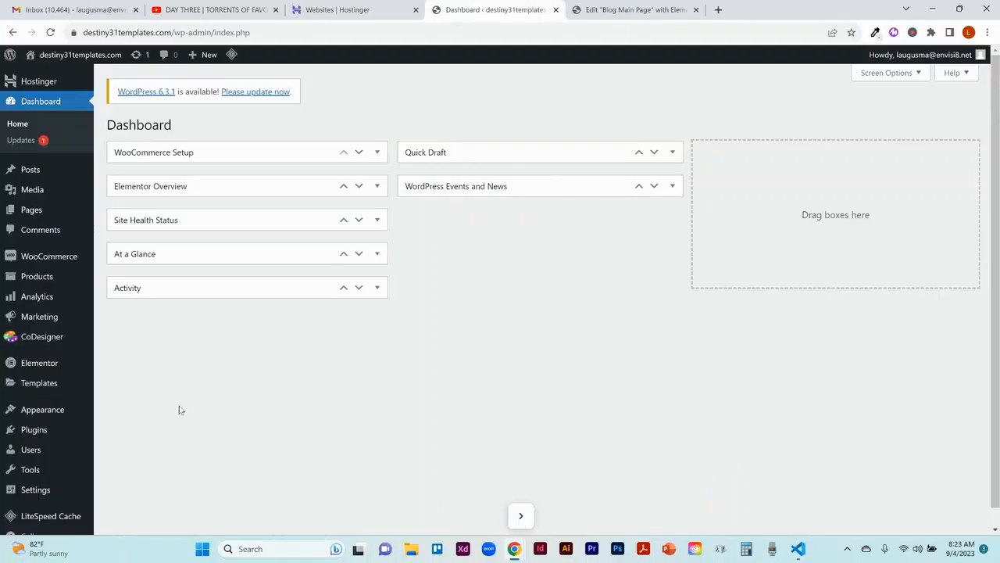
Step: Open the Blog Main Page of the destiny31templates site for editing with Elementor
left_click(27, 214)
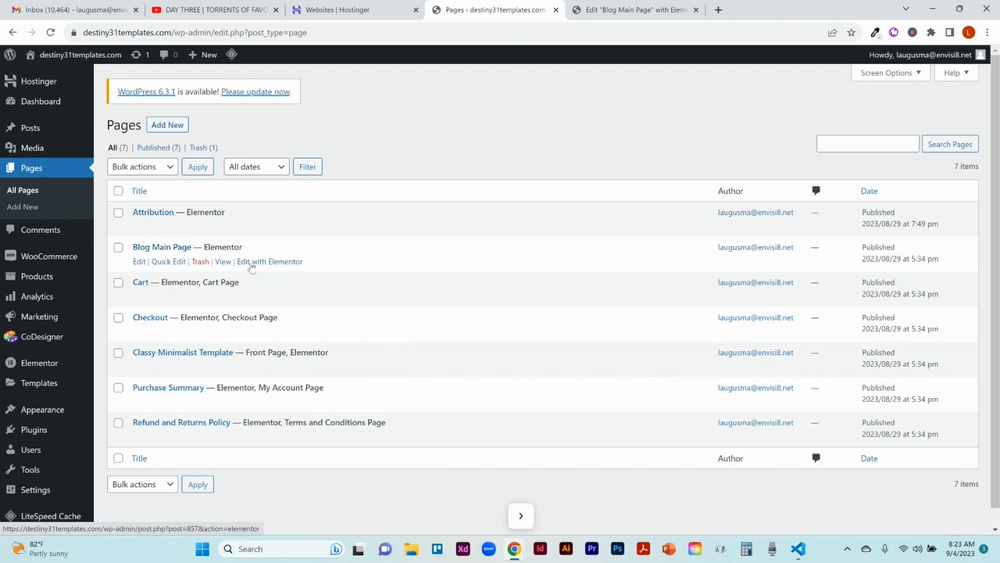
left_click(258, 264)
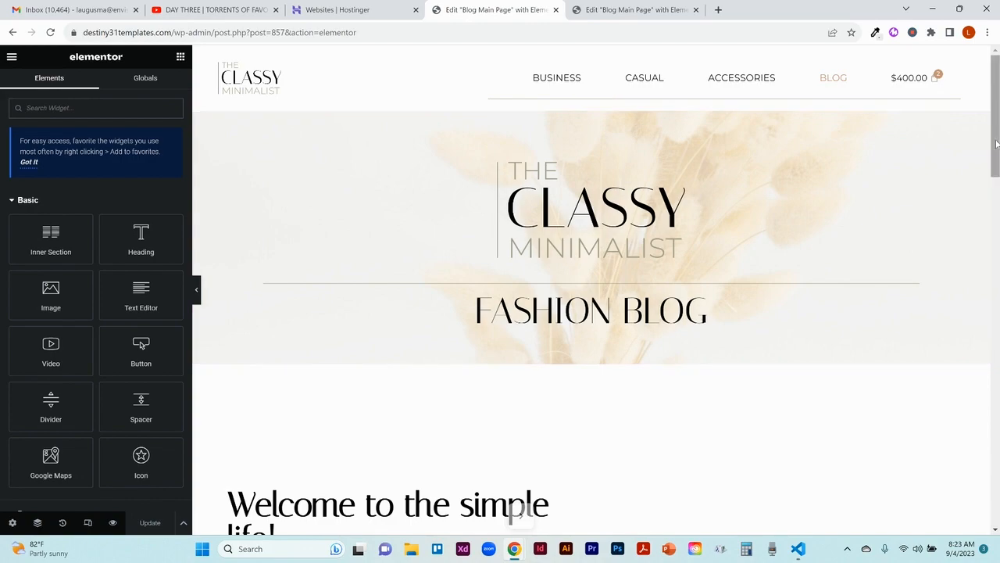
left_click_drag(996, 143, 993, 117)
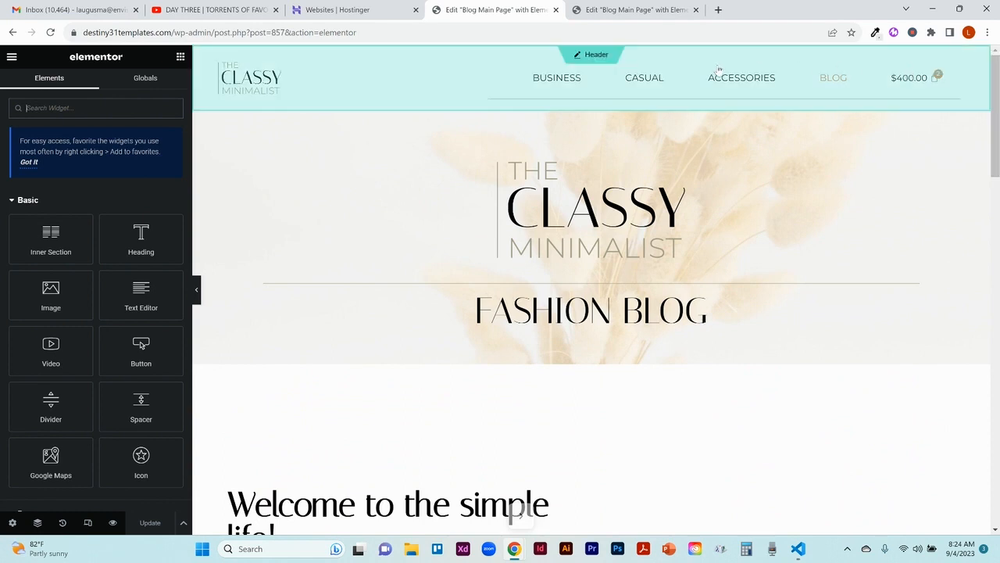
Step: Compare the header sections of the Sweet Cakes and Classy Minimalist blog pages in their two open editors
left_click(621, 11)
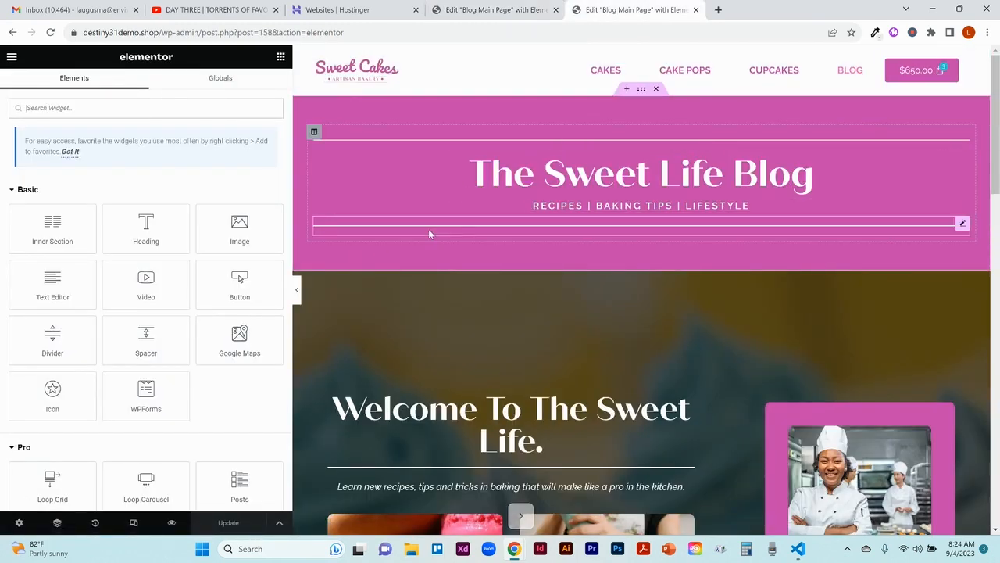
left_click(494, 9)
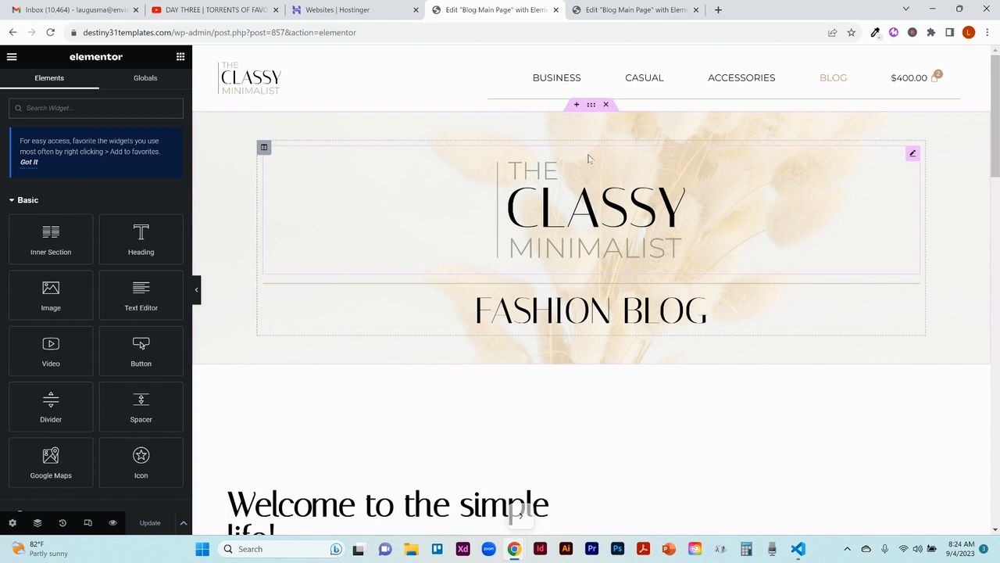
left_click(630, 9)
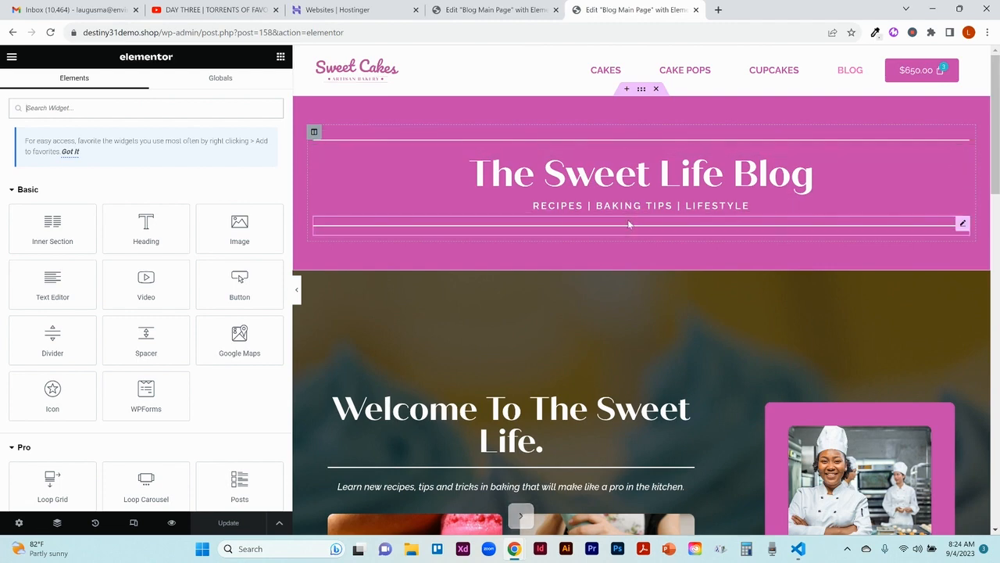
left_click(521, 10)
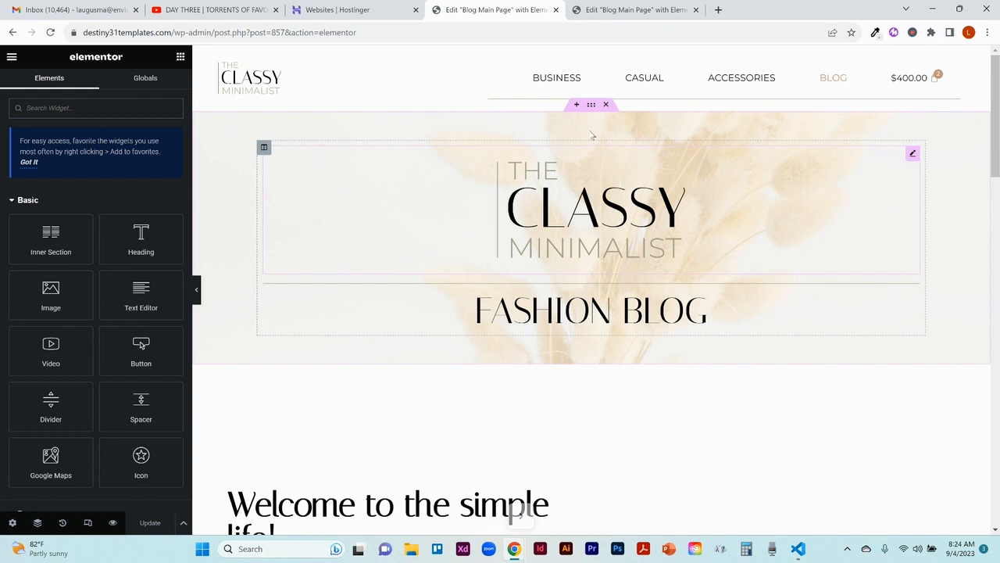
Step: On the Sweet Cakes blog page, duplicate the divider above the "The Sweet Life Blog" heading
left_click(604, 11)
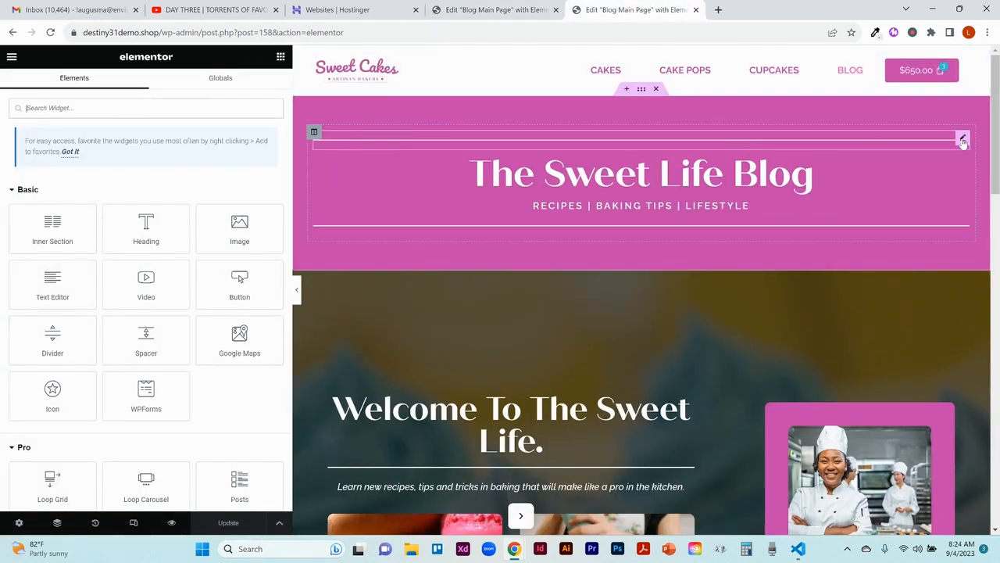
left_click(962, 138)
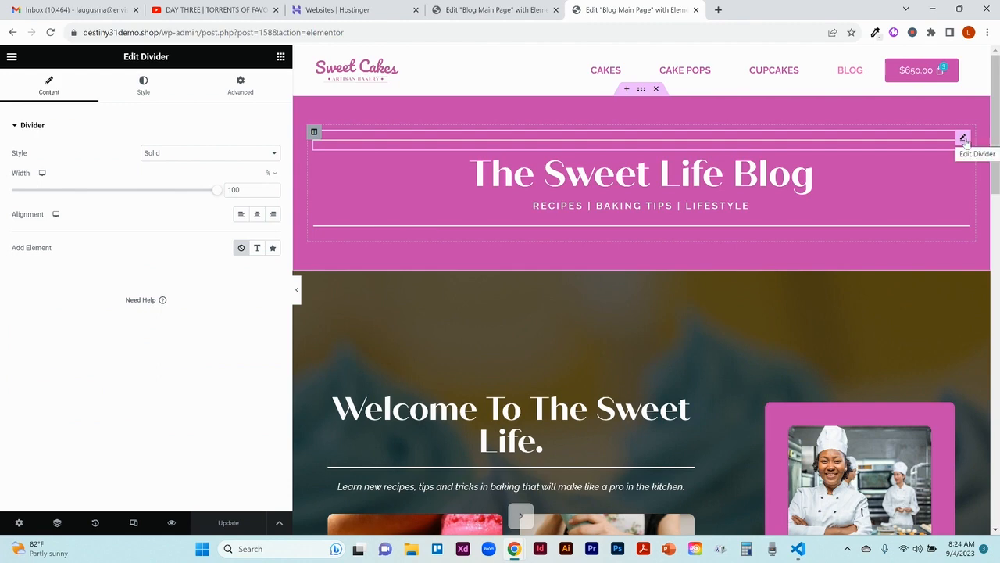
right_click(966, 140)
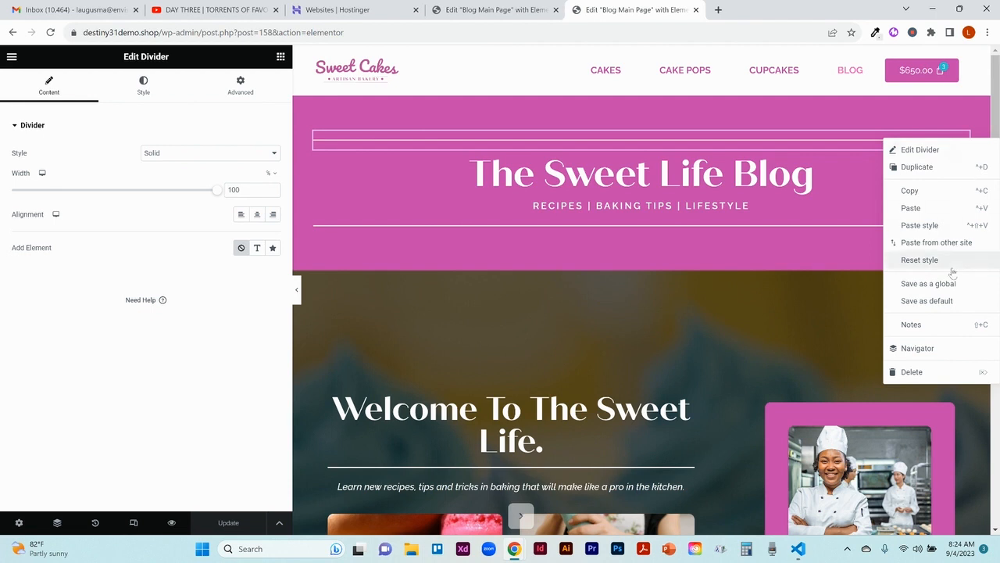
left_click(918, 168)
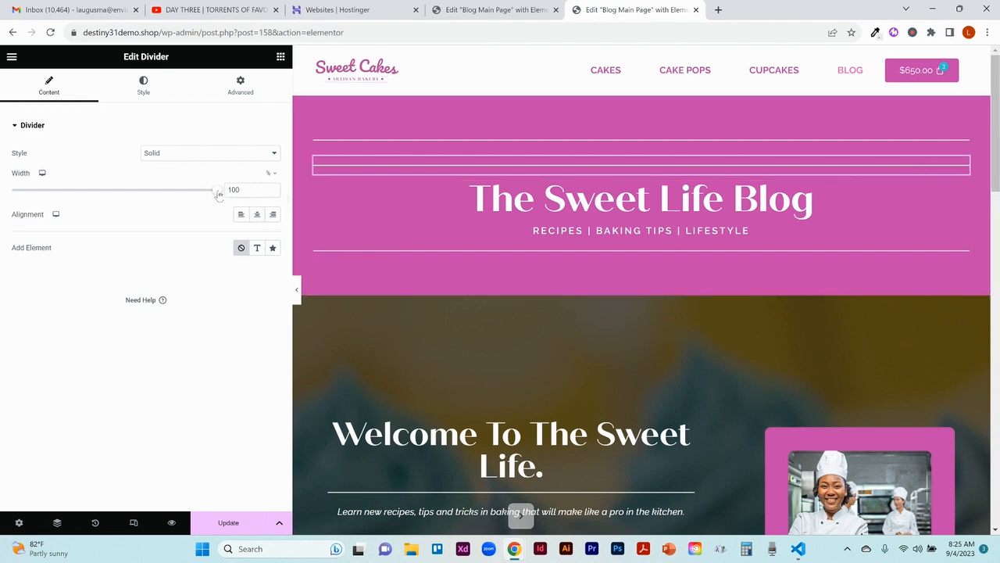
Step: Try different widths and alignments on the duplicated divider, finishing with 100% width and left alignment
mouse_move(219, 194)
left_mouse_down()
mouse_move(166, 193)
mouse_move(217, 192)
left_mouse_up()
left_click(242, 215)
left_click(258, 215)
left_click_drag(216, 193, 260, 189)
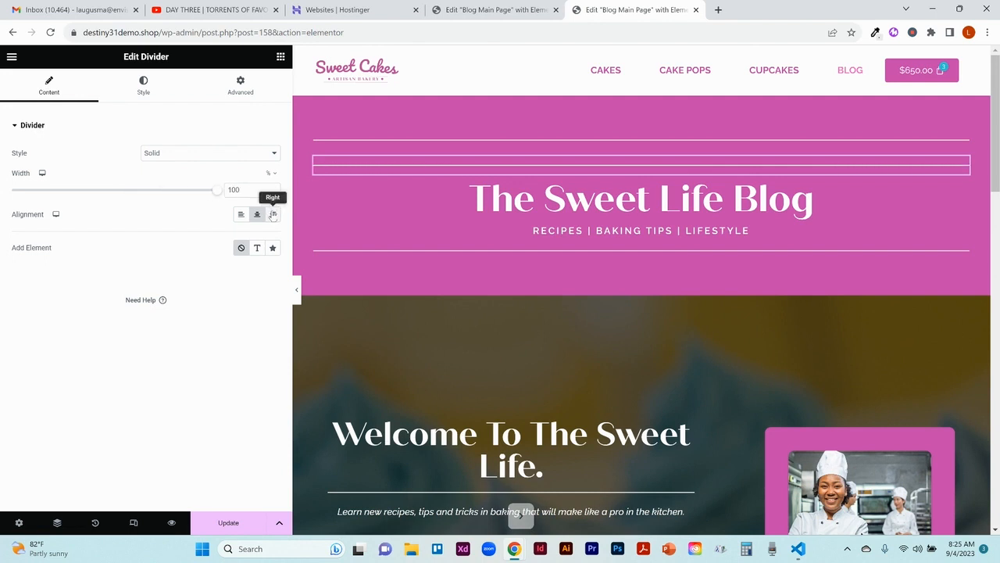
left_click(273, 215)
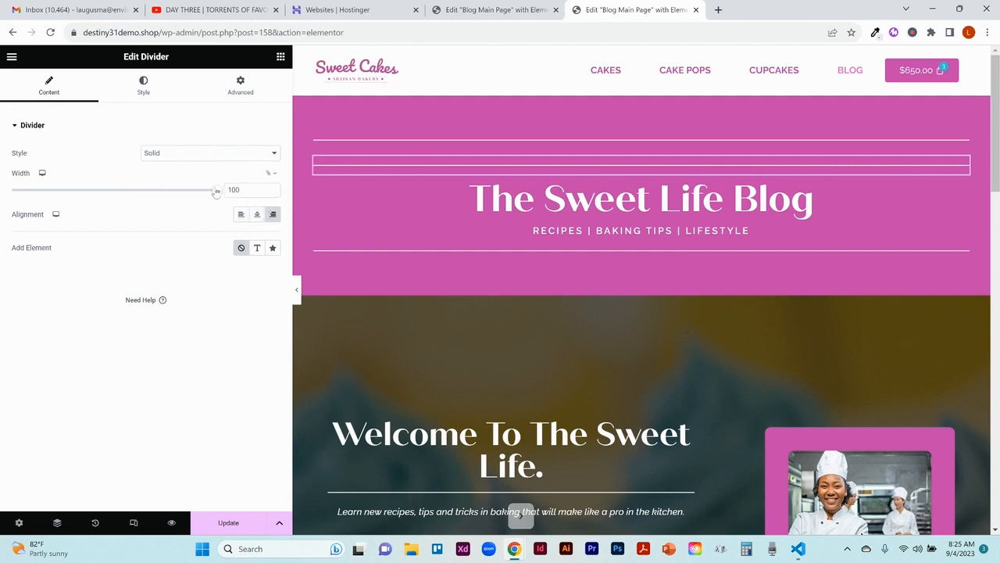
mouse_move(218, 192)
left_mouse_down()
mouse_move(129, 193)
mouse_move(219, 192)
left_mouse_up()
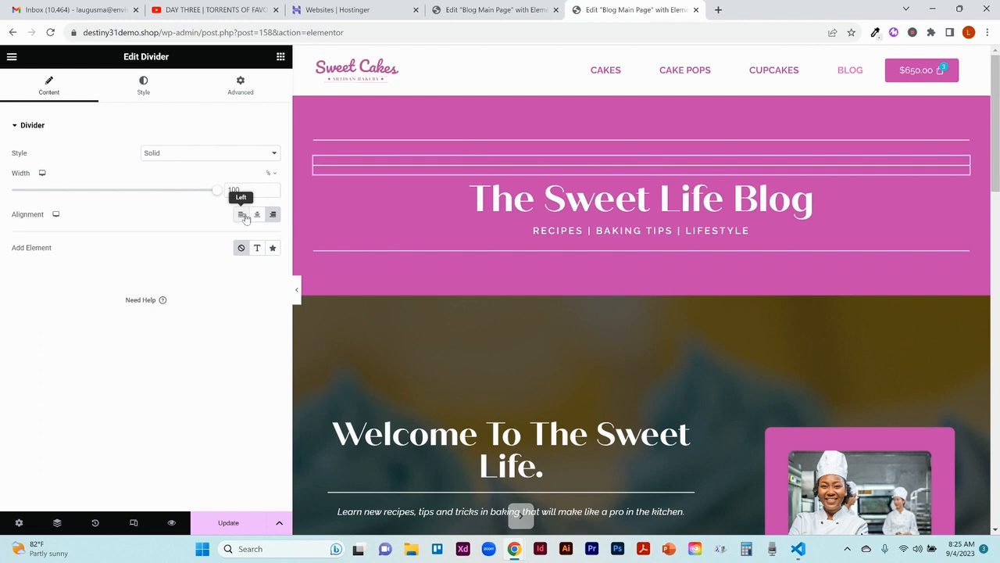
left_click(243, 217)
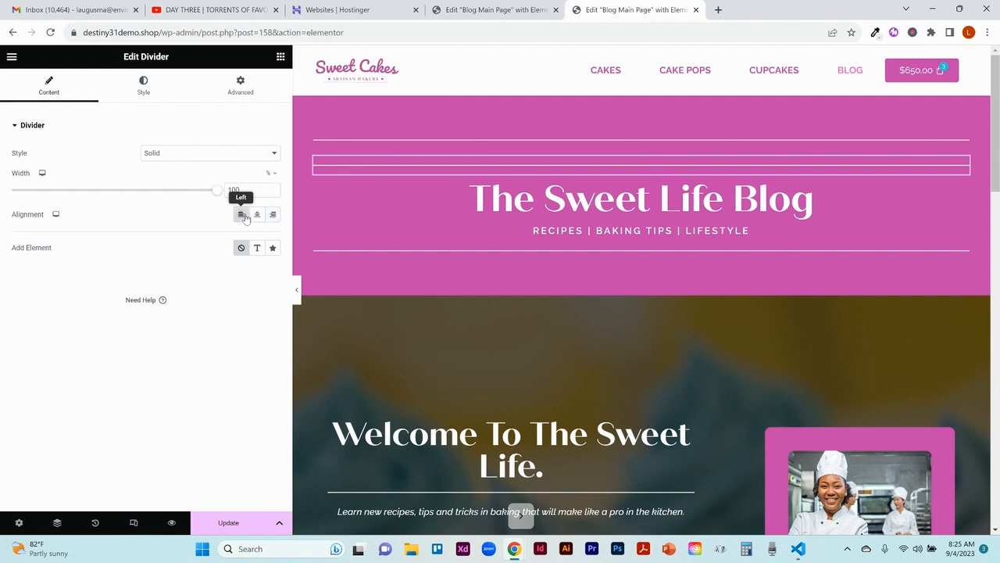
Step: Try the Curly line style on the duplicated divider, and set it back to Solid
left_click(200, 156)
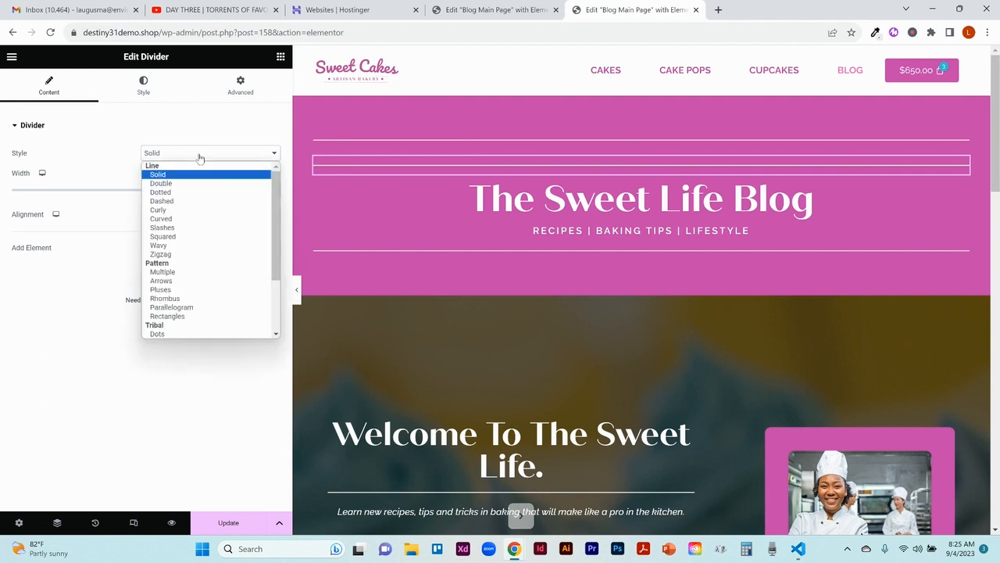
left_click(188, 211)
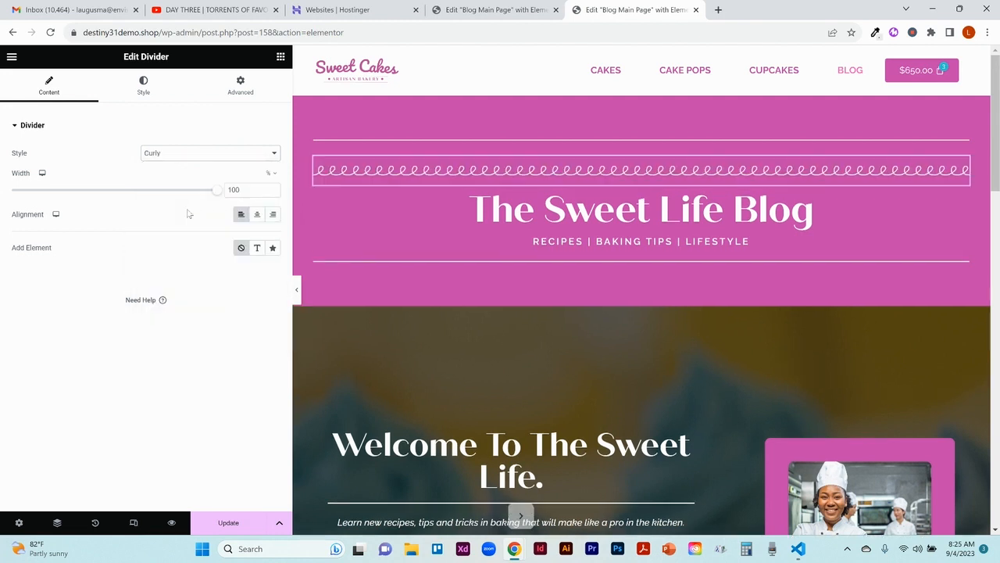
left_click(197, 155)
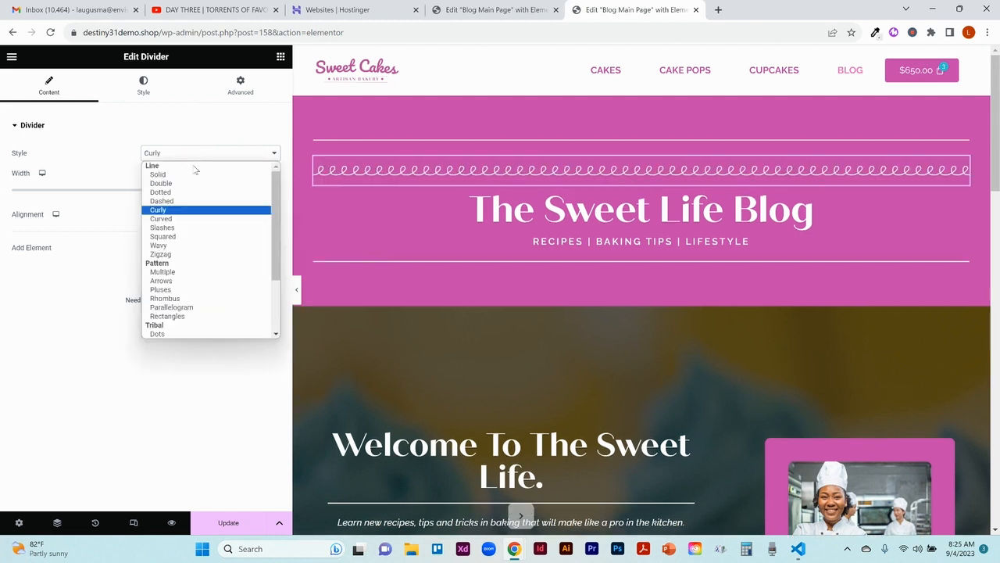
left_click(193, 177)
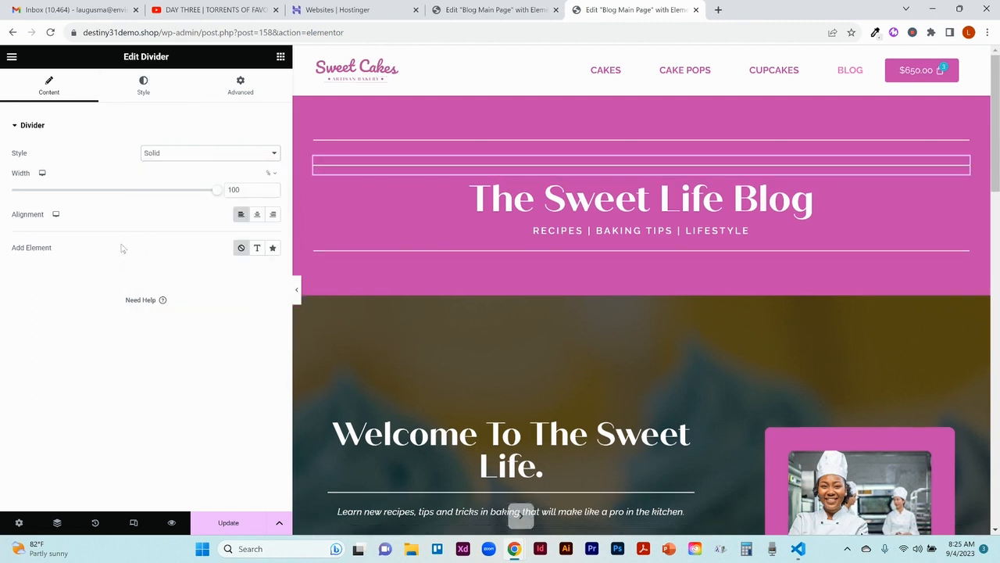
Step: Add a text element to the duplicated divider reading "Hello and Welcome!"
left_click(258, 253)
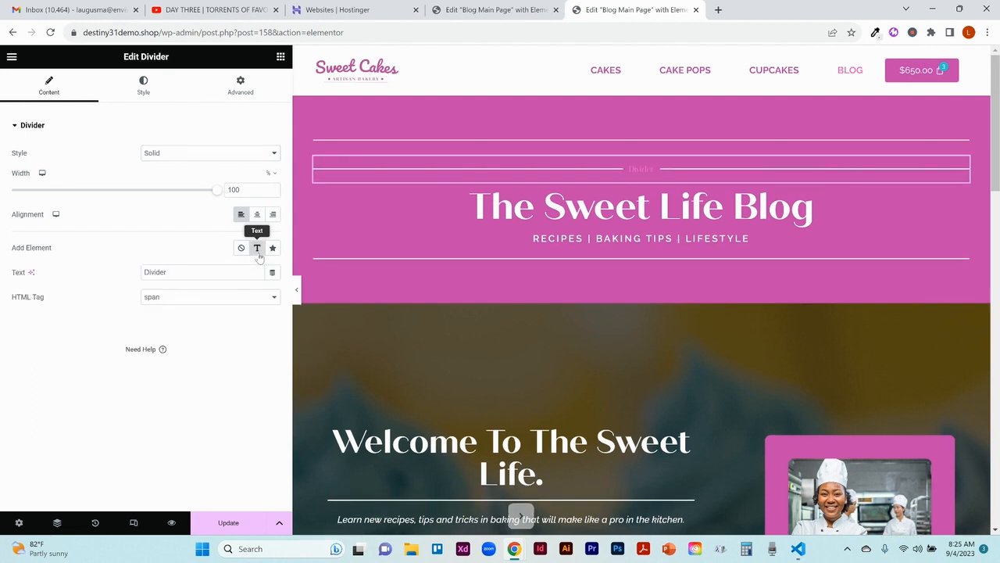
left_click(185, 273)
double_click(185, 274)
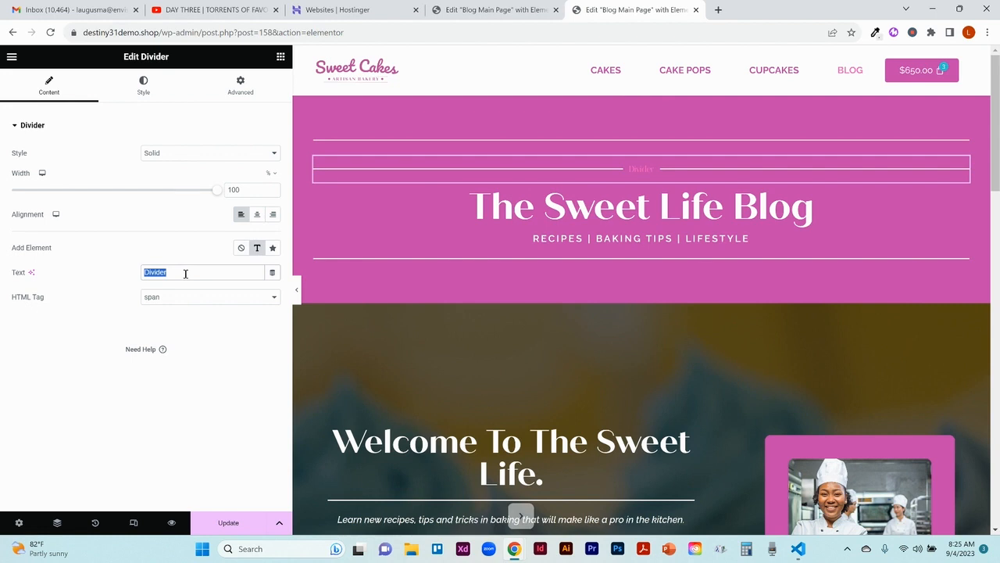
type("Hello and Welcome!")
Step: Set the divider text's color to the global color White
left_click(145, 89)
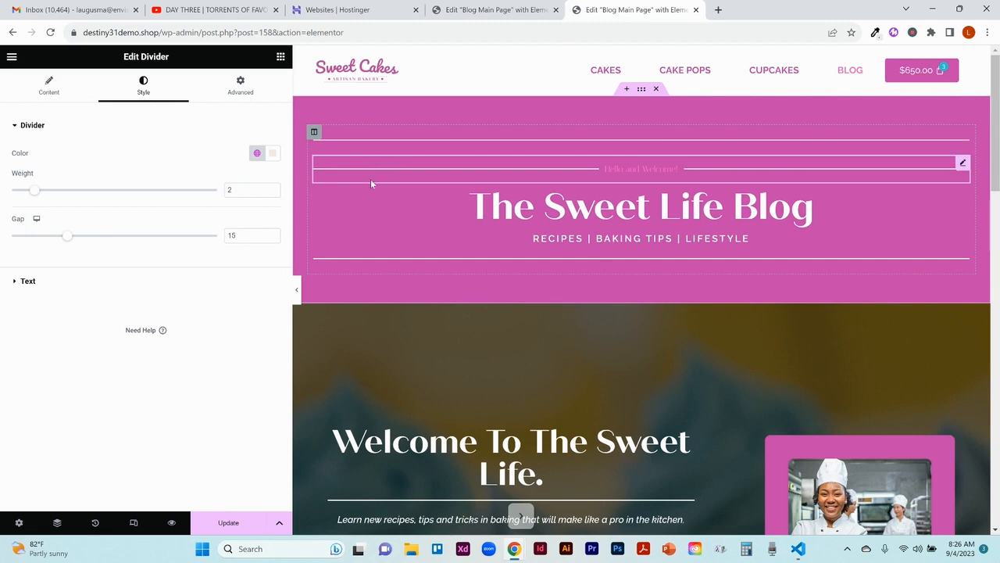
left_click(86, 280)
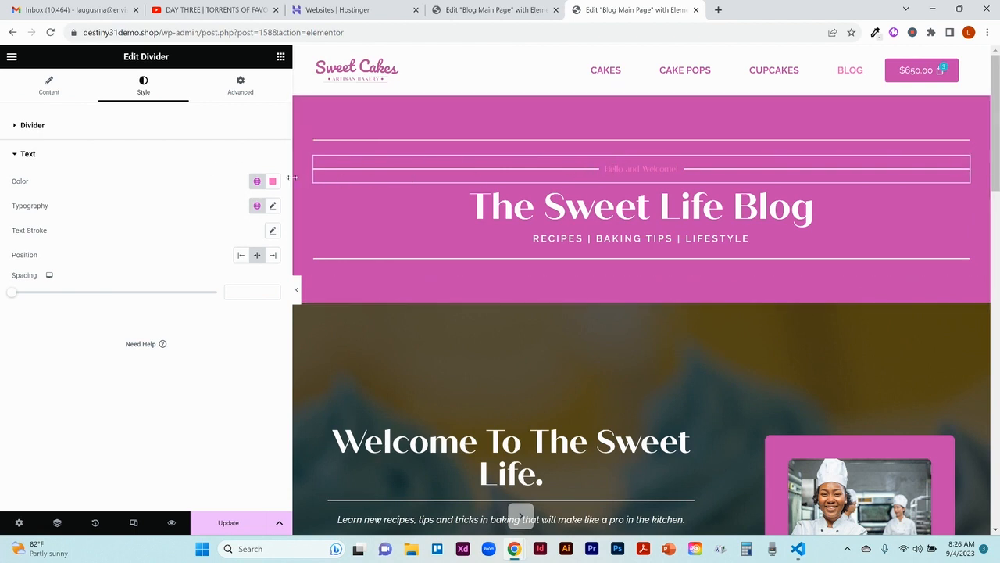
left_click(260, 181)
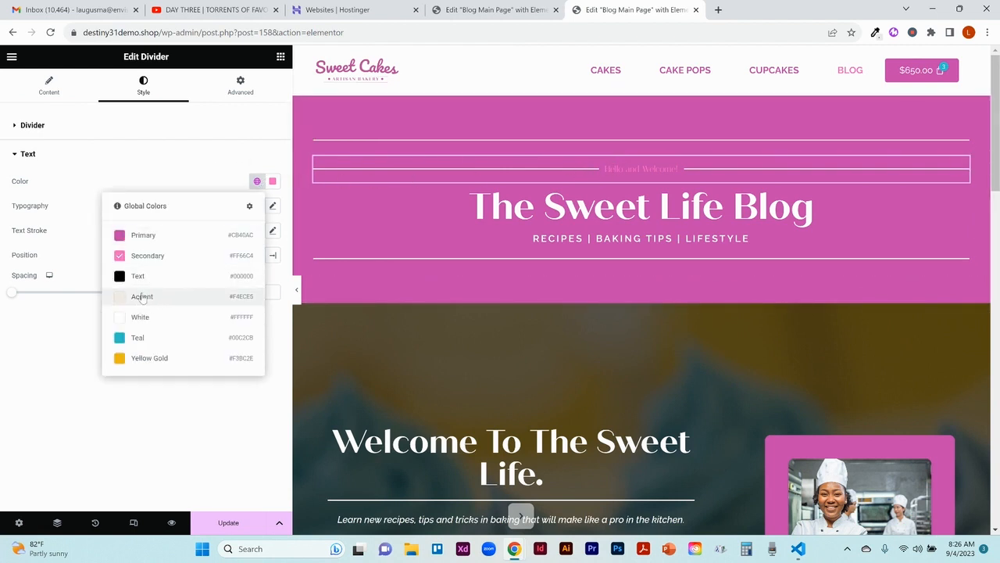
left_click(144, 318)
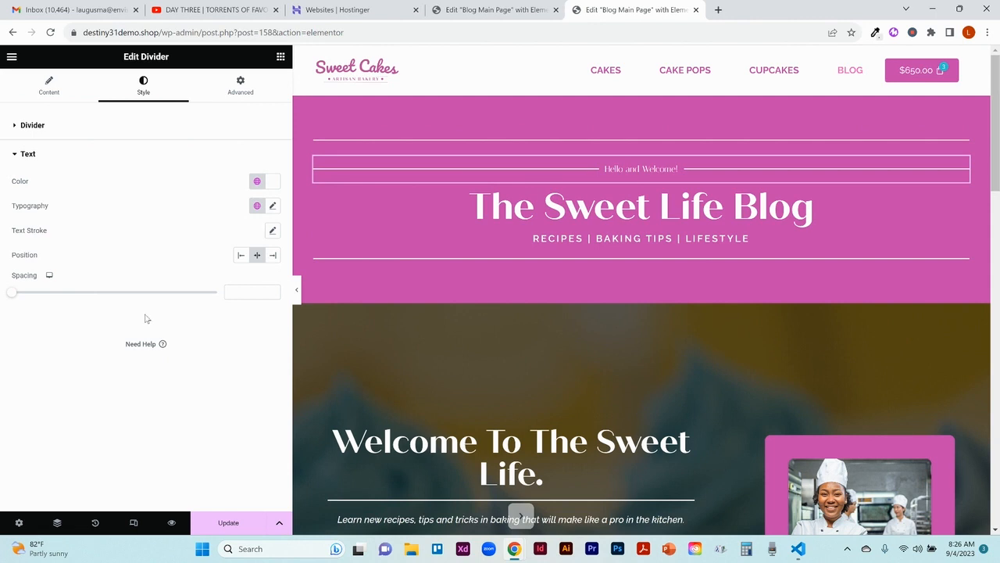
Step: Set the divider text's font family to Raleway
left_click(273, 206)
left_click(185, 263)
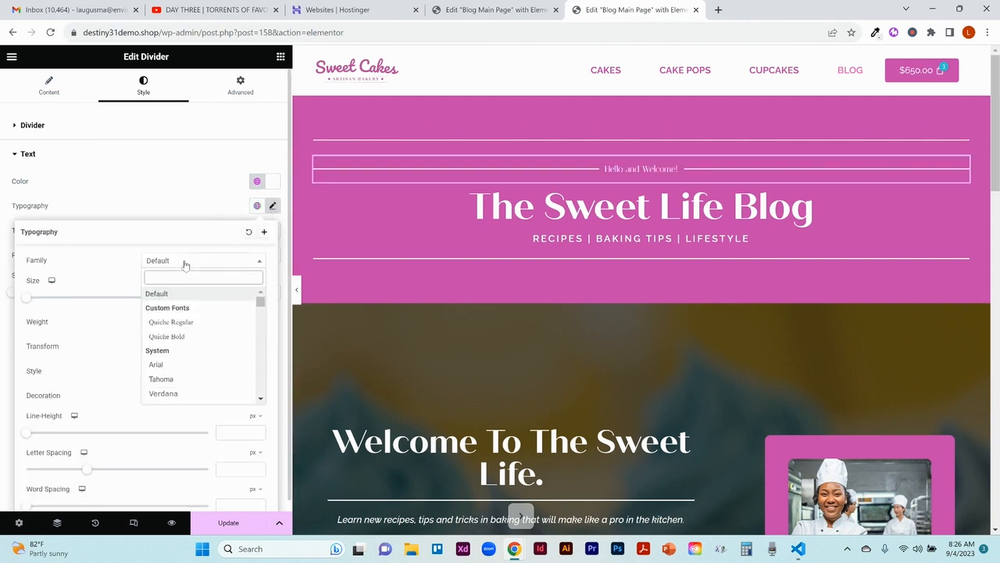
type("raleway")
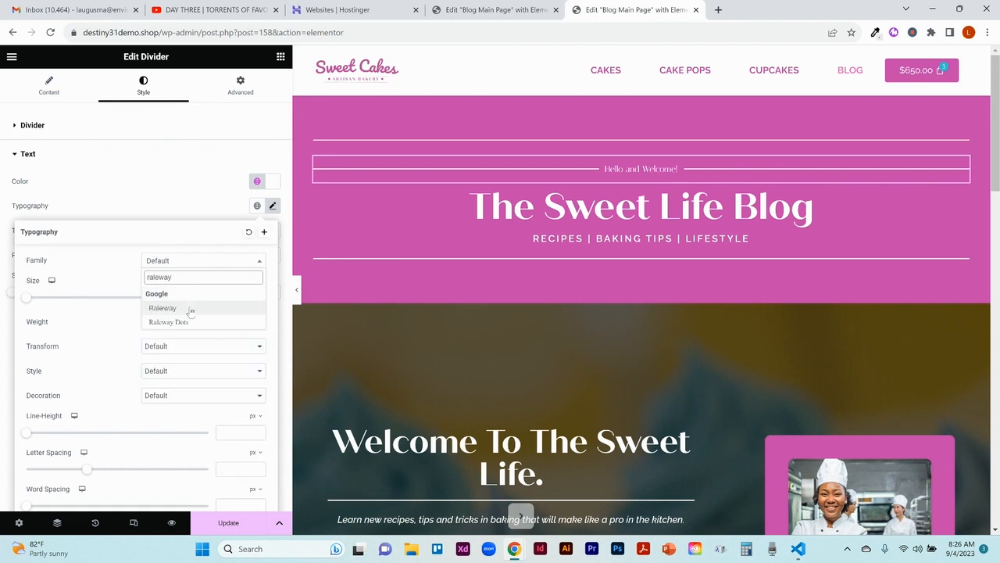
left_click(190, 310)
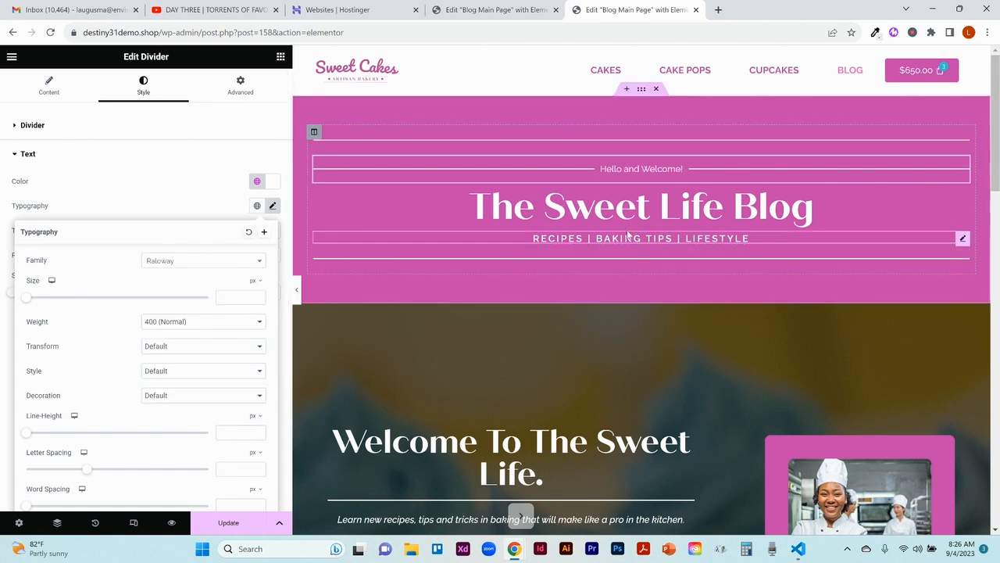
Step: Make the divider text Uppercase with a weight of 600 (Semi Bold)
left_click(196, 348)
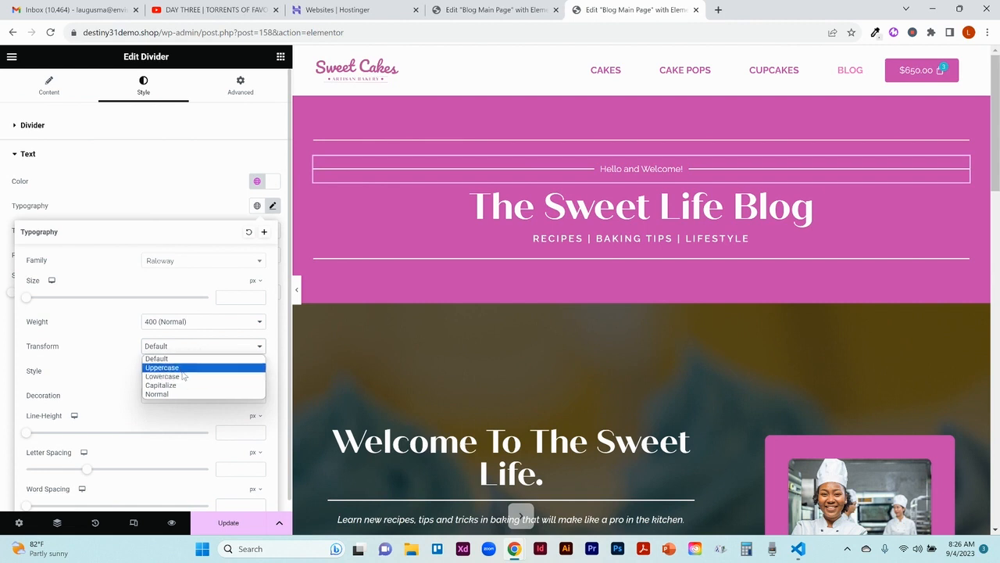
left_click(183, 368)
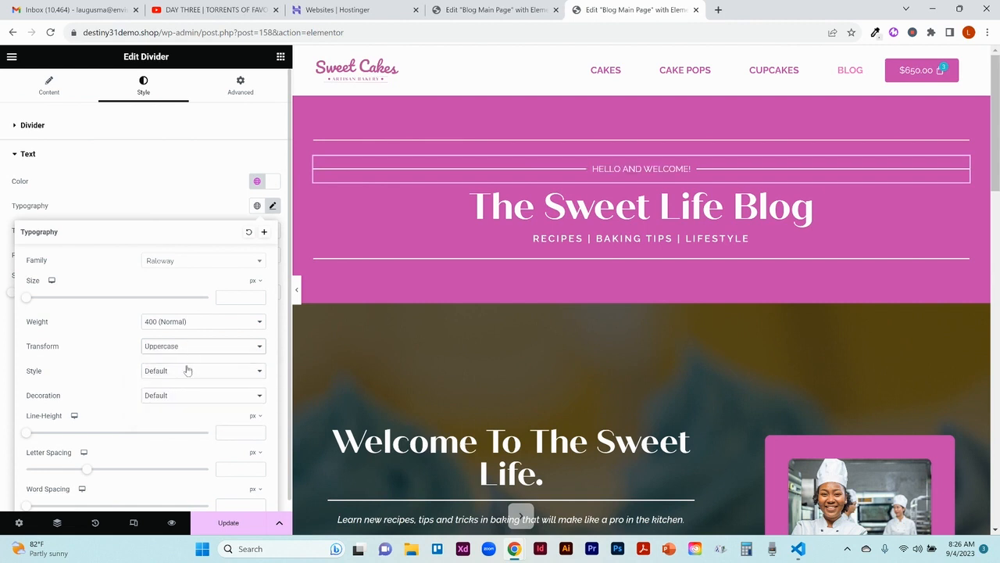
left_click(202, 328)
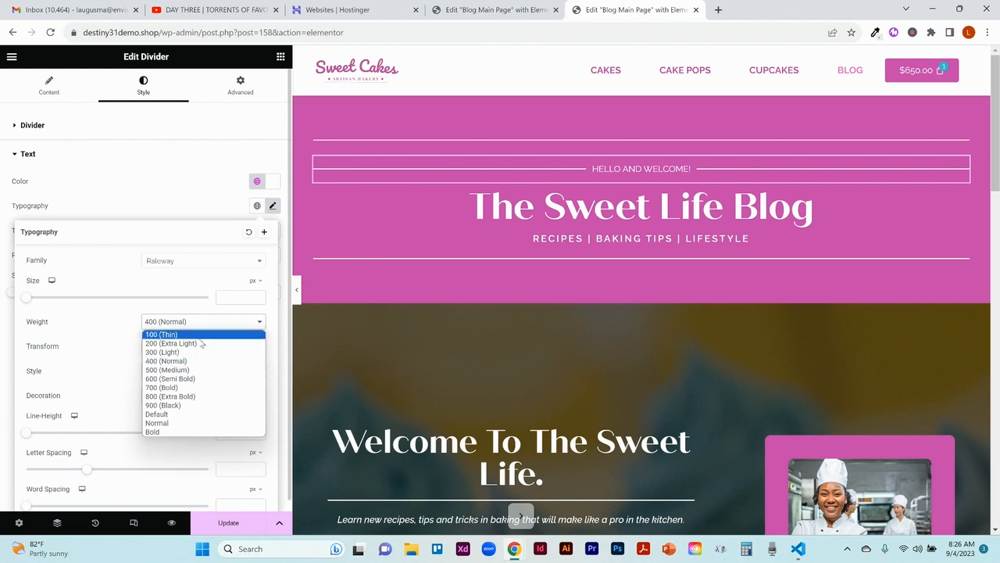
left_click(194, 379)
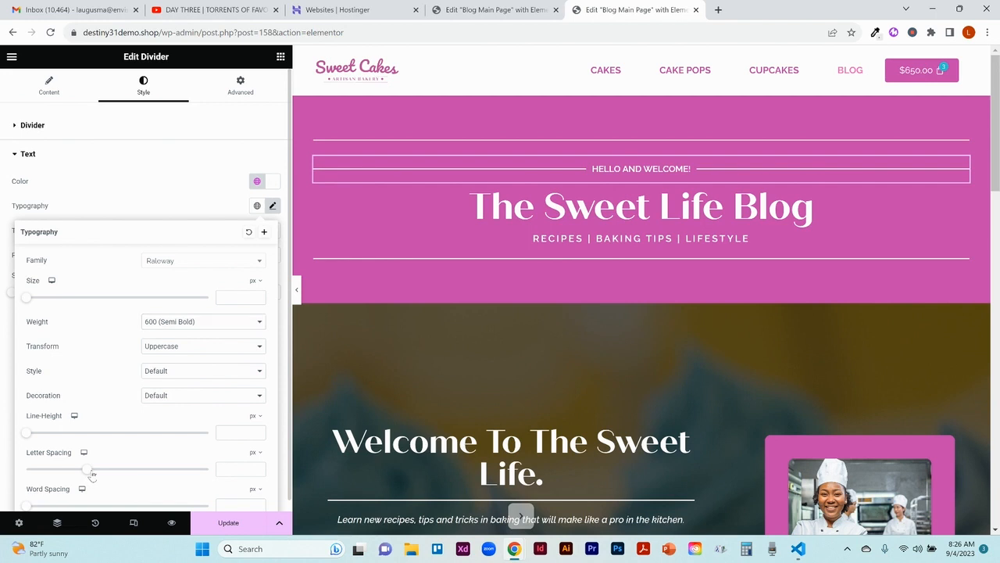
Step: Set the divider text's letter spacing to 5.4 px and preview the header at full page width
left_click_drag(92, 474, 159, 473)
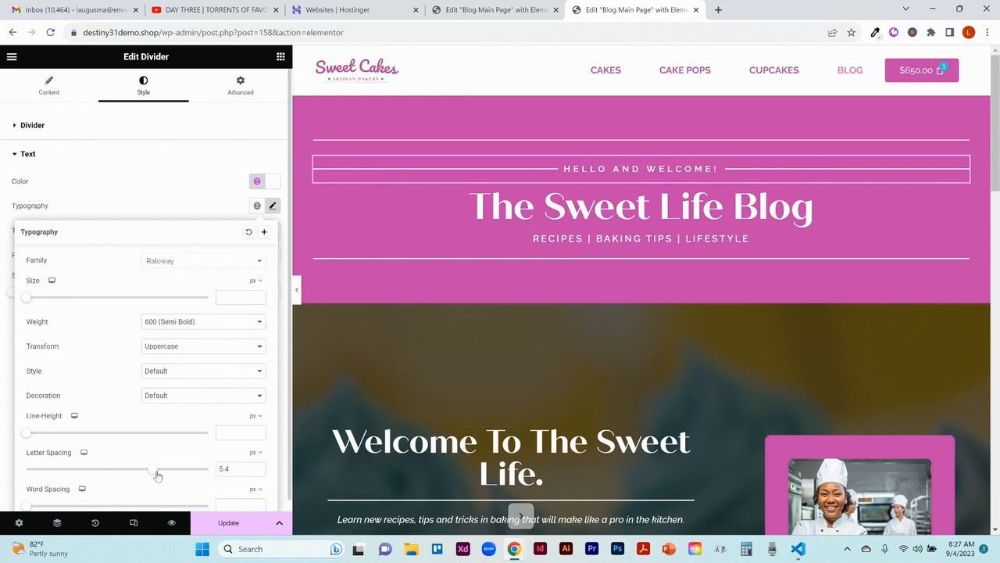
left_click(297, 301)
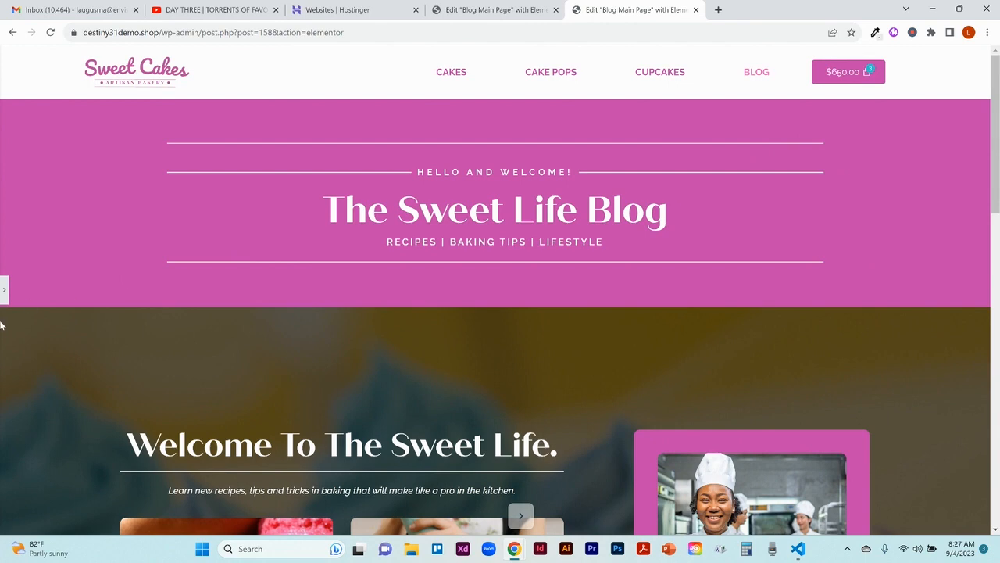
left_click(3, 290)
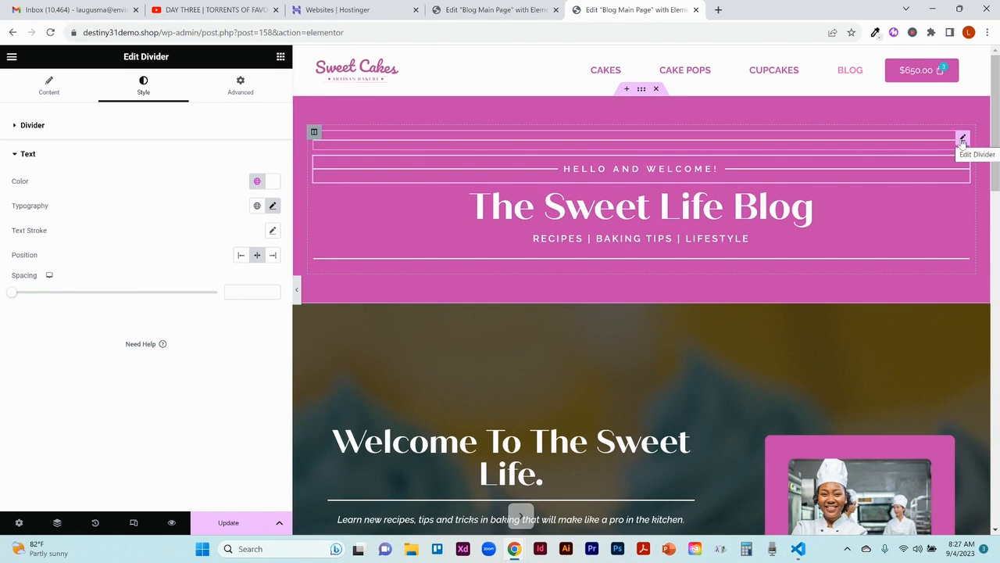
Step: Delete the plain divider above the "Hello and Welcome!" divider and preview the header at full page width
right_click(962, 140)
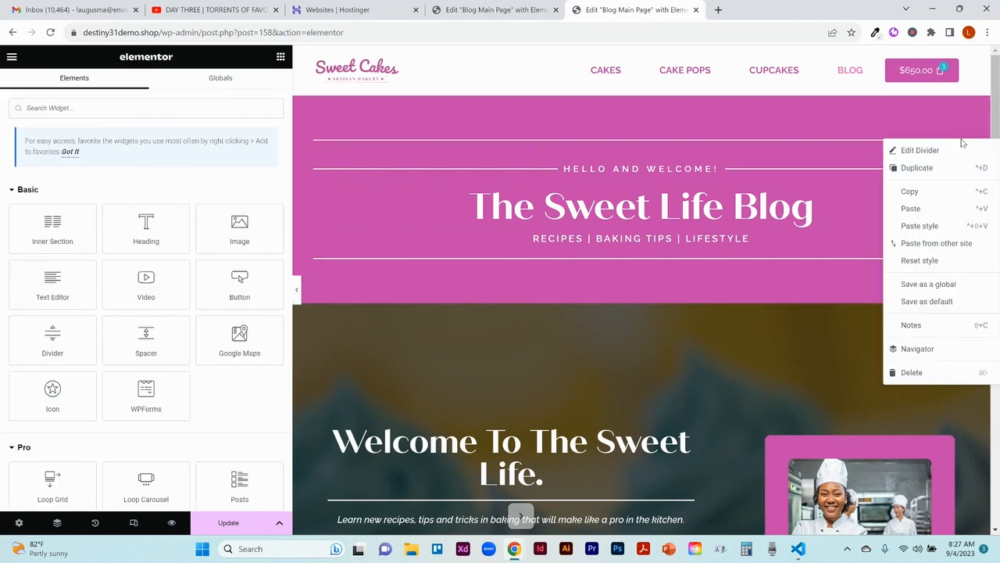
left_click(912, 373)
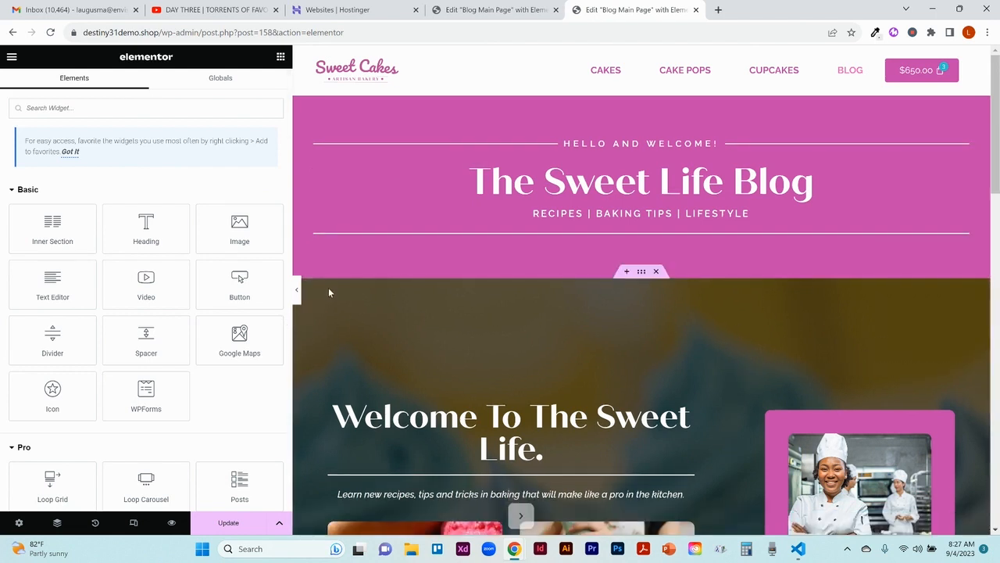
left_click(296, 289)
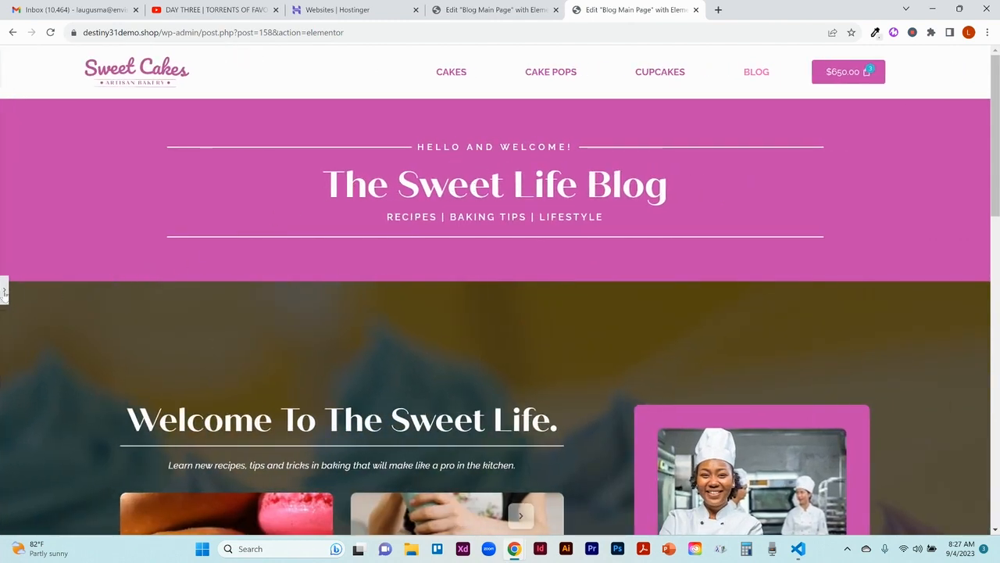
left_click(5, 291)
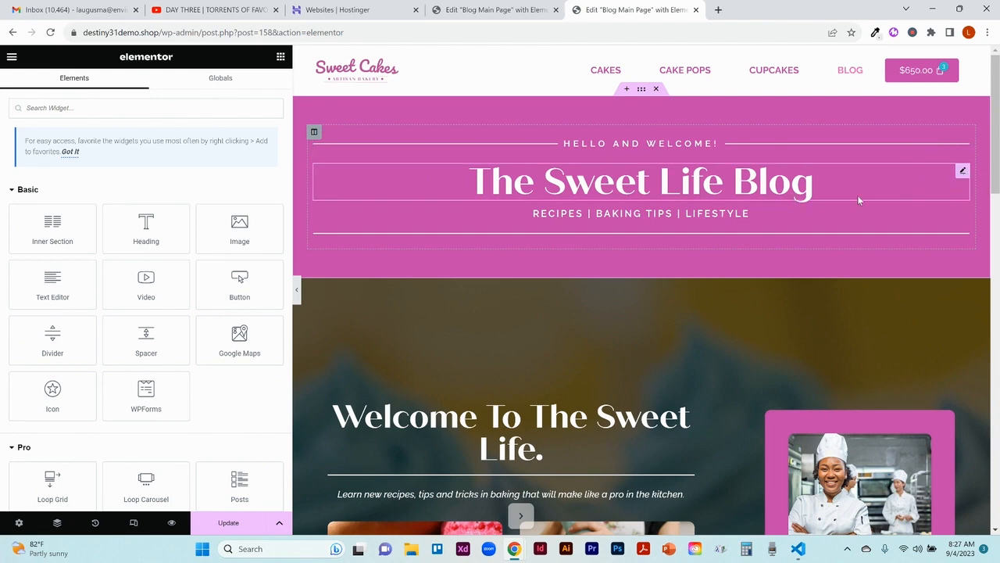
Step: Examine the header section's background settings and compare the header with the Classy Minimalist blog page's header
left_click(640, 91)
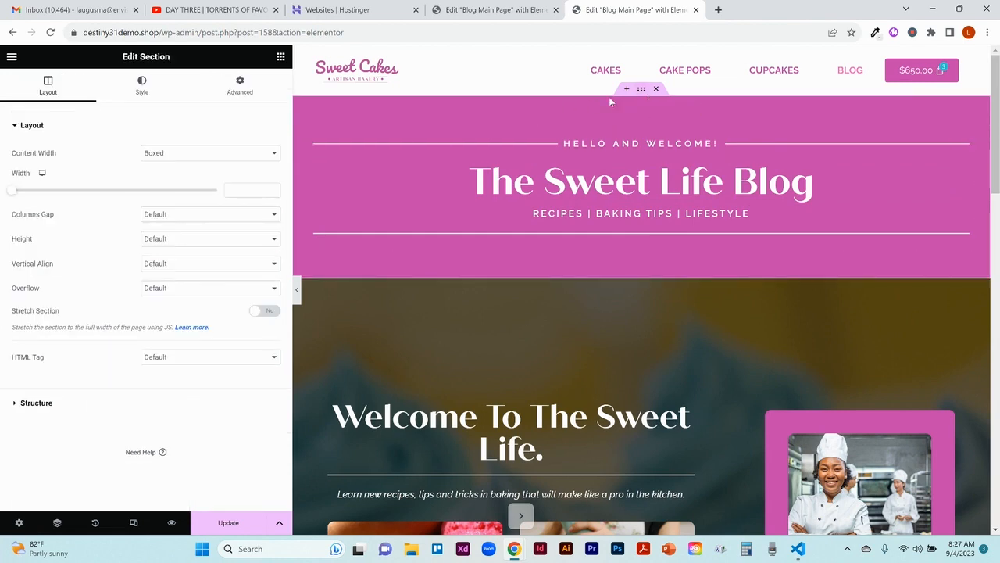
left_click(142, 91)
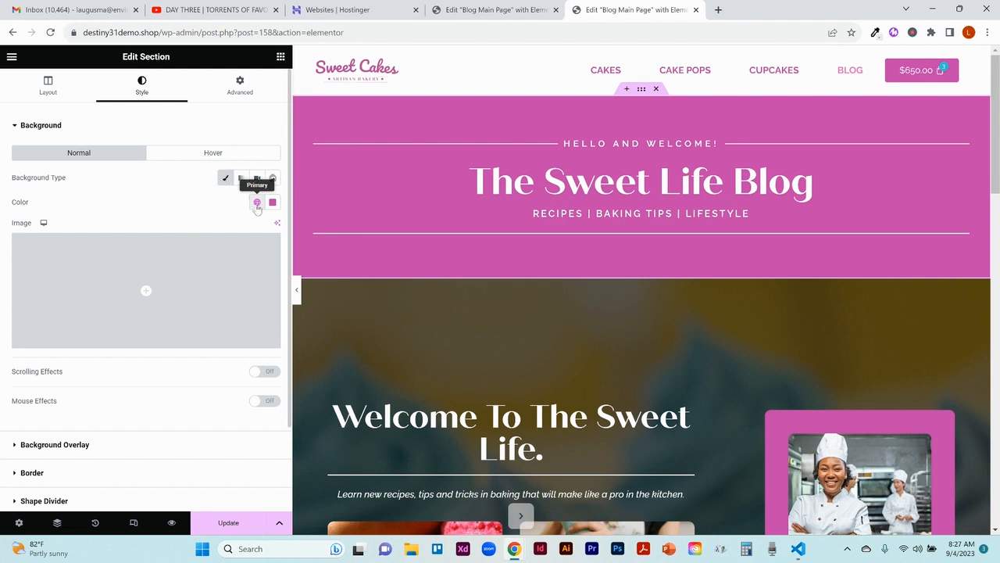
mouse_move(181, 277)
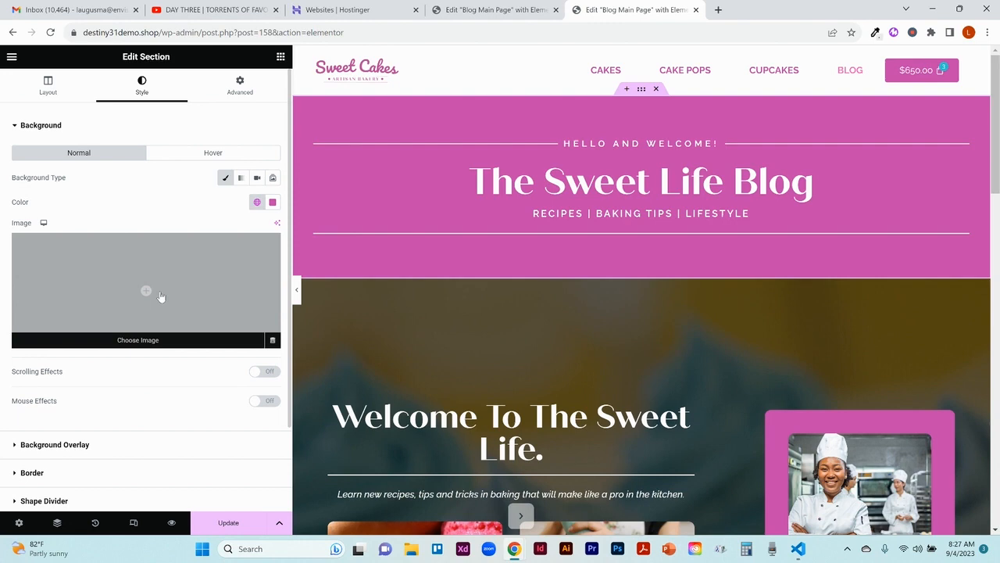
left_click(485, 6)
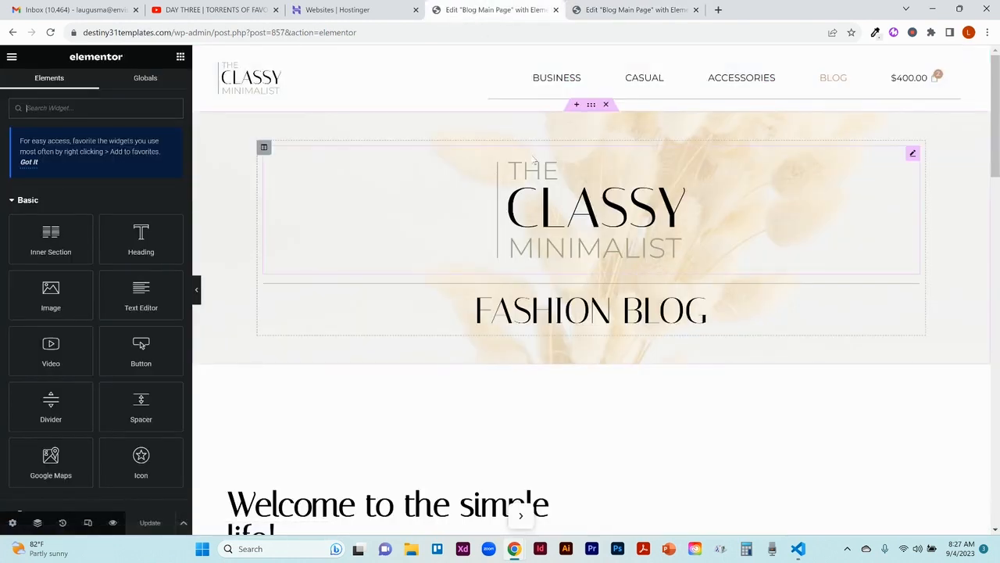
left_click(623, 10)
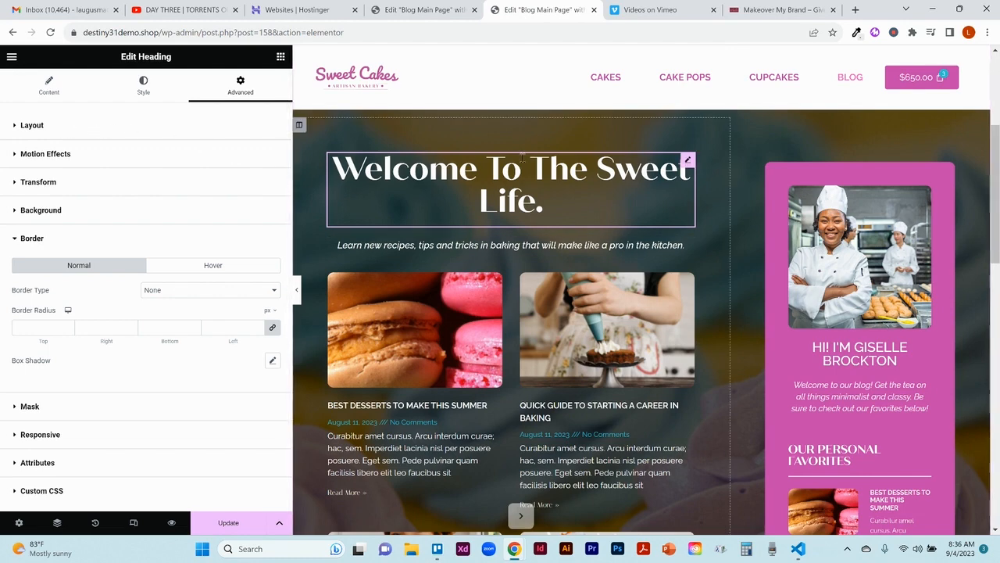
Step: Set the border type of the "Welcome To The Sweet Life." heading to Solid
left_click(208, 291)
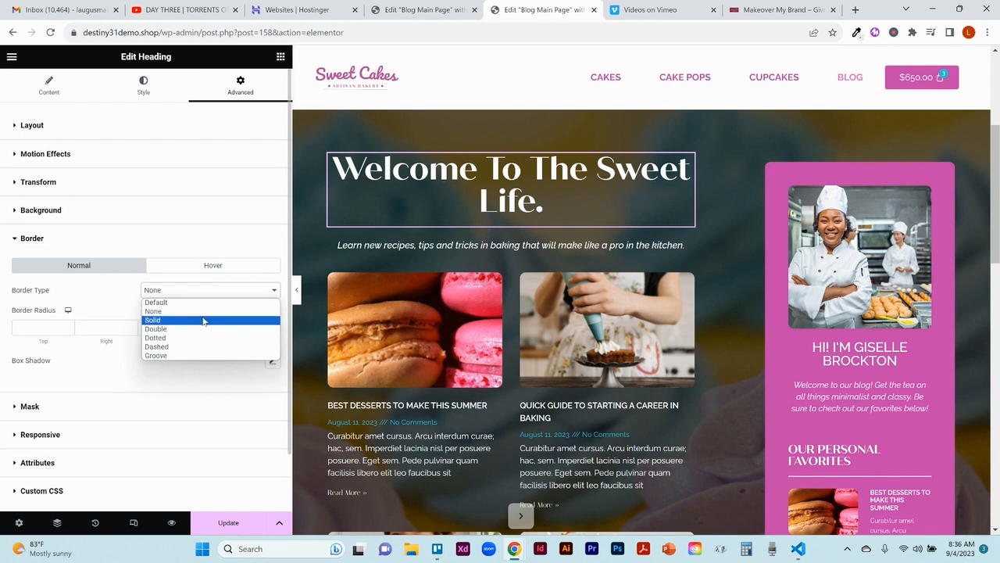
left_click(204, 321)
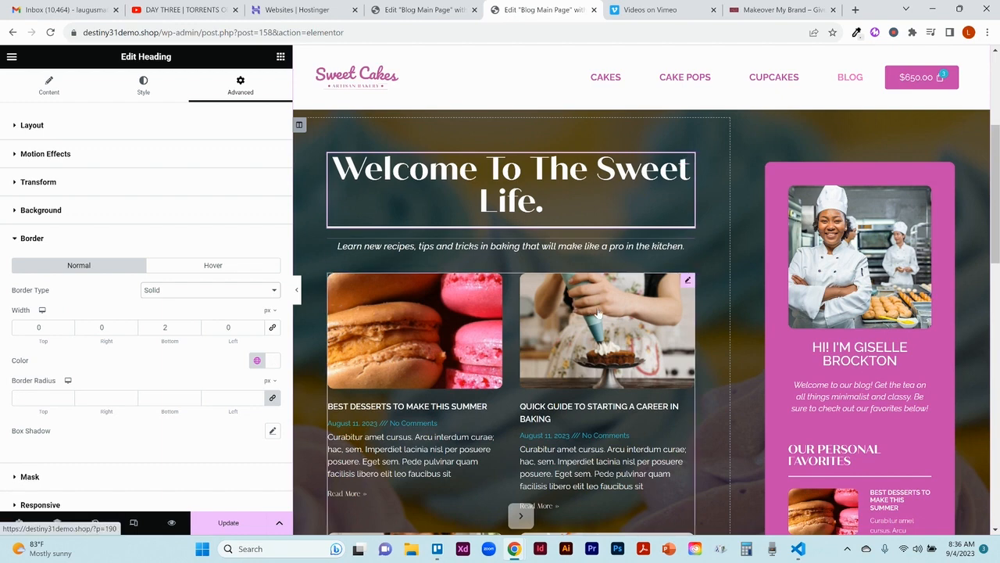
Step: Open the Posts widget below the tagline for editing and look over its posts
left_click(687, 281)
left_click_drag(996, 221, 997, 268)
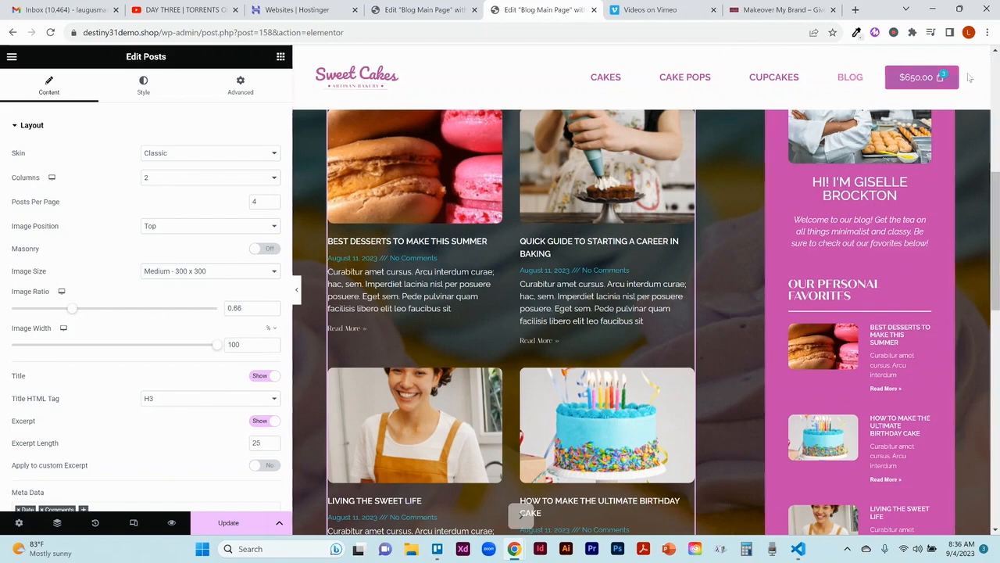
left_click(995, 51)
left_click(996, 51)
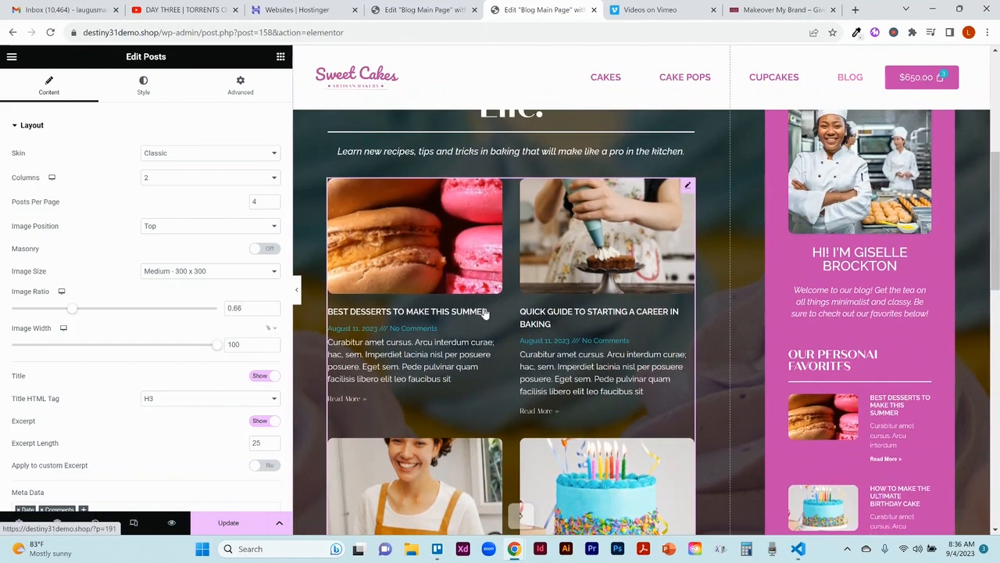
Step: Try the Cards skin with 2 columns on the Posts widget
left_click(196, 155)
left_click(189, 175)
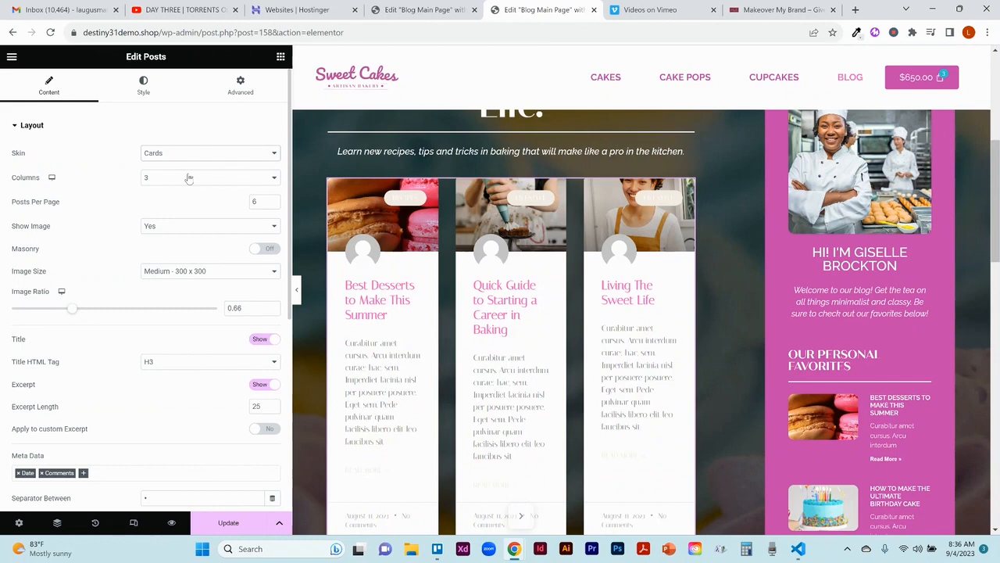
left_click(189, 178)
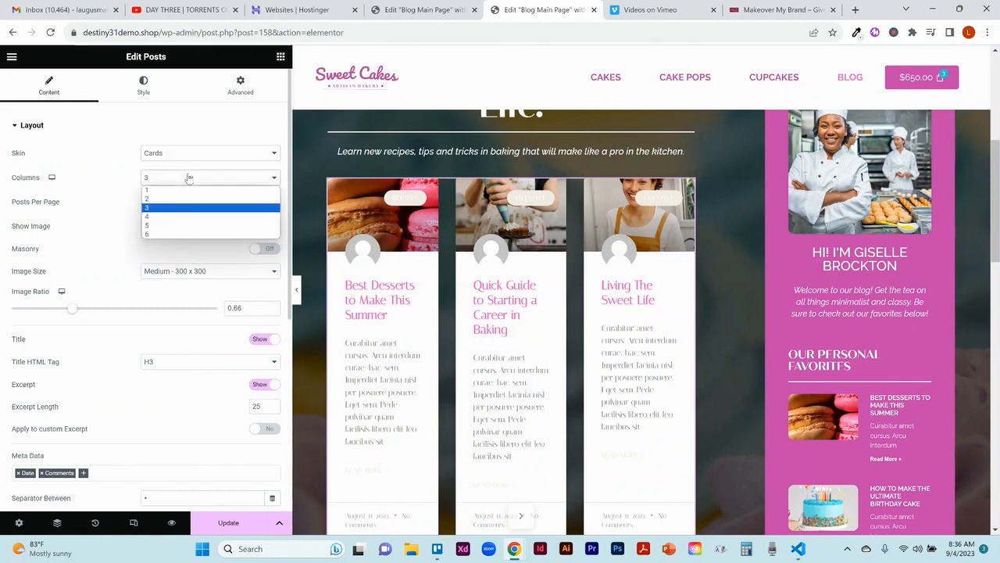
left_click(175, 203)
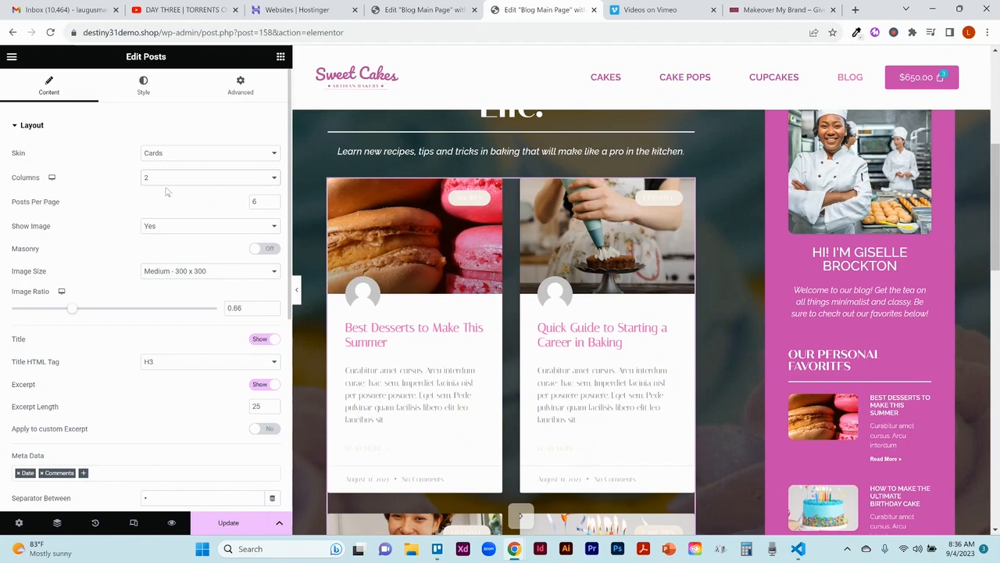
Step: Try the Full Content skin on the Posts widget and return it to the Classic skin
left_click(191, 154)
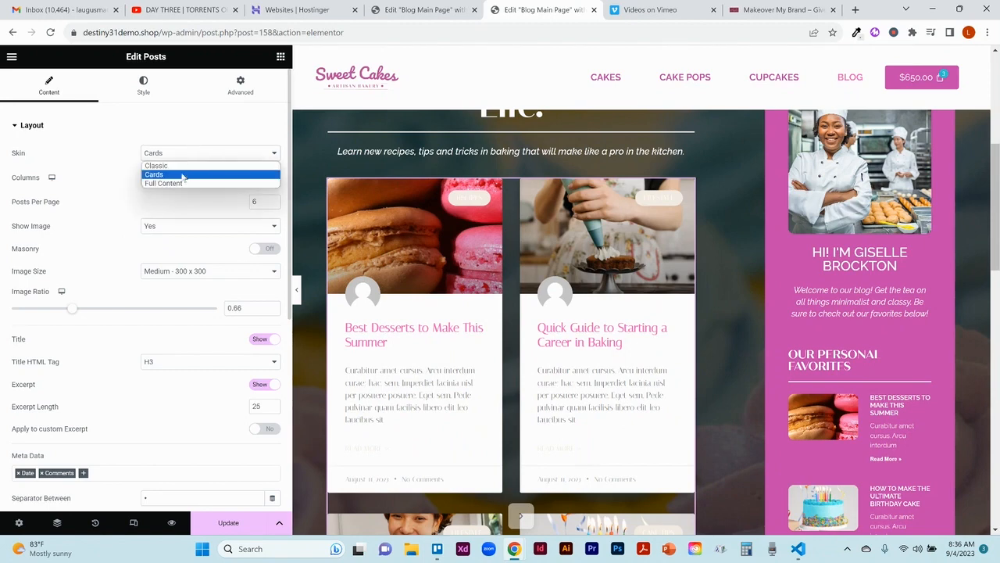
left_click(166, 182)
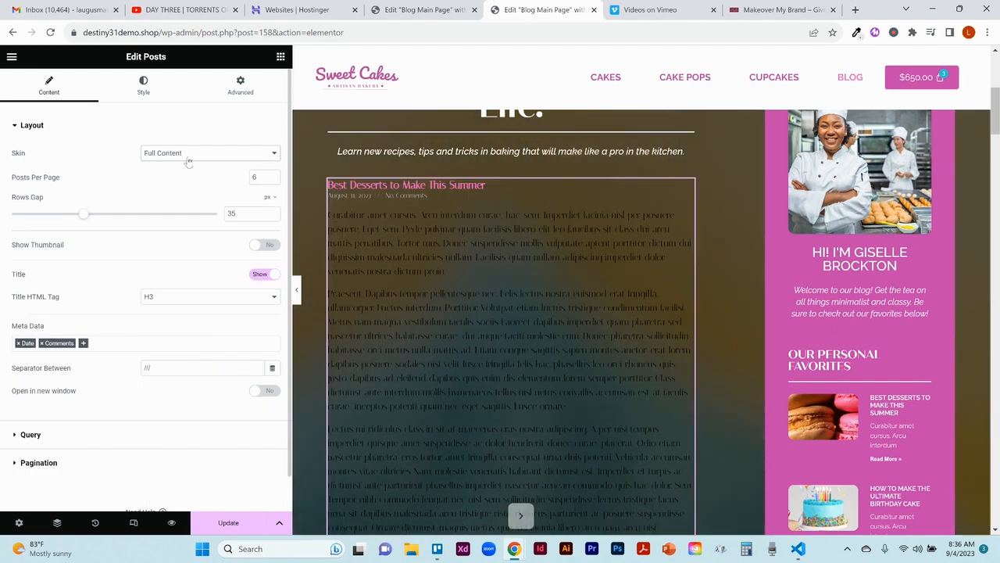
left_click(187, 158)
left_click(186, 167)
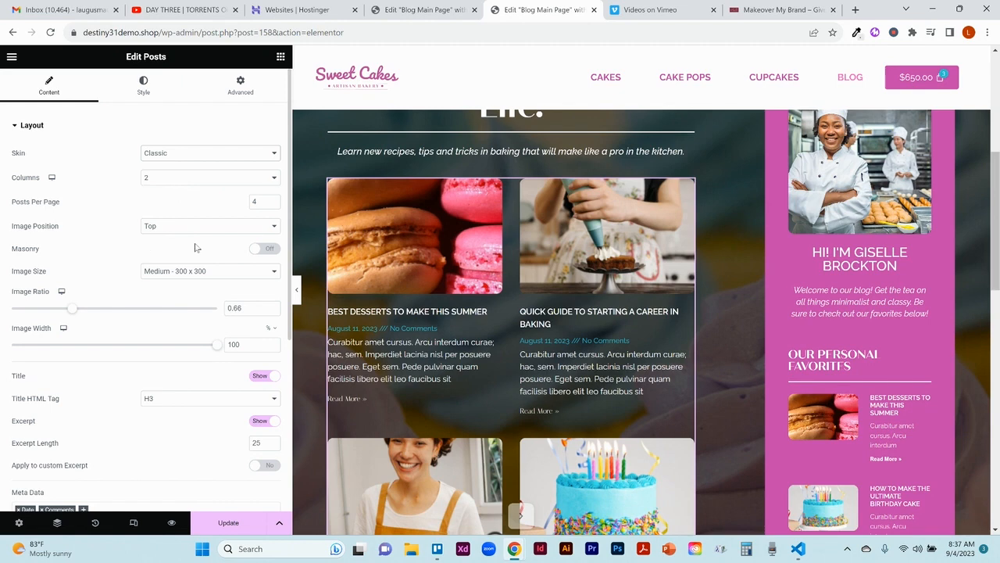
Step: Try the Left, Right and None image positions for the posts and return the position to Top
left_click(226, 231)
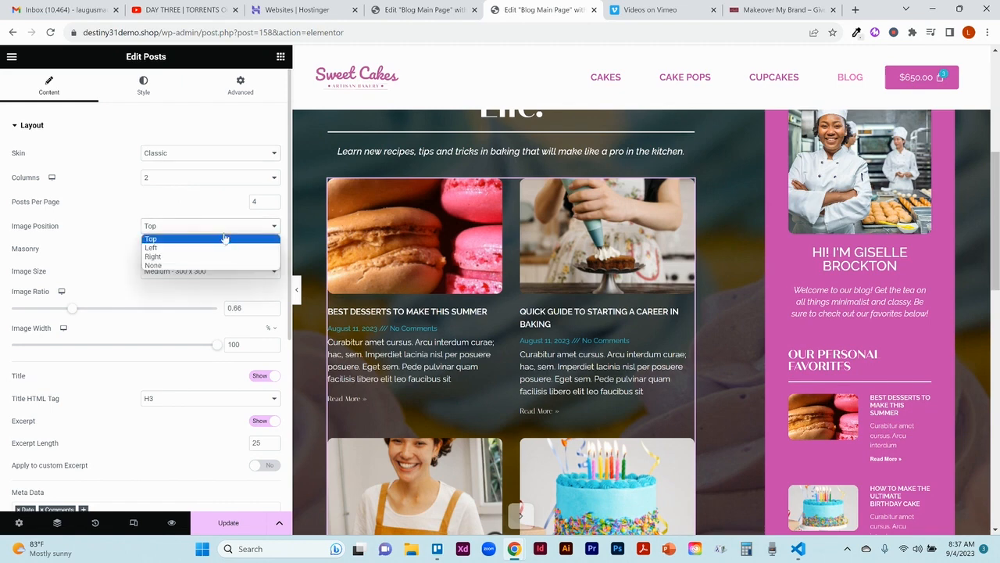
left_click(213, 248)
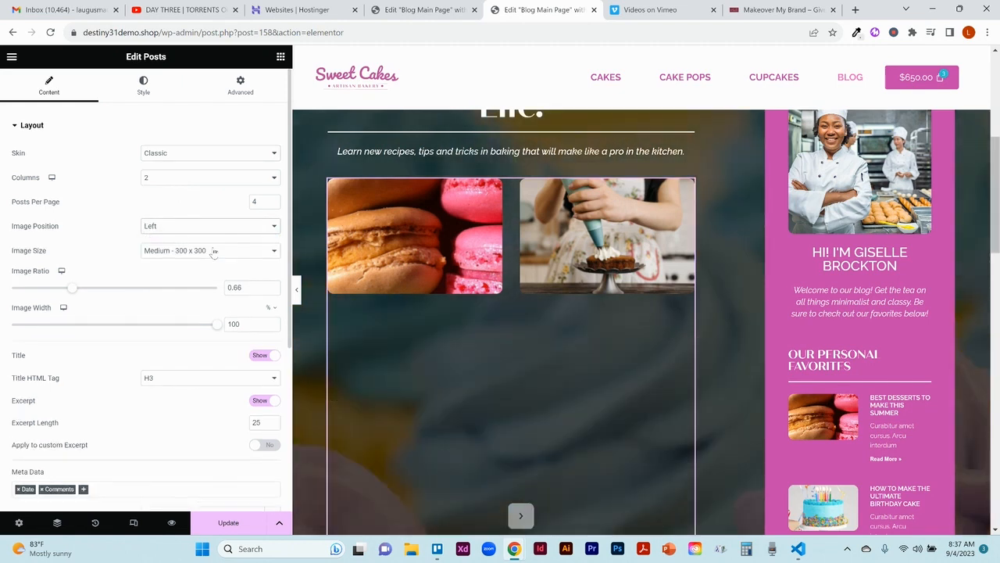
left_click(198, 231)
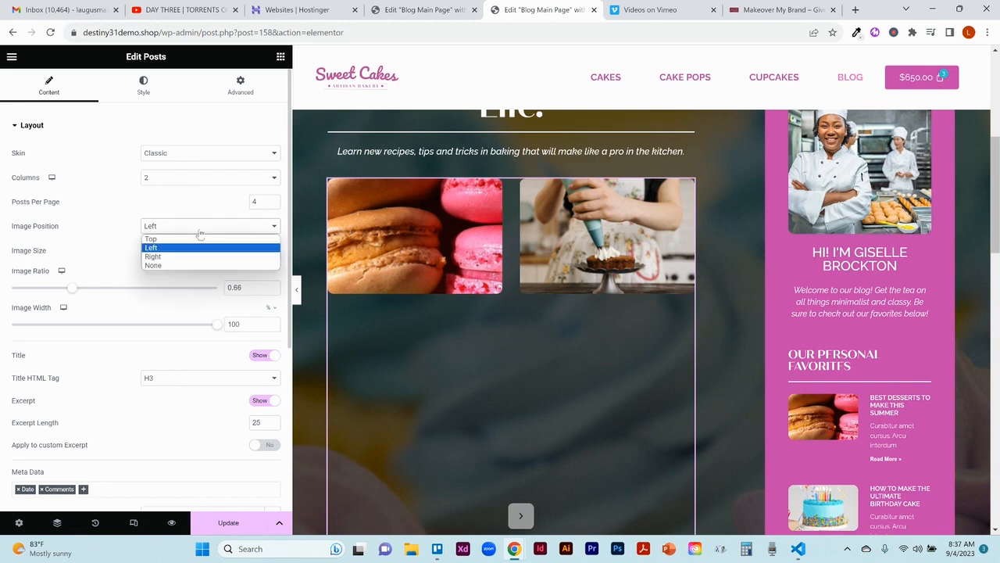
left_click(189, 259)
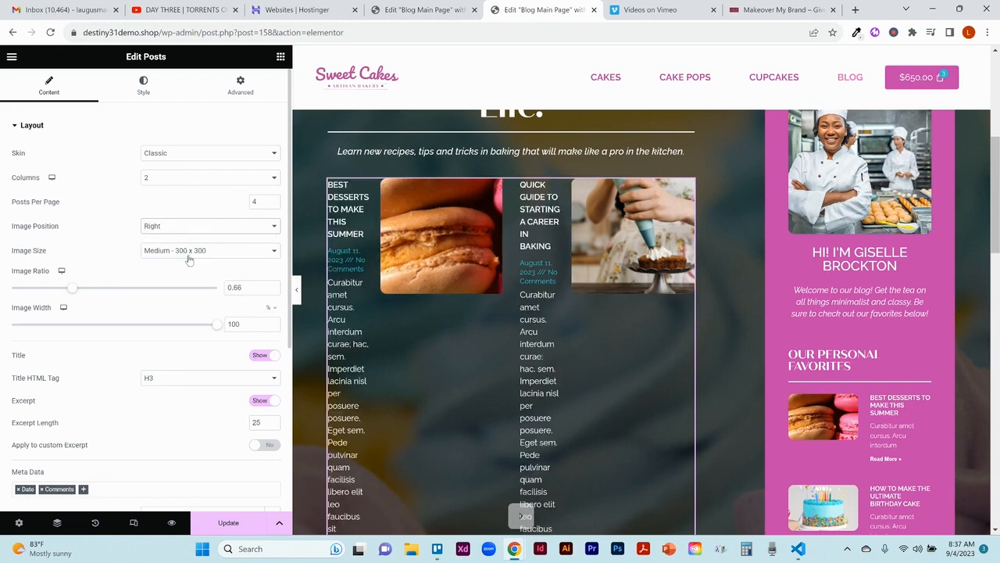
left_click(193, 227)
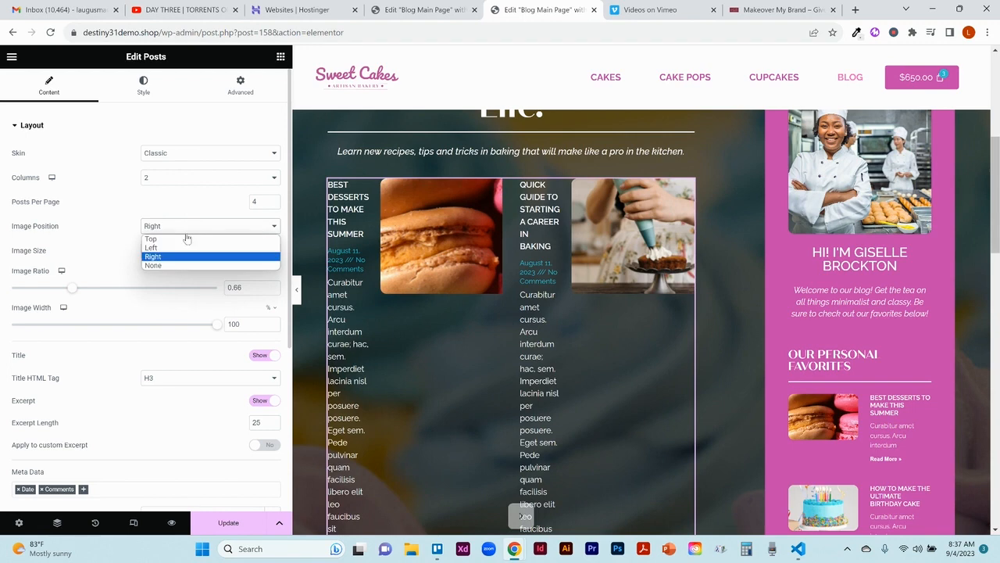
left_click(181, 266)
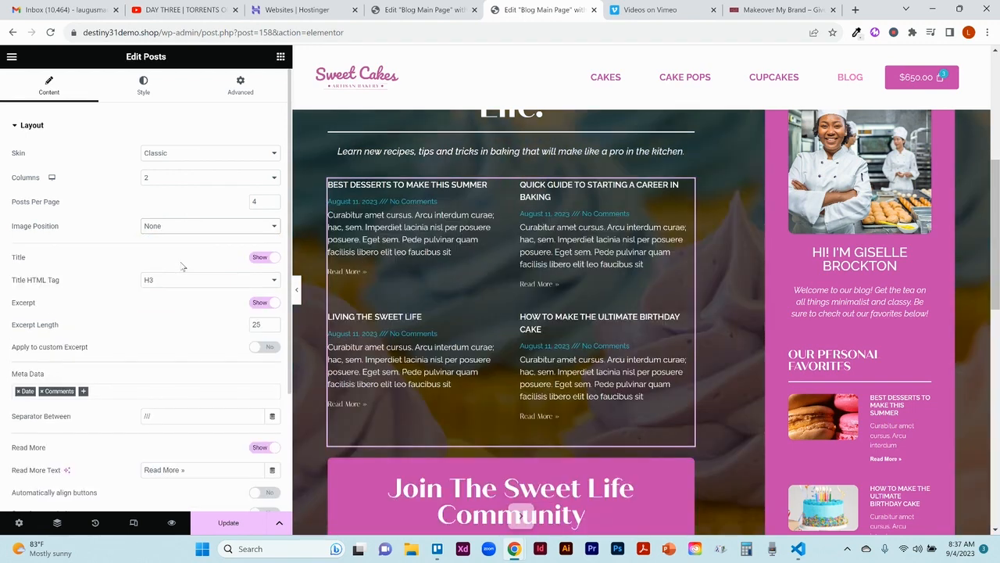
left_click(205, 226)
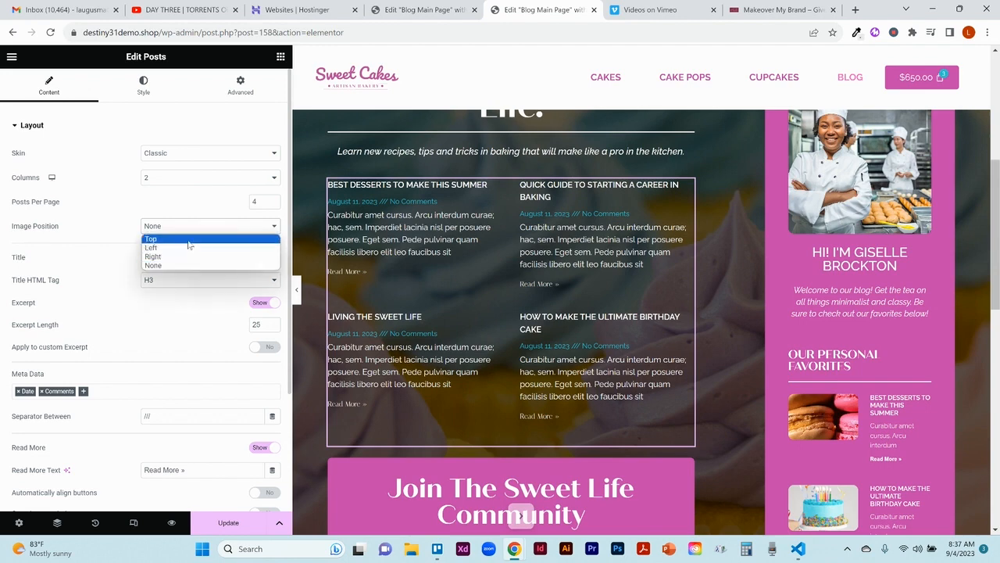
left_click(188, 239)
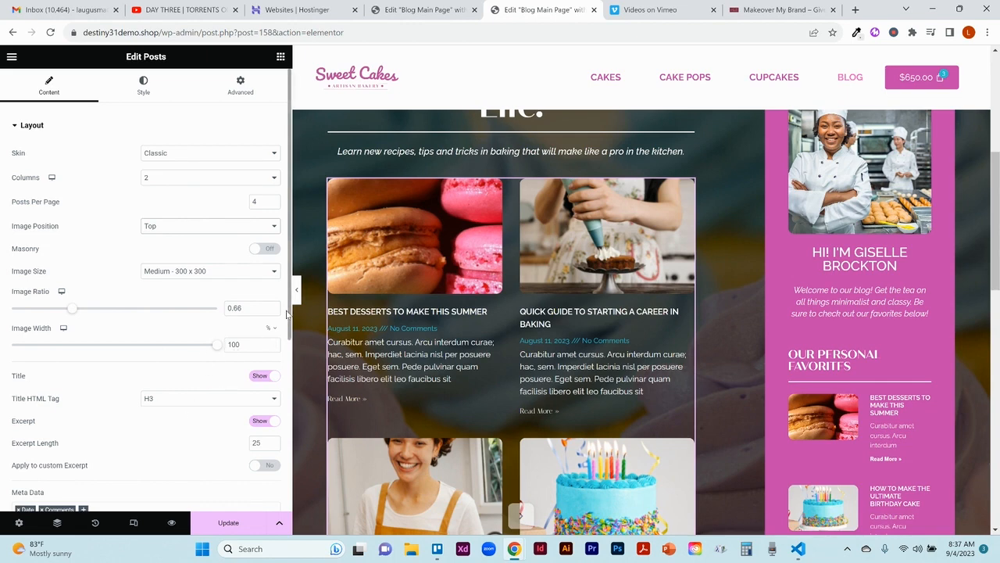
Step: Hide and show again the post titles, and do the same with the excerpts
left_click(262, 376)
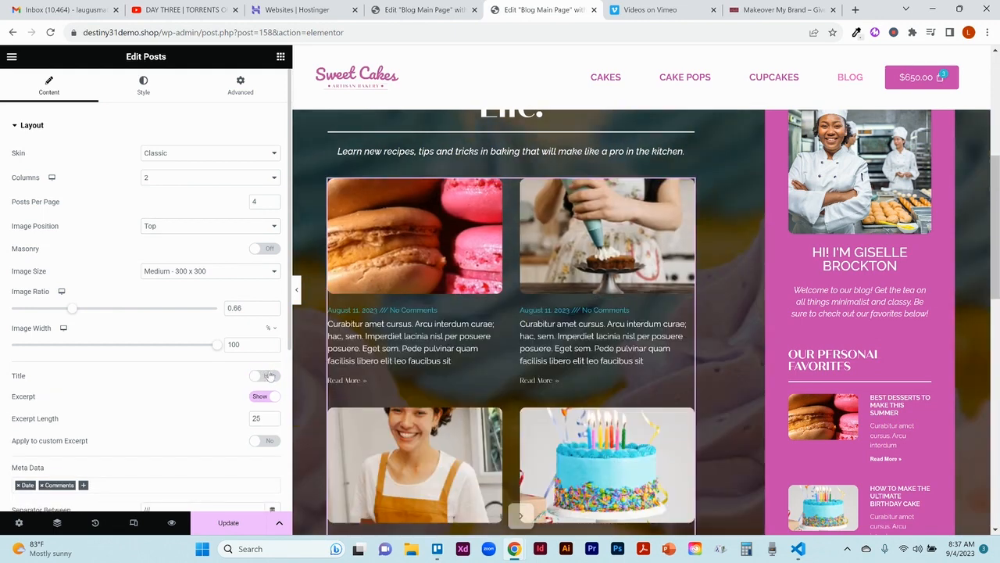
left_click(270, 376)
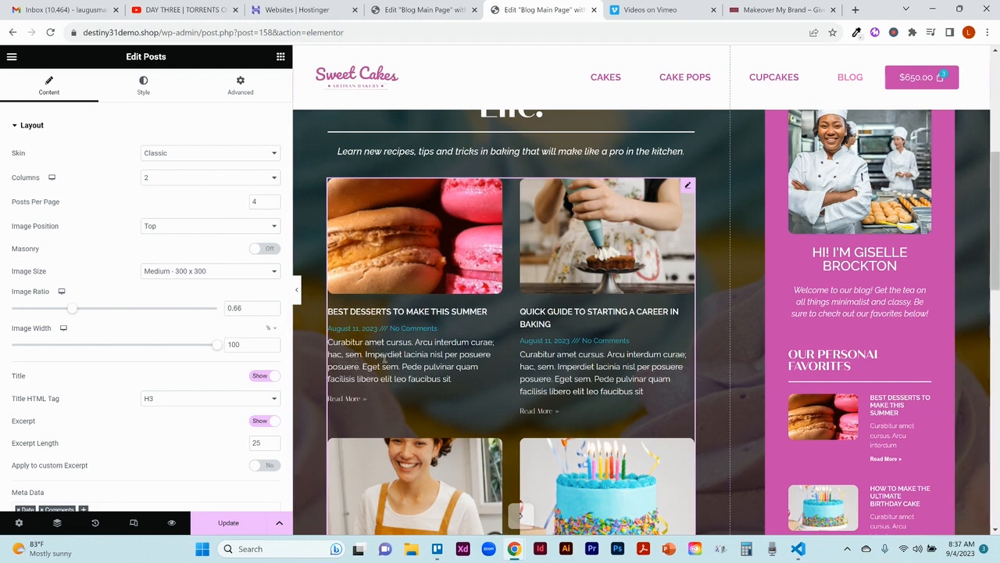
left_click(260, 422)
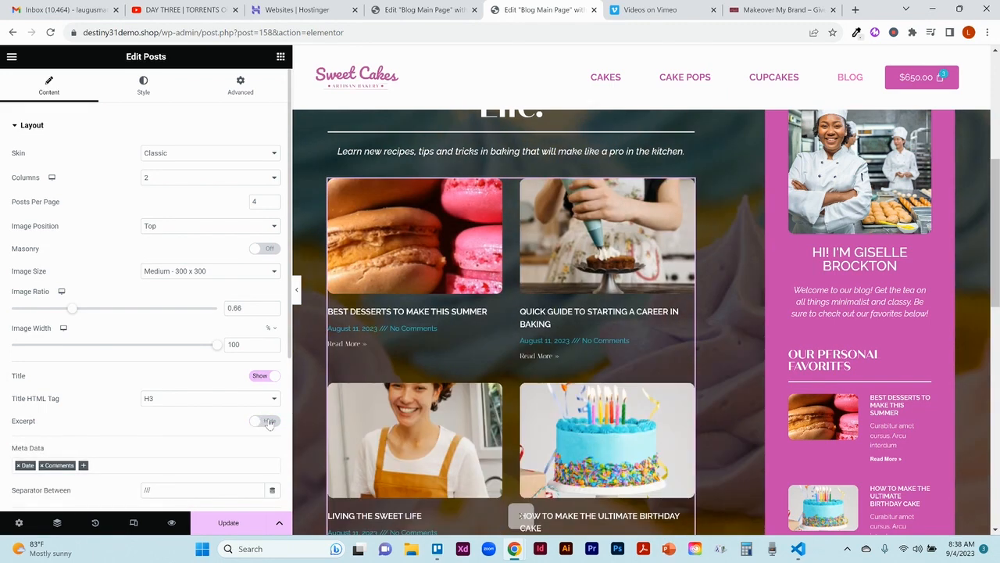
left_click(268, 421)
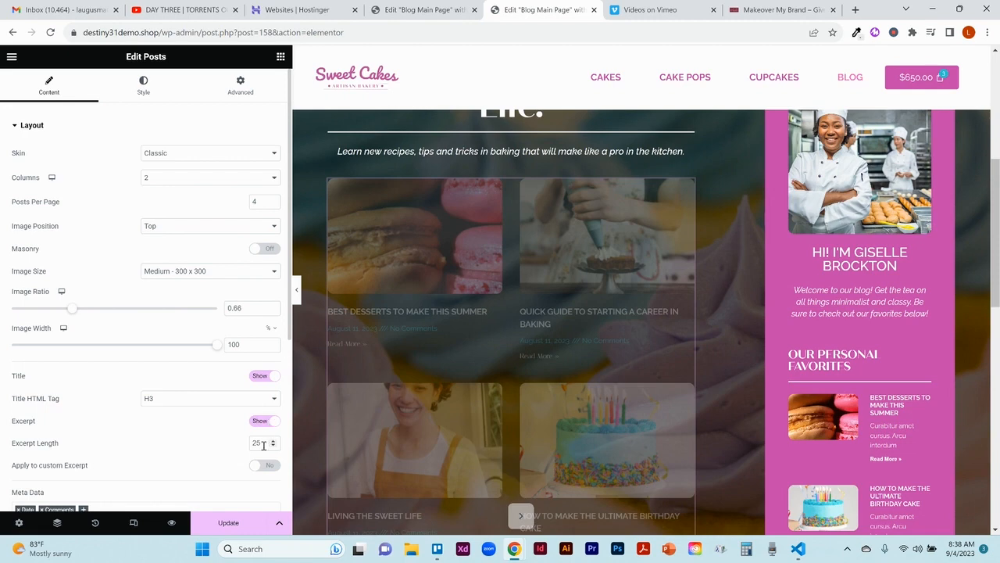
Step: Set the posts' excerpt length to 15 after trying 10, and review the posts and remaining layout options
double_click(263, 444)
type("10")
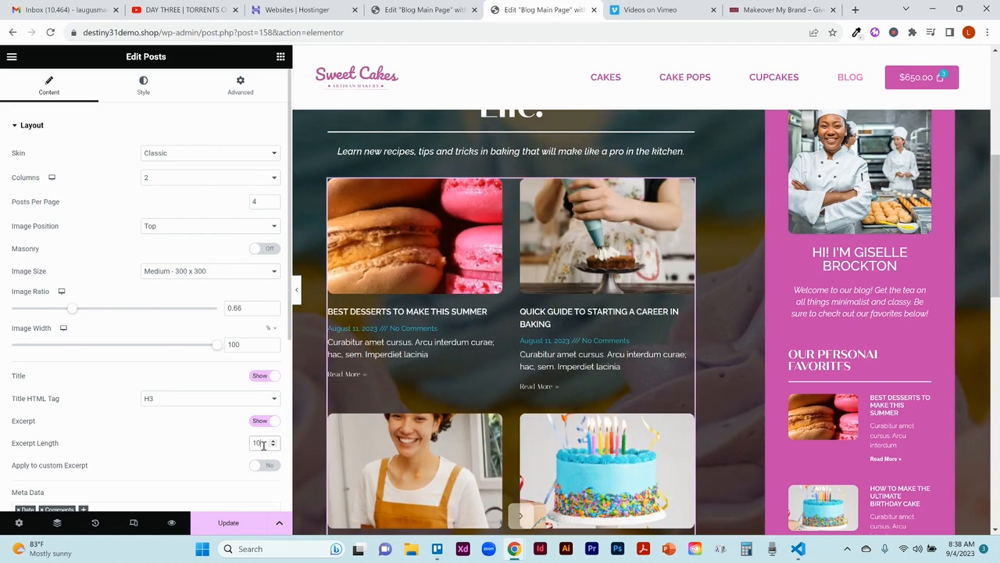
double_click(263, 444)
type("15")
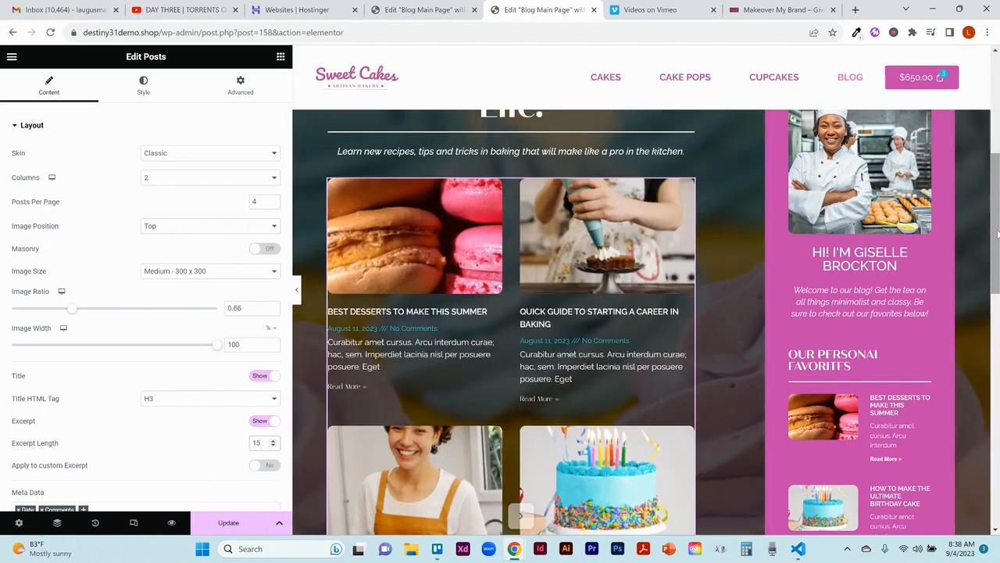
scroll(998, 233, "down", 3)
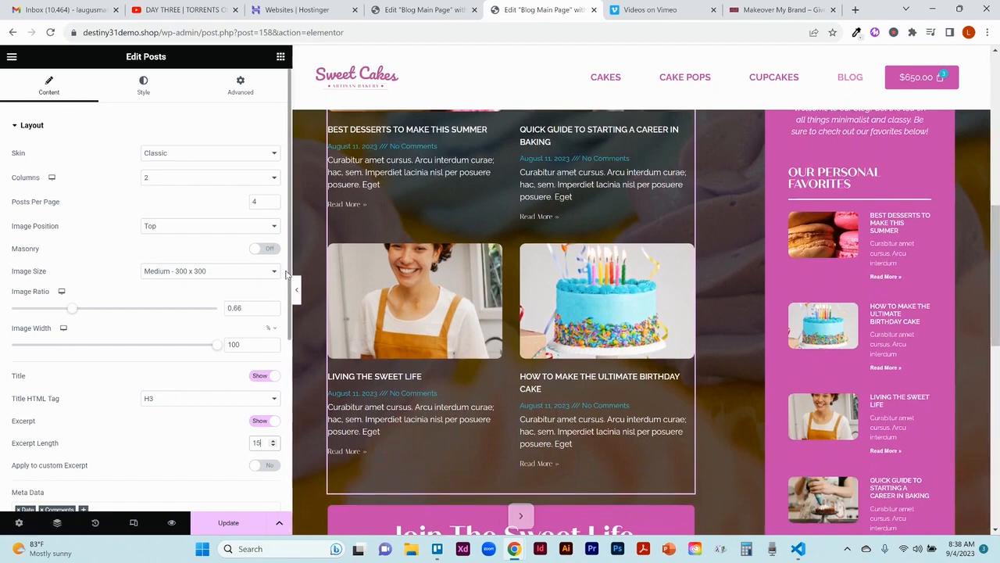
scroll(289, 273, "down", 3)
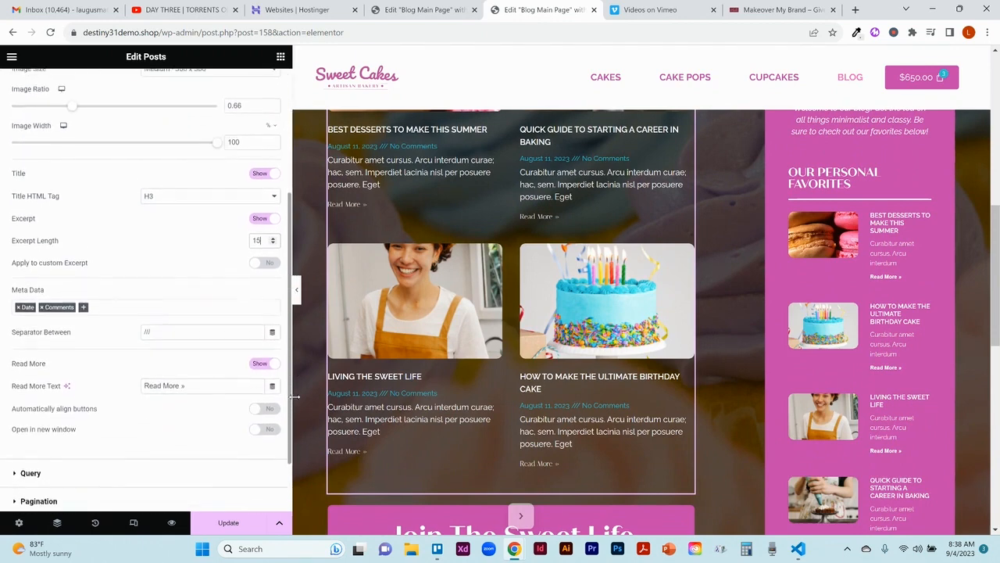
Step: Look over the remaining layout options and the meta data choices available for the posts
scroll(263, 440, "down", 1)
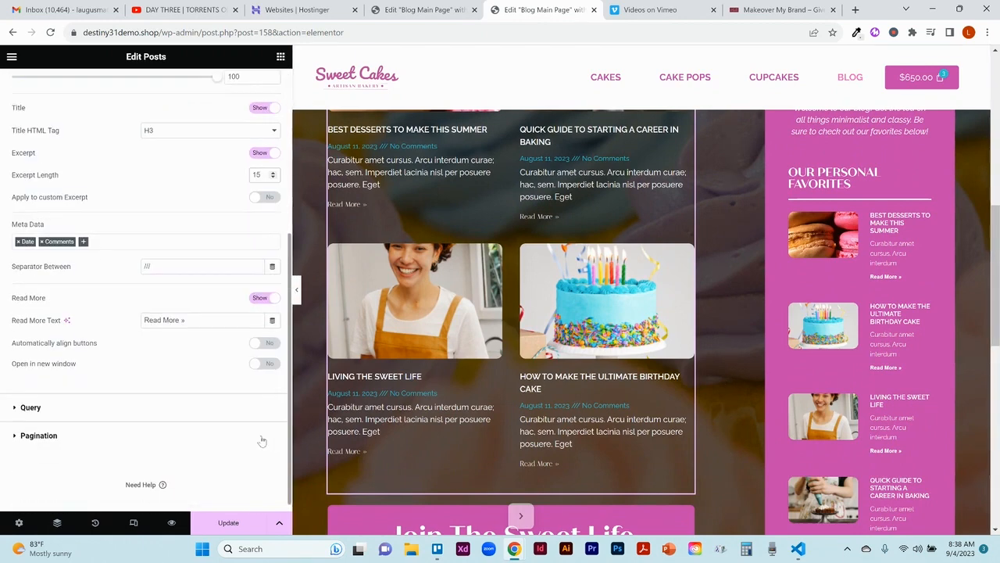
scroll(262, 441, "up", 1)
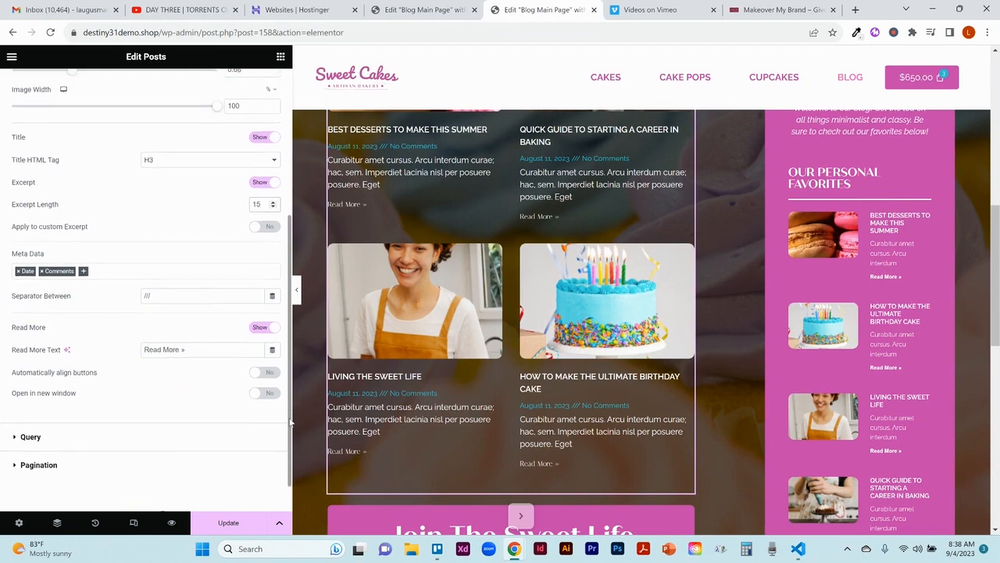
scroll(286, 419, "down", 1)
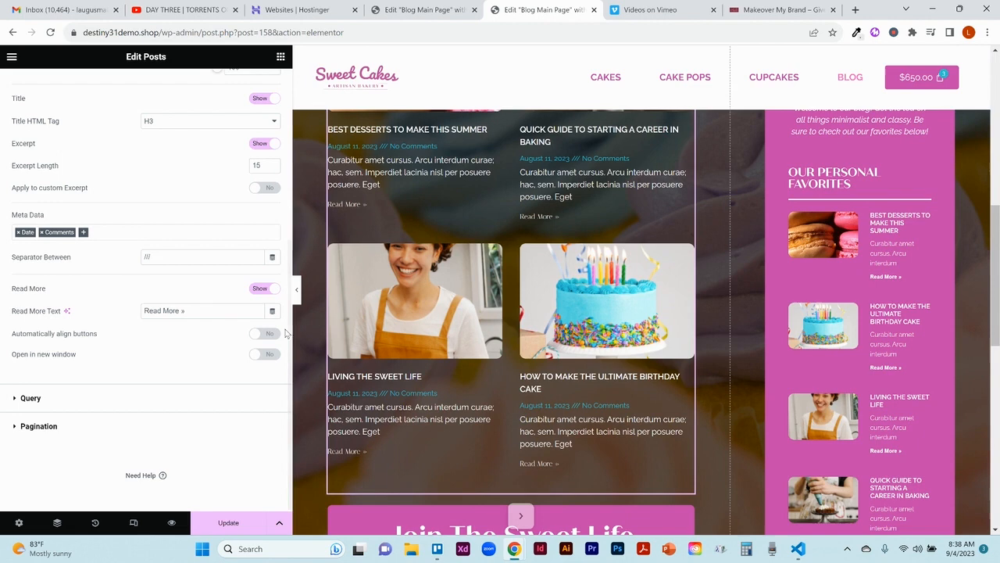
left_click(84, 234)
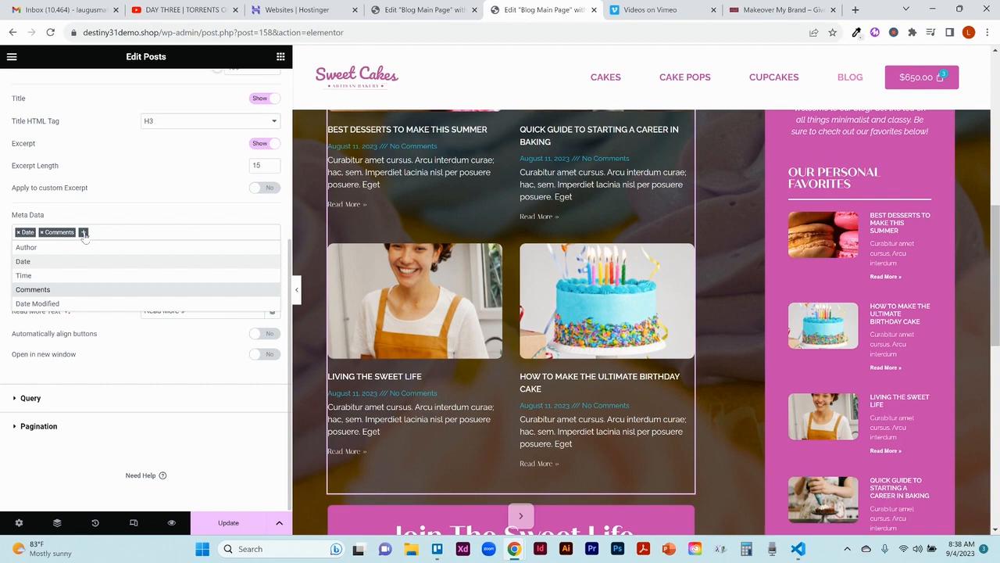
left_click(84, 235)
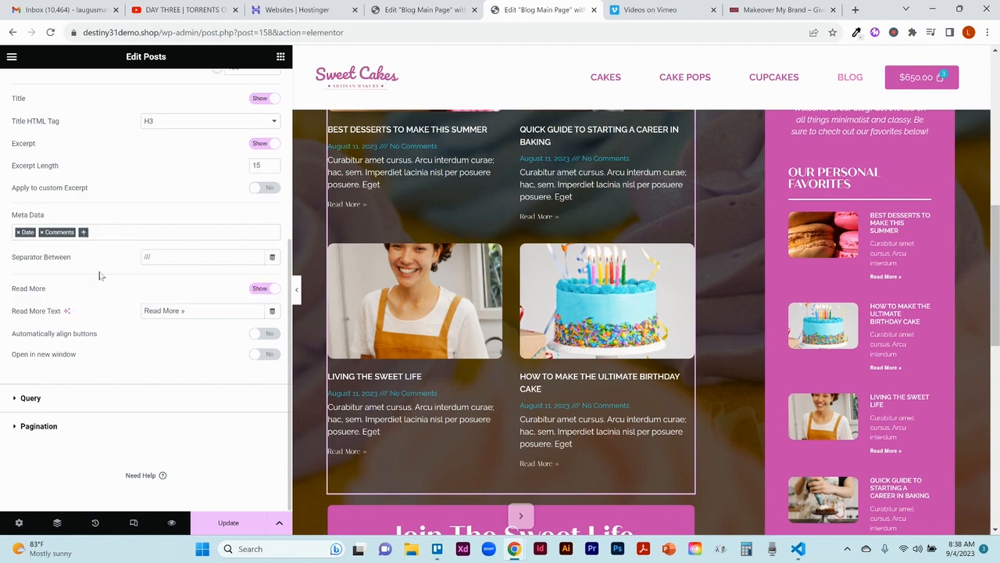
Step: Change the separator between the posts' meta data items to |
left_click(180, 257)
key("BackSpace")
key("BackSpace")
key("BackSpace")
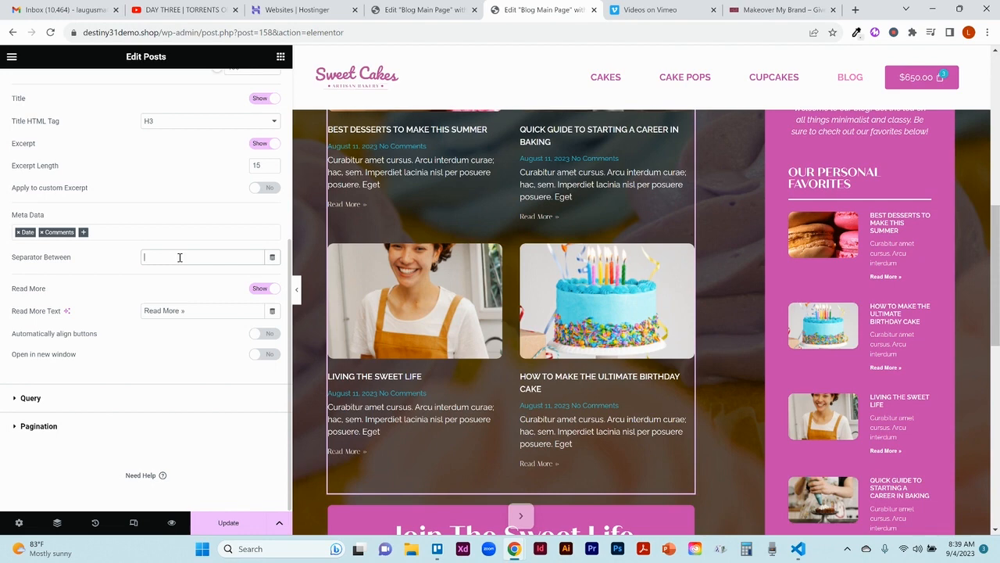
type("|")
Step: Examine the posts' query settings and the choices for including posts by term or author
left_click(31, 397)
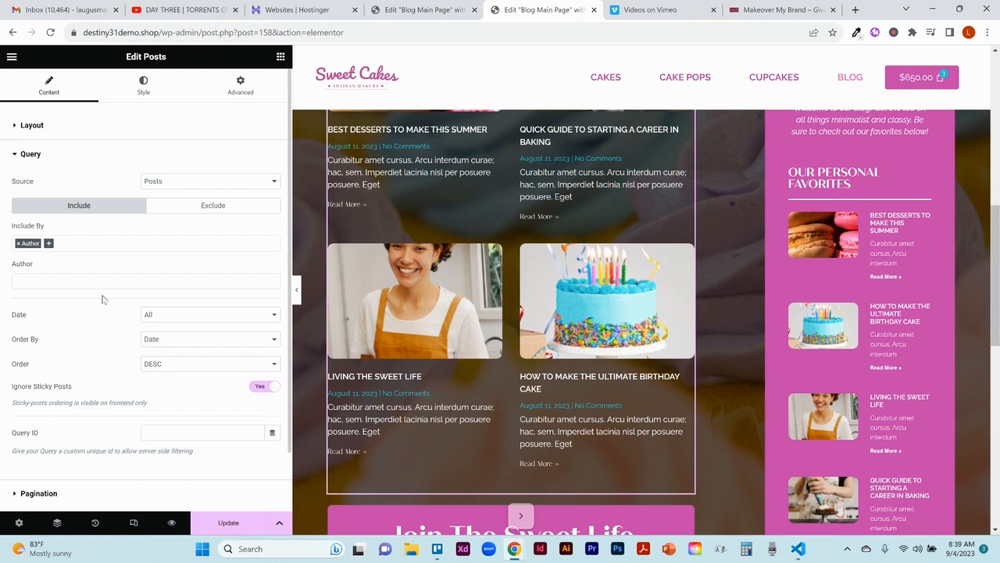
left_click(52, 248)
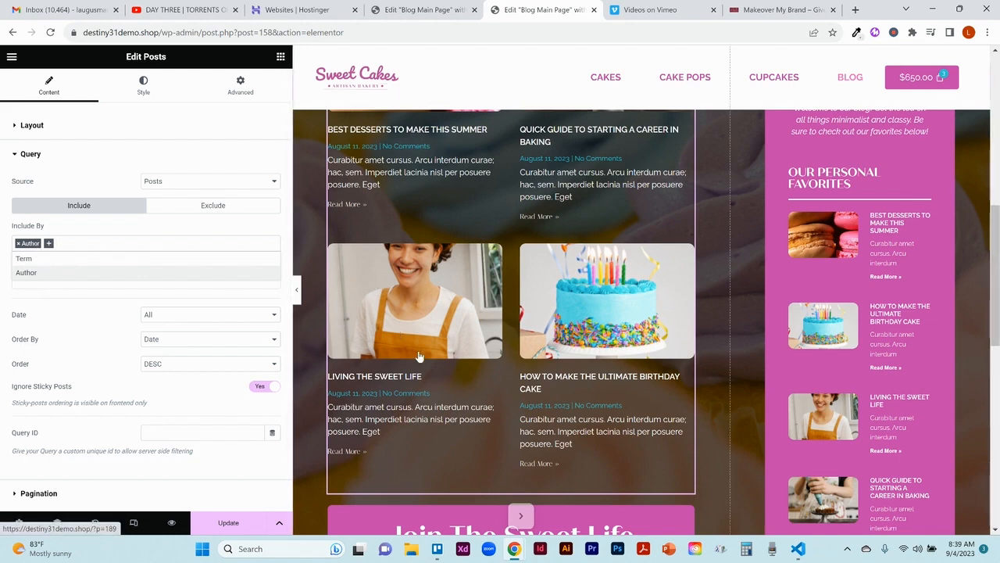
left_click(113, 311)
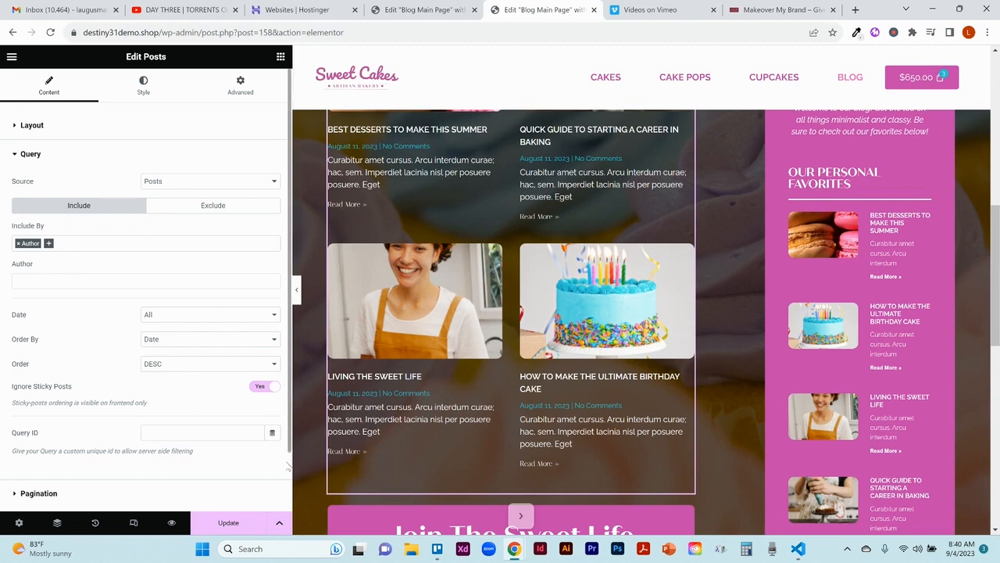
Step: Set the posts' pagination to Previous/Next
scroll(109, 431, "down", 1)
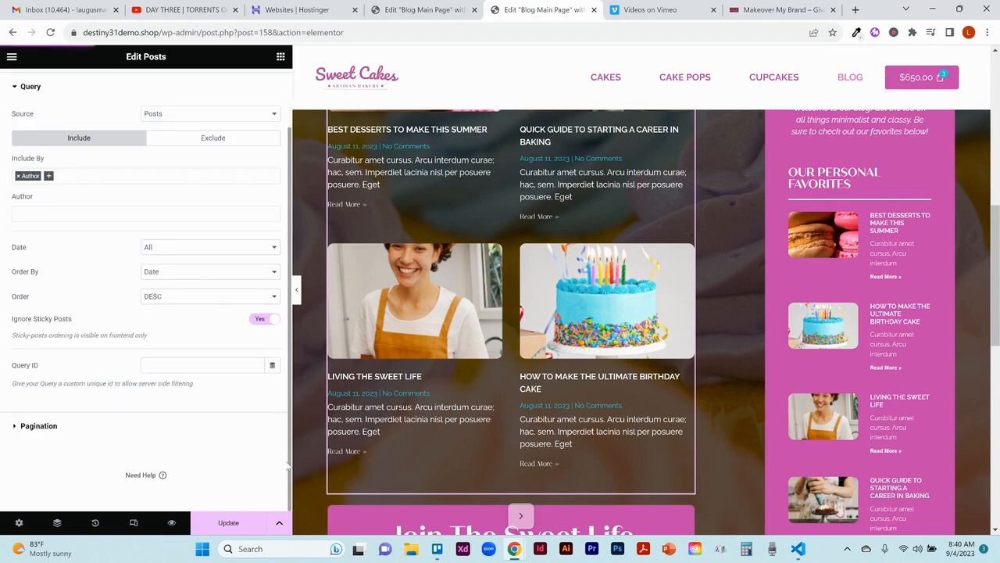
left_click(50, 428)
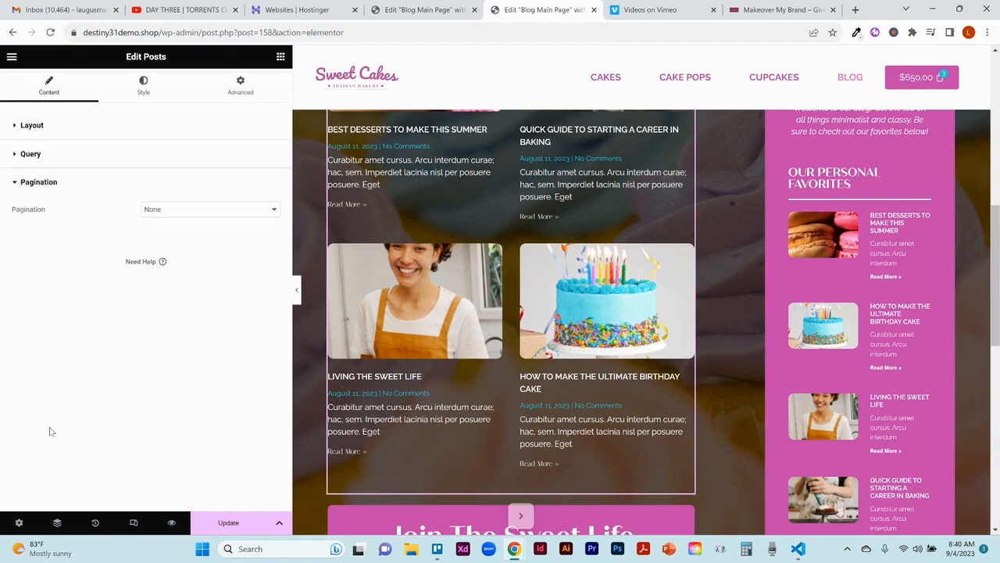
left_click(193, 211)
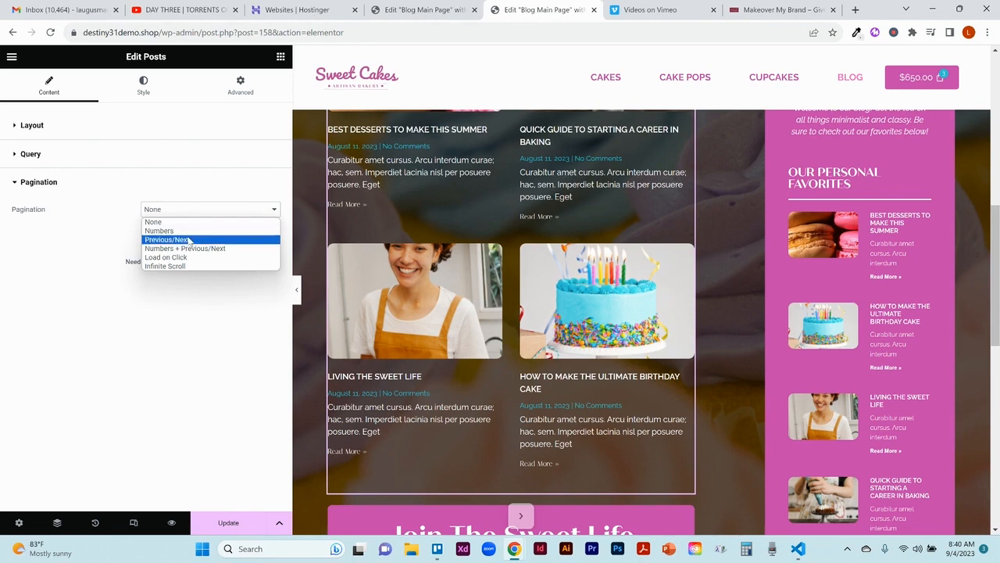
left_click(189, 240)
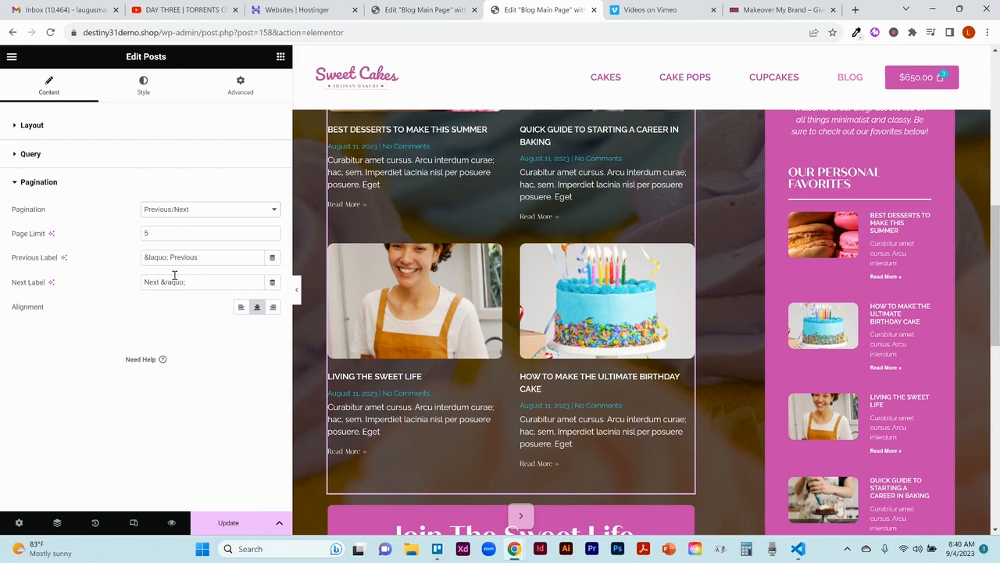
Step: Try a wider columns gap between the posts and return it to 30 px
left_click(155, 88)
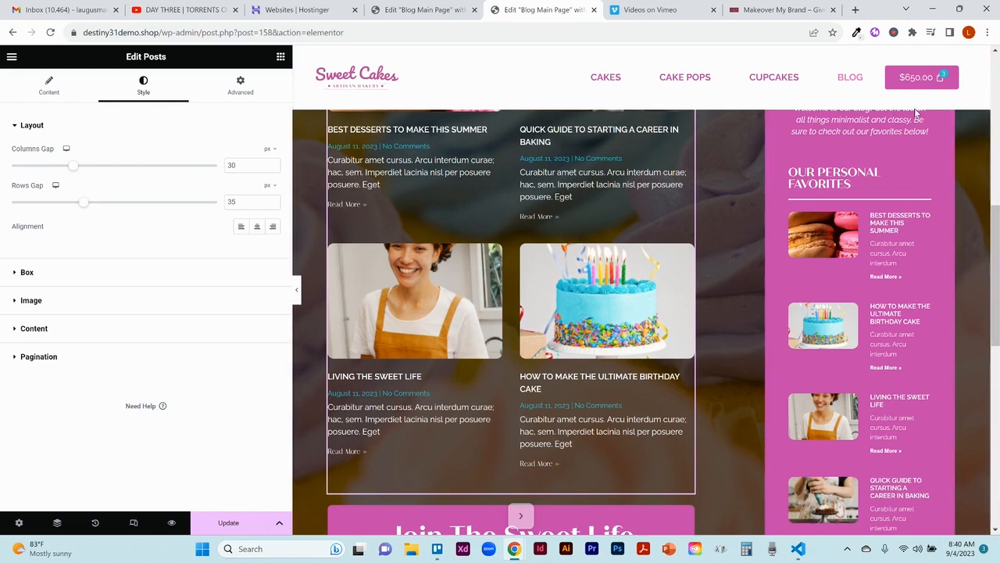
left_click(996, 53)
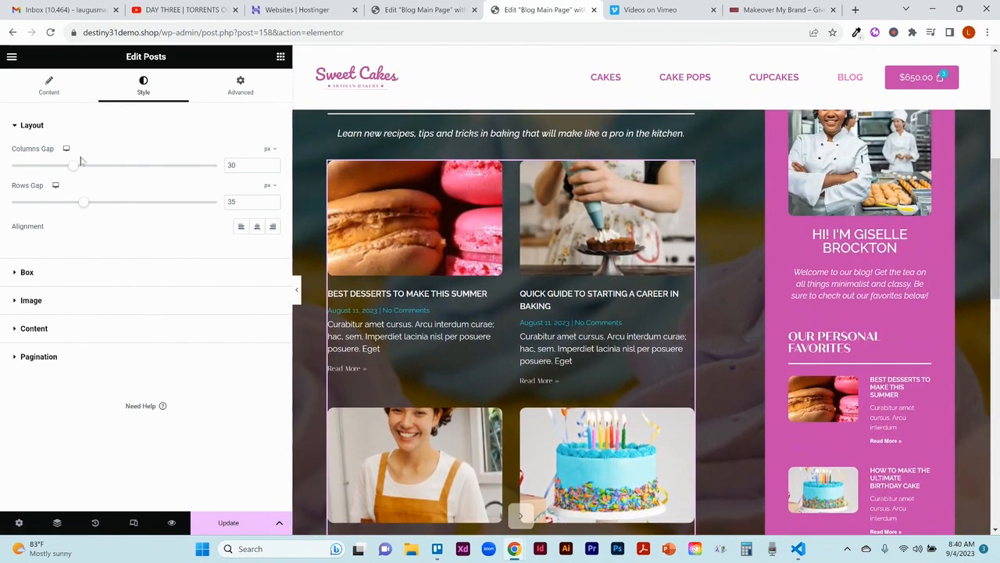
left_click_drag(74, 170, 95, 169)
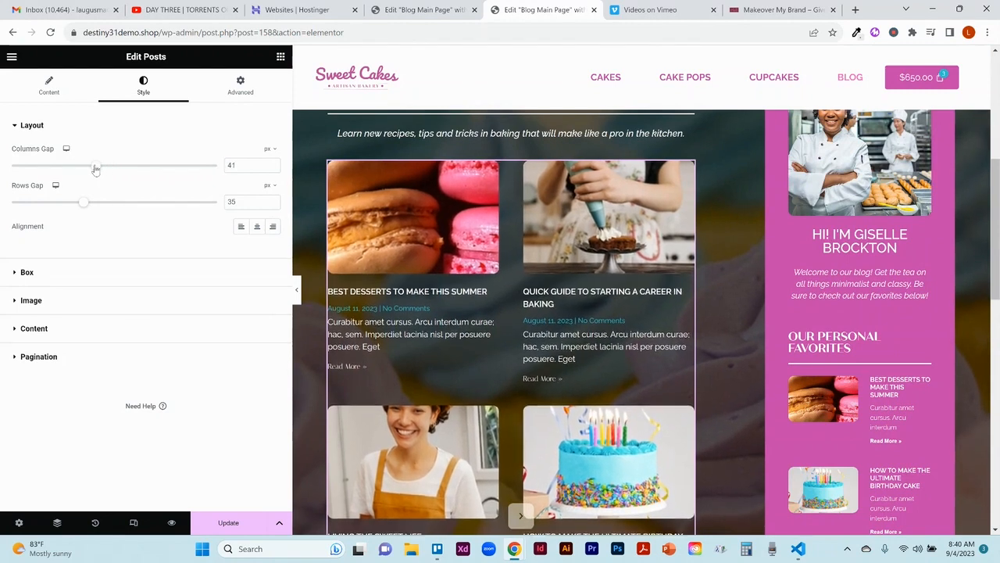
double_click(231, 161)
type("3")
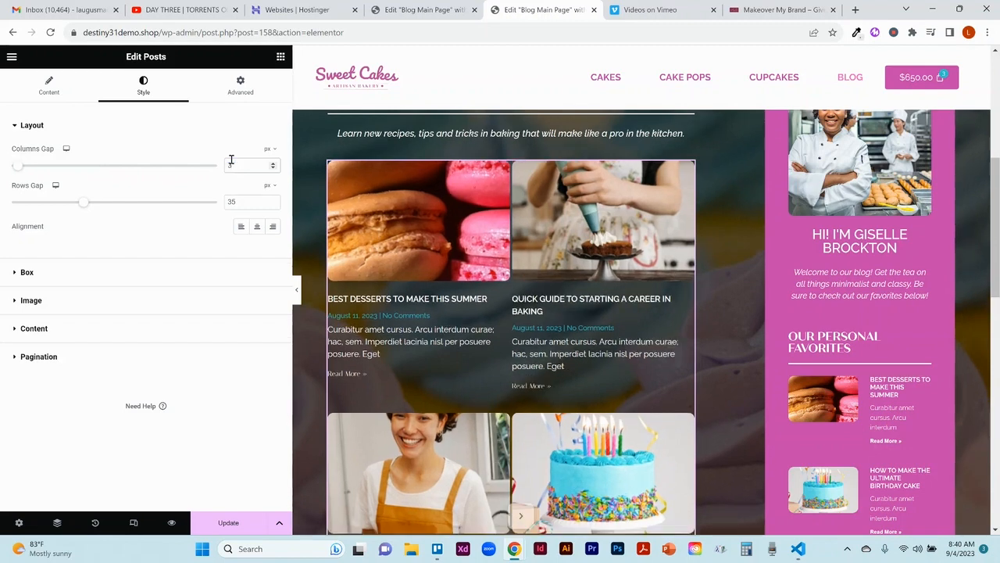
type("0")
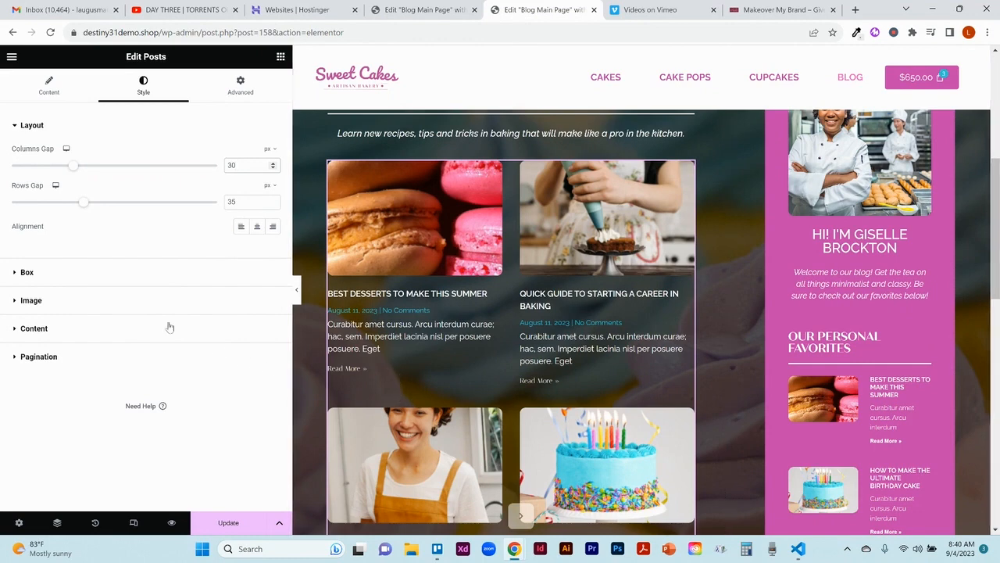
Step: Set the post boxes' background color to the global Text color, #000000
left_click(26, 271)
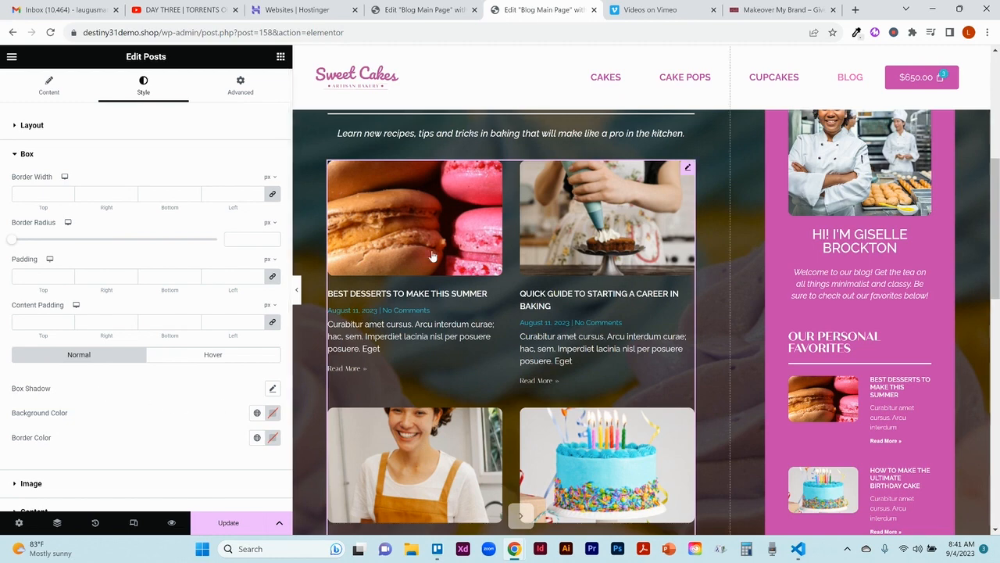
left_click(257, 414)
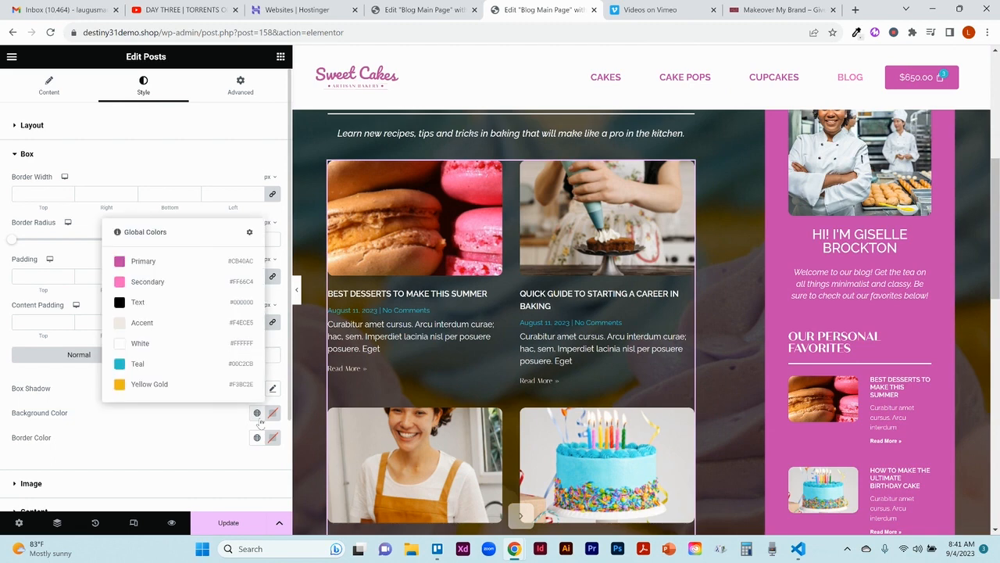
left_click(139, 302)
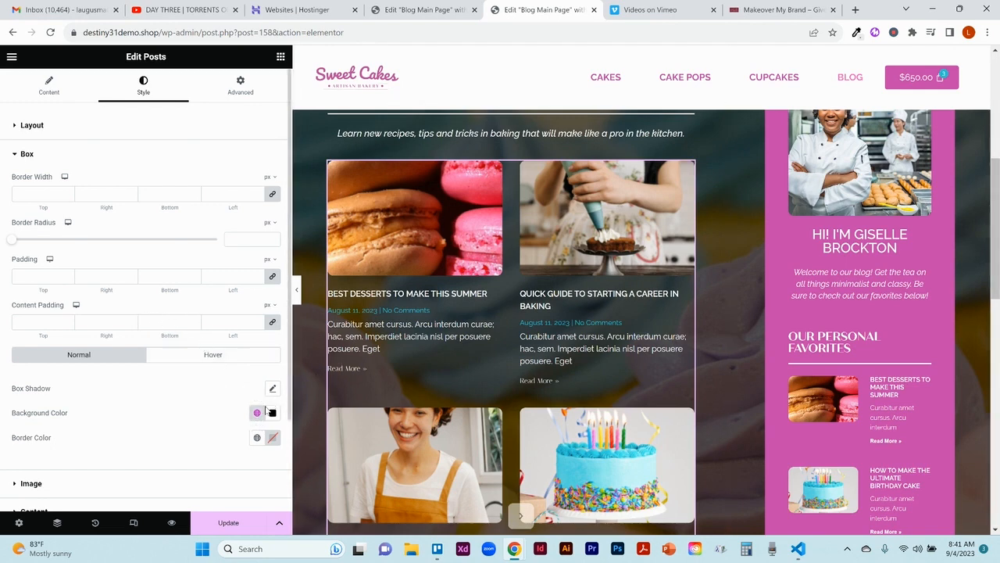
left_click(258, 414)
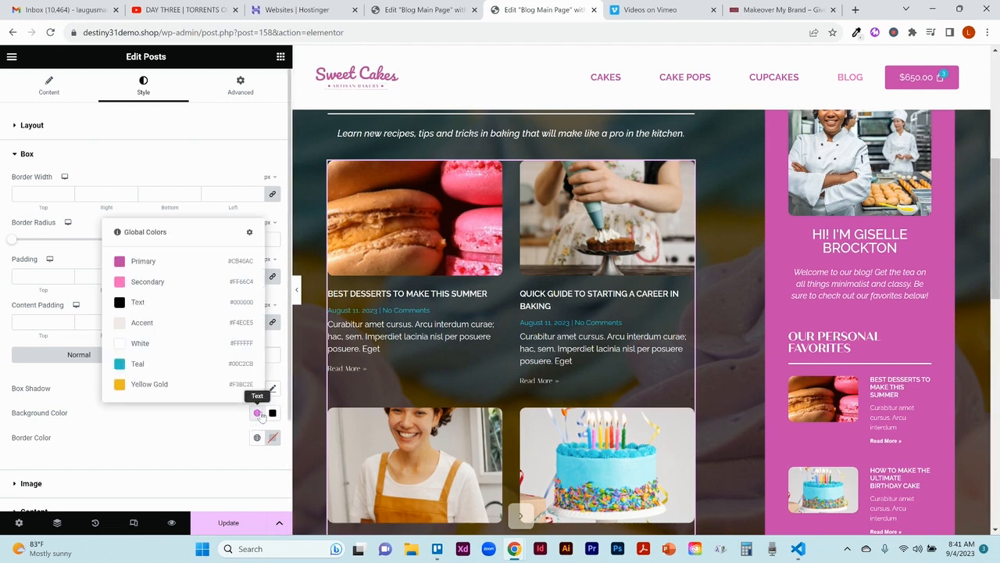
left_click(150, 311)
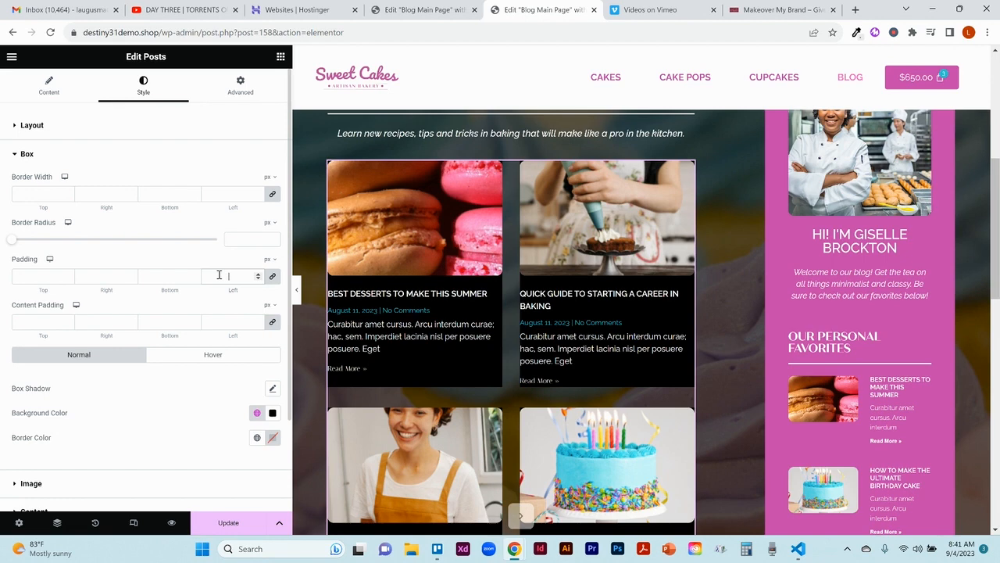
Step: Try 20 px padding on the post boxes, clear it, and try 20 px content padding instead
type("20")
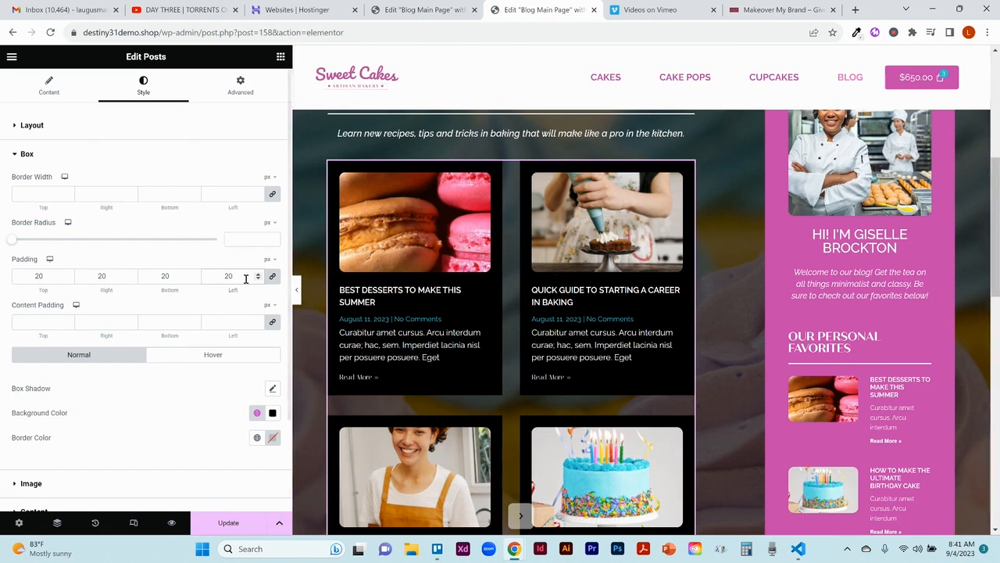
key("BackSpace")
key("BackSpace")
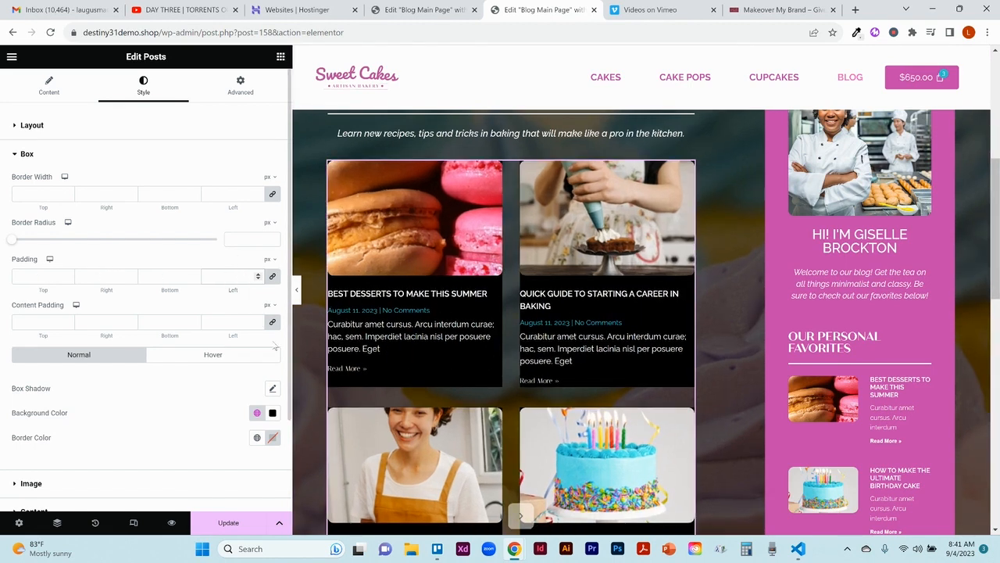
left_click(226, 327)
type("2")
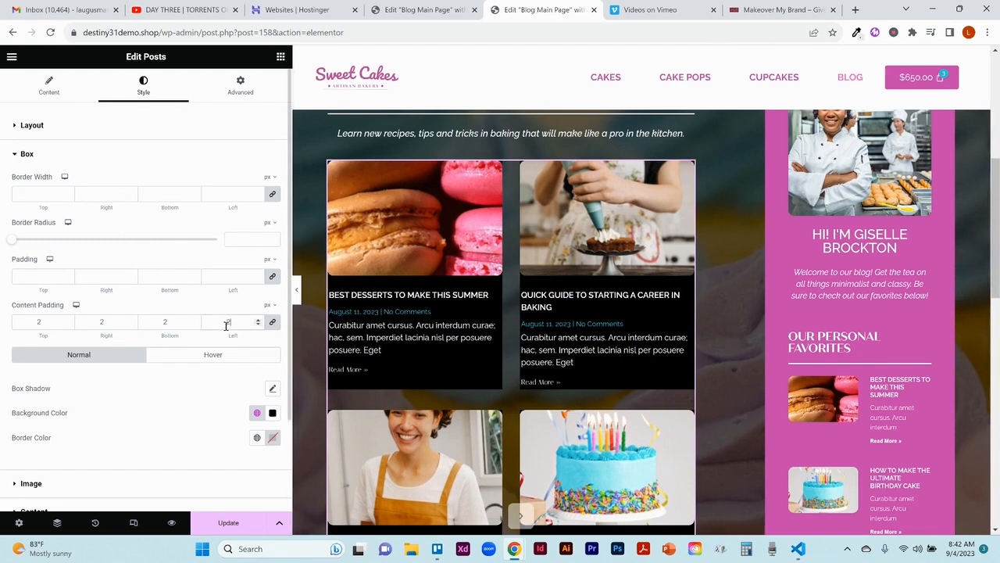
type("0")
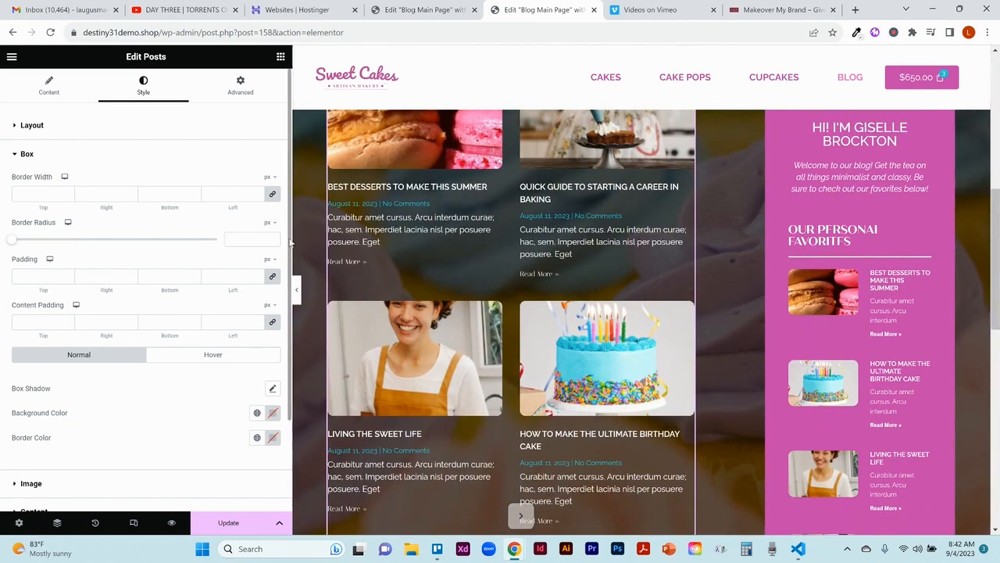
Step: Examine the post images' border radius and spacing settings, along with their hover-state options
left_click_drag(292, 287, 287, 374)
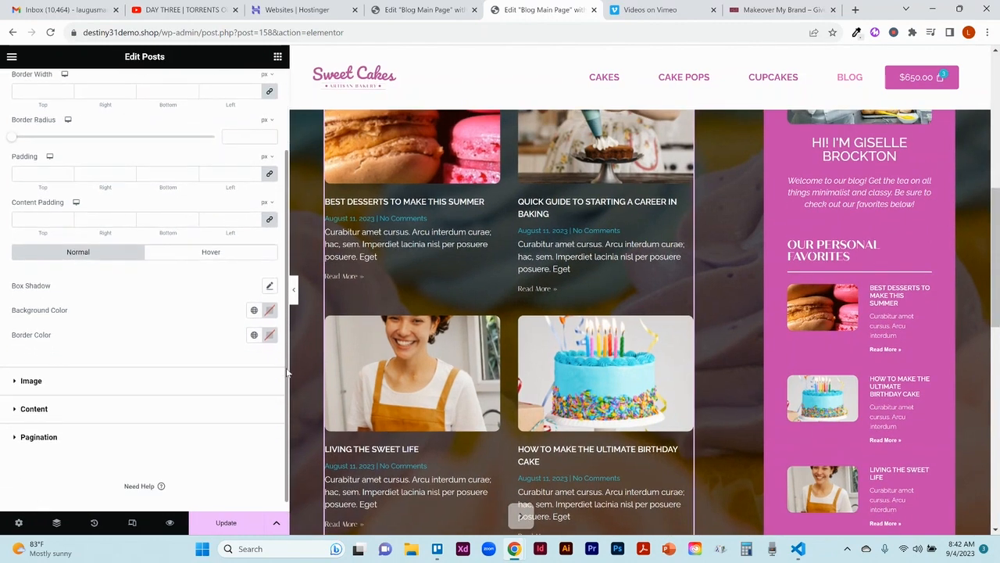
left_click(91, 388)
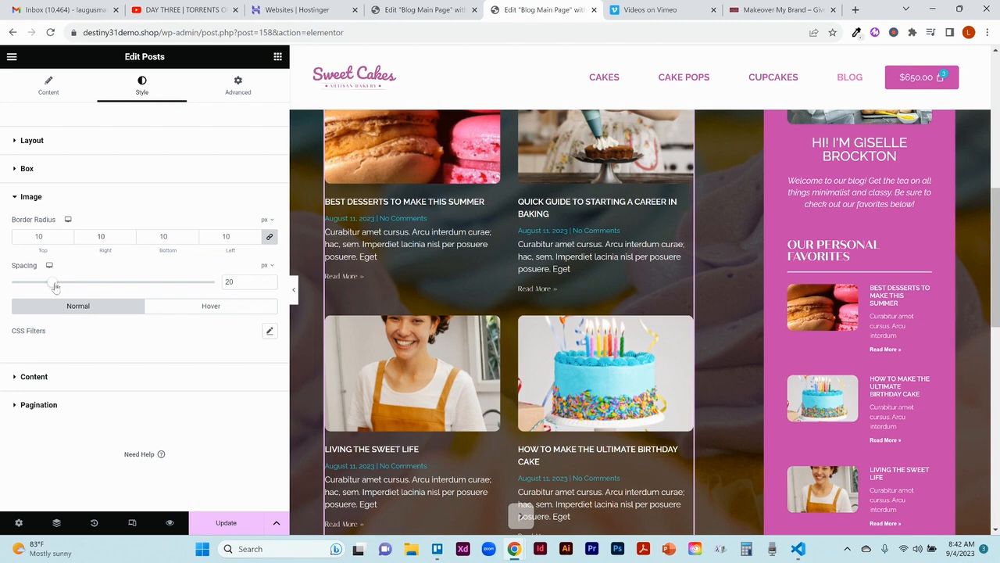
mouse_move(55, 286)
left_mouse_down()
mouse_move(66, 286)
mouse_move(56, 290)
left_mouse_up()
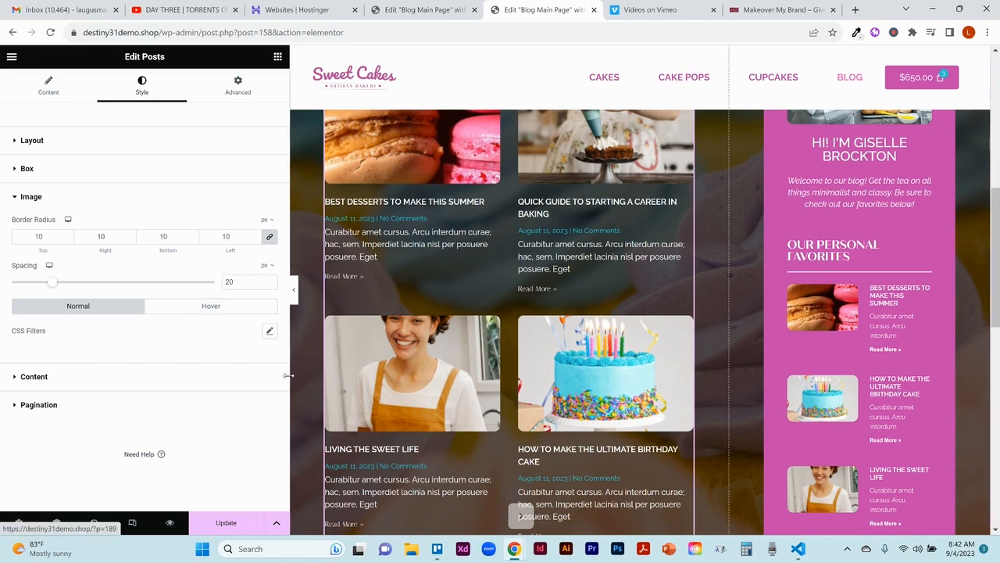
left_click(200, 307)
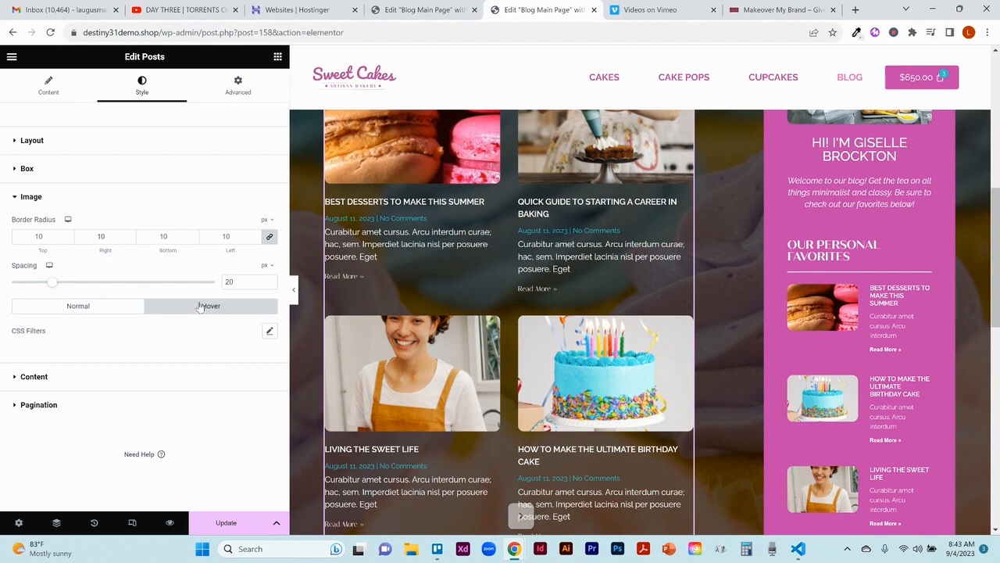
Step: Review the posts' content style settings for the title, meta, excerpt and Read More text
left_click(51, 379)
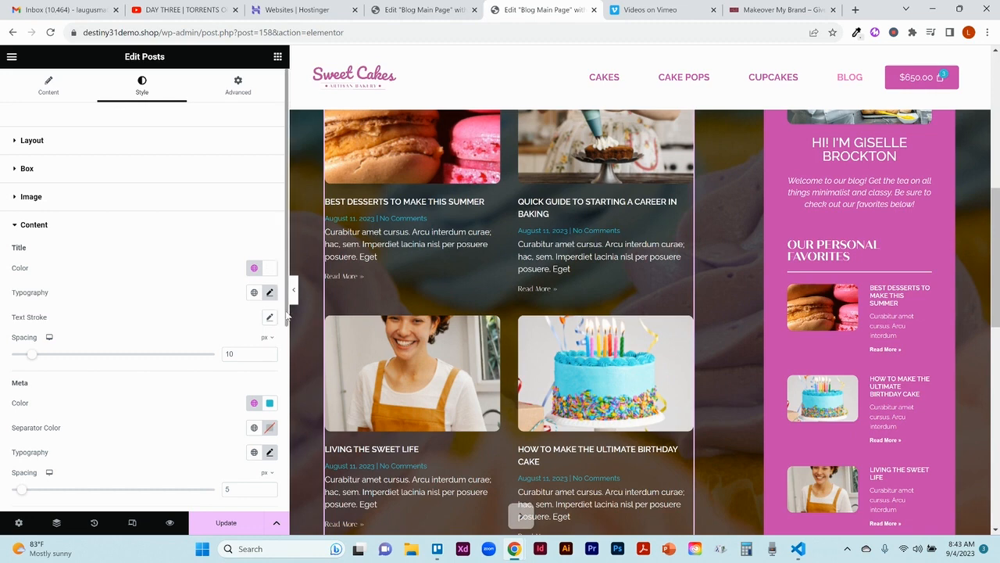
scroll(287, 393, "down", 2)
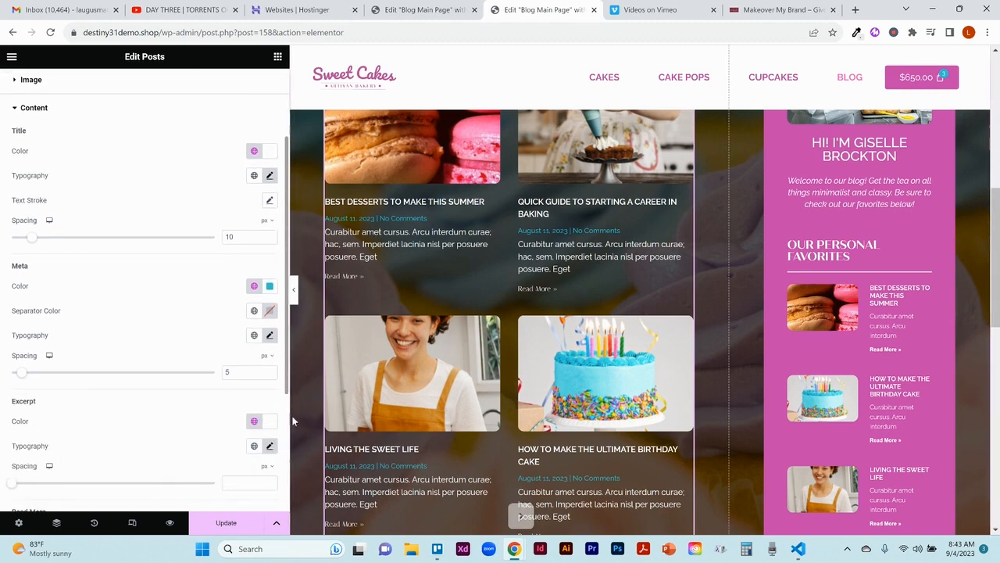
scroll(289, 425, "down", 1)
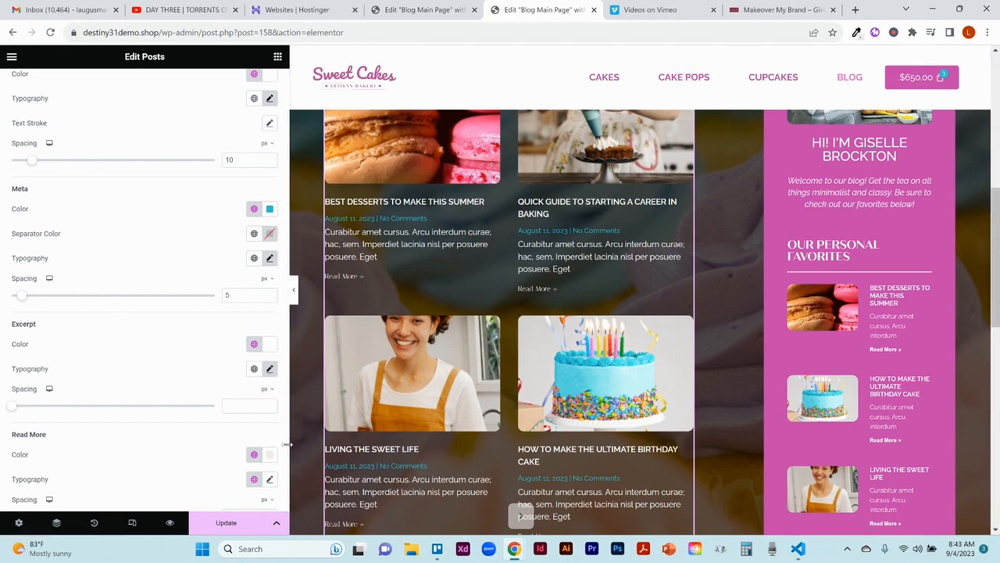
scroll(286, 458, "down", 2)
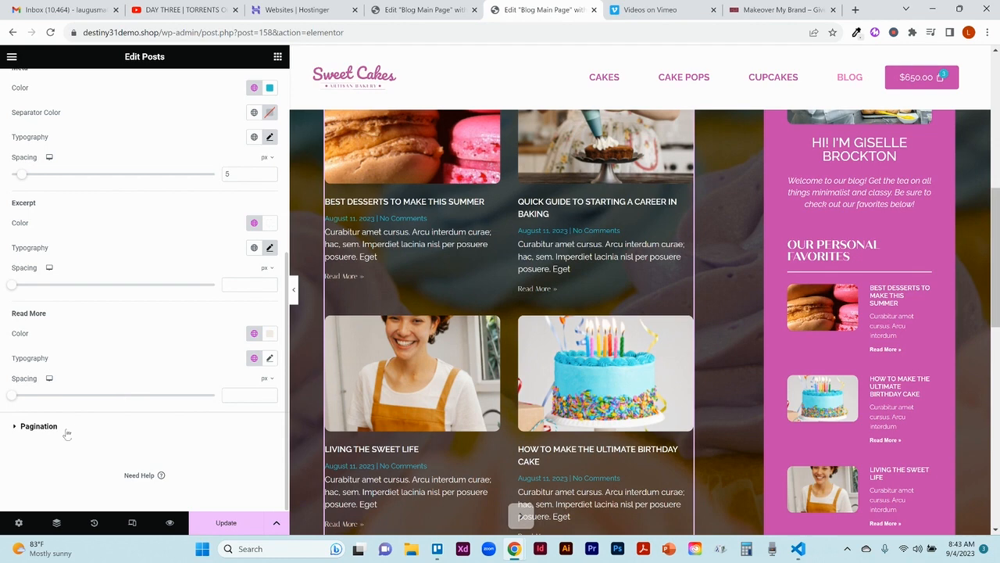
Step: Set the Posts pagination's normal color to the global White and its hover color to the global Teal
left_click(39, 426)
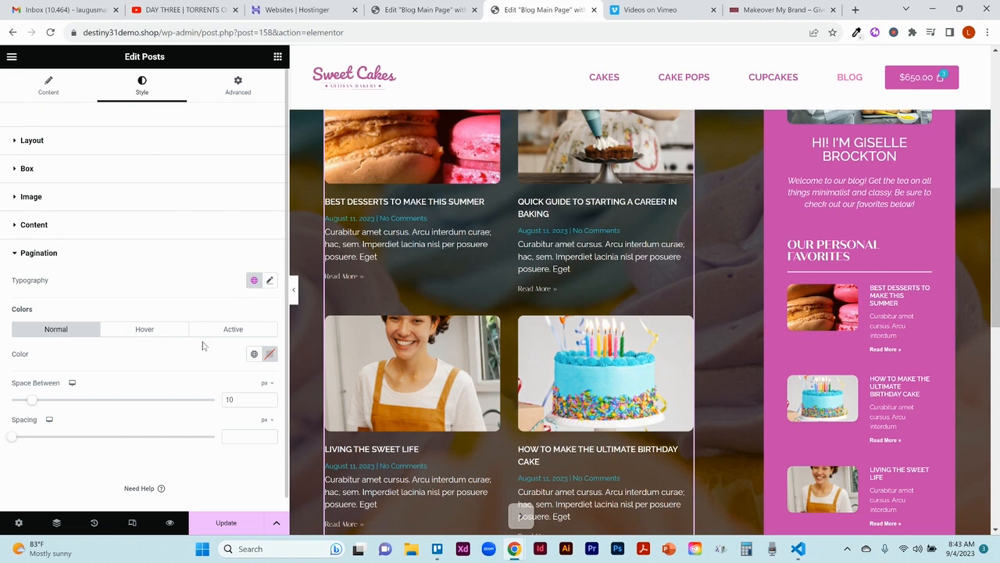
left_click(254, 354)
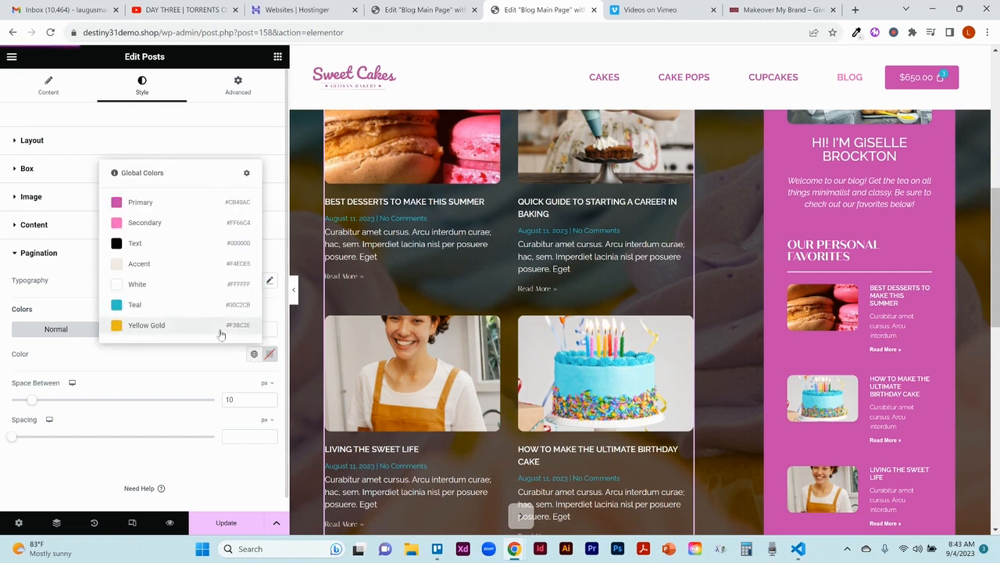
left_click(148, 286)
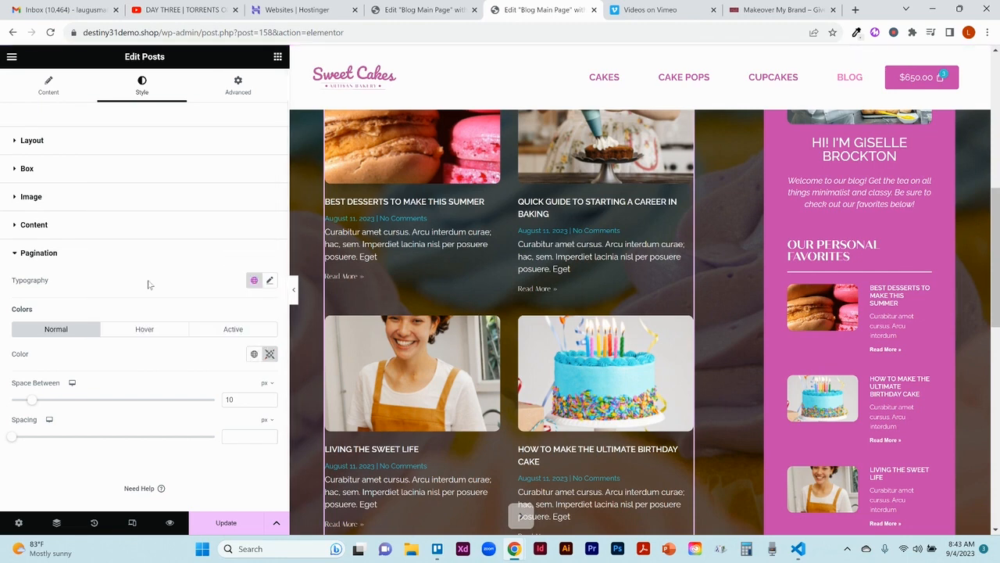
left_click(136, 332)
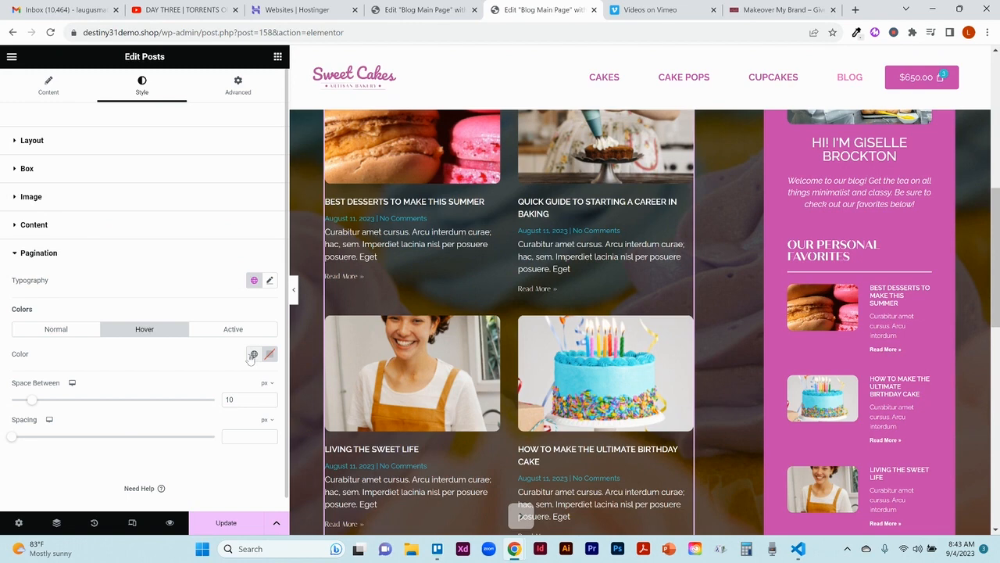
left_click(253, 355)
left_click(143, 307)
Step: Set the pagination's active color to the global Primary, #CB40AC, and save the page
left_click(227, 331)
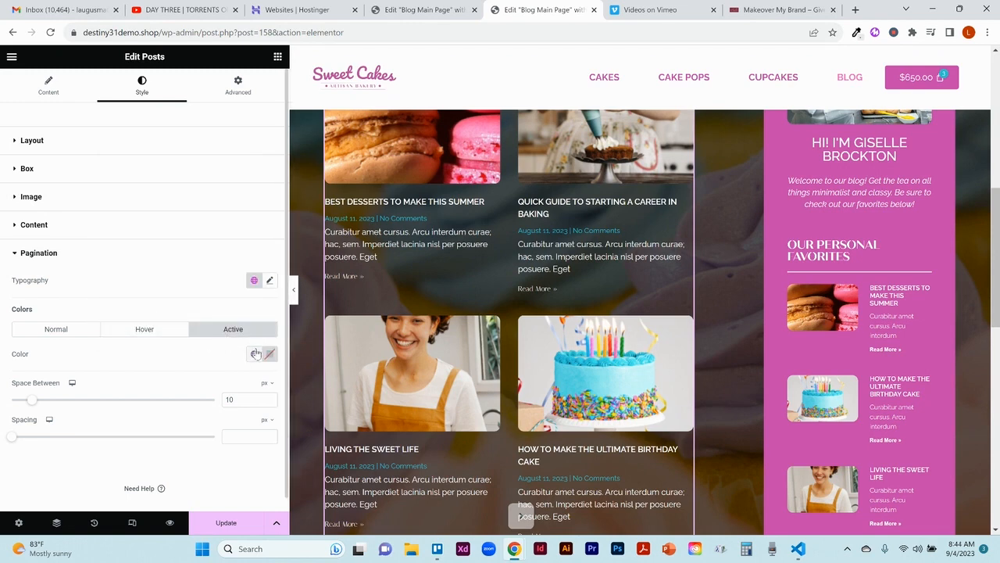
left_click(255, 354)
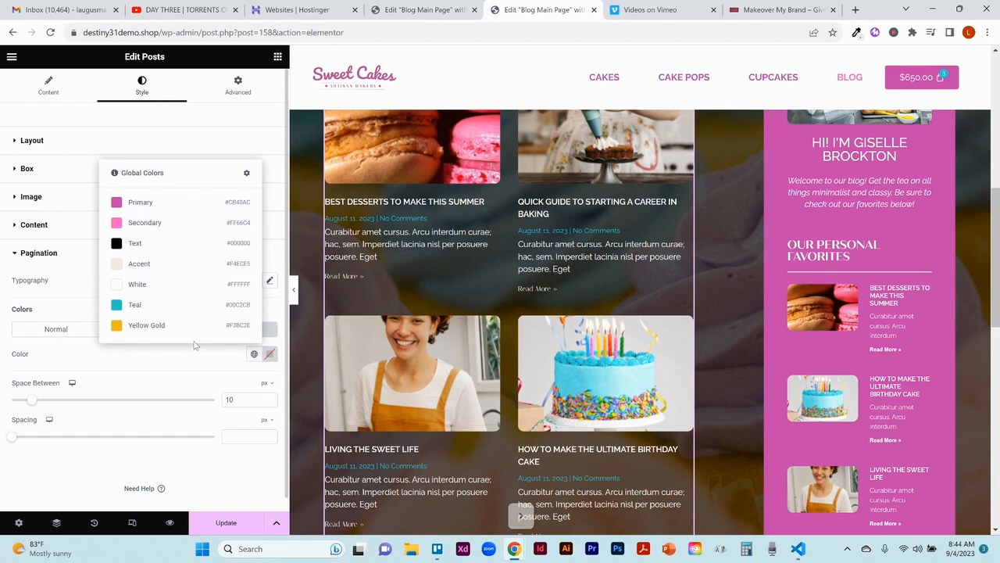
left_click(141, 205)
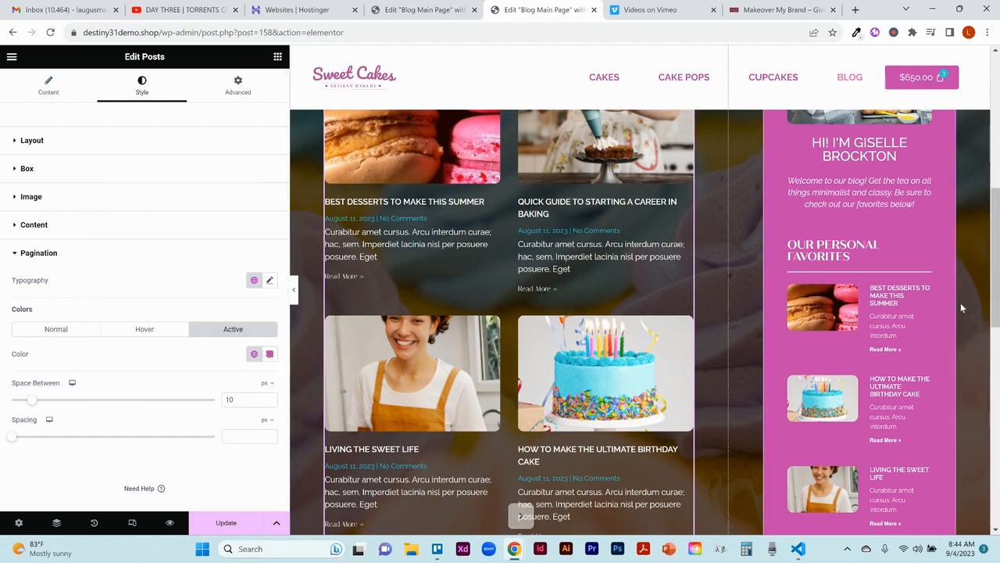
left_click_drag(998, 293, 998, 340)
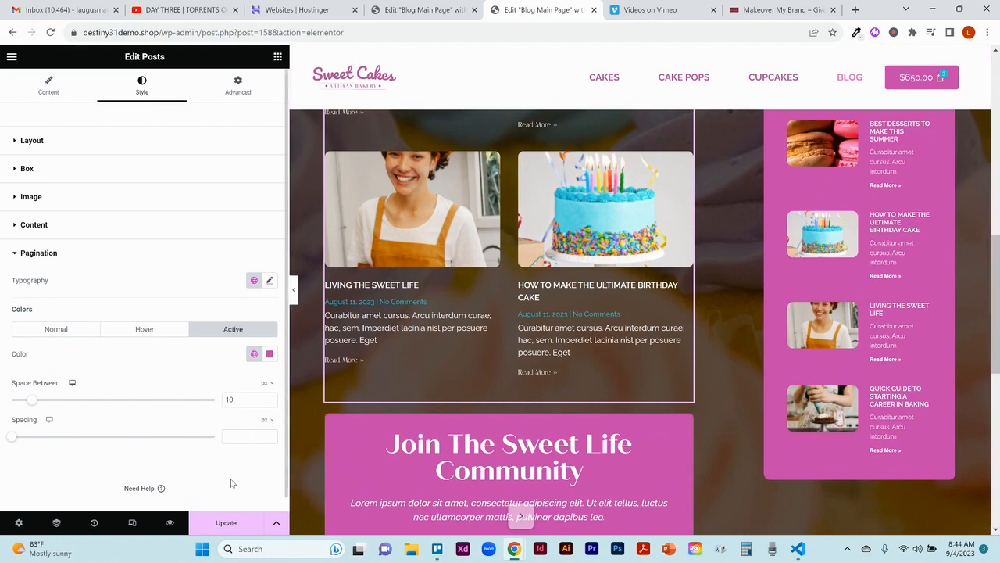
left_click(227, 523)
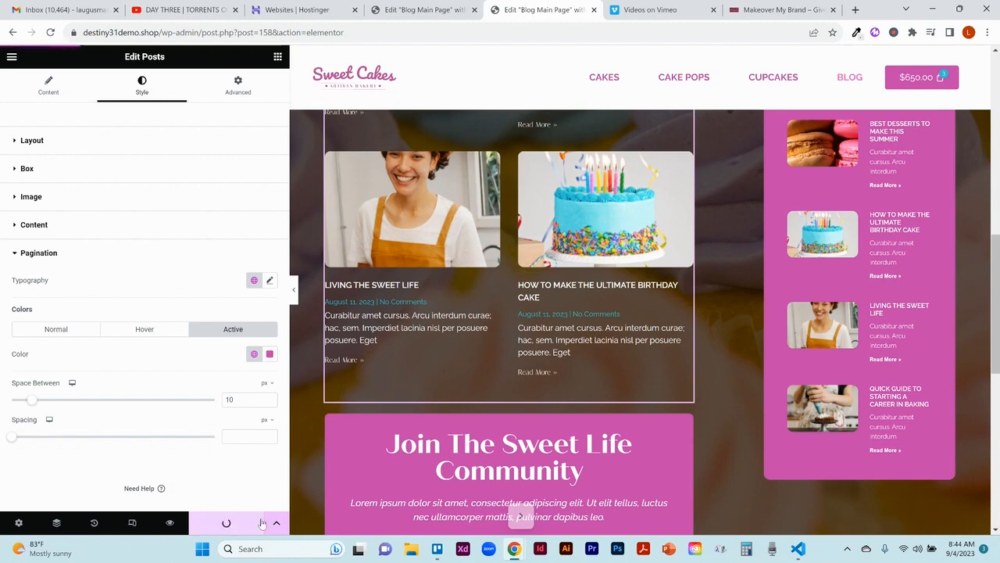
Step: Open the form in the Join The Sweet Life Community section for editing
scroll(502, 196, "down", 3)
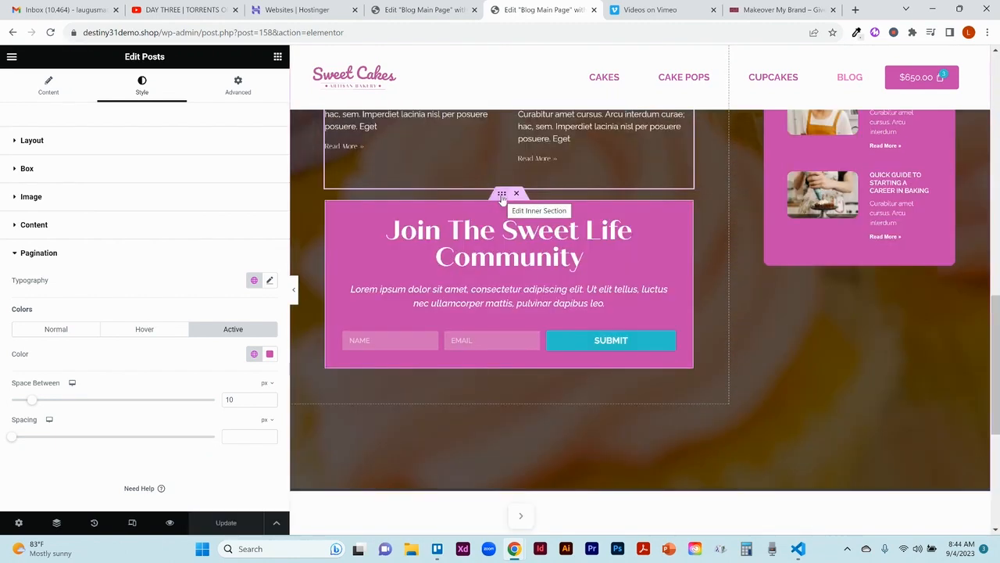
left_click(502, 195)
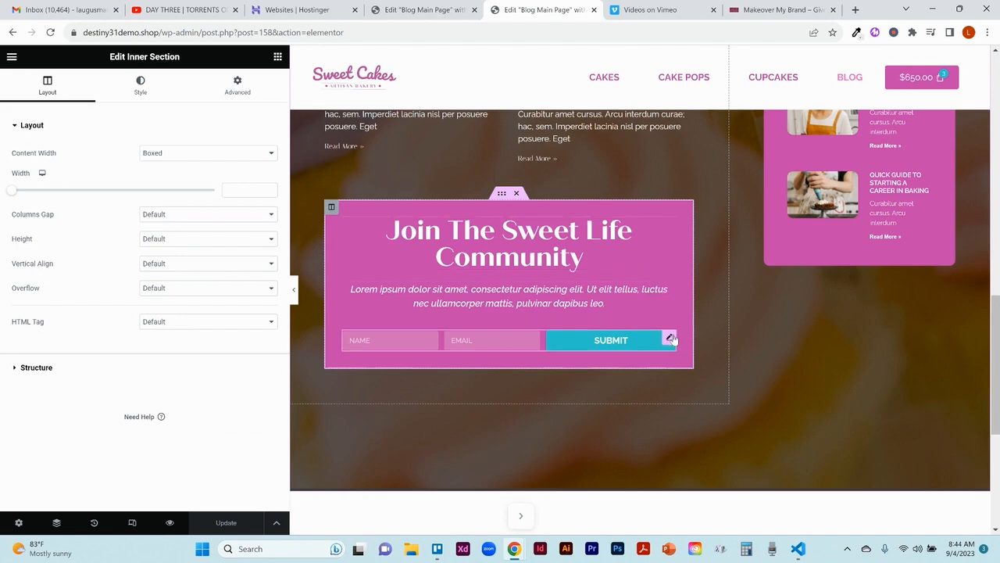
left_click(669, 337)
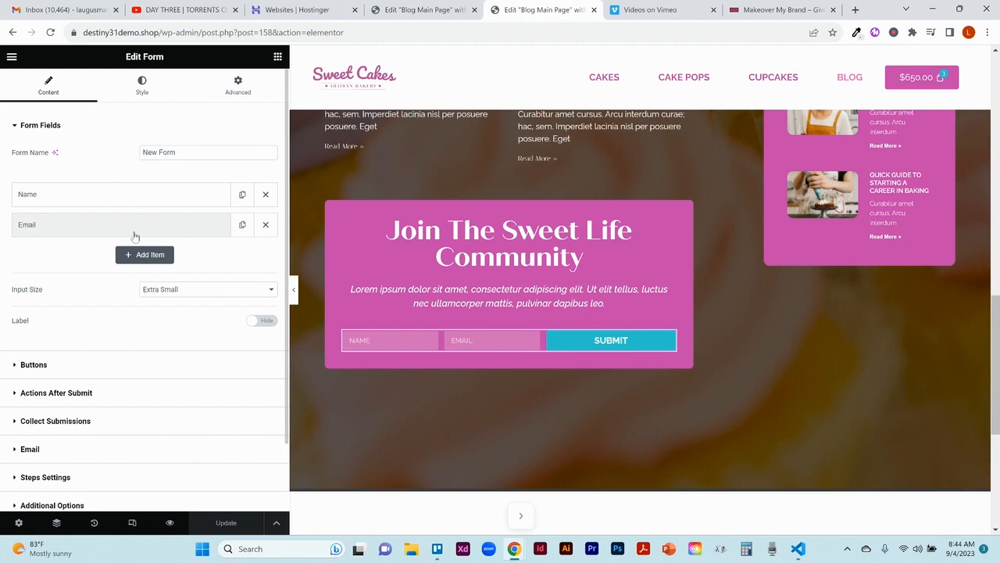
Step: Try making the form's Name field required, and turn the requirement back off
left_click(62, 197)
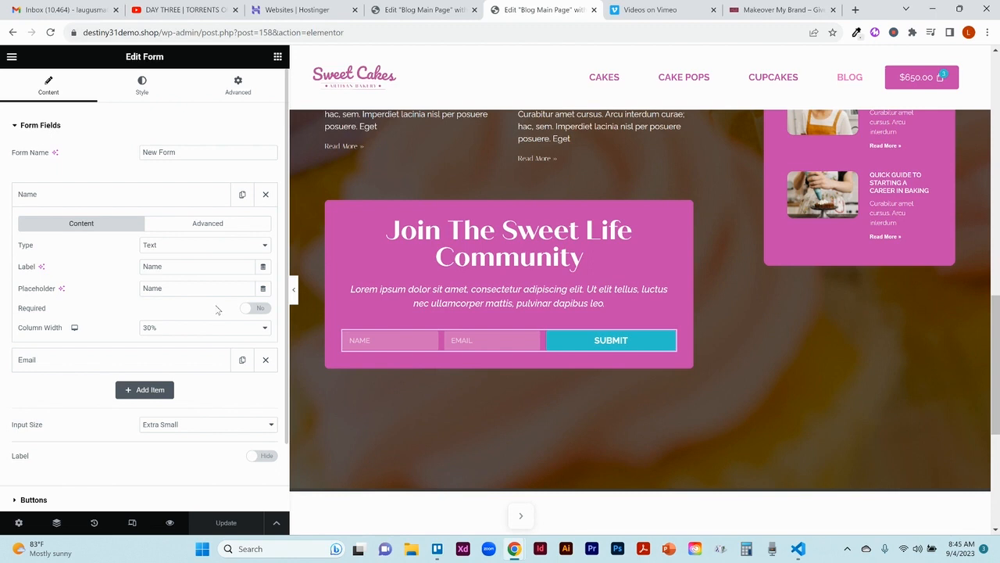
left_click(261, 309)
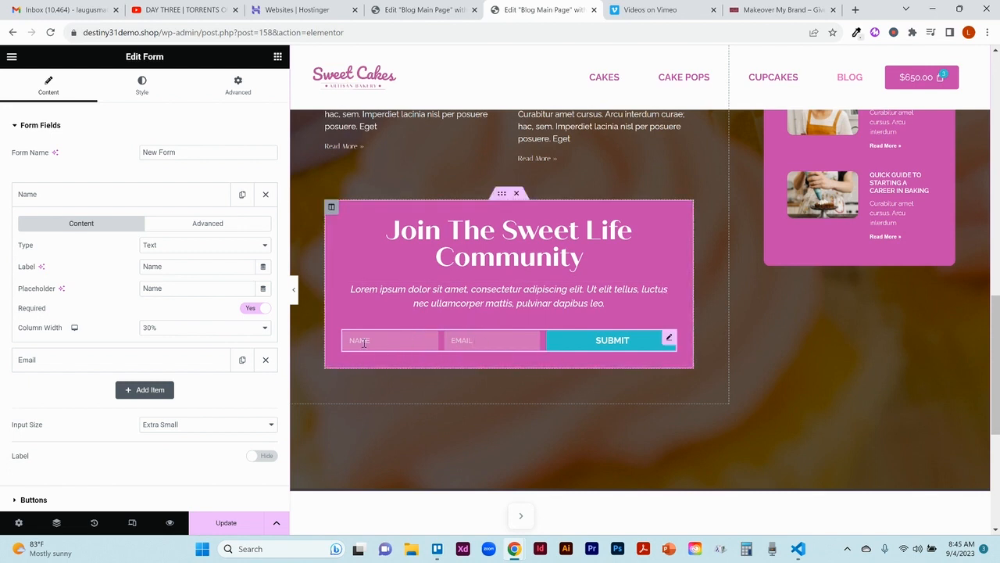
left_click(248, 308)
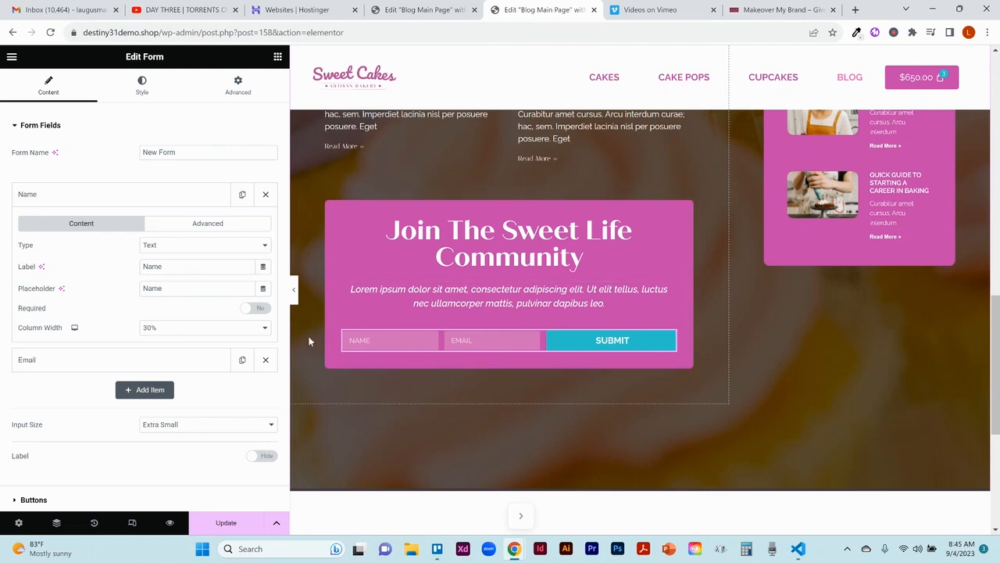
Step: Examine the column width options of the form's Name and Email fields, along with the button settings
left_click(266, 328)
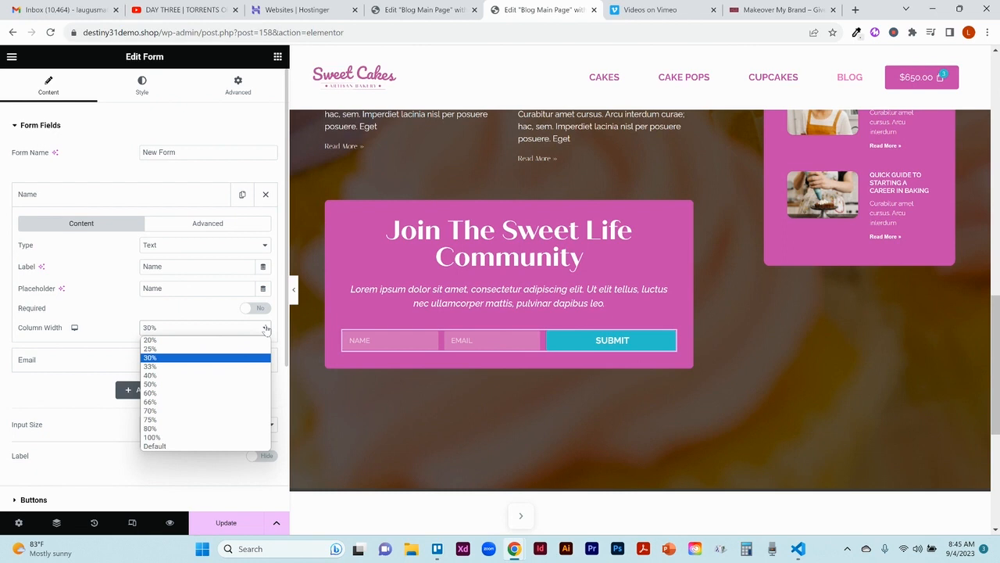
left_click(266, 328)
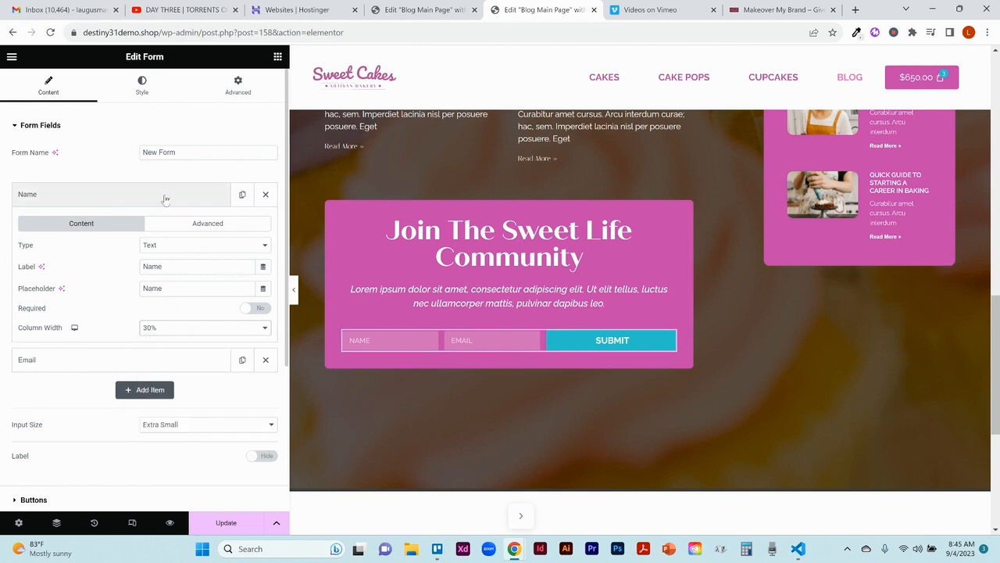
left_click(165, 199)
left_click(143, 228)
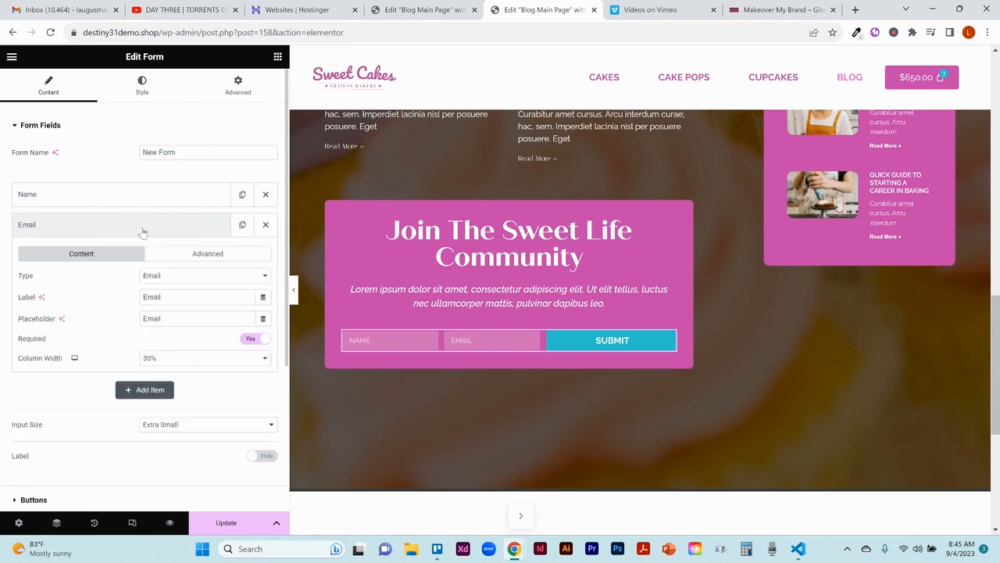
left_click(192, 361)
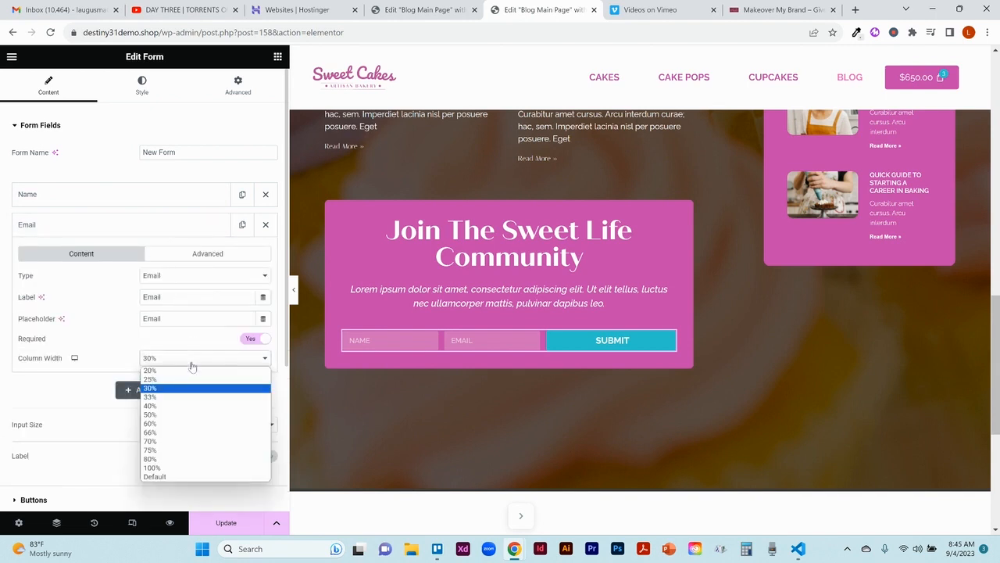
left_click(192, 365)
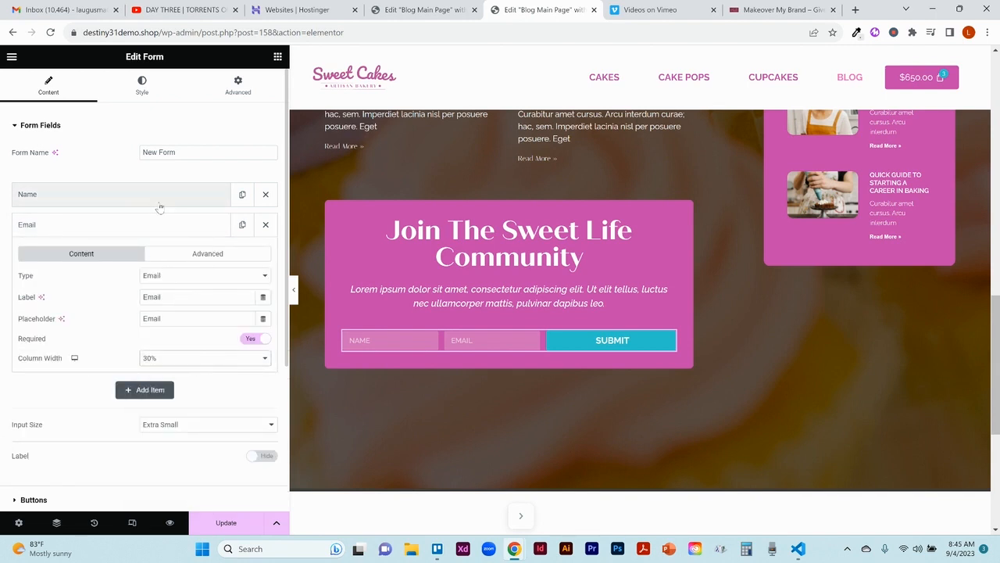
left_click(162, 225)
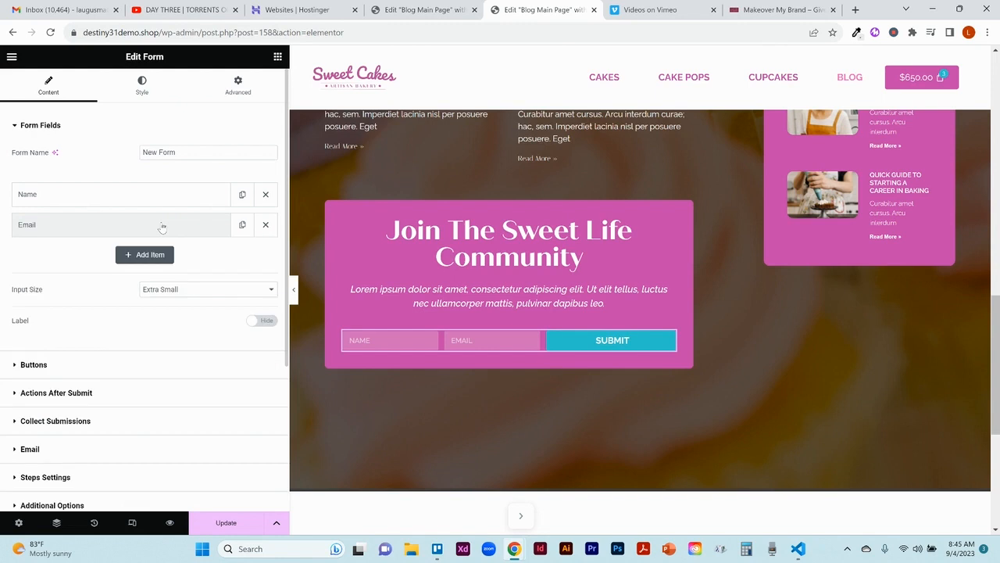
left_click(99, 365)
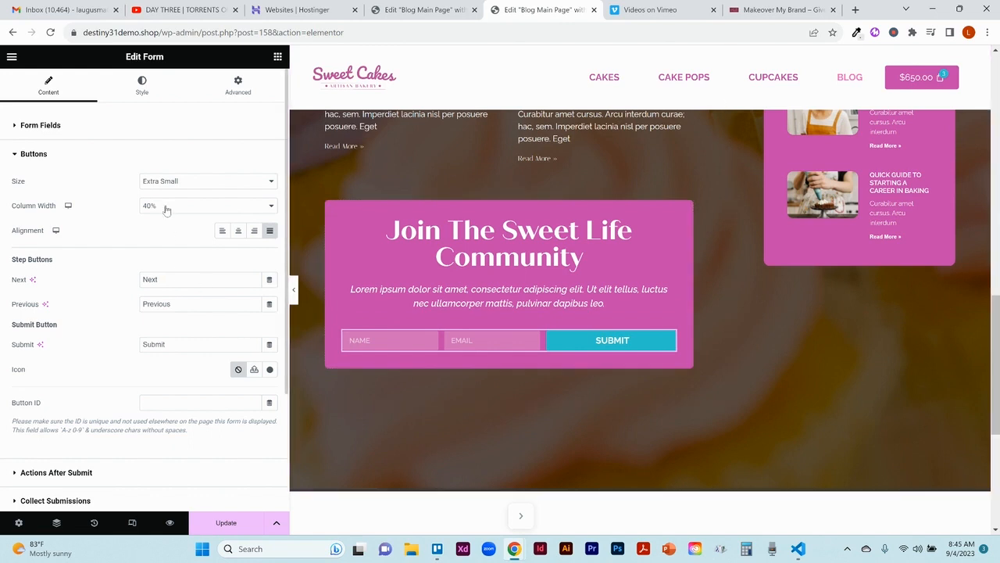
Step: Set the Name field's column width to 100%
left_click(143, 136)
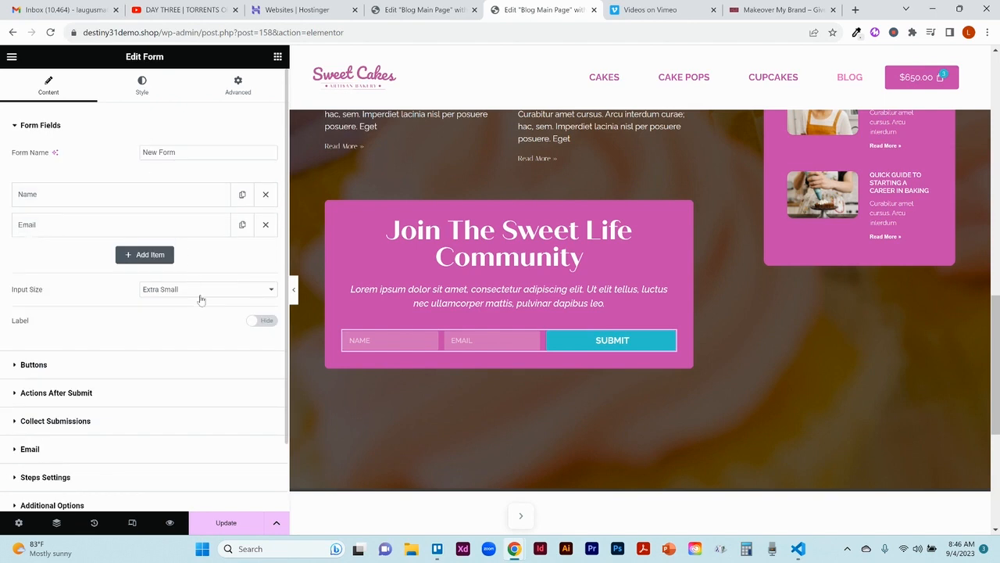
left_click(149, 197)
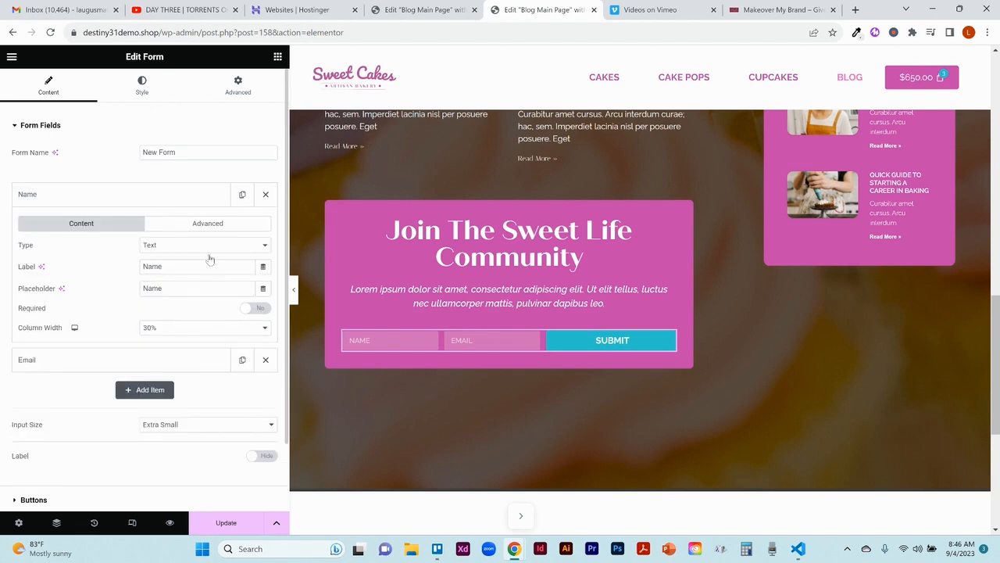
left_click(188, 328)
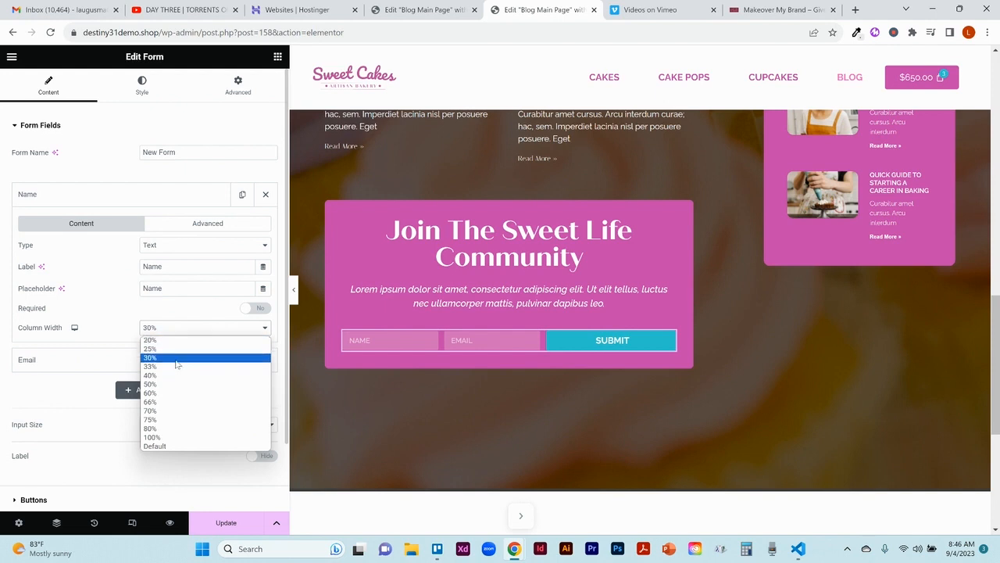
left_click(176, 439)
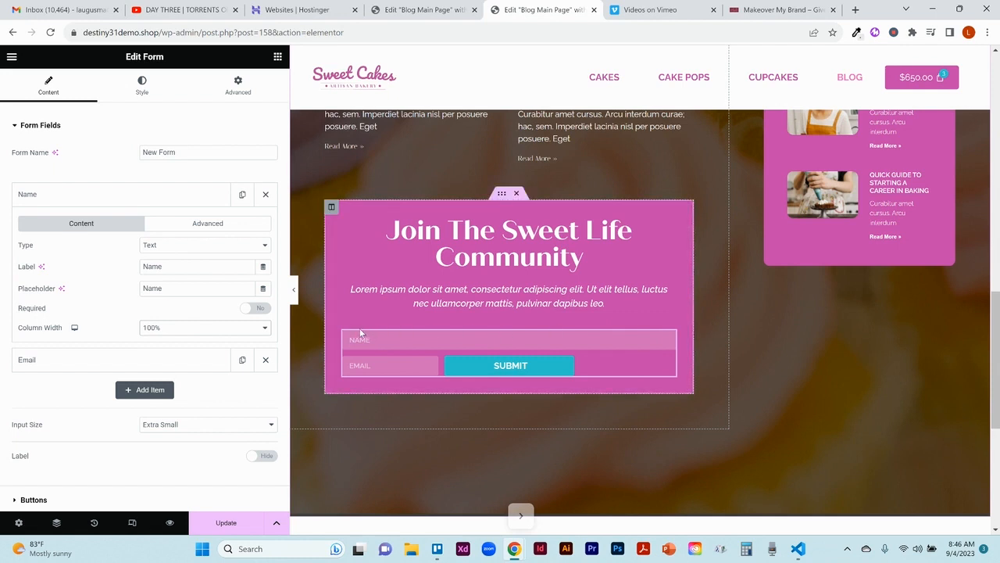
left_click(83, 196)
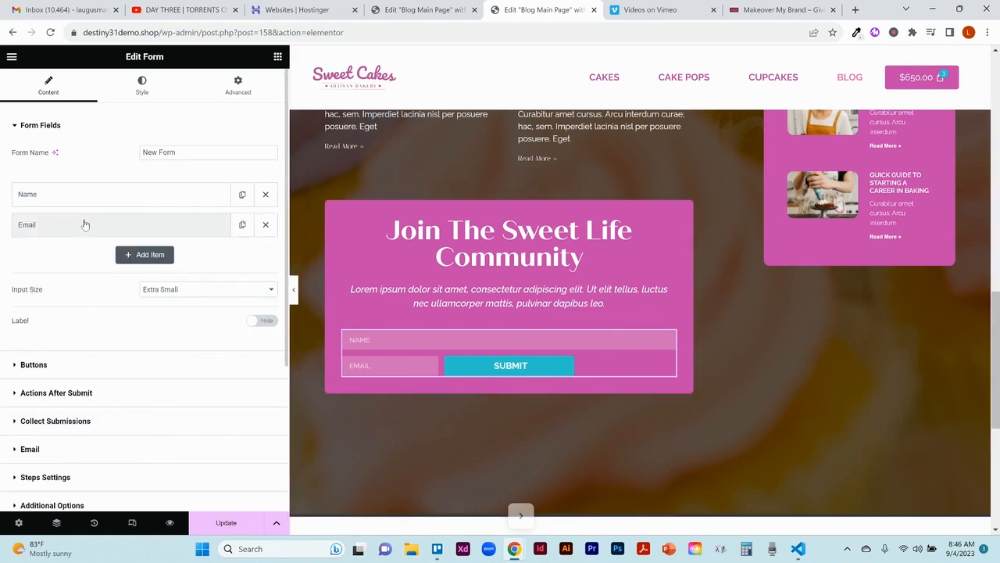
Step: Set the Email field's column width to 100%
left_click(85, 225)
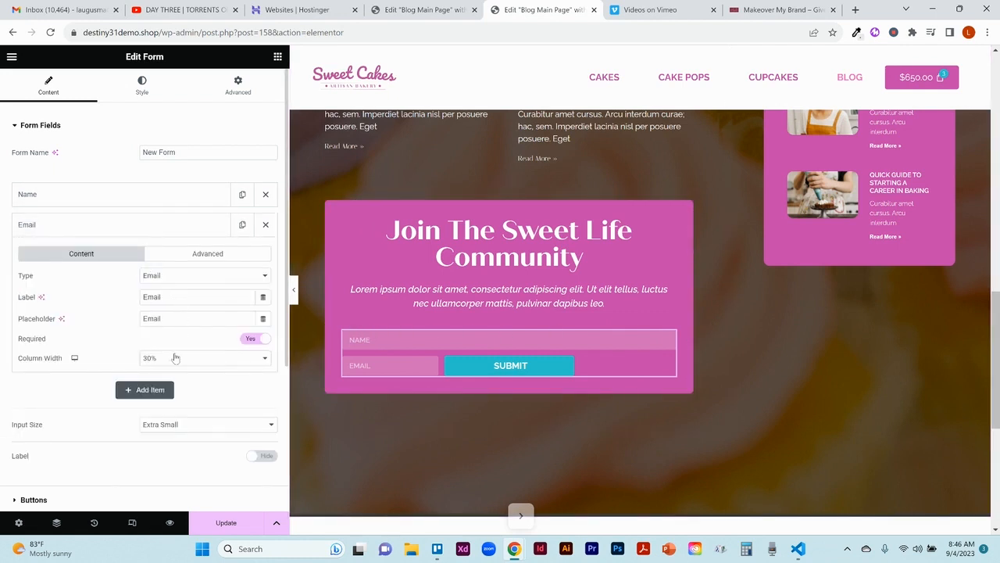
left_click(175, 357)
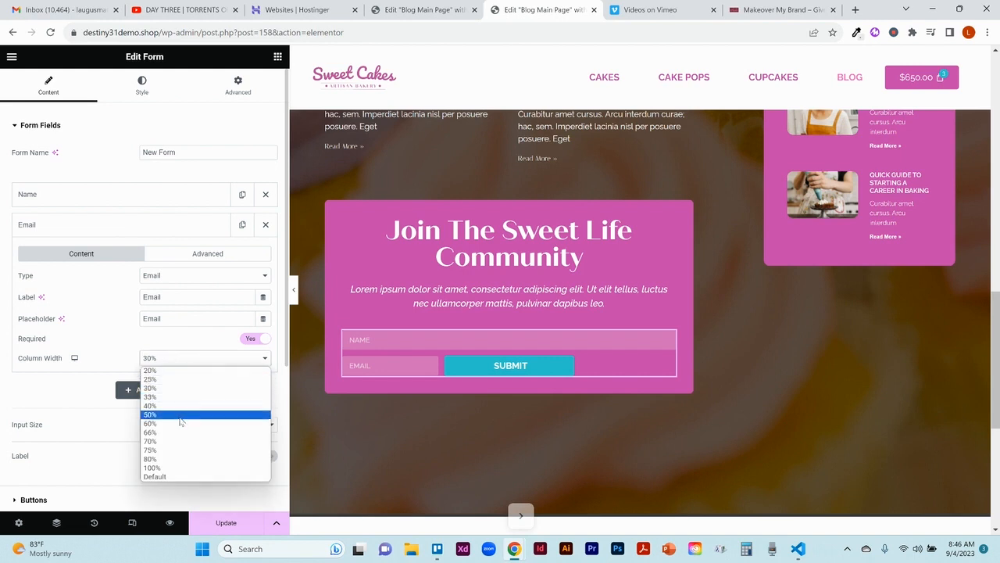
left_click(184, 468)
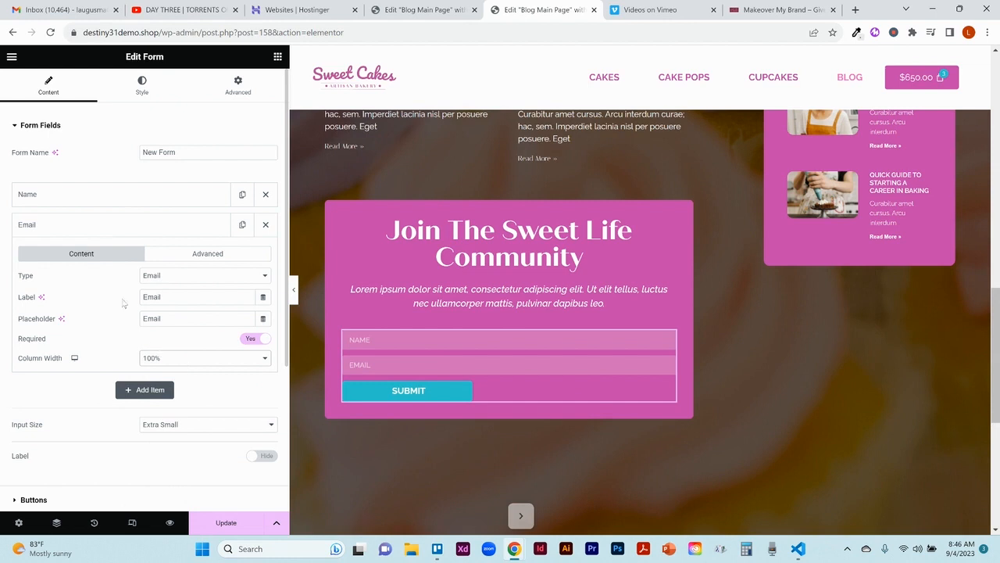
left_click(86, 225)
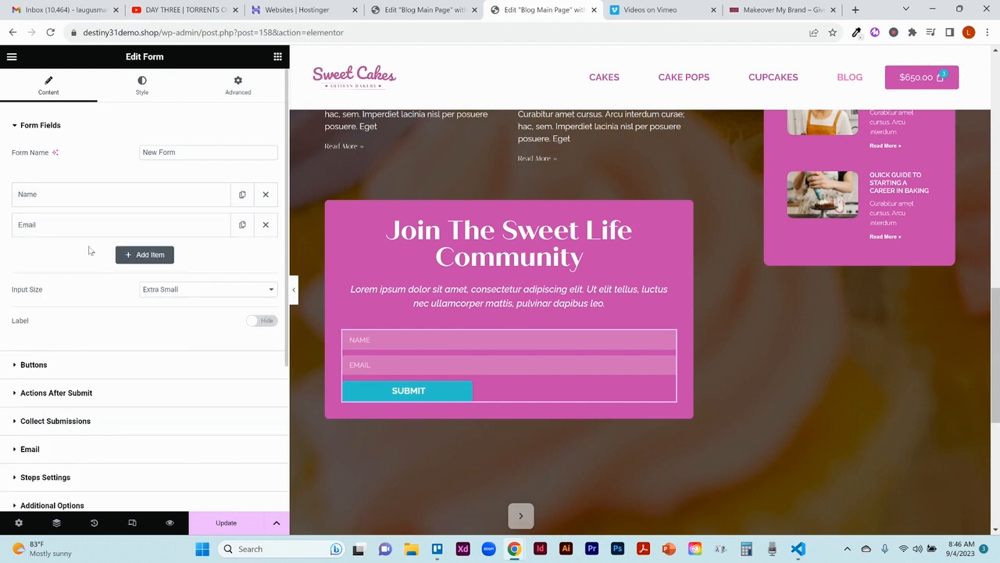
Step: Try a 100% column width on the Submit button, and set it back to 40%
left_click(83, 368)
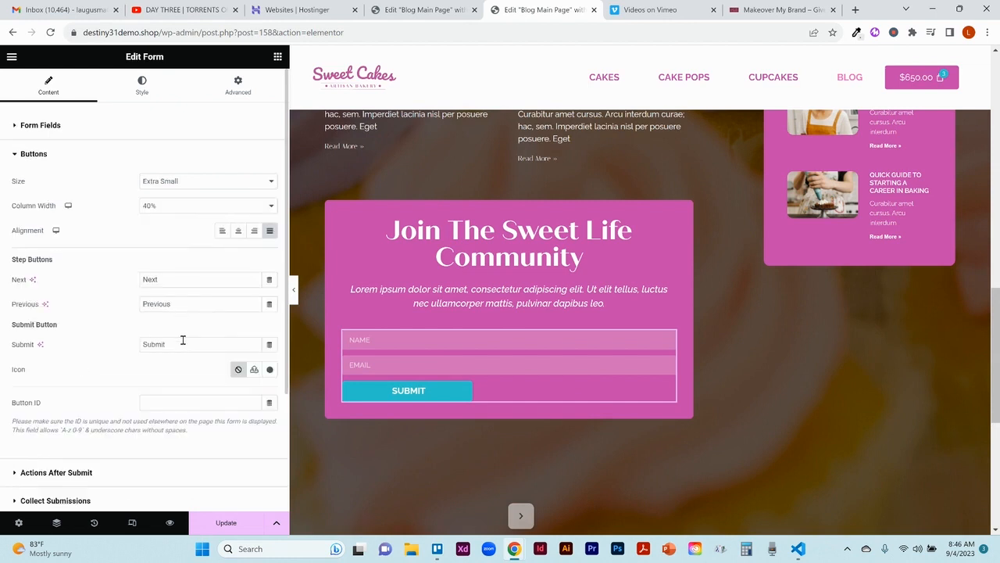
left_click(168, 208)
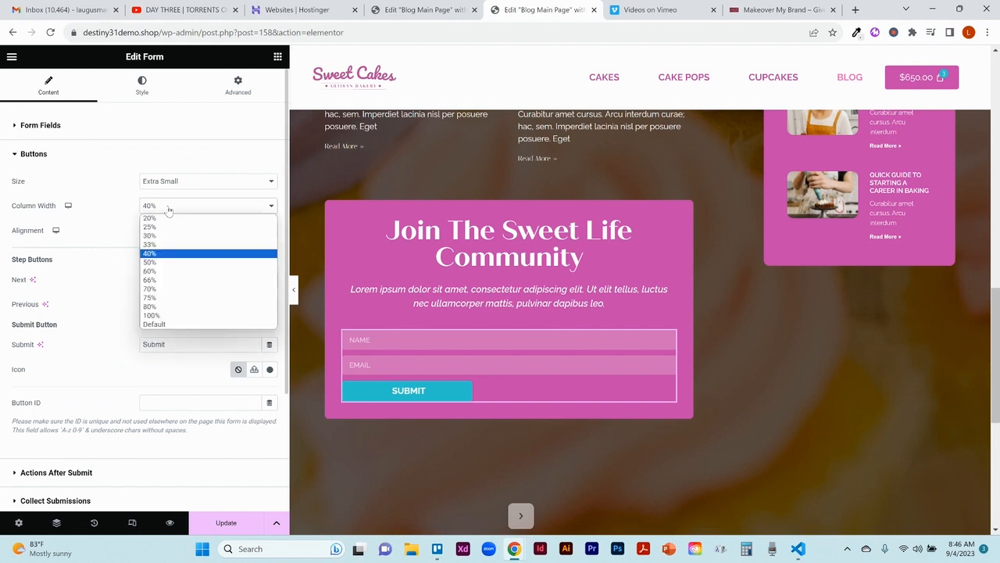
left_click(168, 316)
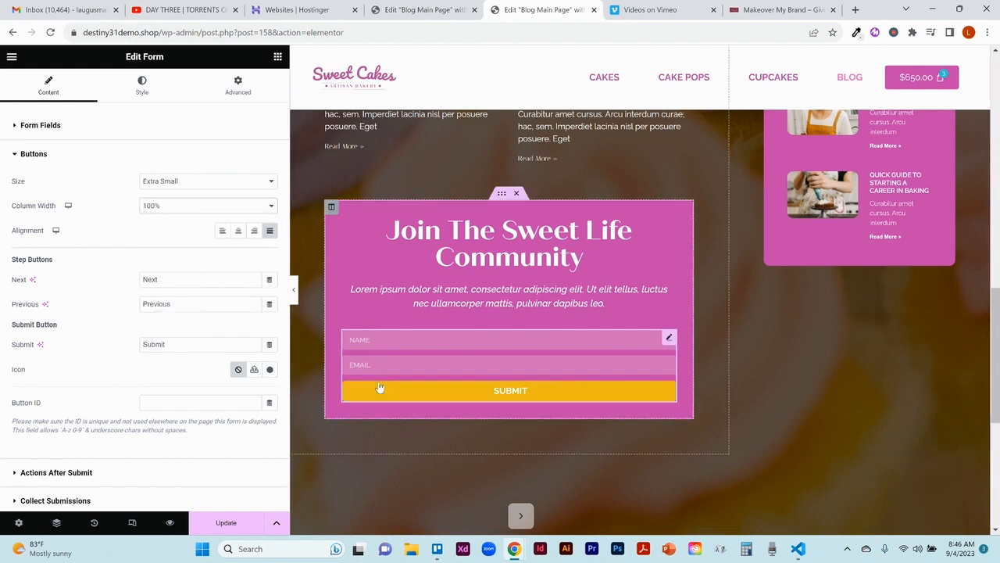
left_click(181, 205)
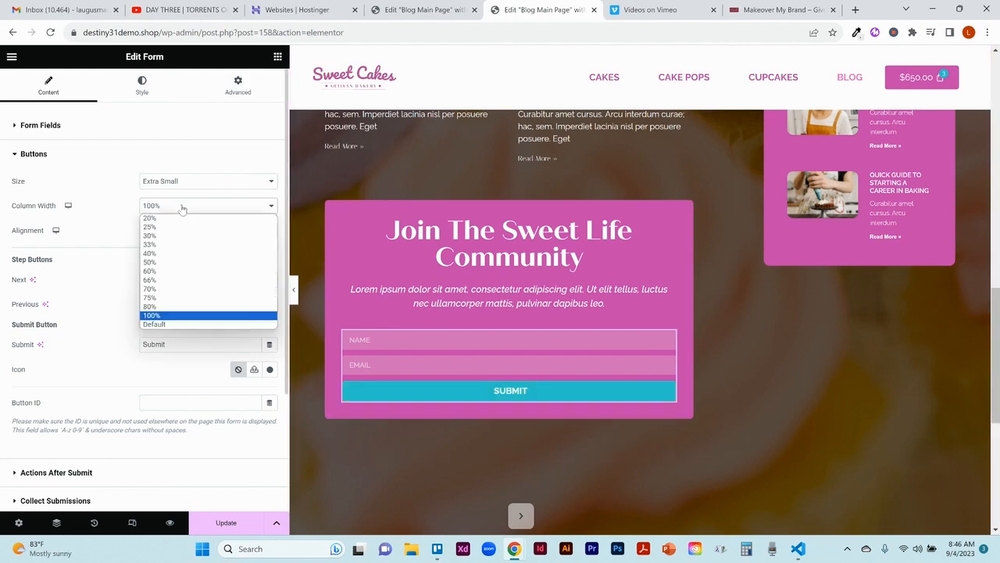
left_click(166, 255)
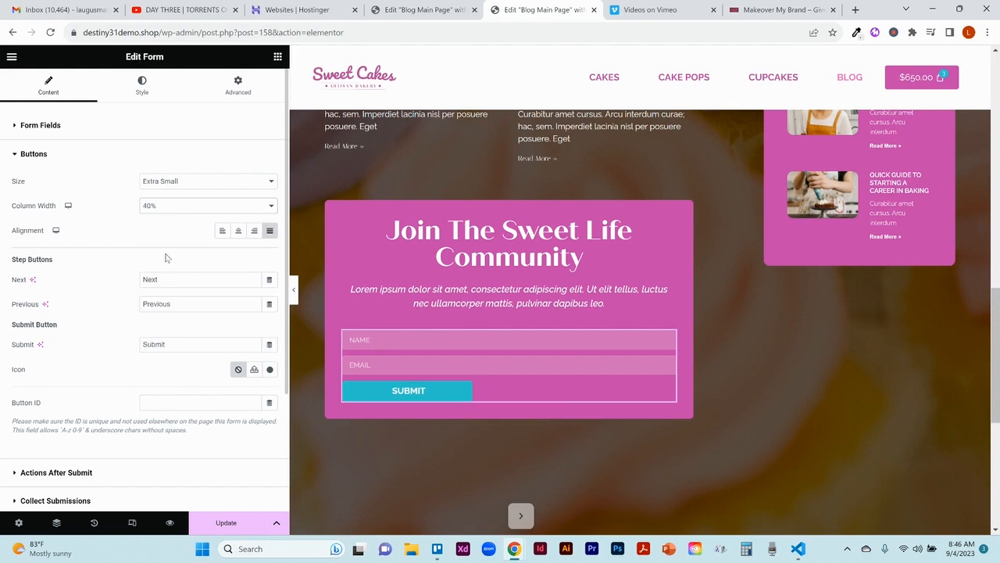
Step: Set the Name field's column width to 30% in the form's fields
left_click(119, 135)
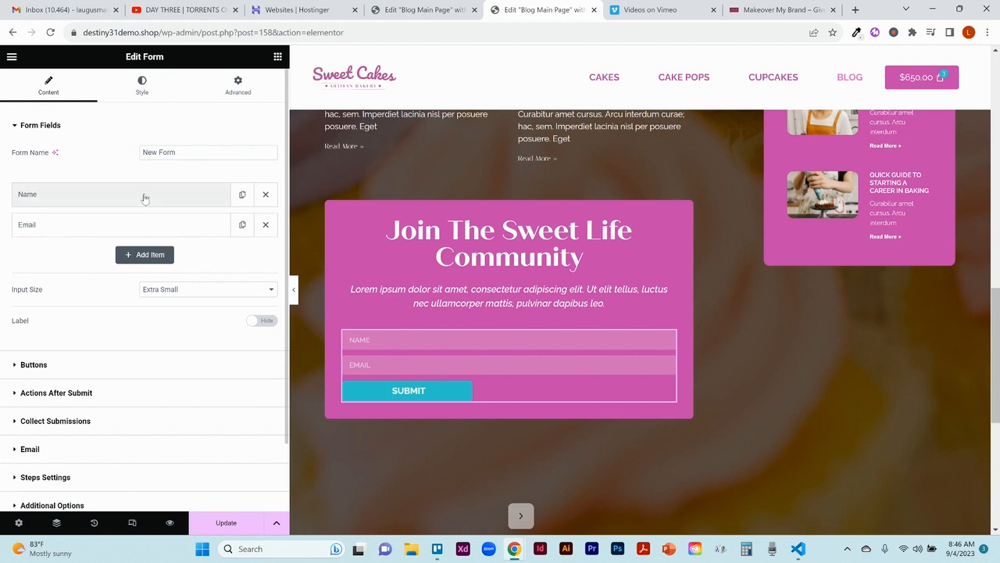
left_click(146, 193)
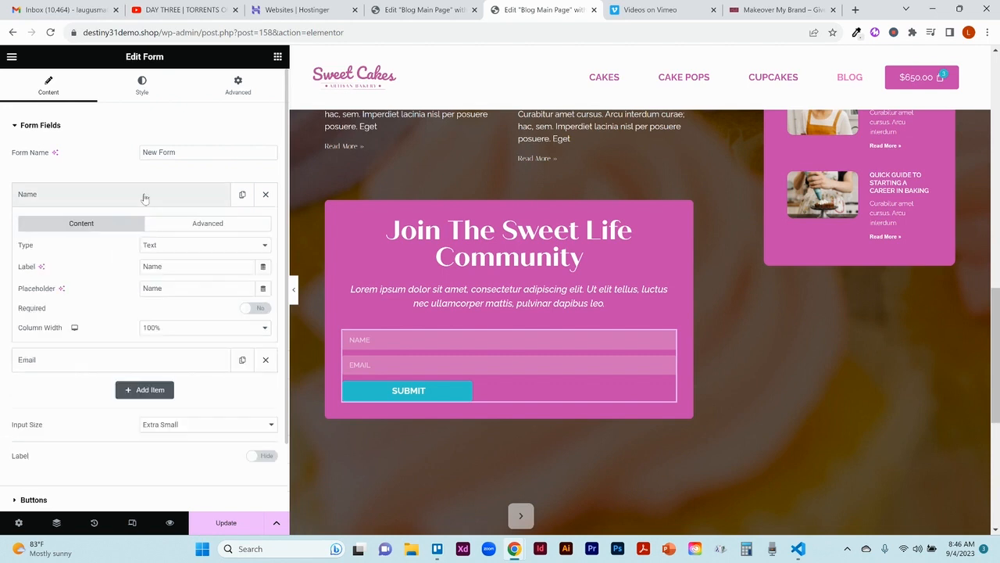
left_click(187, 331)
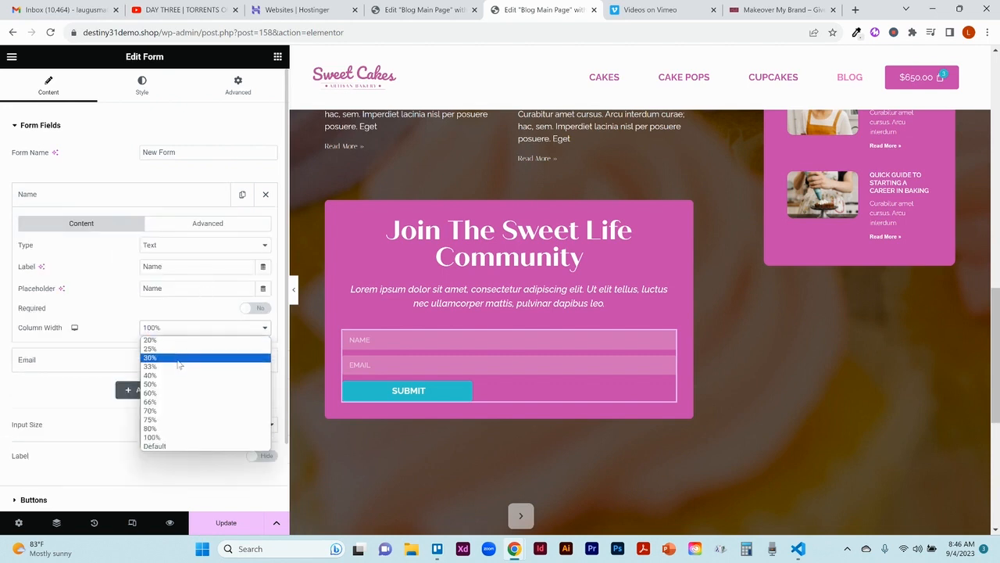
left_click(177, 358)
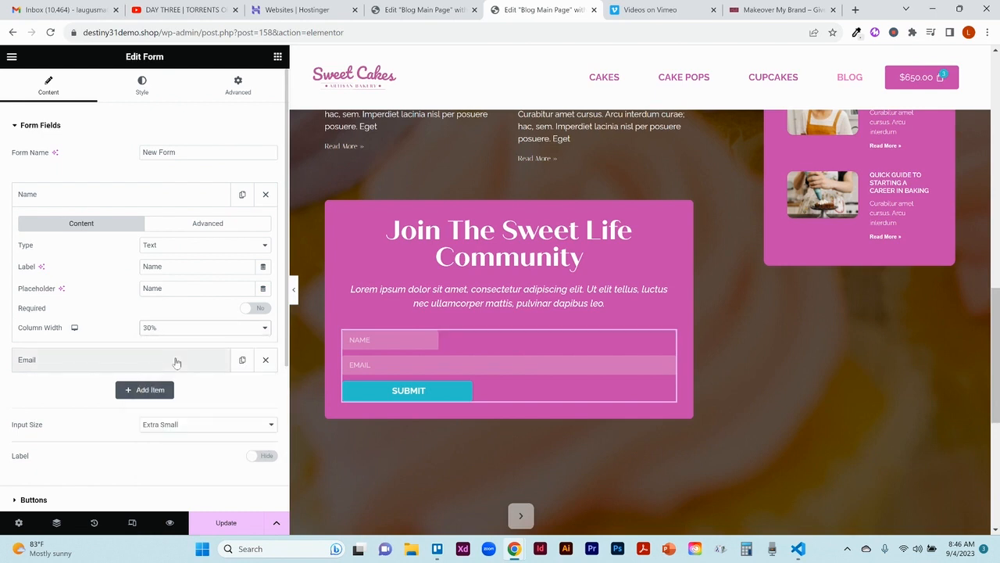
left_click(127, 200)
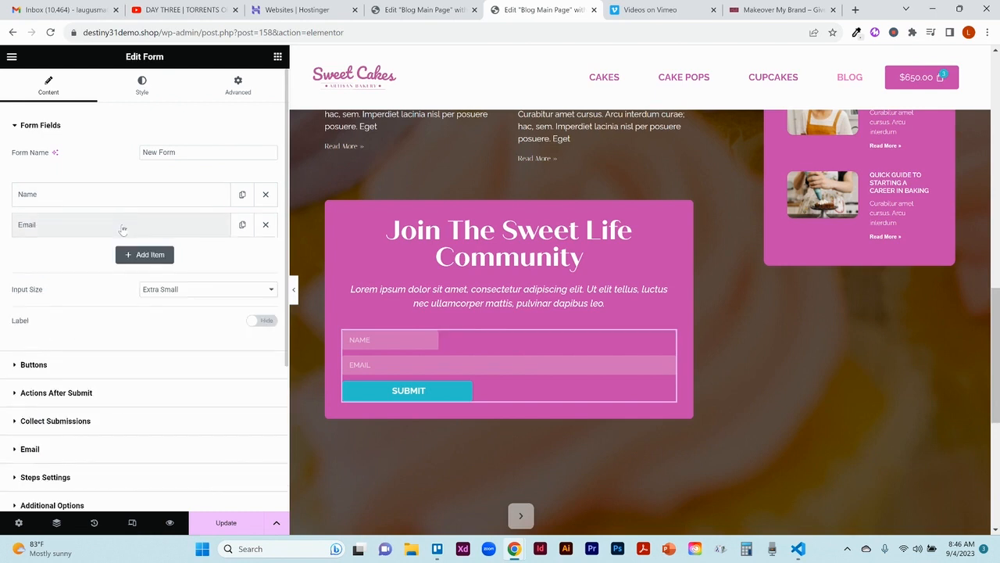
Step: Set the Email field's column width to 30%
left_click(122, 226)
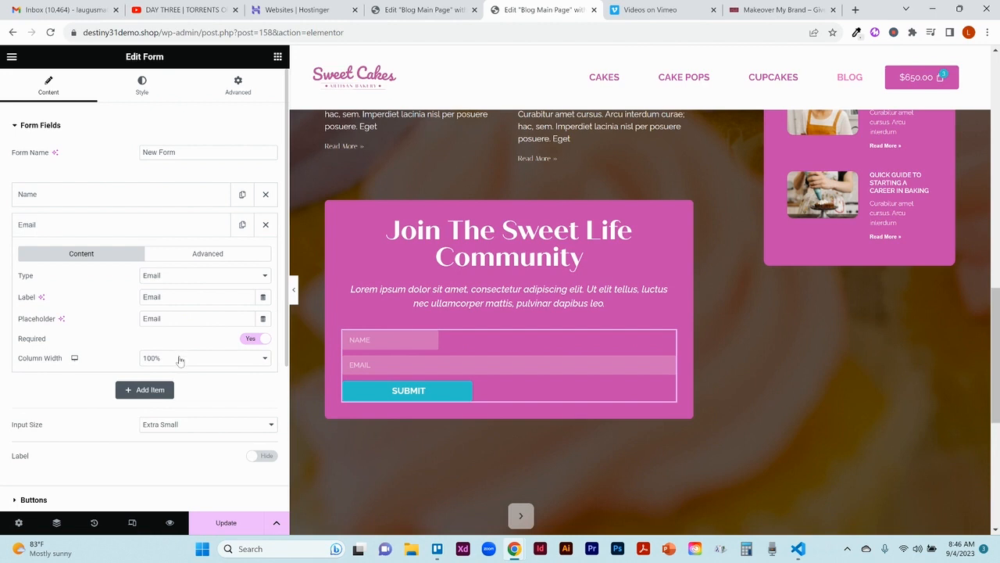
left_click(179, 358)
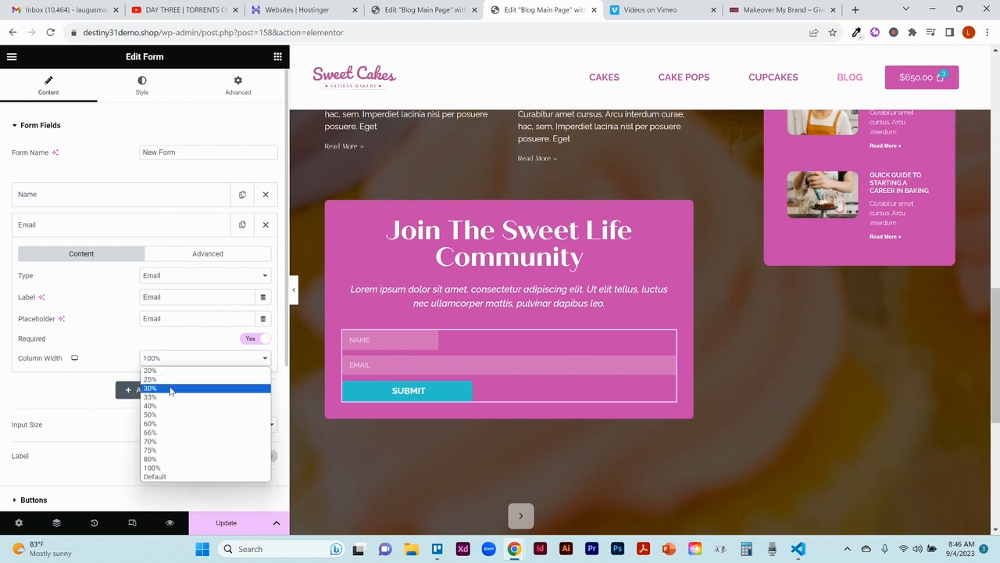
left_click(170, 389)
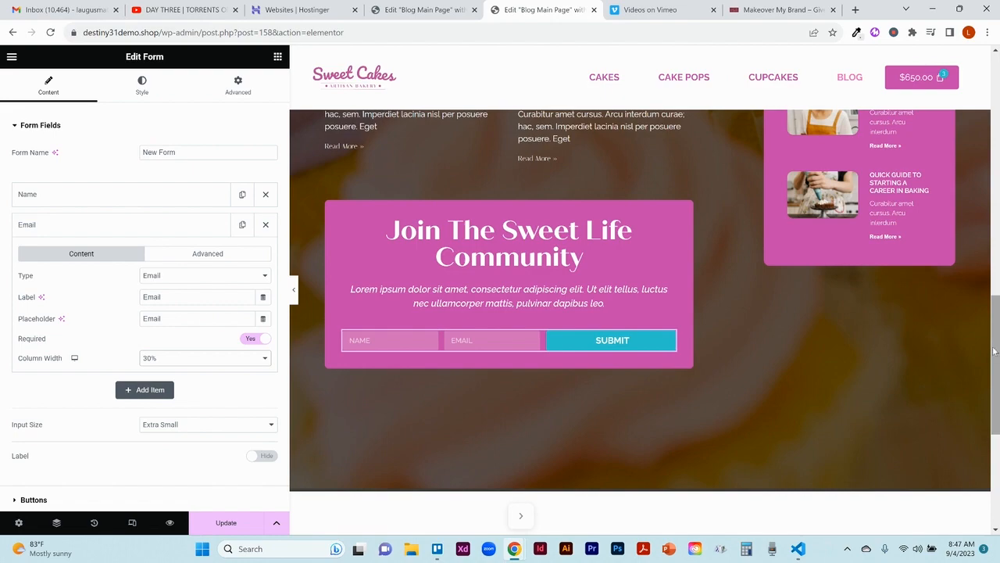
Step: Open the Blog Side Bar Official template from the blog page's sidebar for editing
left_click_drag(996, 352, 973, 123)
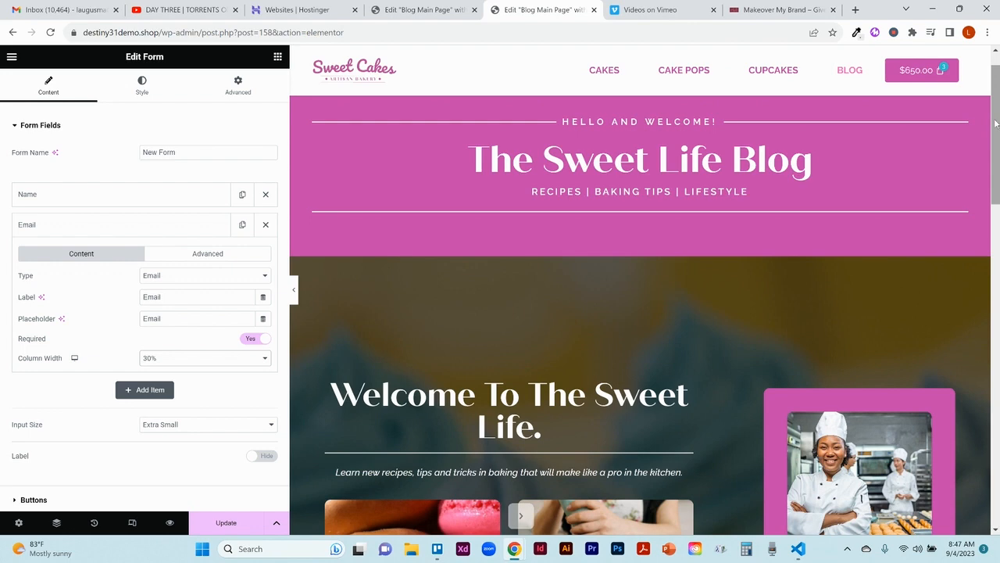
scroll(996, 122, "down", 3)
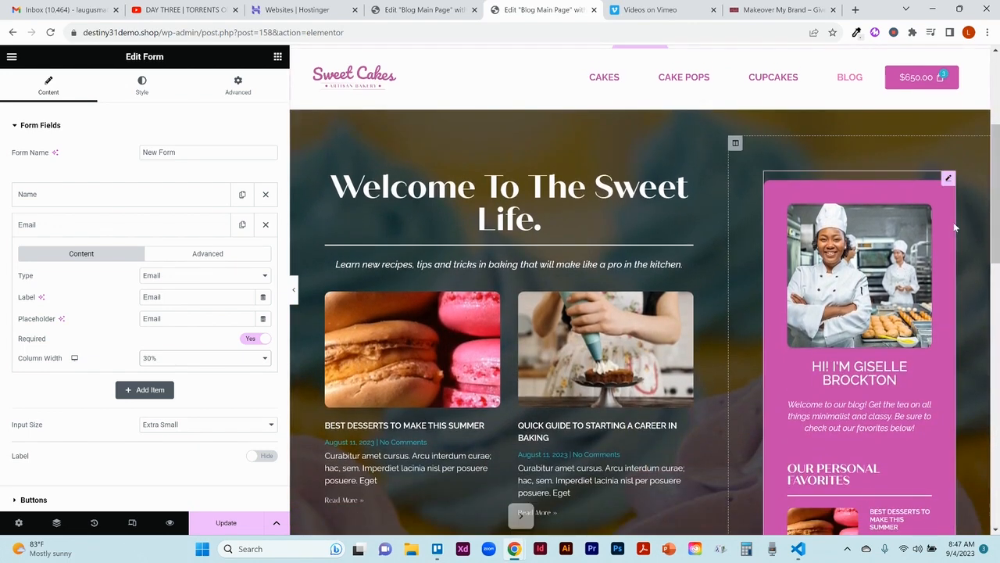
left_click_drag(998, 204, 997, 239)
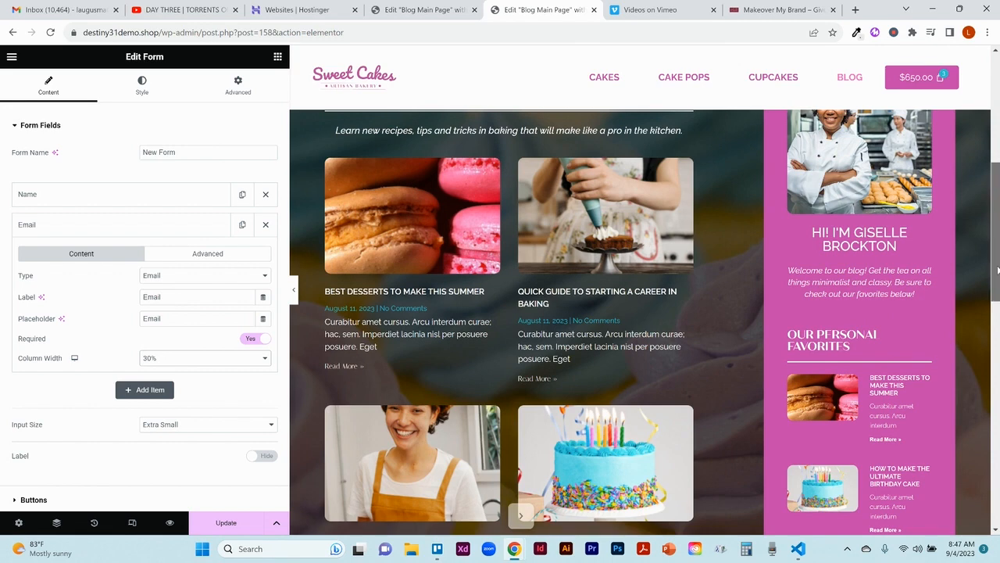
left_click_drag(997, 269, 991, 248)
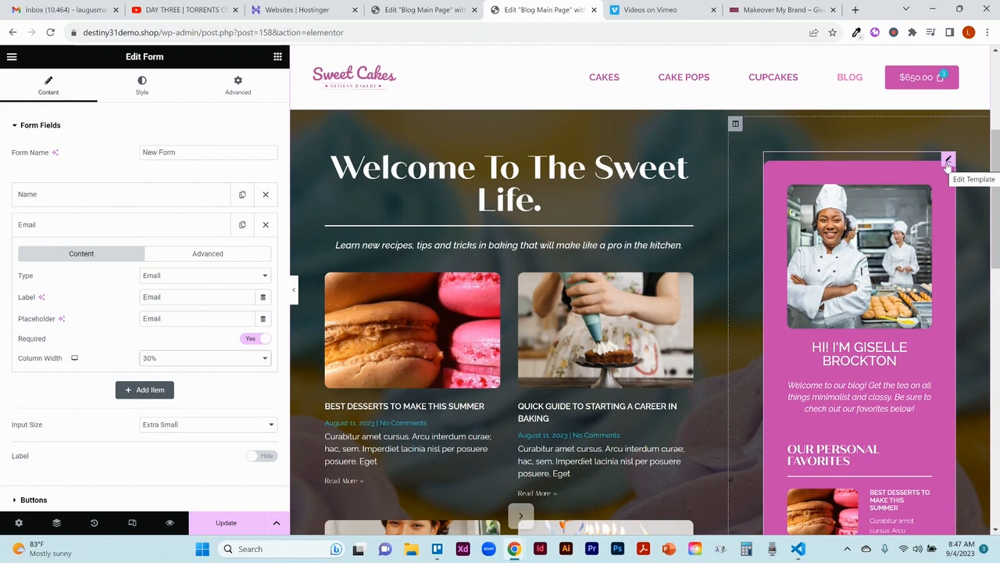
left_click(948, 161)
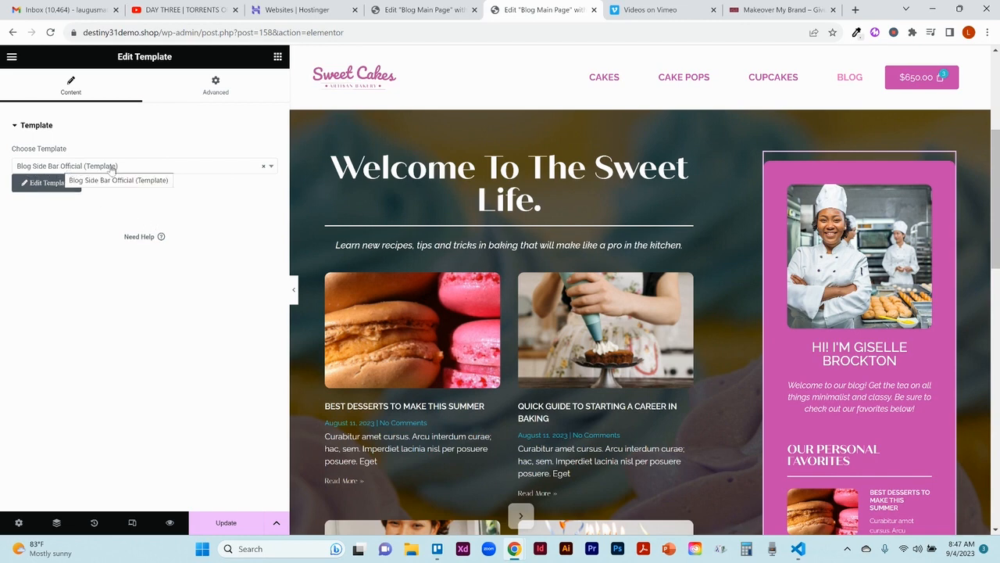
left_click(47, 189)
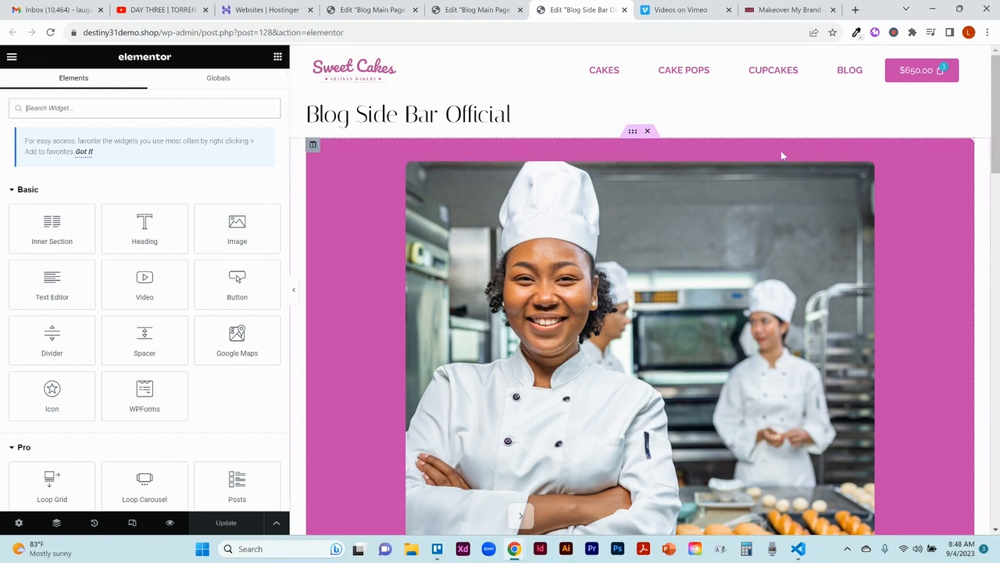
left_click(473, 9)
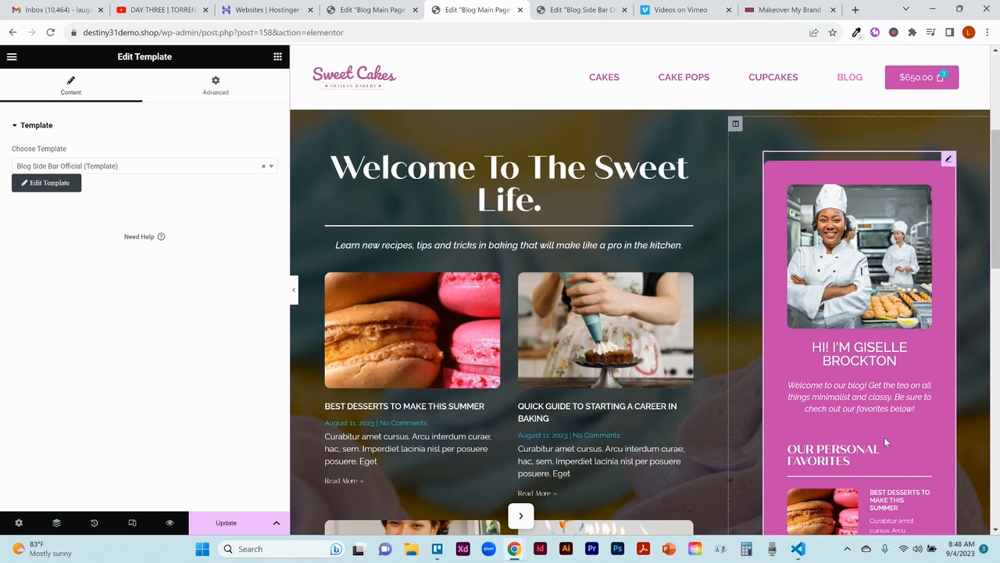
left_click(569, 11)
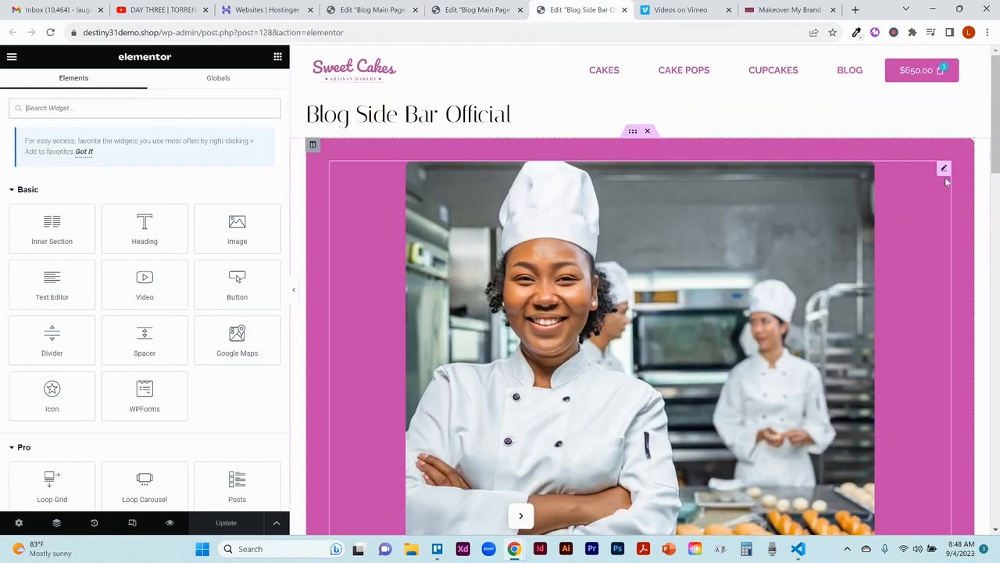
Step: Inspect the content settings of the sidebar template's chef image, greeting heading and welcome text
left_click(944, 169)
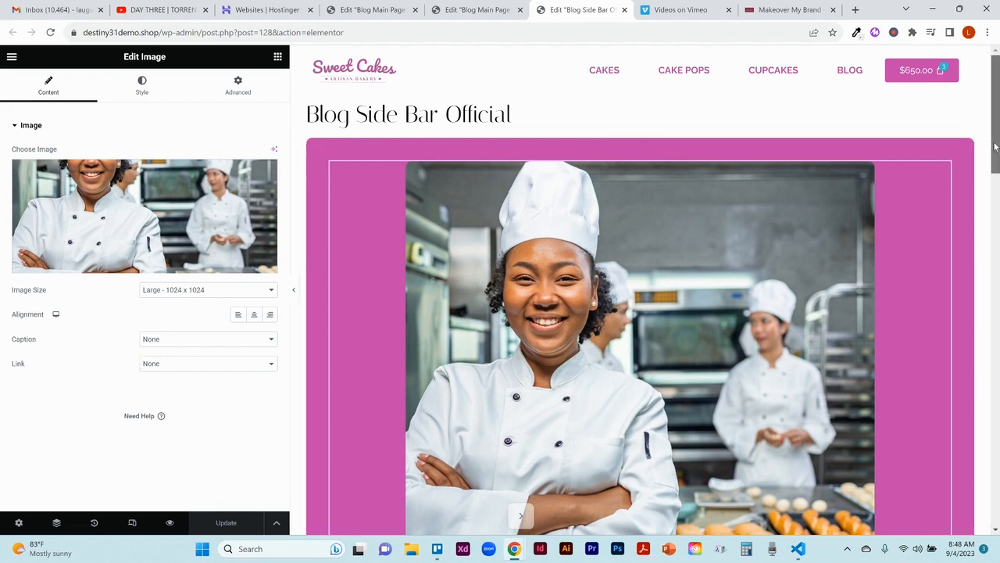
scroll(992, 143, "down", 4)
scroll(992, 143, "down", 1)
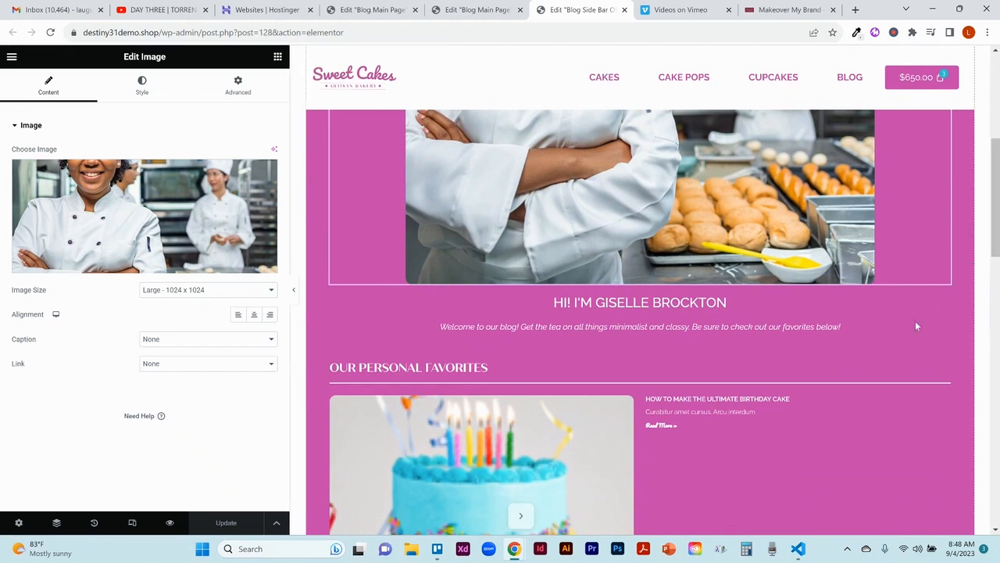
left_click(943, 304)
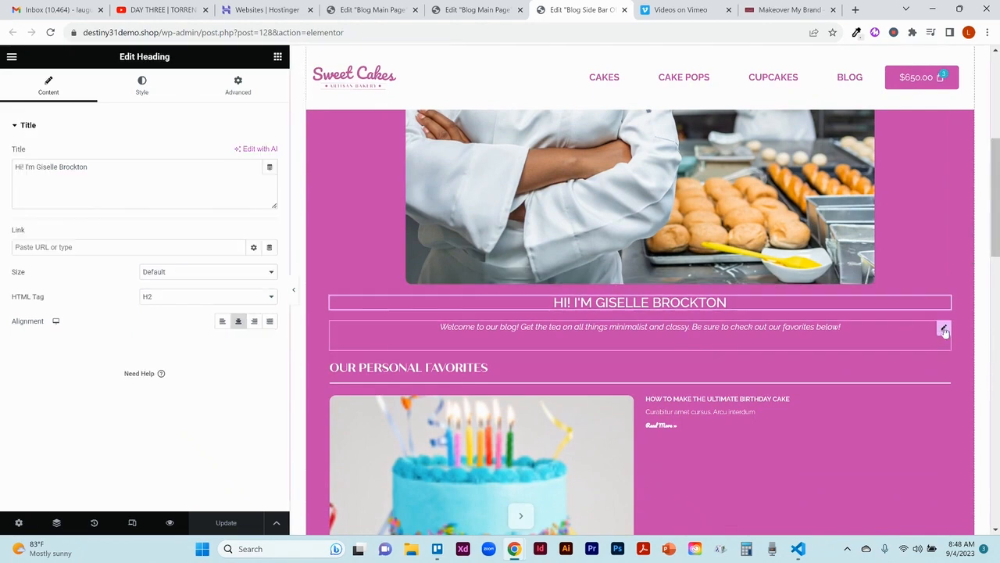
left_click(944, 329)
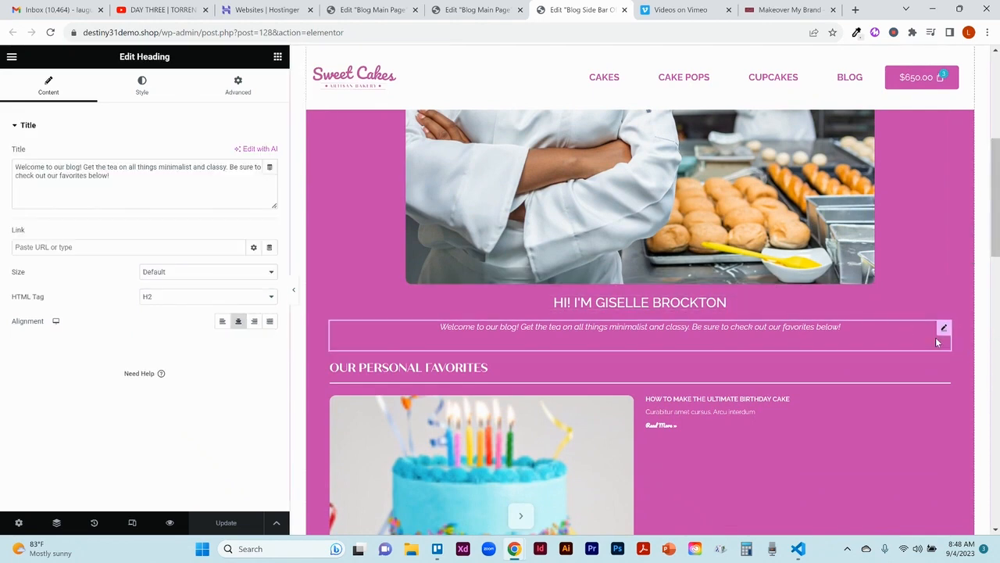
Step: Inspect the advanced layout and border settings of the "Our personal favorites" heading, including the border type options
left_click(944, 370)
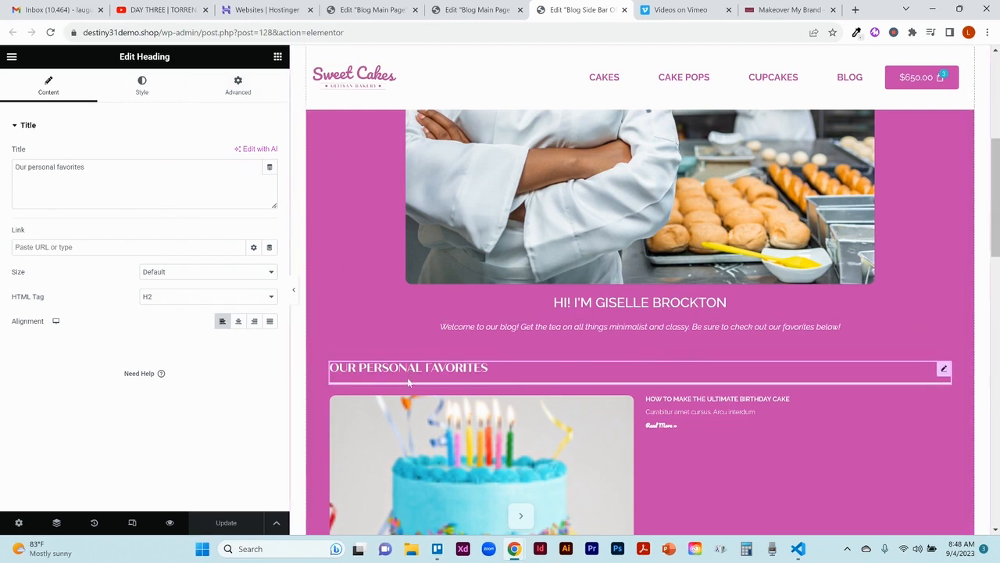
left_click(219, 83)
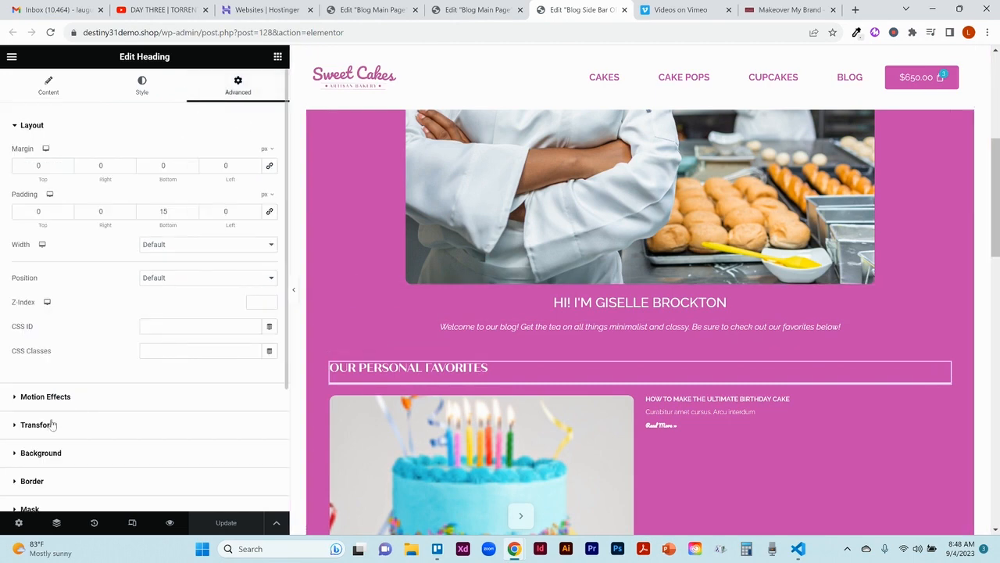
left_click(36, 481)
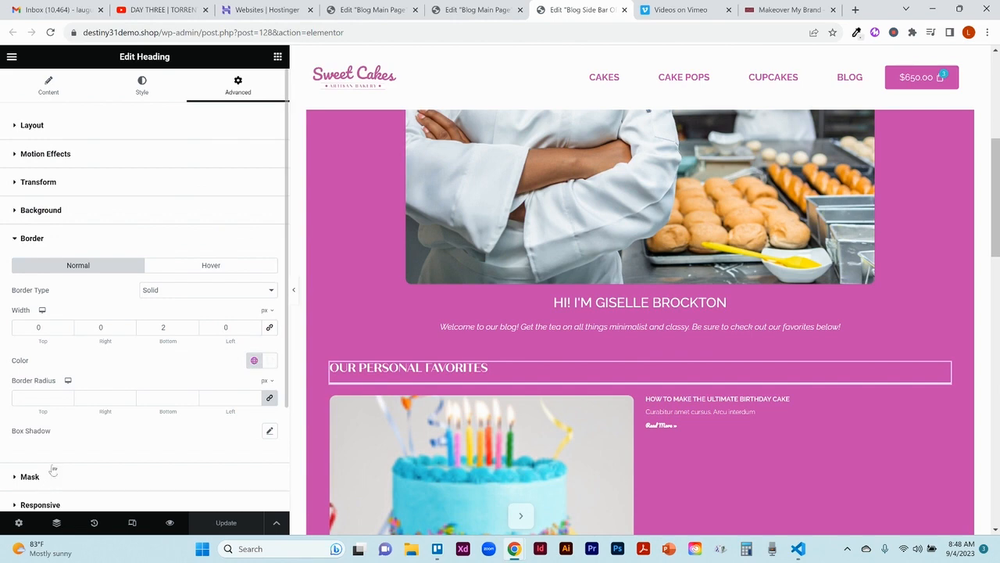
left_click(177, 296)
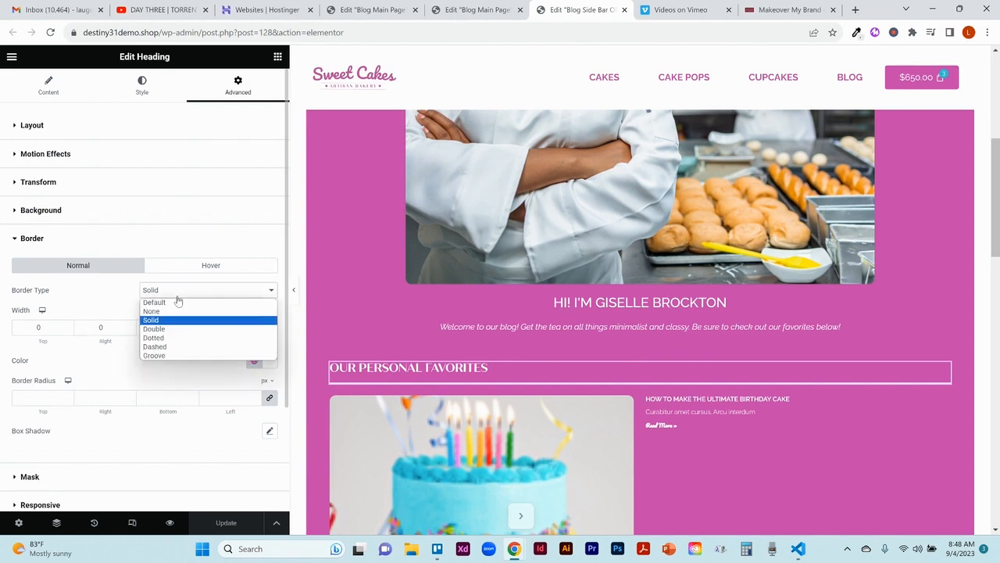
left_click(177, 296)
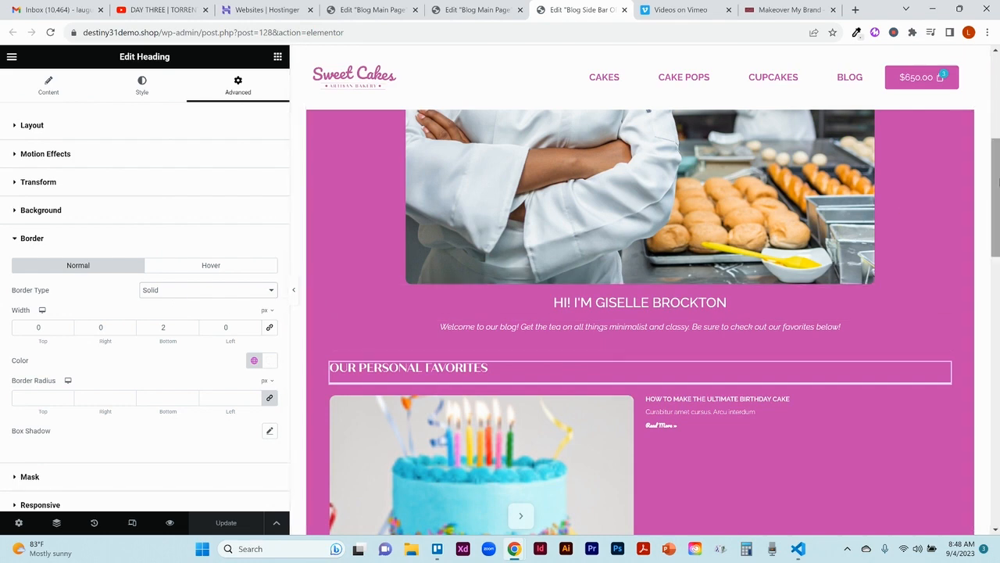
Step: Review how the sidebar template is displayed beside the posts on the blog main page
left_click(472, 10)
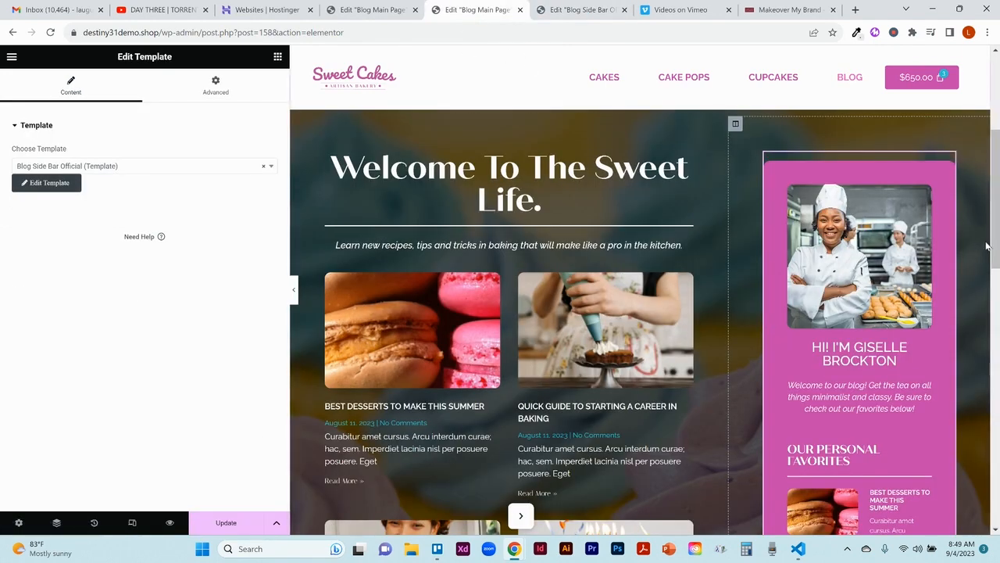
left_click_drag(995, 247, 996, 342)
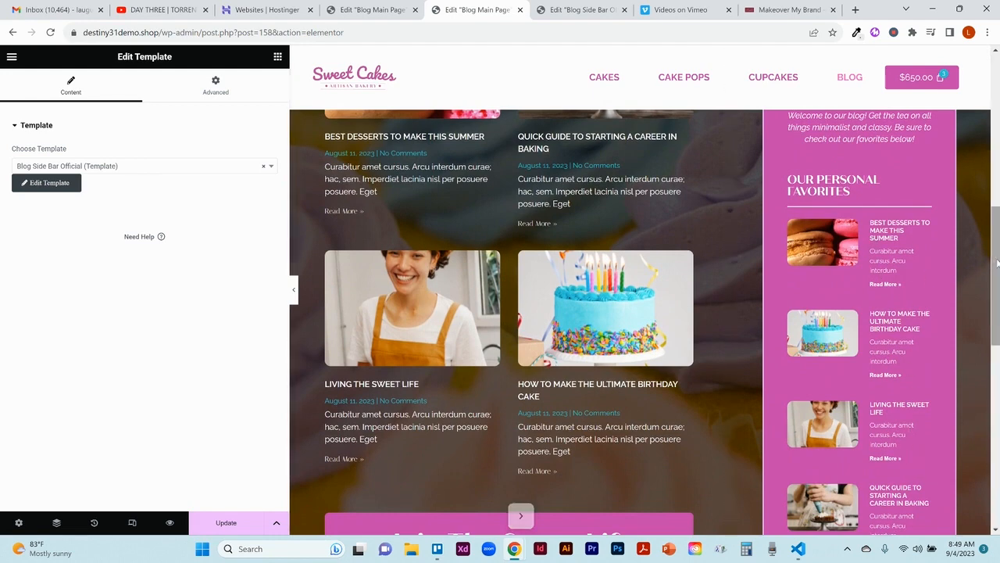
left_click_drag(996, 263, 991, 201)
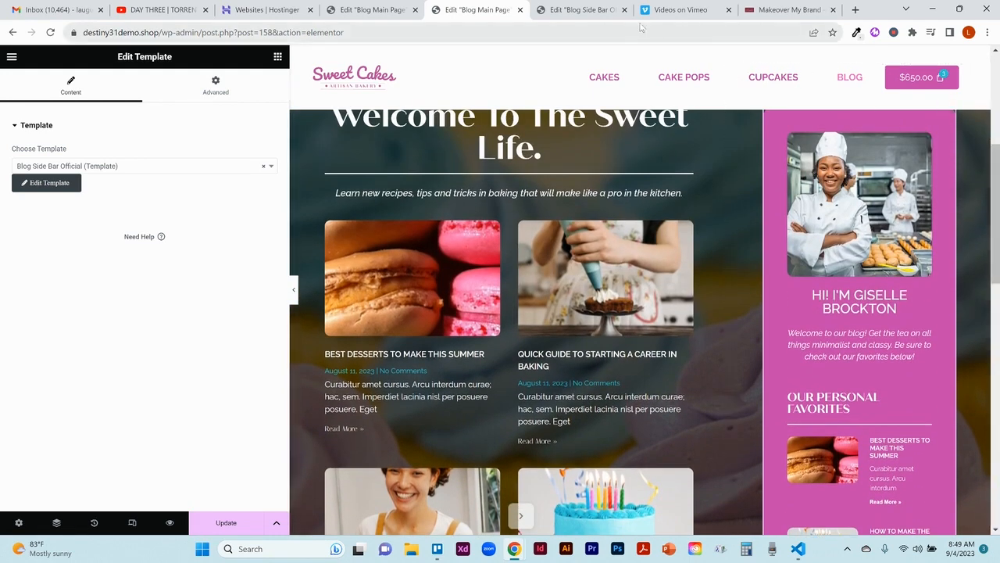
Step: In the sidebar template, examine the favorites Posts widget's content layout, query and style layout settings
left_click(578, 10)
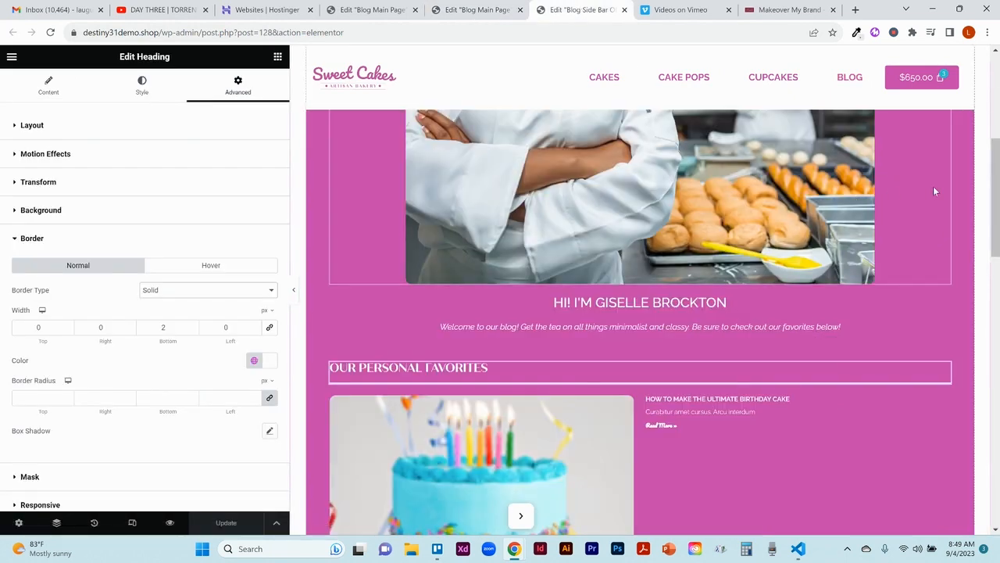
scroll(998, 194, "down", 3)
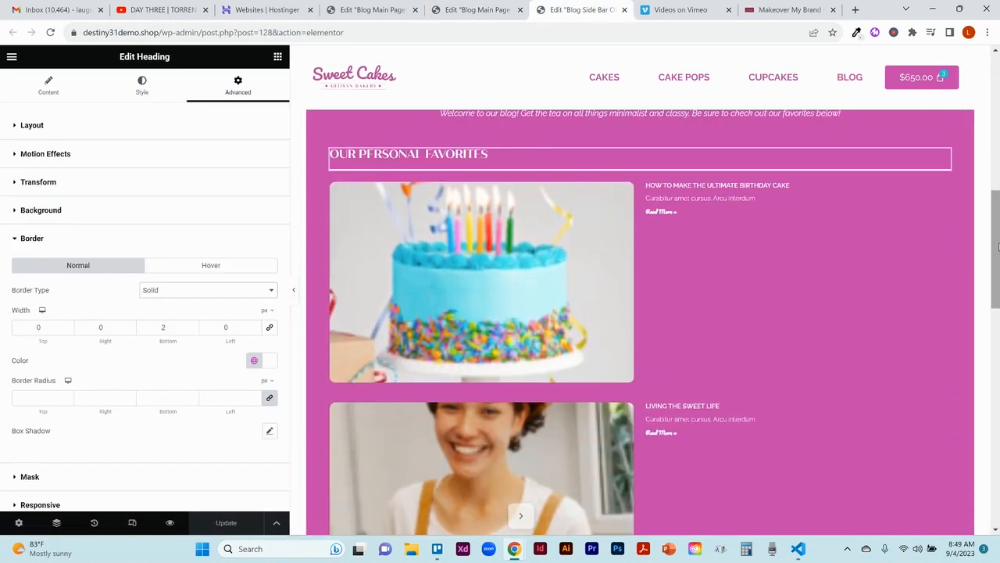
left_click(943, 191)
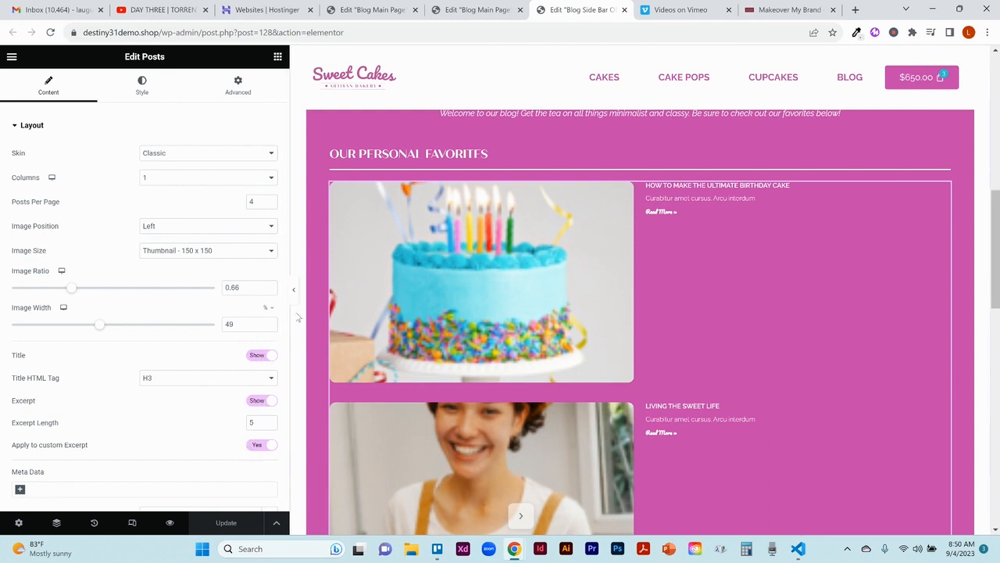
left_click_drag(286, 311, 274, 432)
scroll(274, 432, "up", 2)
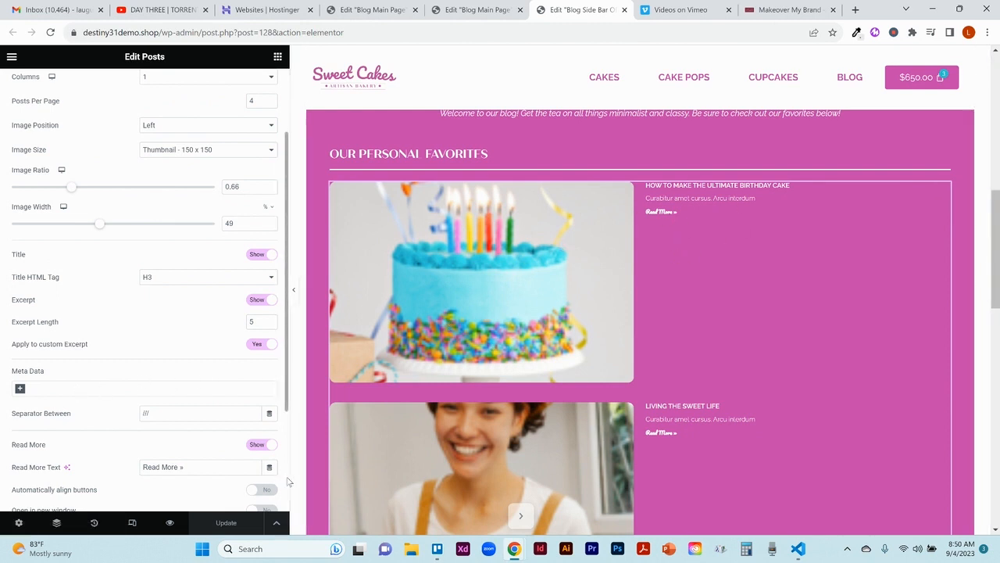
scroll(286, 478, "down", 3)
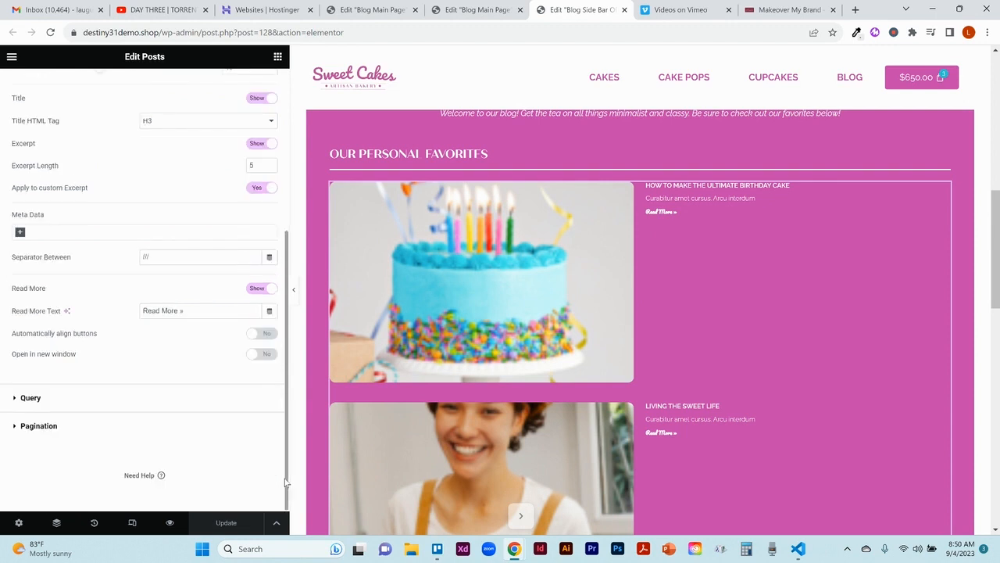
left_click(33, 403)
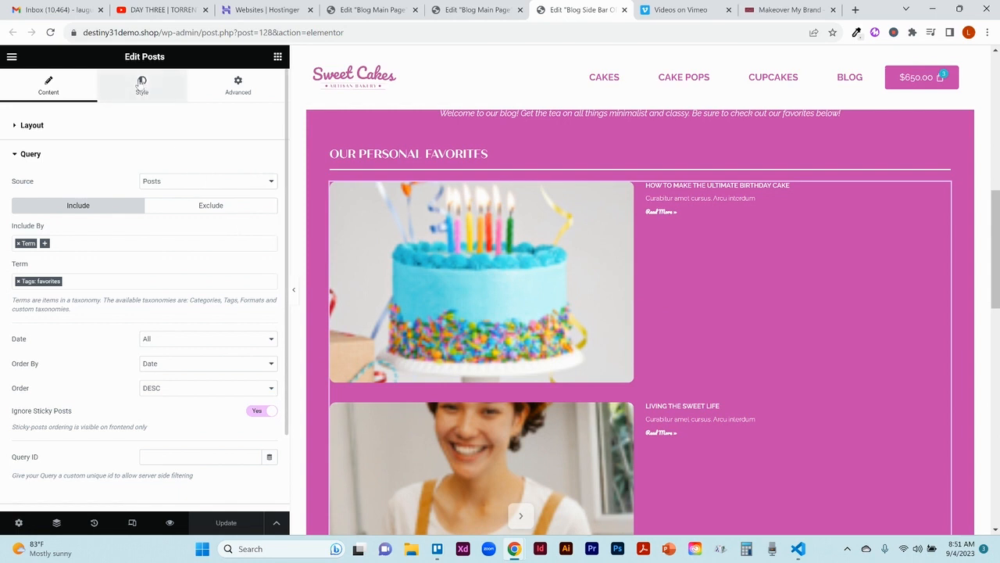
left_click(142, 83)
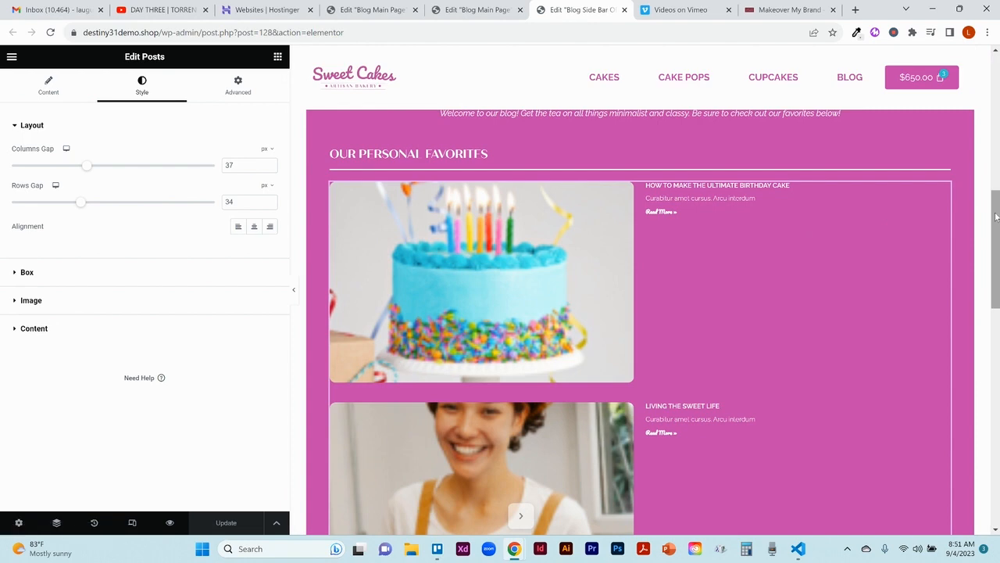
Step: Add an Image widget directly below the favorites posts in the sidebar template
left_click_drag(995, 217, 996, 390)
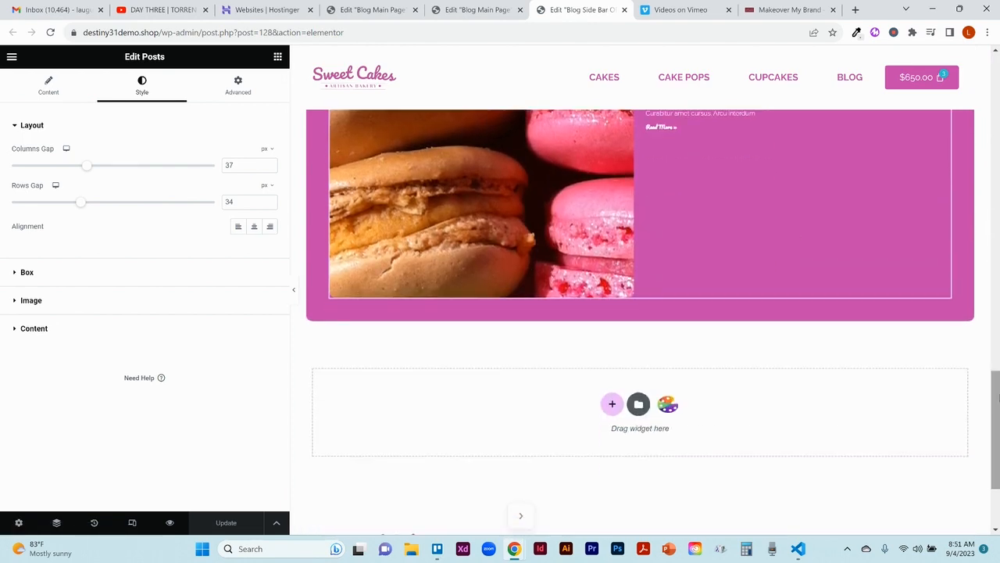
left_click(278, 57)
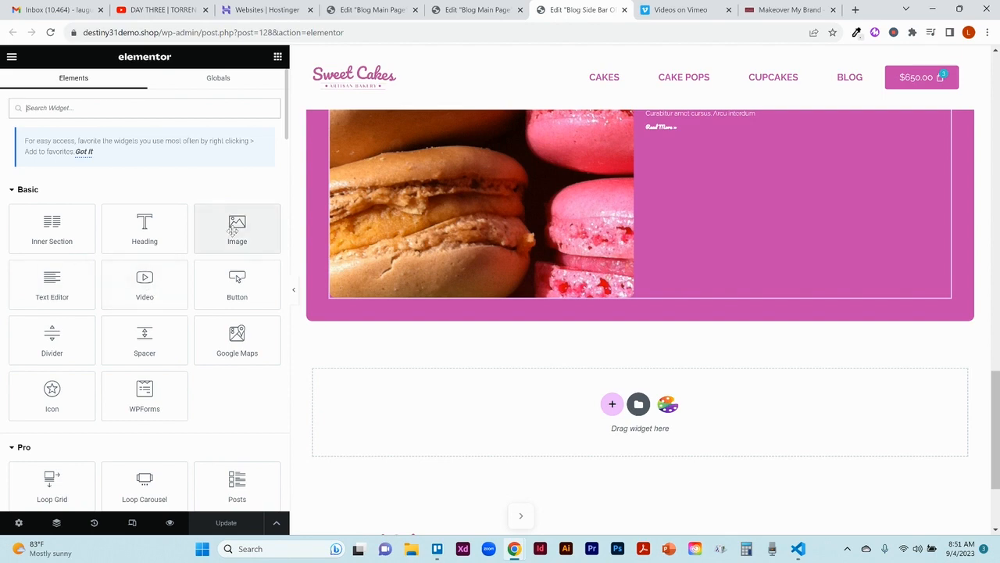
left_click_drag(232, 229, 398, 301)
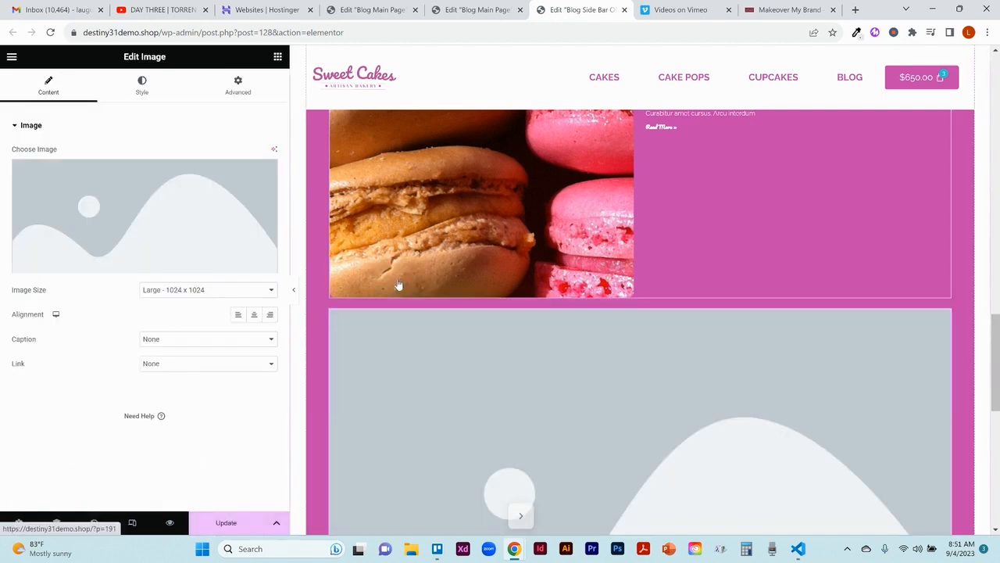
Step: Fill the new Image widget with the dark chocolate cupcakes picture Demo-website-Background-pictures-1-1.png from the media library
left_click(116, 233)
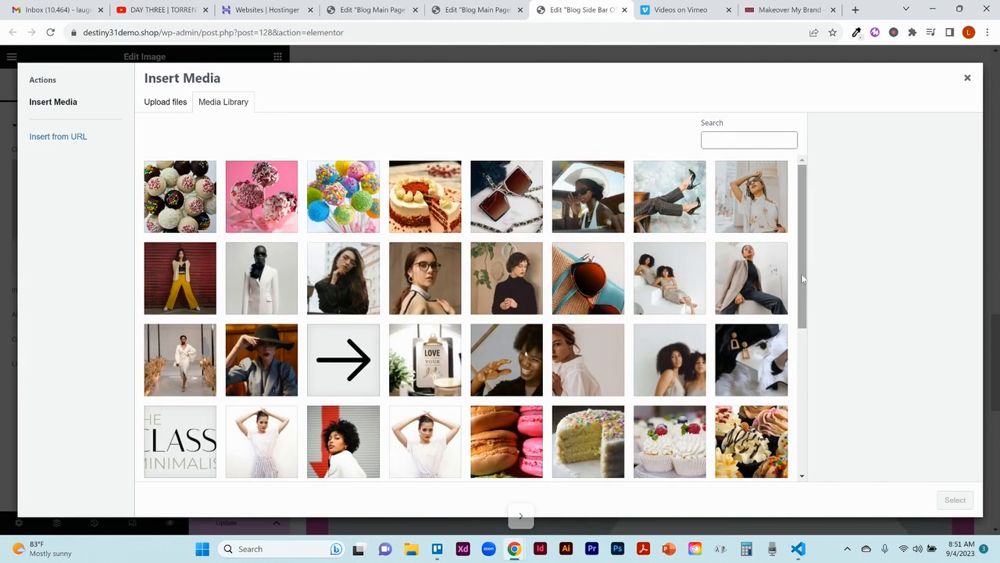
left_click(775, 306)
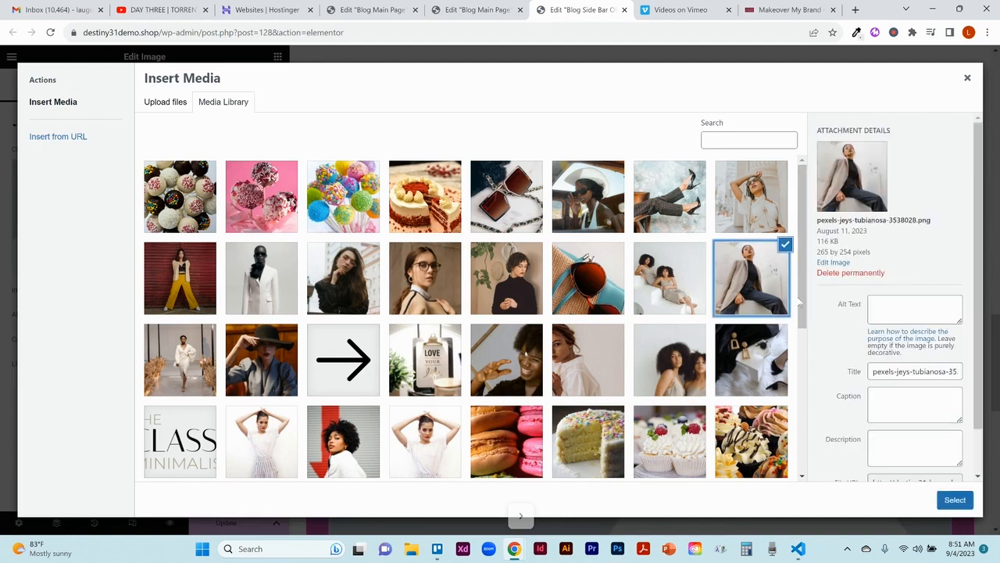
left_click_drag(802, 303, 803, 424)
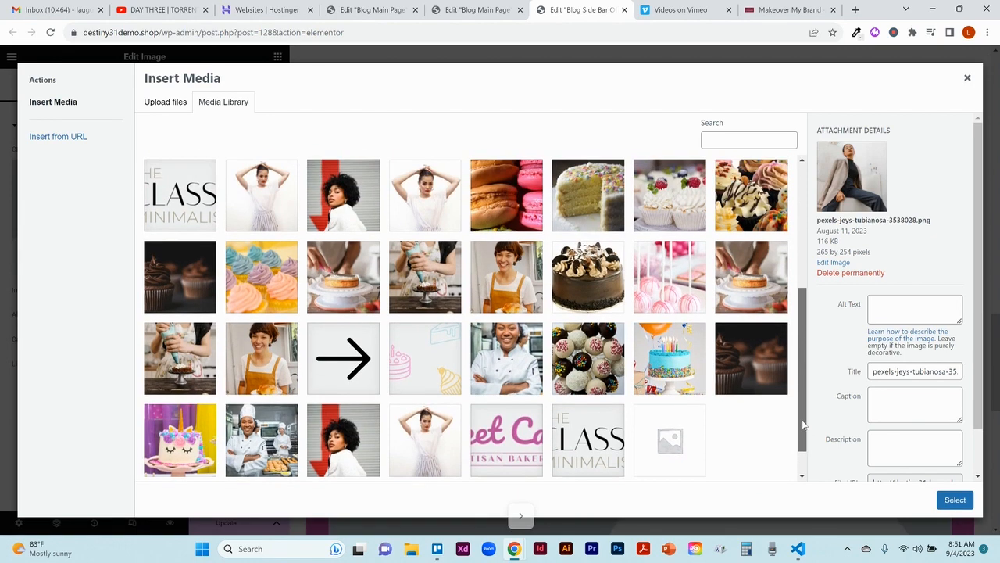
left_click(755, 378)
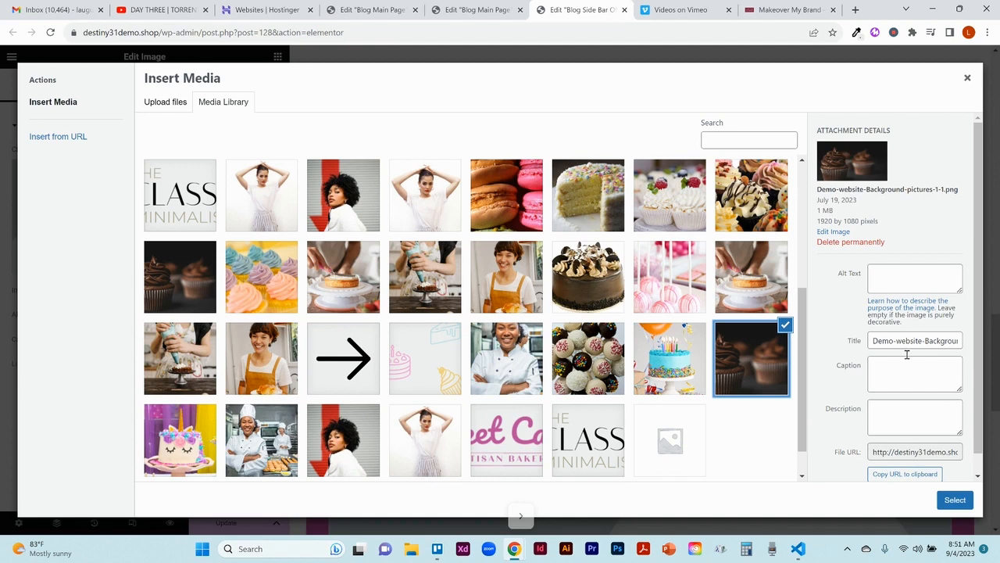
left_click(954, 500)
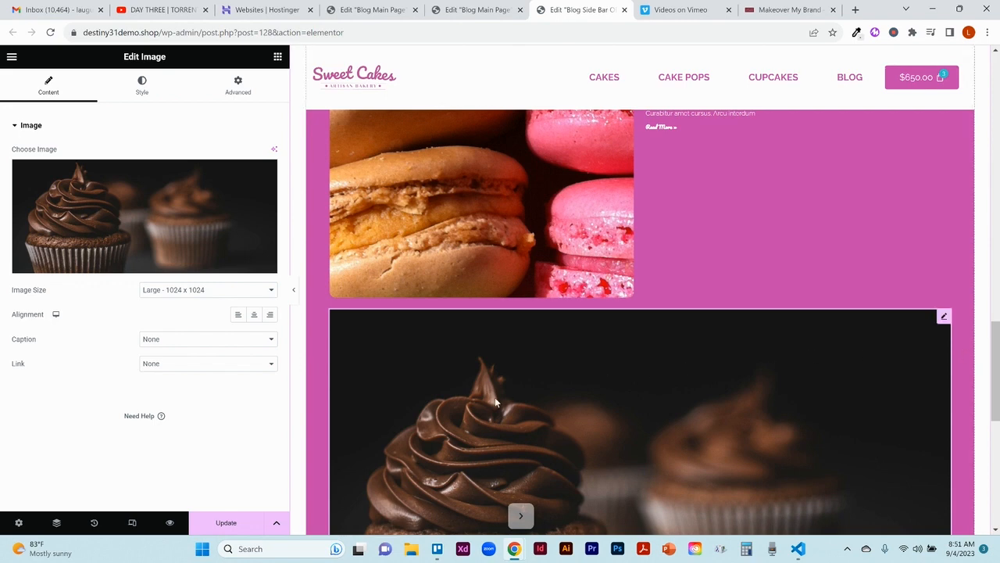
Step: Give the cupcake image a border radius of 7 px and a width of 100%, and update the sidebar template
left_click(143, 87)
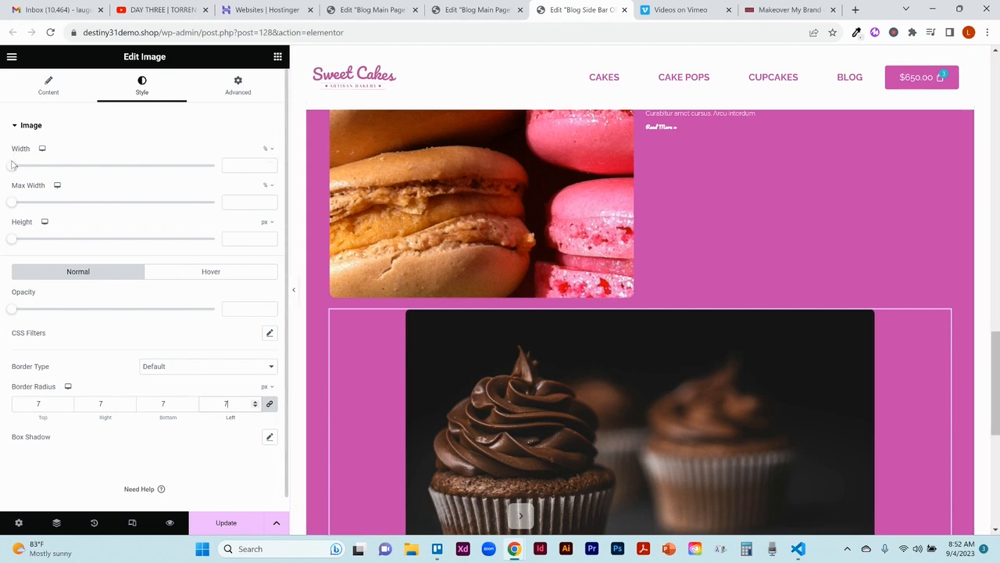
left_click_drag(12, 170, 222, 156)
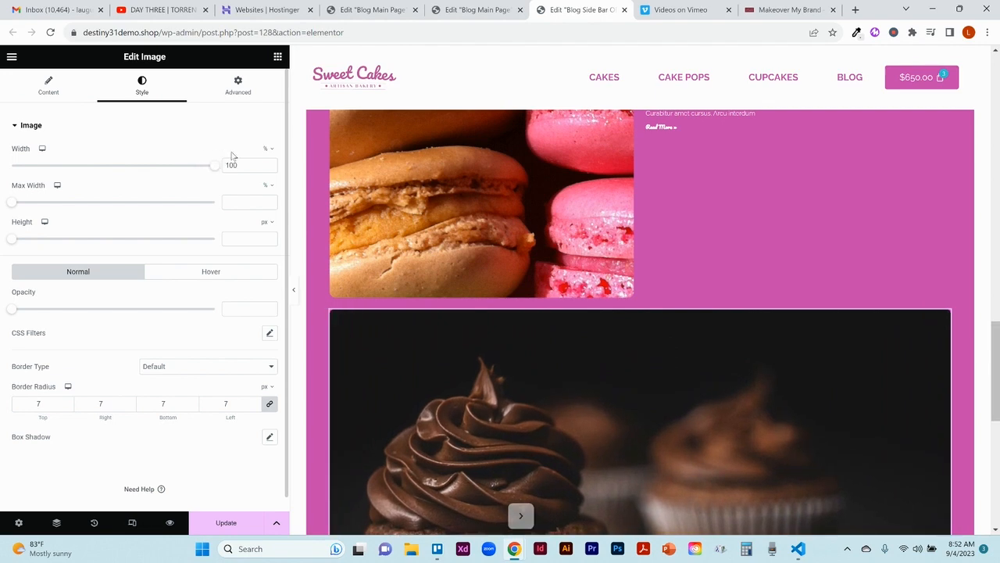
left_click(225, 524)
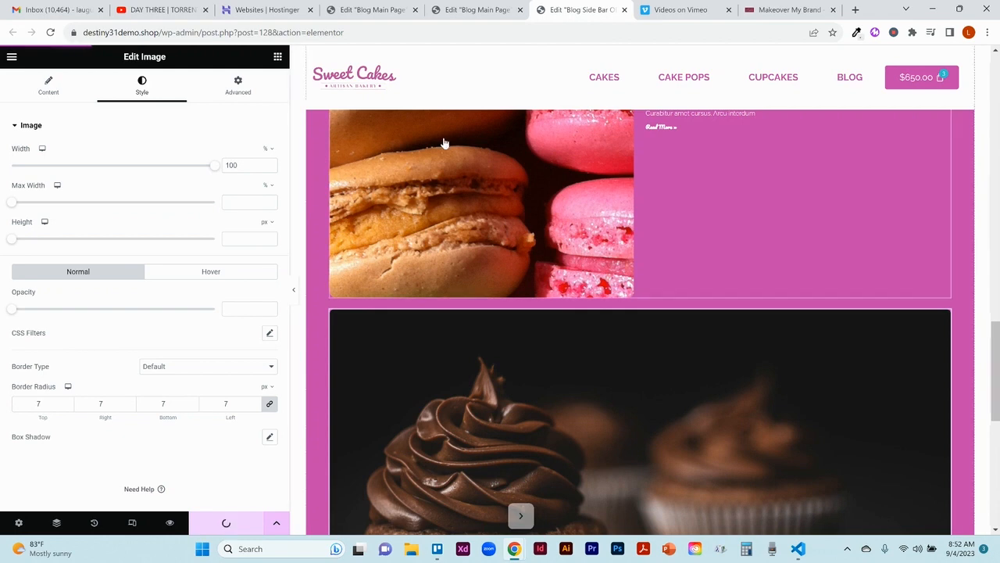
Step: Update the blog main page and reload its editor to check the cupcake image at the end of the sidebar
left_click(472, 9)
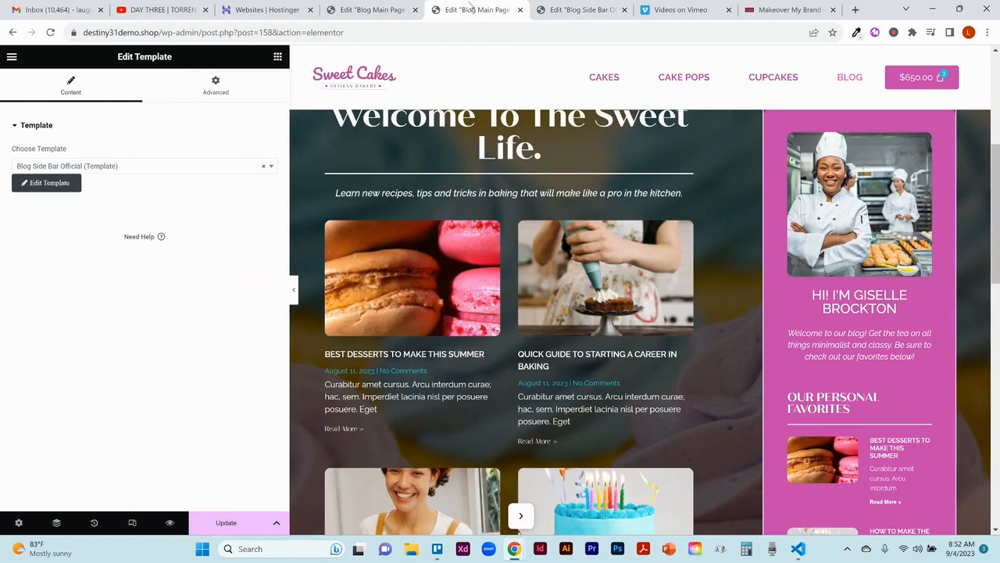
left_click(226, 523)
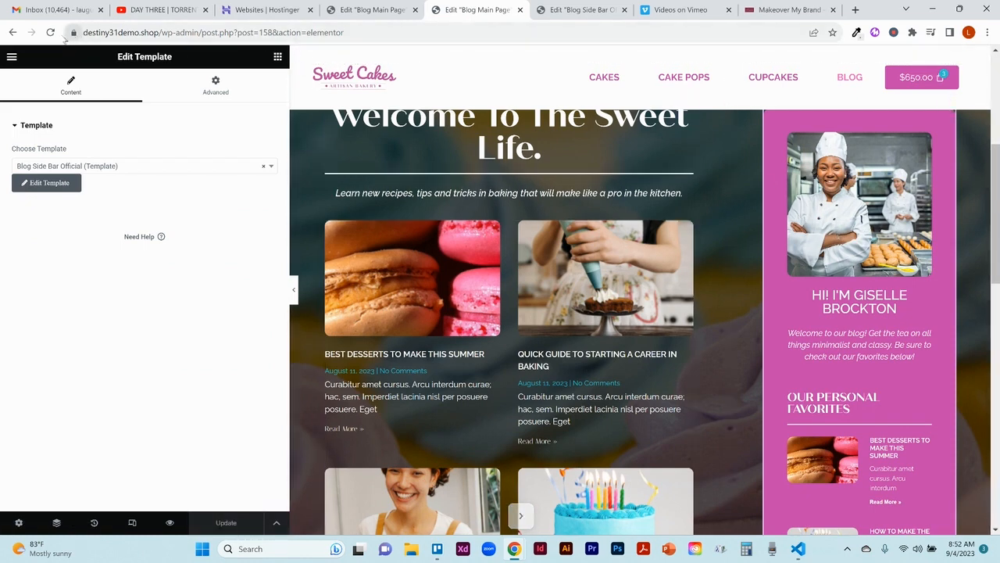
left_click(50, 32)
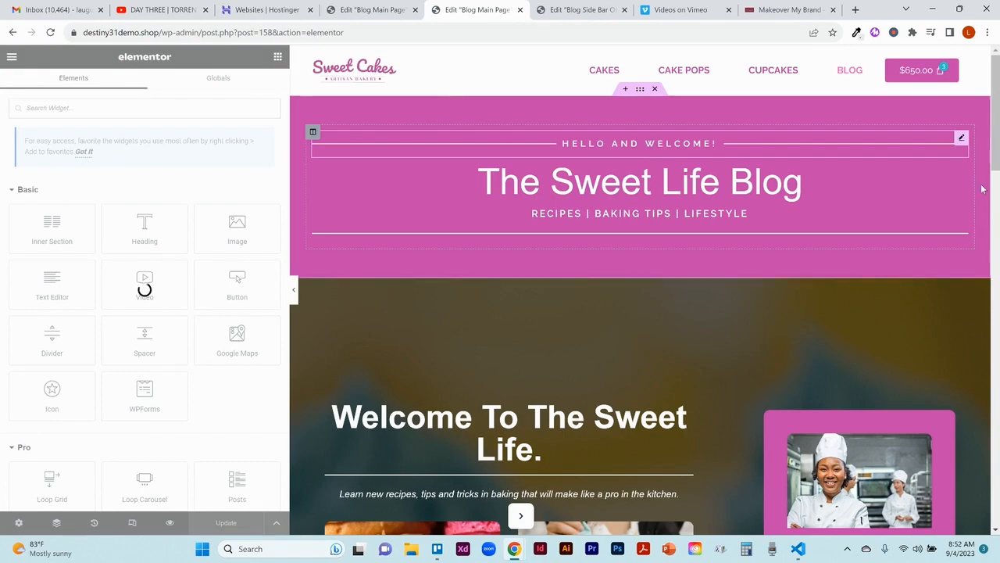
left_click_drag(996, 133, 996, 347)
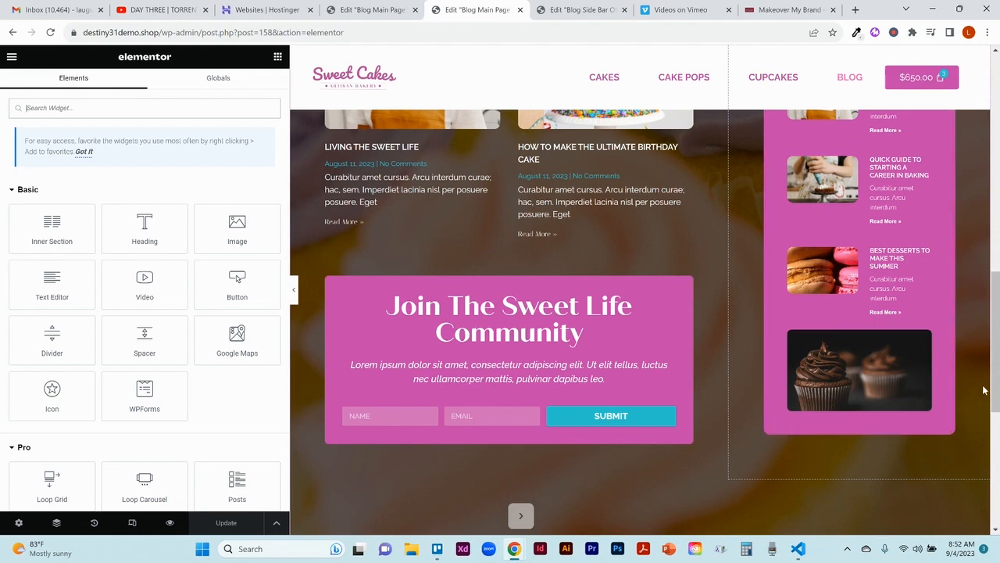
left_click_drag(995, 390, 994, 381)
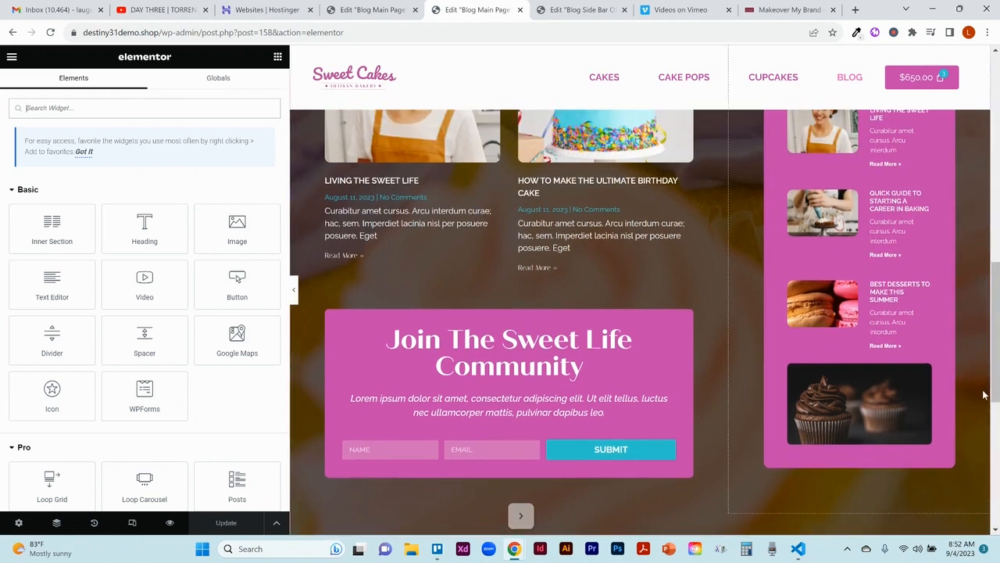
Step: Look over the Blog Side Bar Official template once more and close its editor
left_click(579, 9)
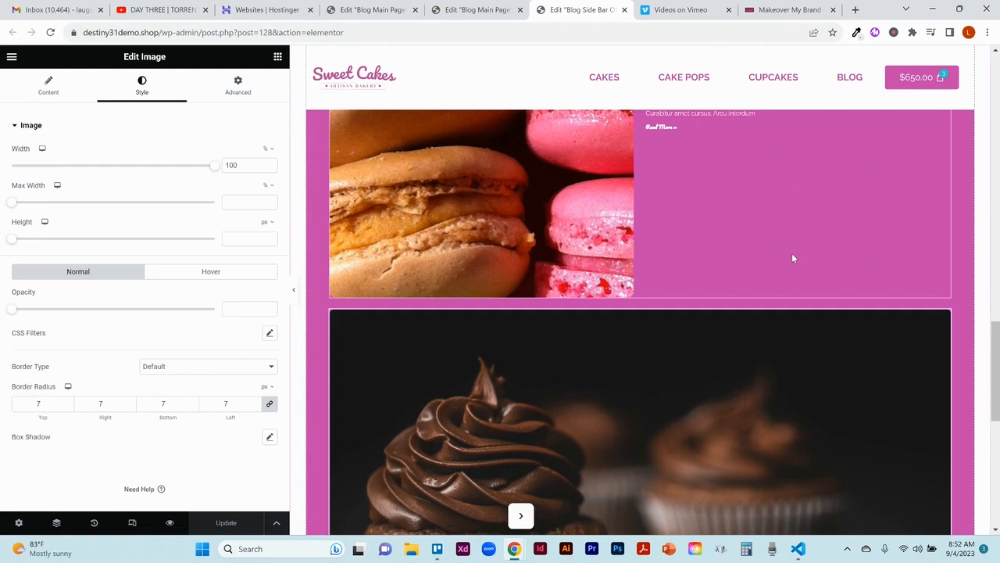
left_click_drag(997, 333, 966, 24)
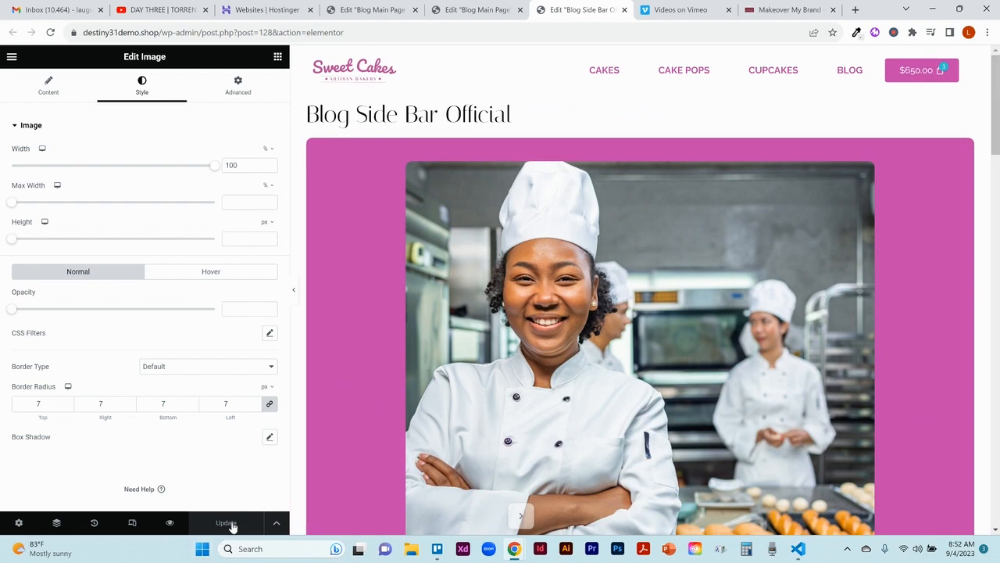
left_click(625, 11)
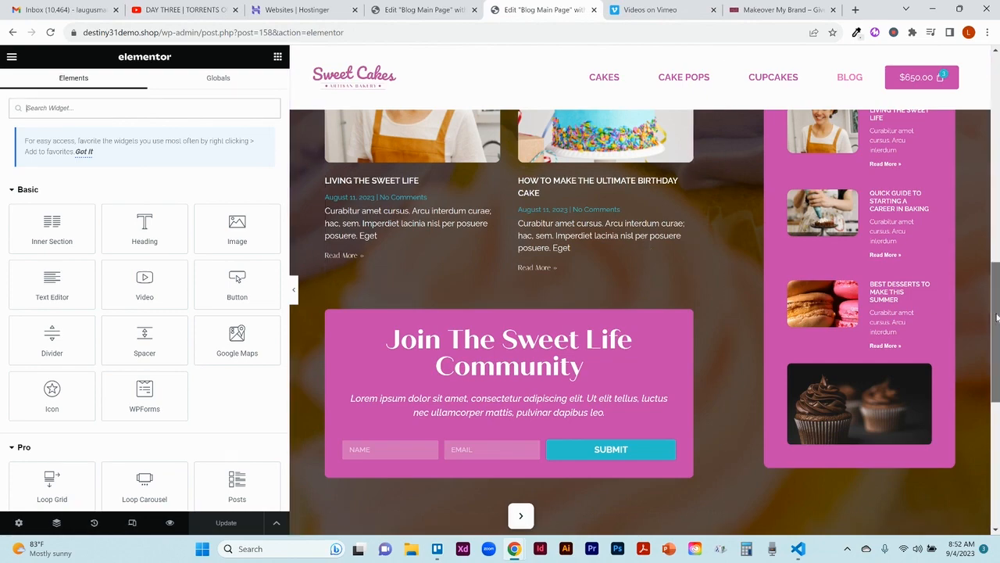
Step: Look through the blog main page down to the footer and preview it with its posts and sidebar
left_click_drag(997, 316, 996, 429)
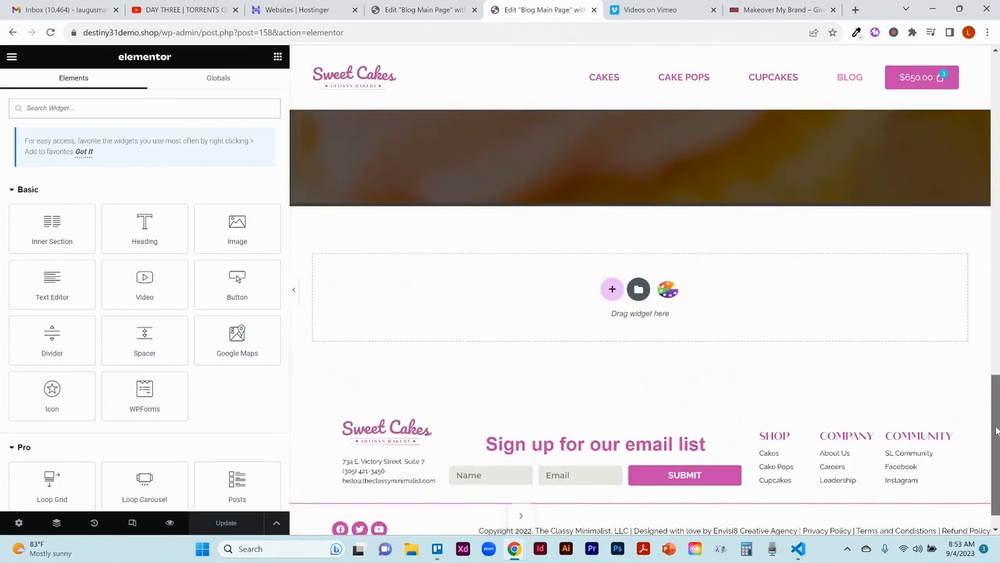
left_click_drag(996, 429, 972, 113)
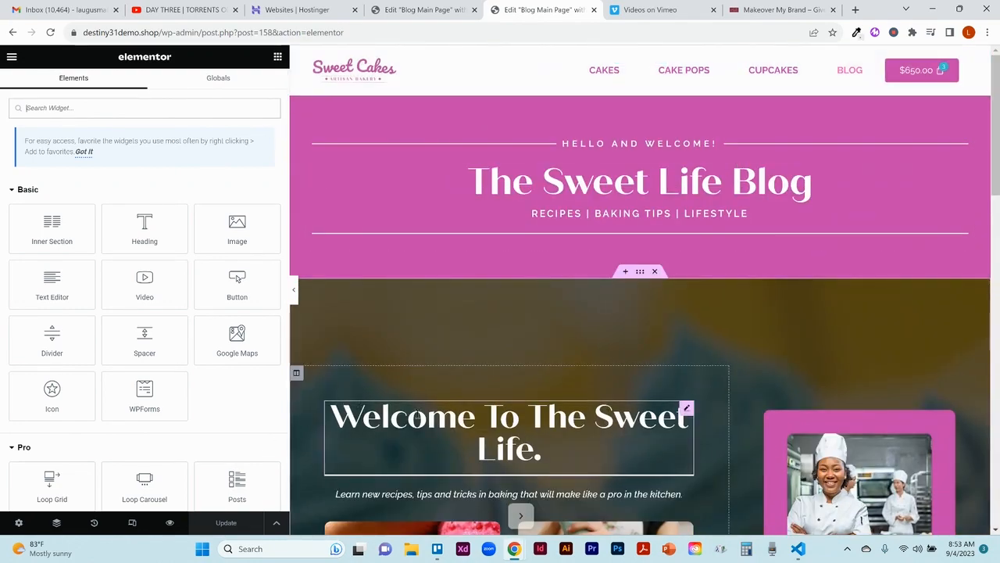
left_click(171, 523)
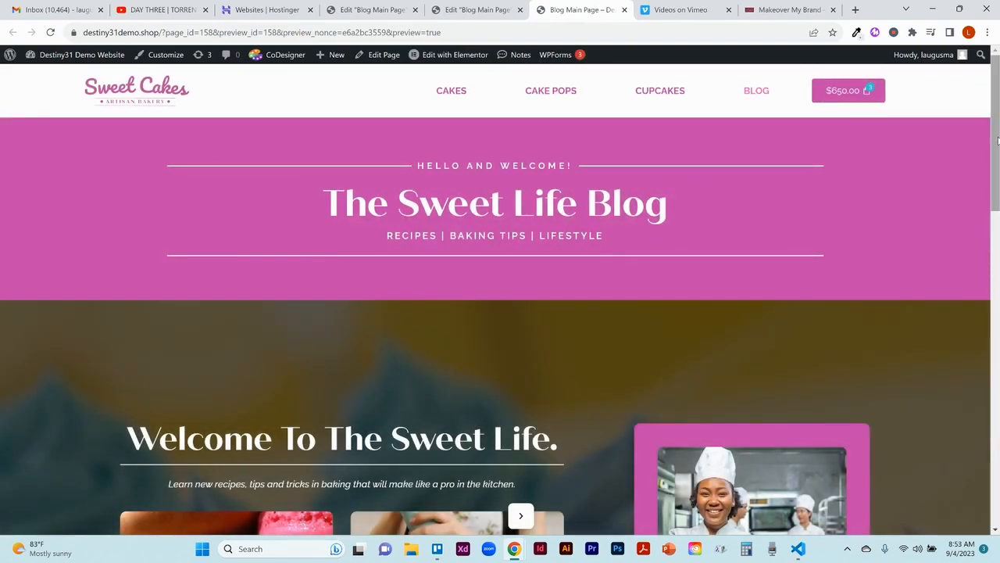
left_click_drag(998, 149, 999, 235)
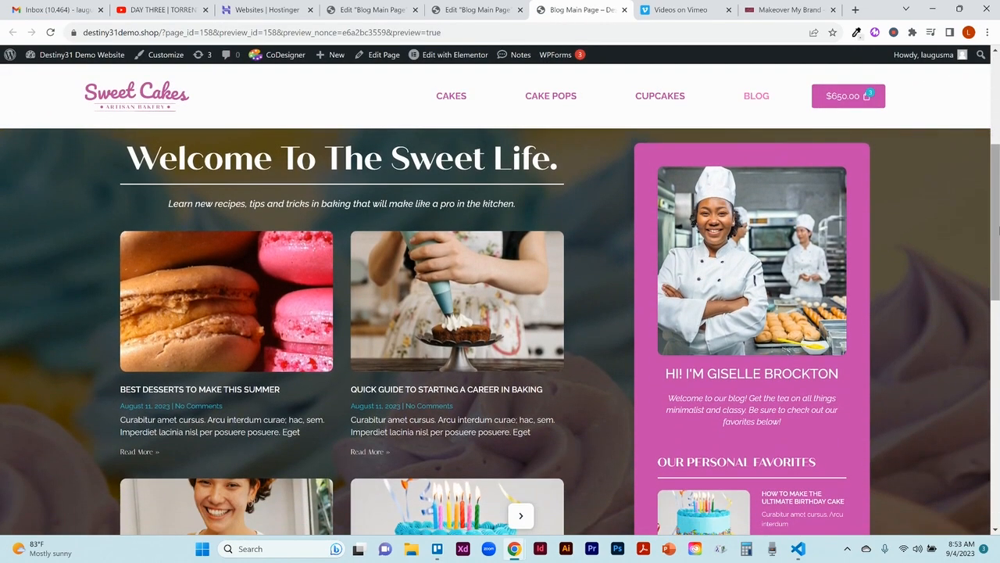
Step: Open the "Best Desserts to Make This Summer" post from the preview and review its layout beside the sidebar
left_click(264, 342)
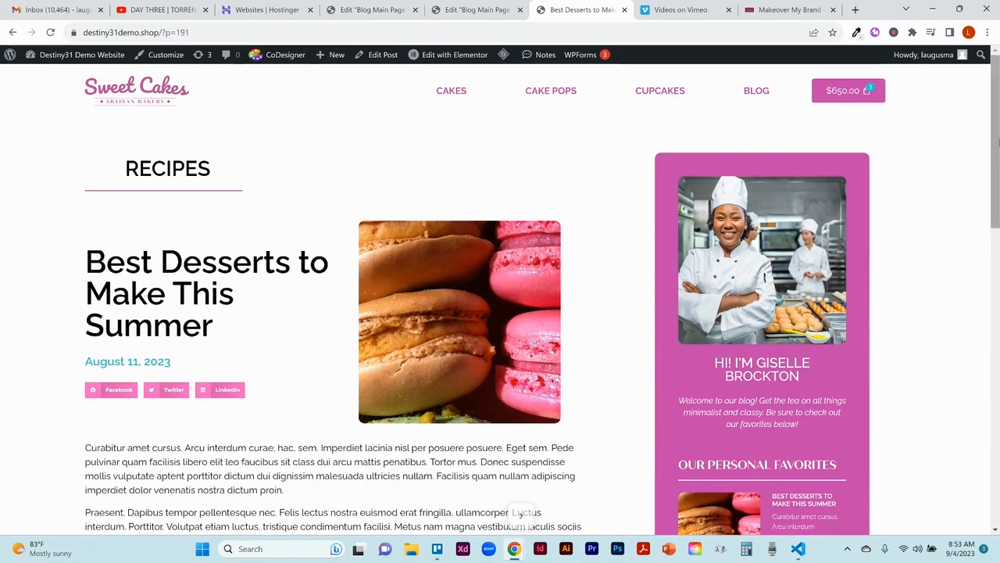
left_click_drag(999, 141, 958, 121)
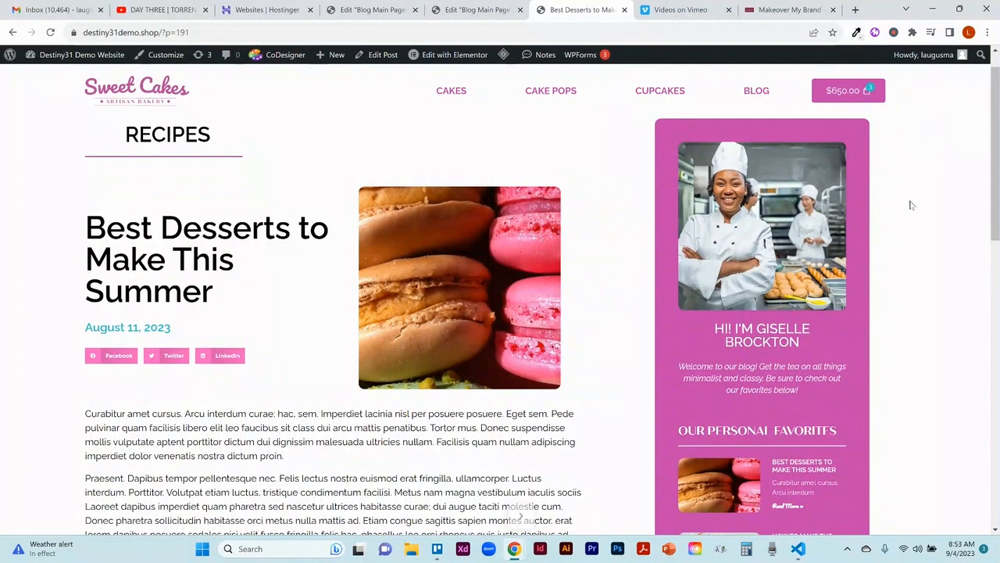
left_click_drag(995, 153, 978, 120)
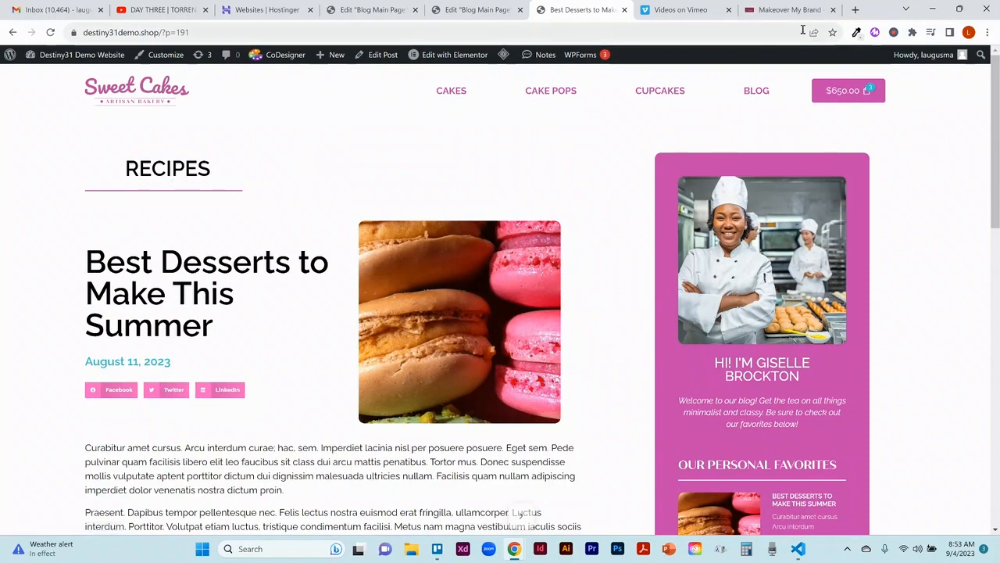
Step: Return to the blog page and review the "How To Make The Ultimate Birthday Cake" post
left_click(771, 91)
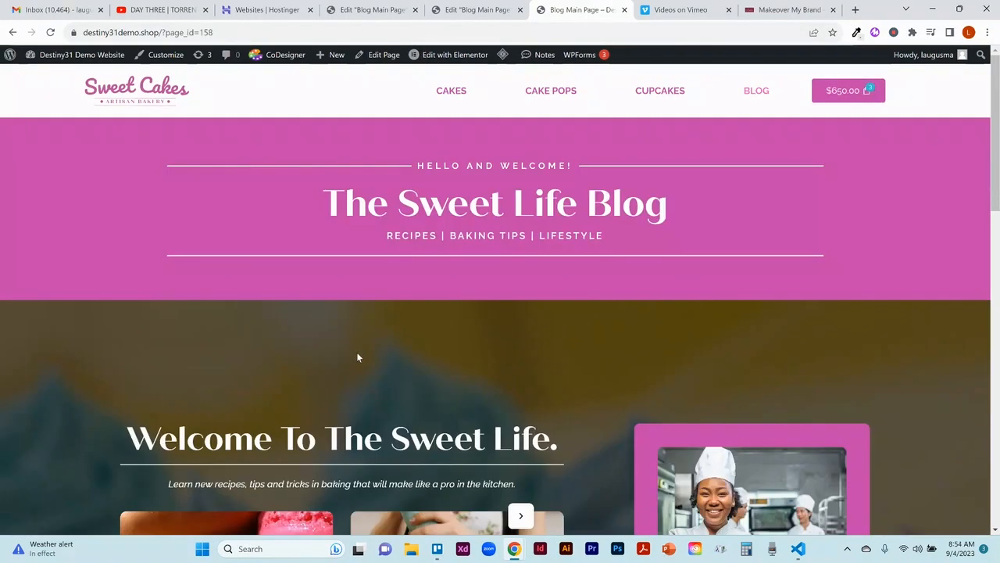
scroll(998, 166, "down", 4)
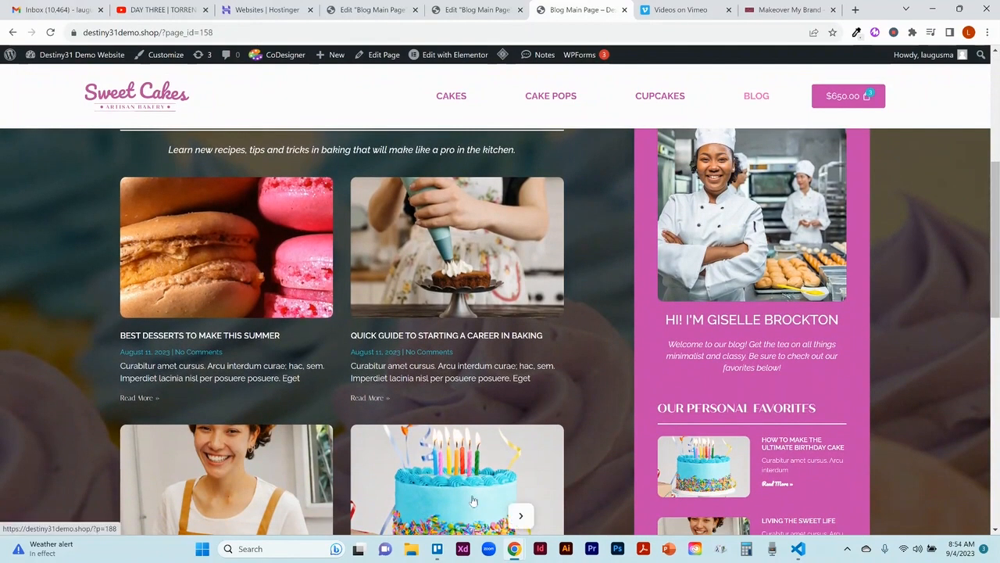
left_click(472, 497)
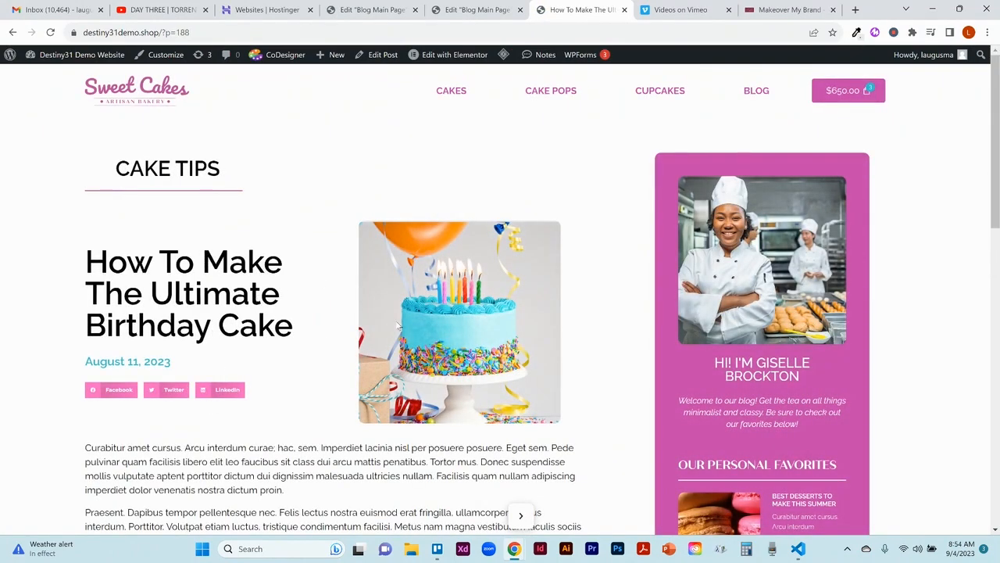
mouse_move(997, 148)
left_mouse_down()
mouse_move(997, 238)
mouse_move(997, 148)
left_mouse_up()
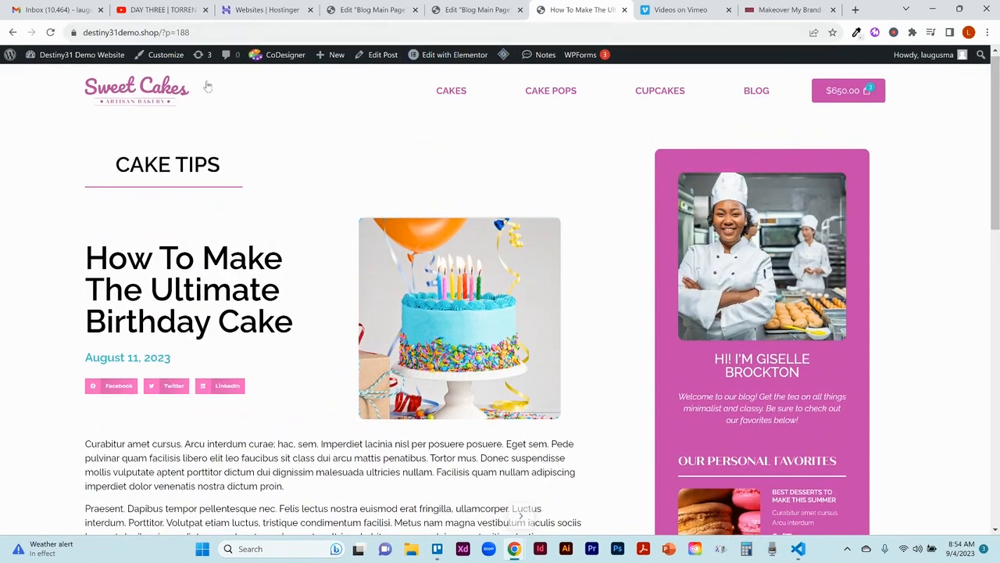
Step: Go to the WordPress dashboard and open the Classy Minimalist Blog Post single post template in the Theme Builder
left_click(84, 56)
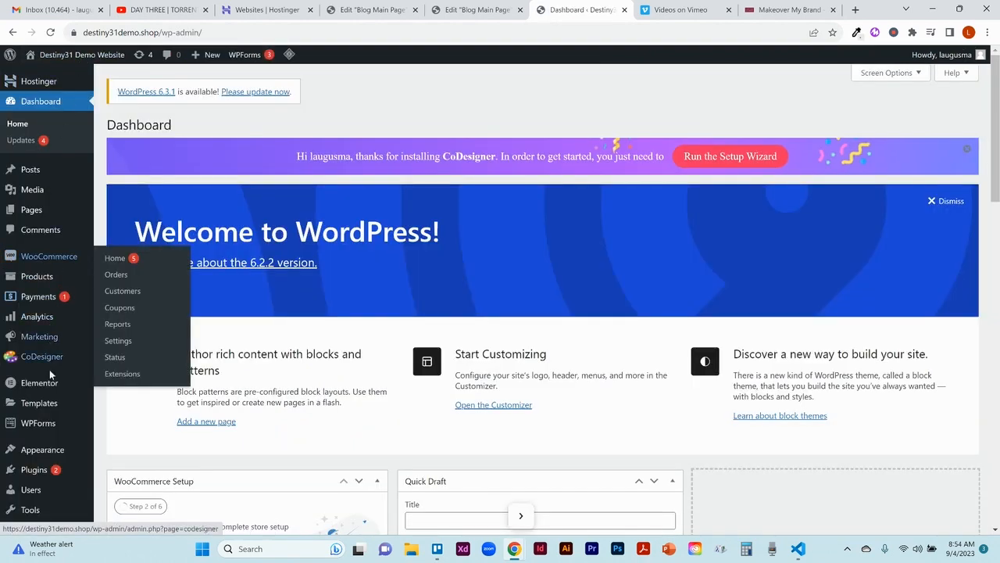
mouse_move(49, 406)
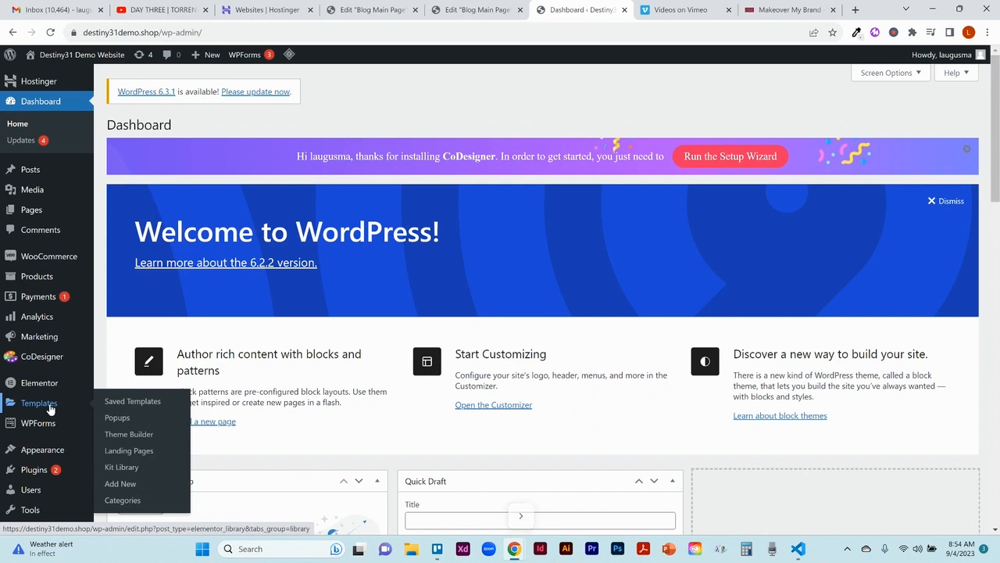
left_click(158, 435)
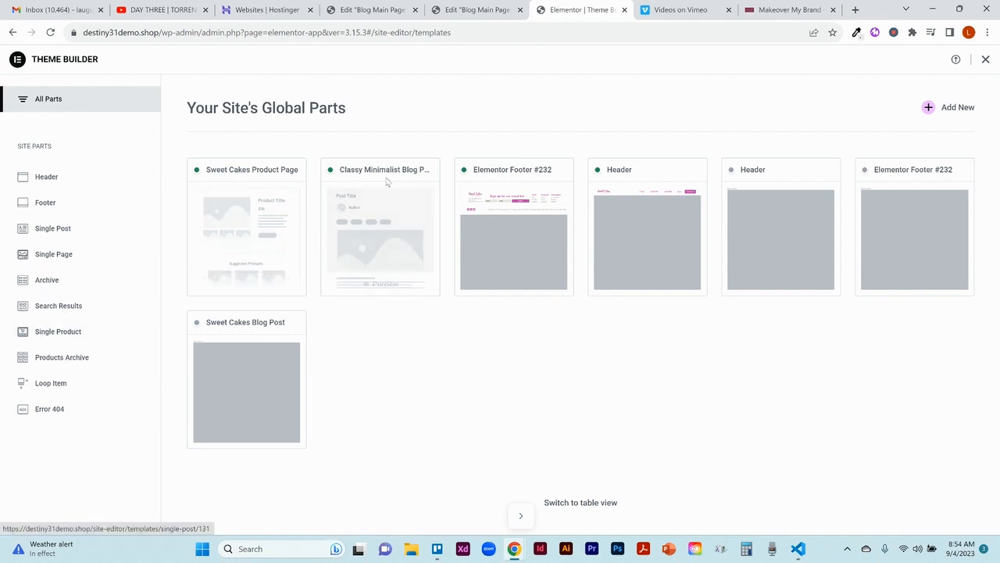
left_click(397, 238)
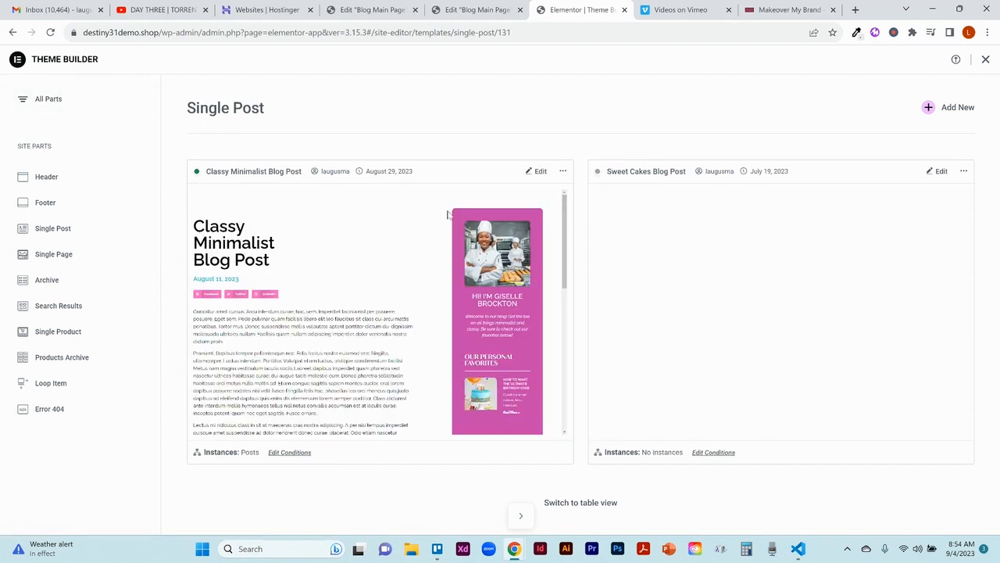
Step: Rename the Classy Minimalist Blog Post single post template with a title starting with Sweet Cakes
left_click(563, 172)
left_click(554, 222)
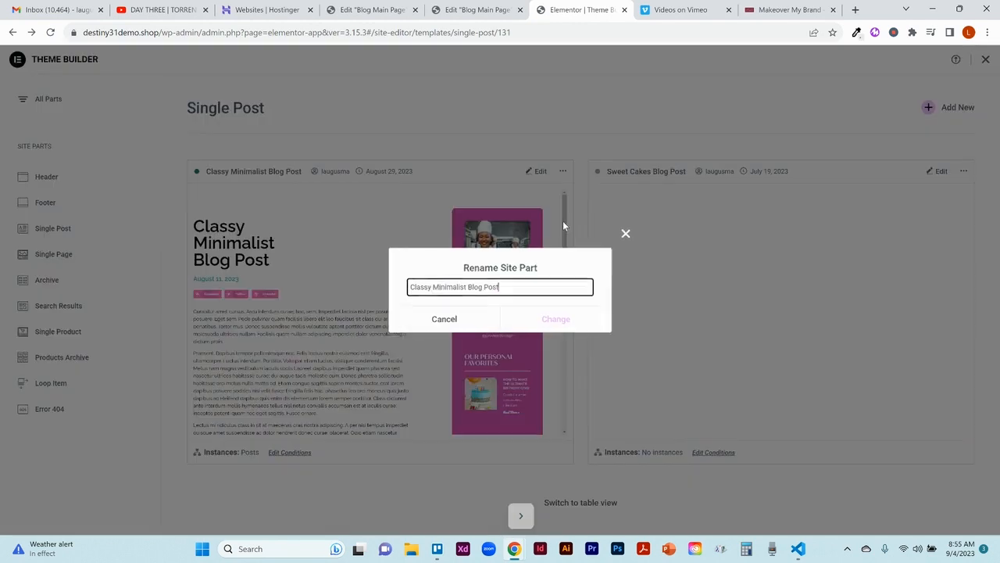
triple_click(494, 288)
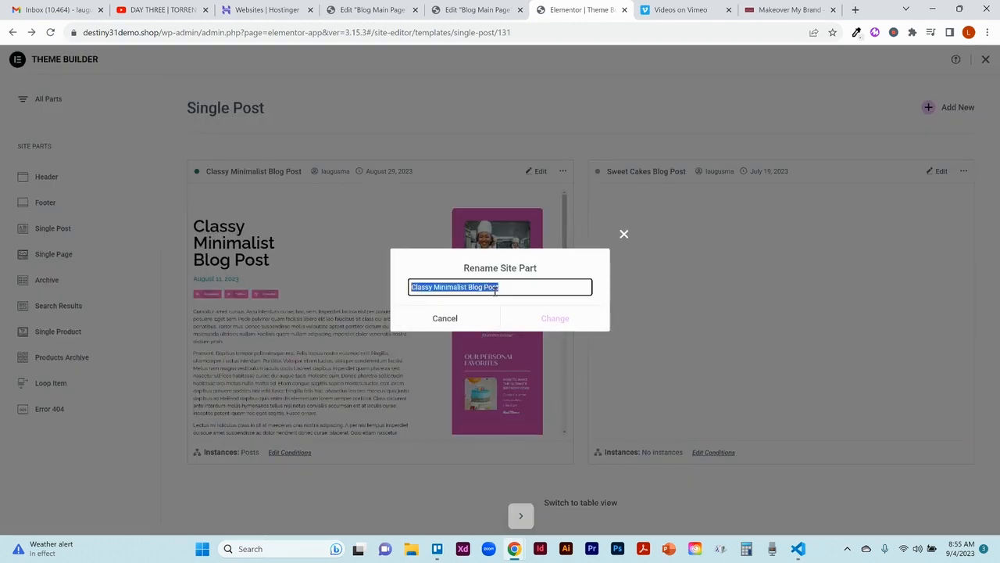
type("Swee")
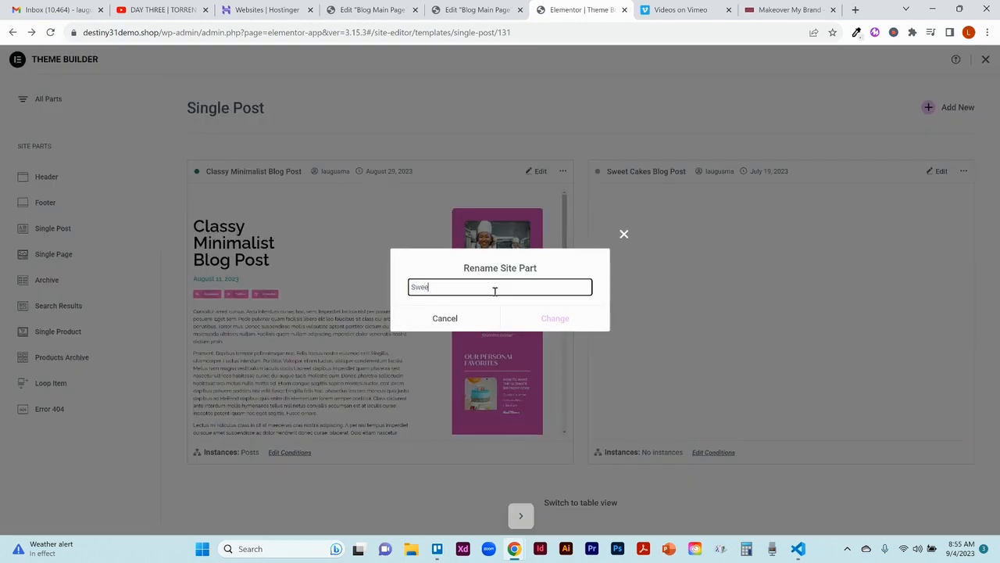
type("t Cakes Blog")
left_click(570, 318)
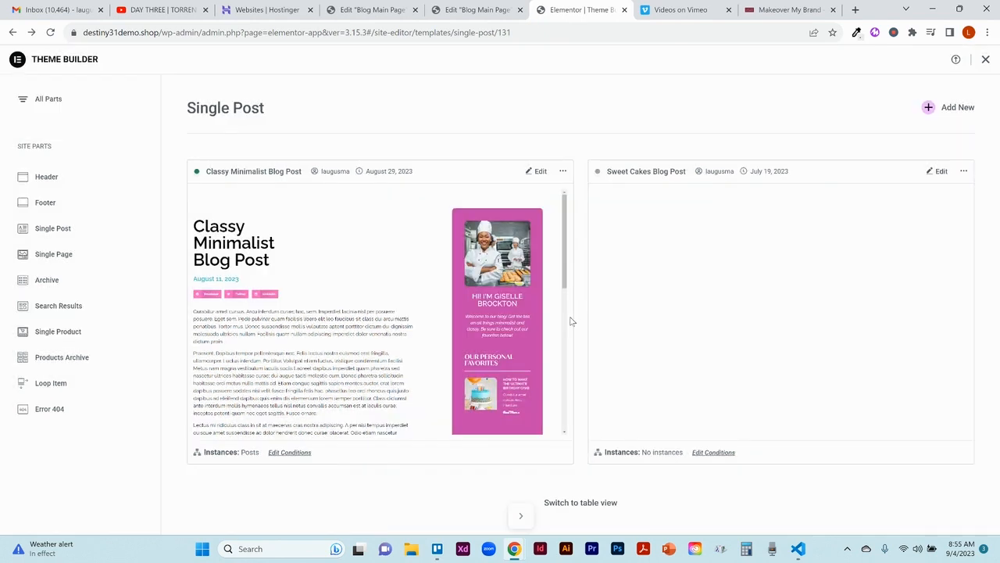
Step: Open the renamed single post template for editing and collapse the widget panel to show the full-width layout
left_click(536, 175)
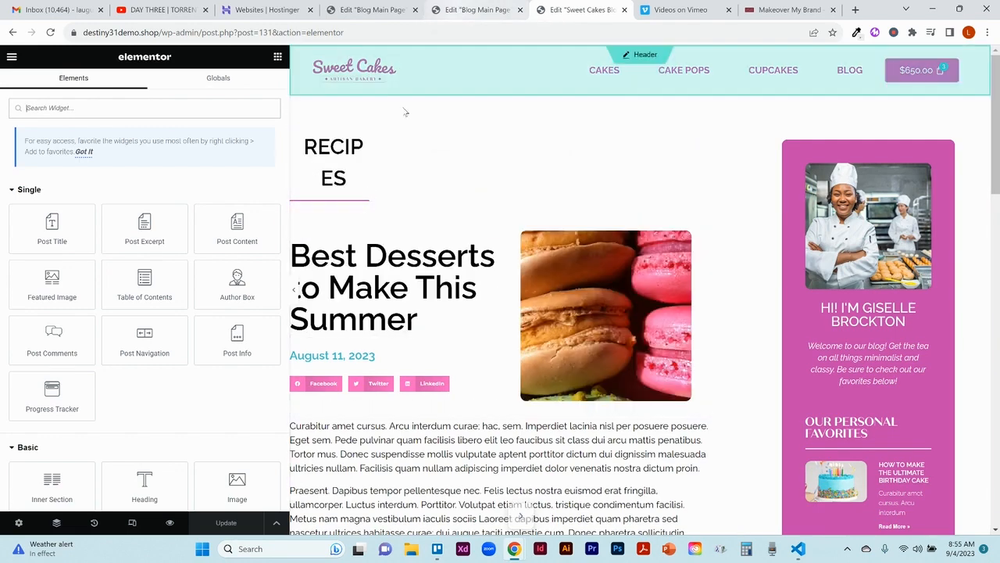
left_click(296, 291)
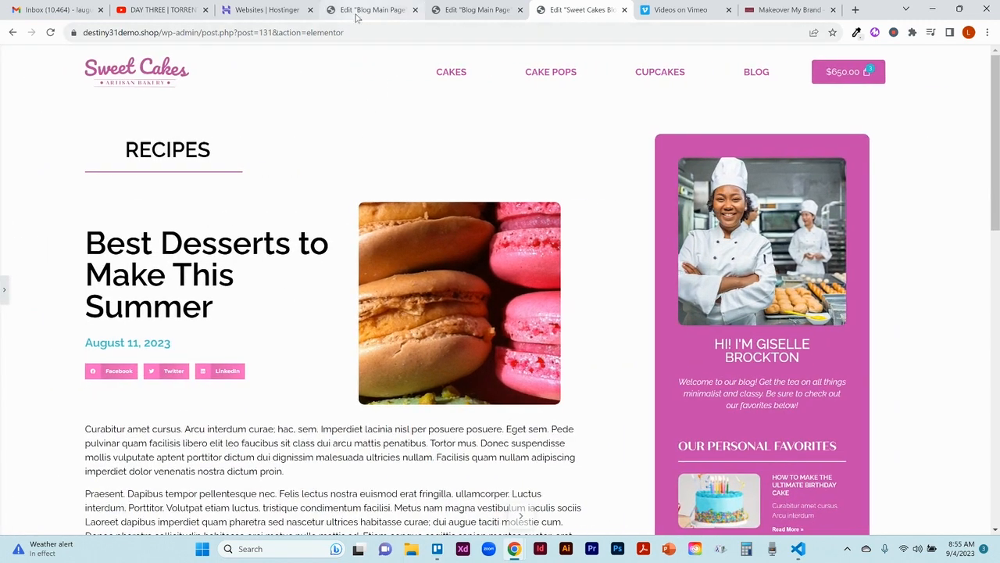
Step: Review the original Classy Minimalist single post template at full width, and return to the Sweet Cakes template
left_click(359, 10)
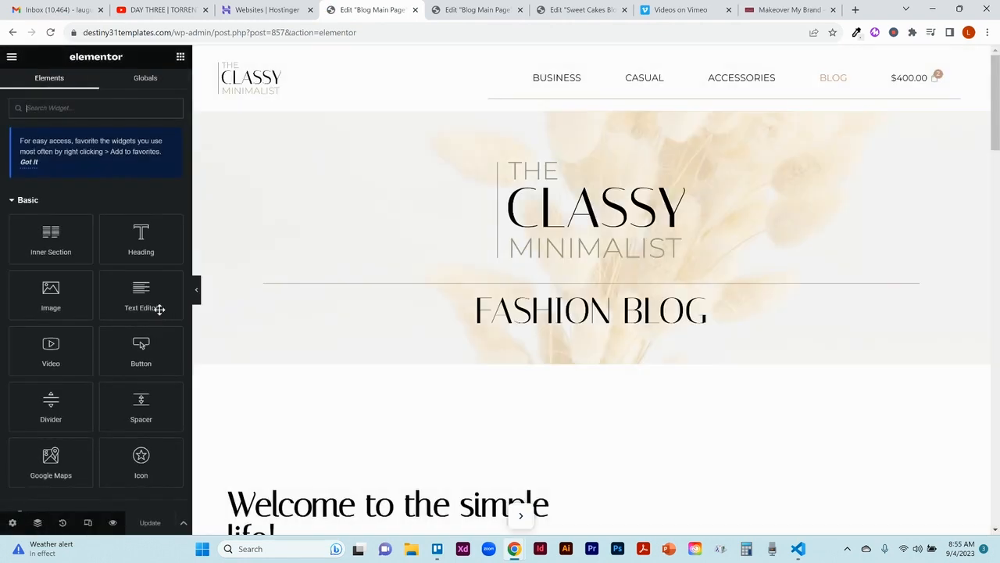
left_click(475, 9)
left_click(582, 9)
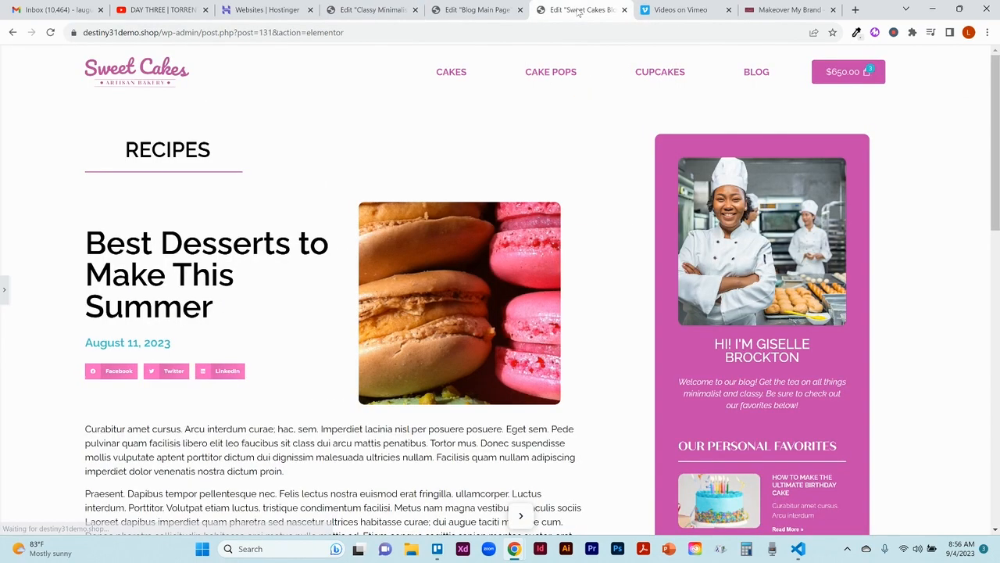
left_click(383, 9)
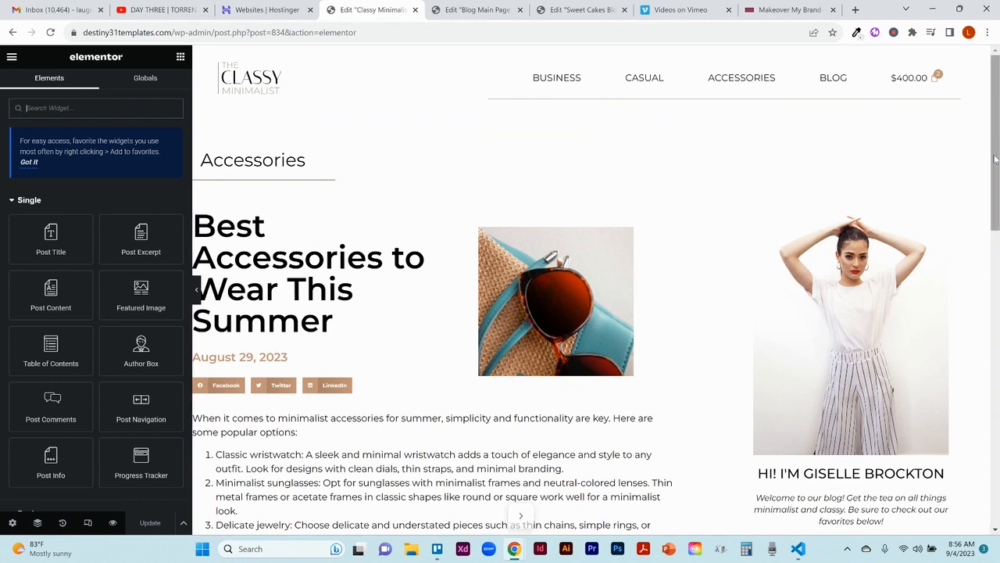
left_click_drag(994, 156, 997, 179)
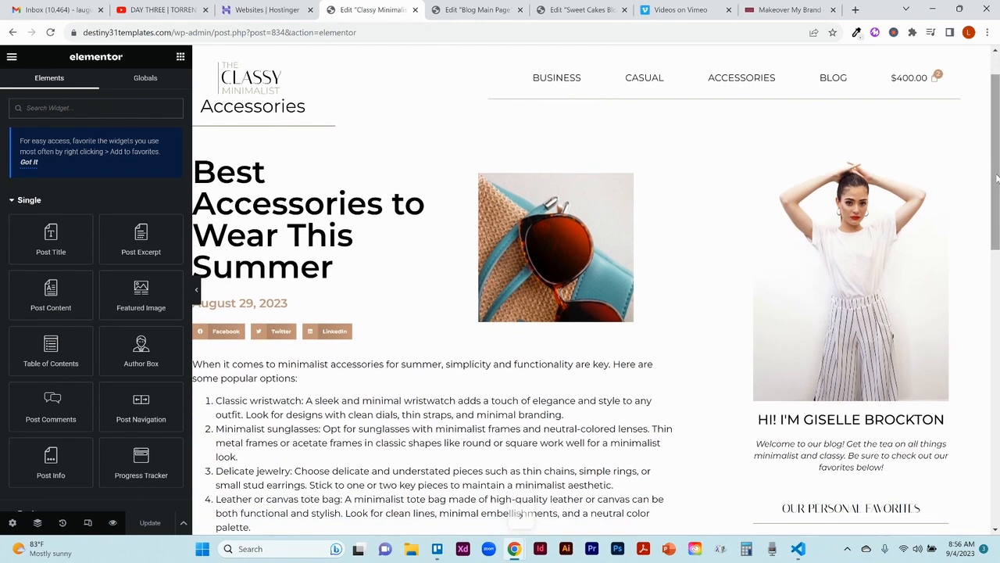
left_click(196, 290)
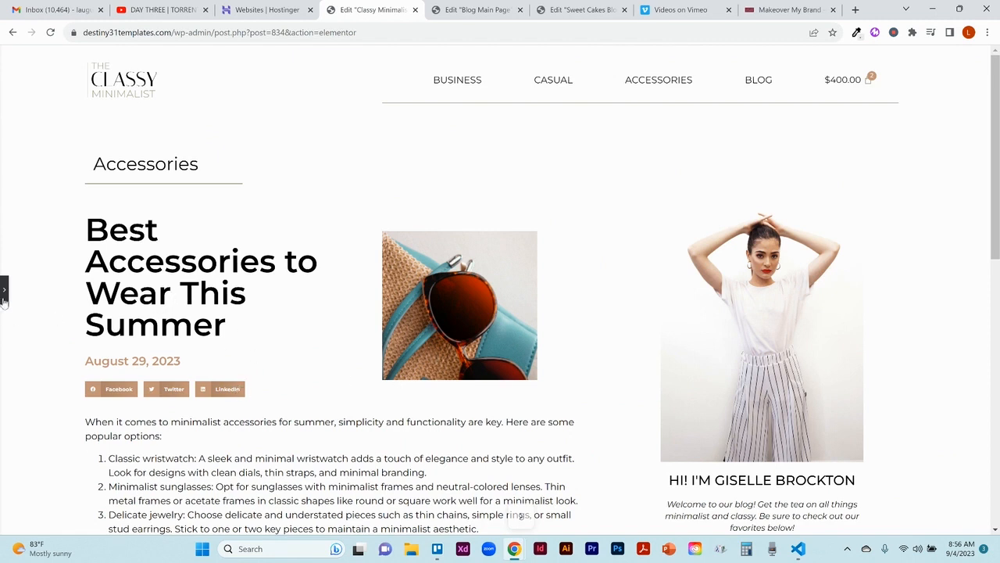
left_click(571, 11)
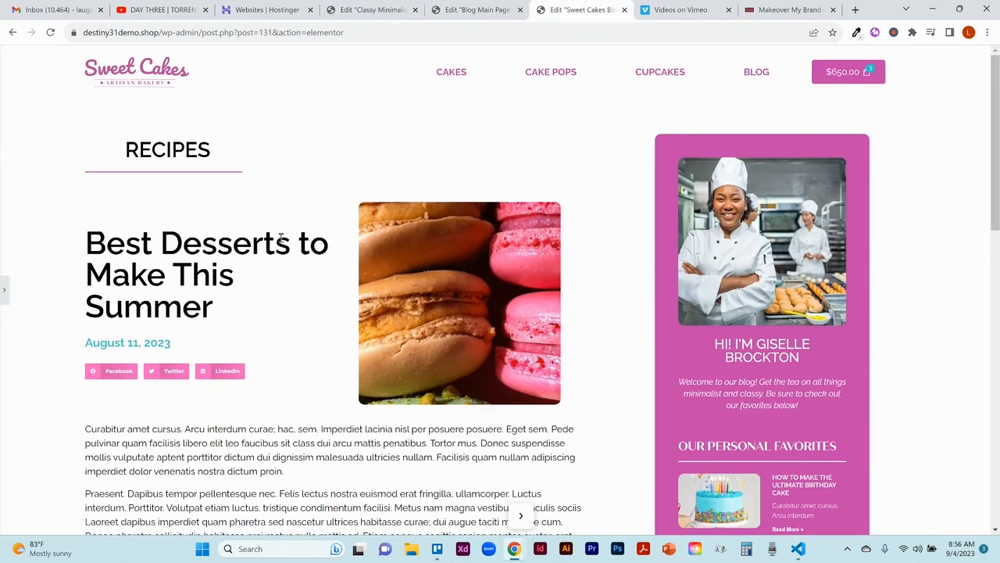
Step: Examine the Post Terms settings of the RECIPES Post Info widget, including the available taxonomy options
left_click(4, 289)
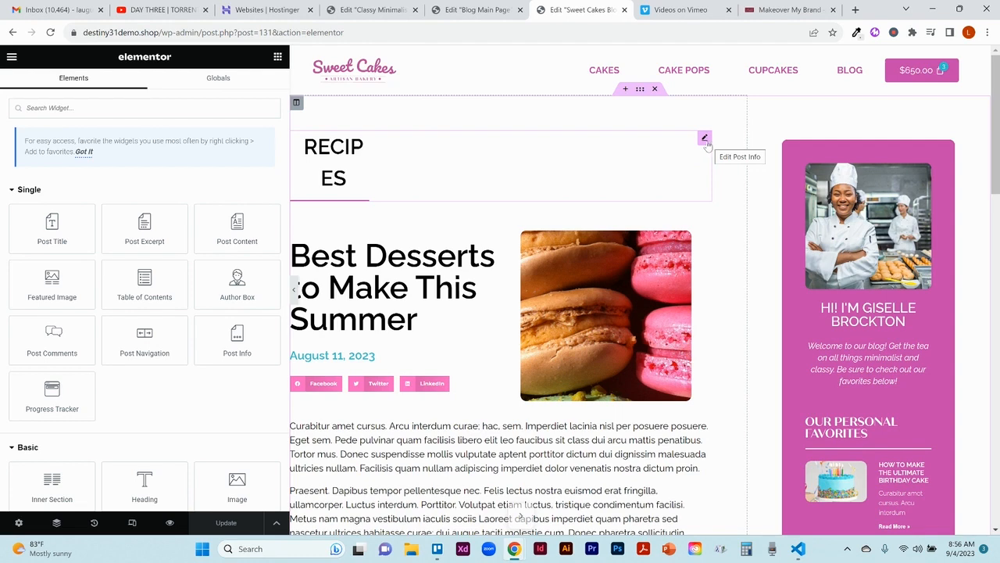
left_click(705, 141)
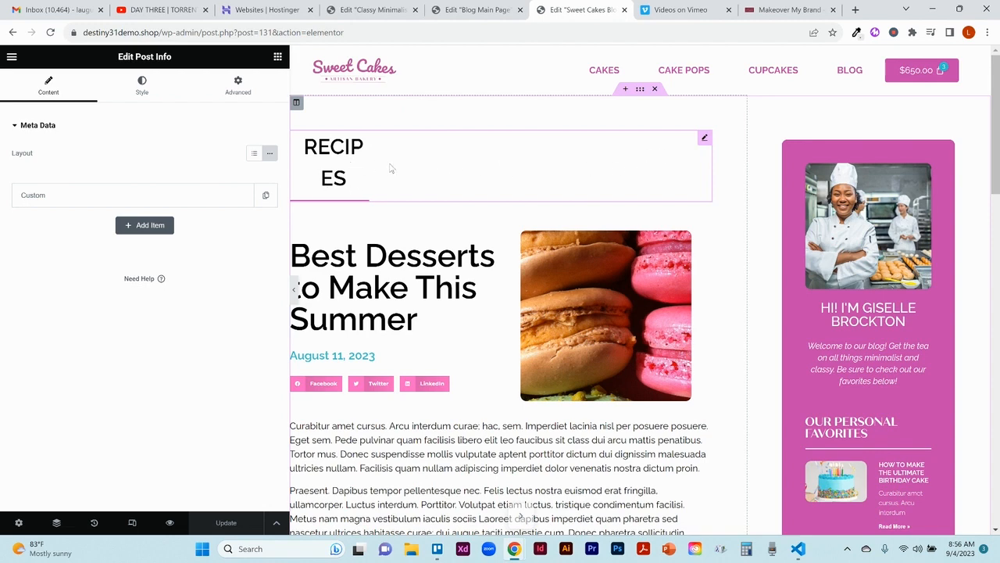
left_click(91, 201)
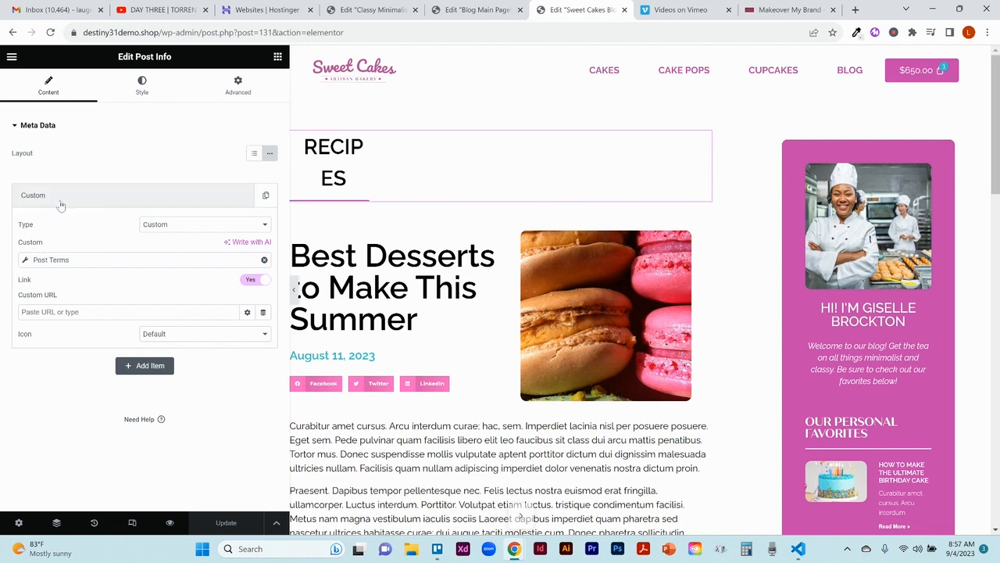
left_click(24, 263)
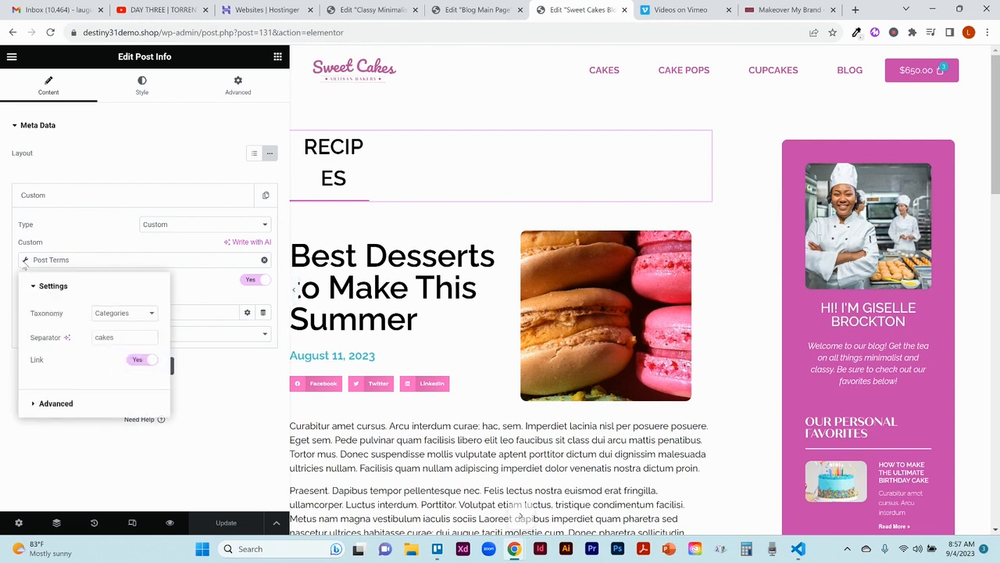
left_click(107, 314)
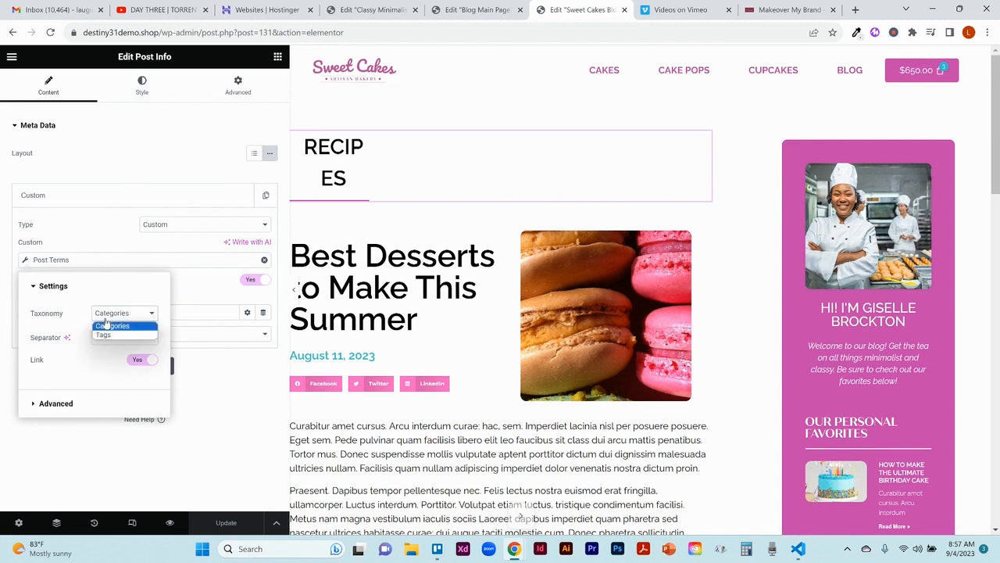
left_click(107, 325)
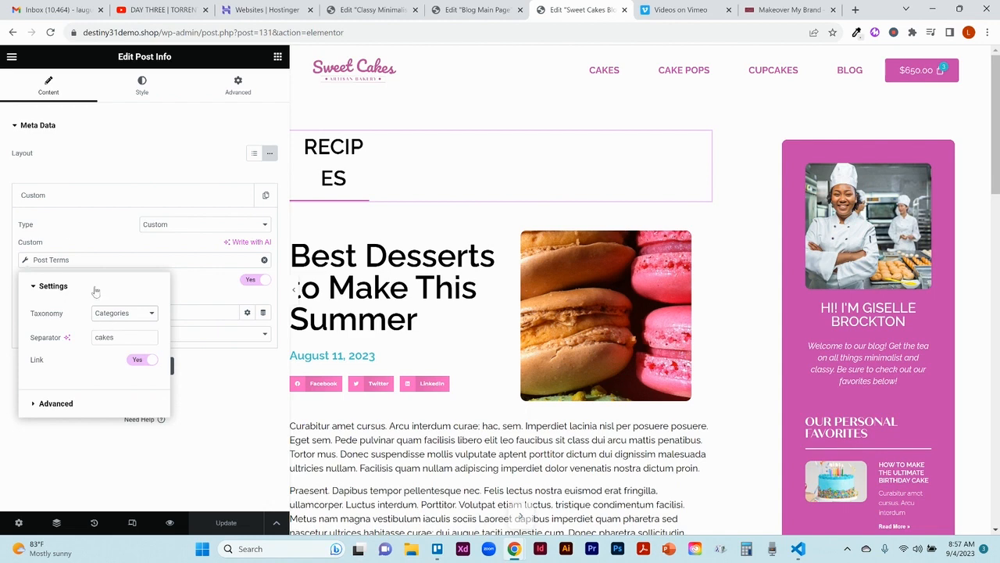
left_click(65, 236)
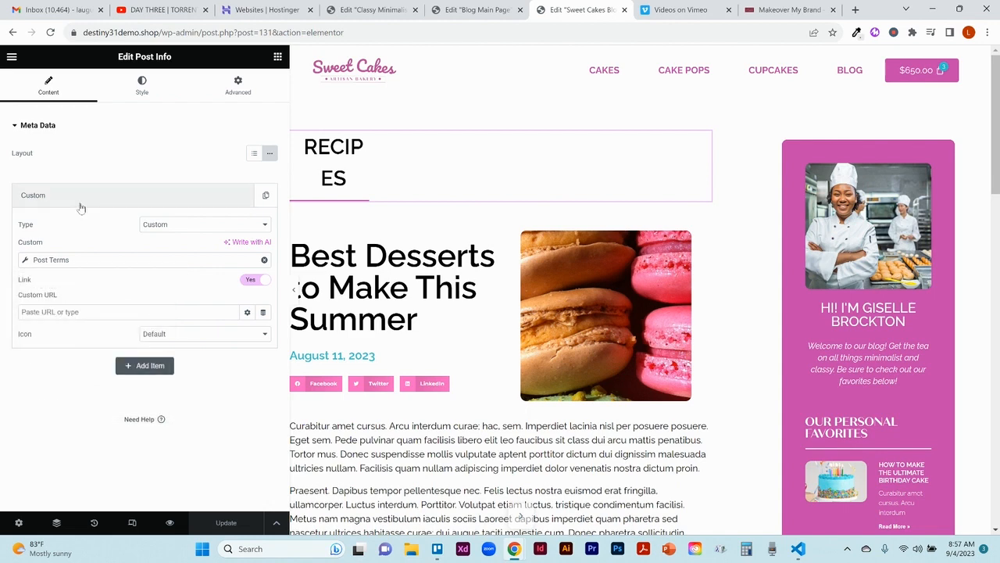
left_click(80, 205)
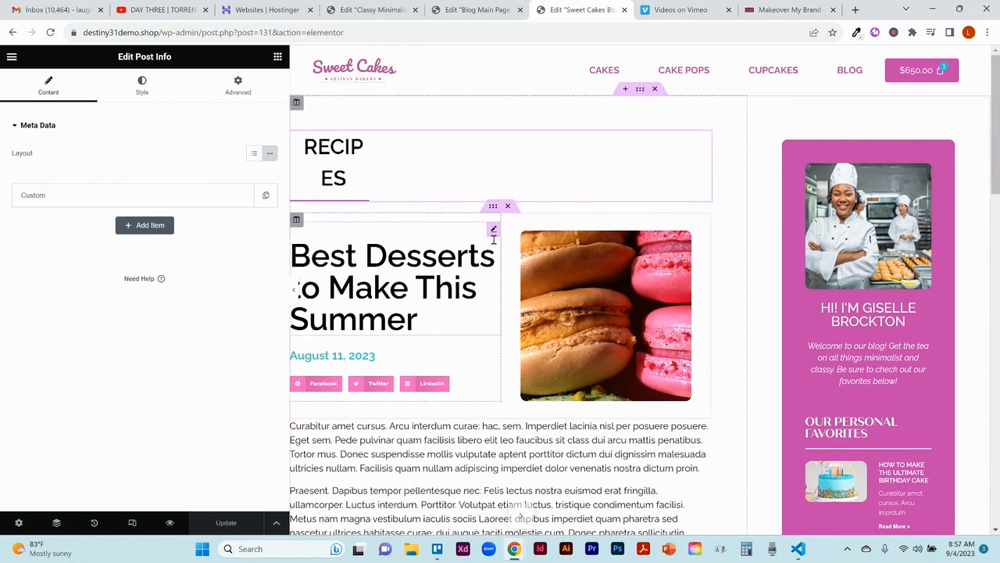
Step: Examine the Post Title widget's dynamic title settings and its style options
left_click(493, 228)
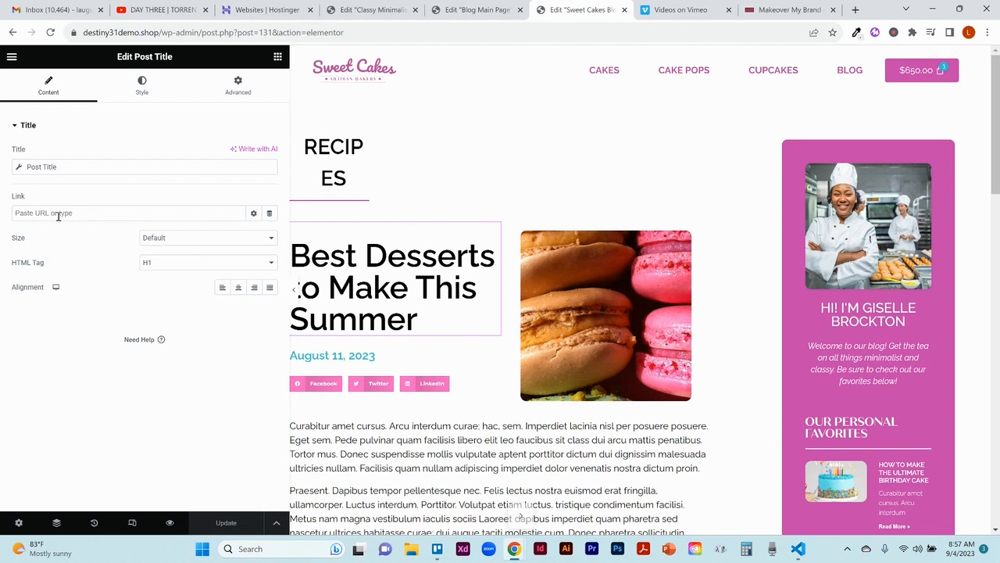
left_click(17, 168)
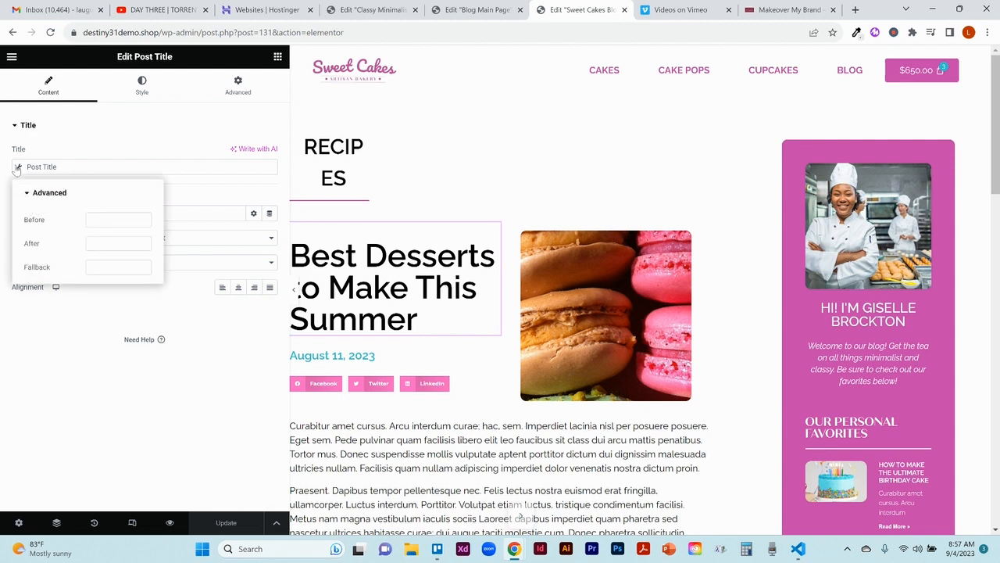
left_click(17, 168)
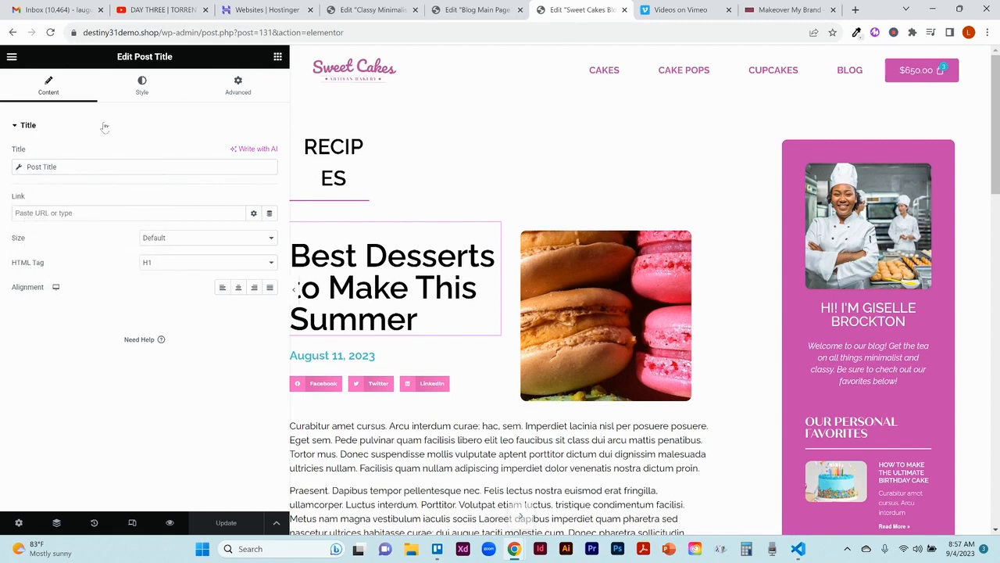
left_click(145, 88)
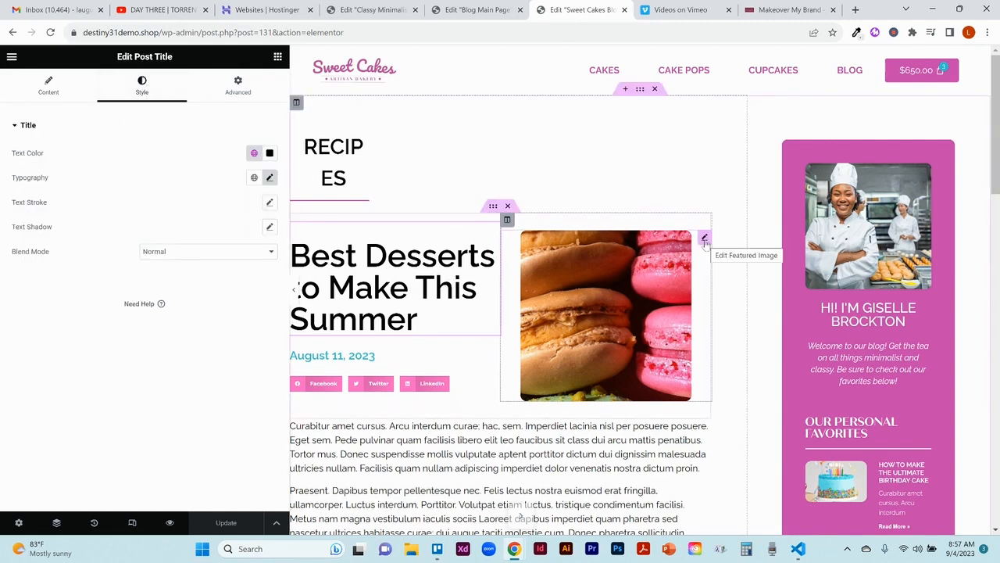
Step: Inspect the settings of the Featured Image, date, Share Buttons and Post Content widgets in the post template
left_click(704, 239)
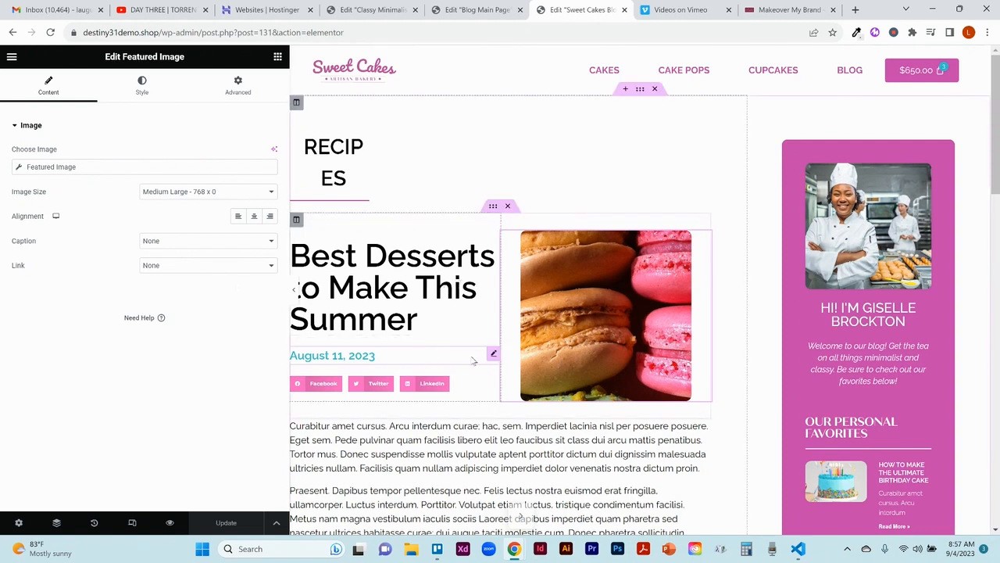
left_click(494, 355)
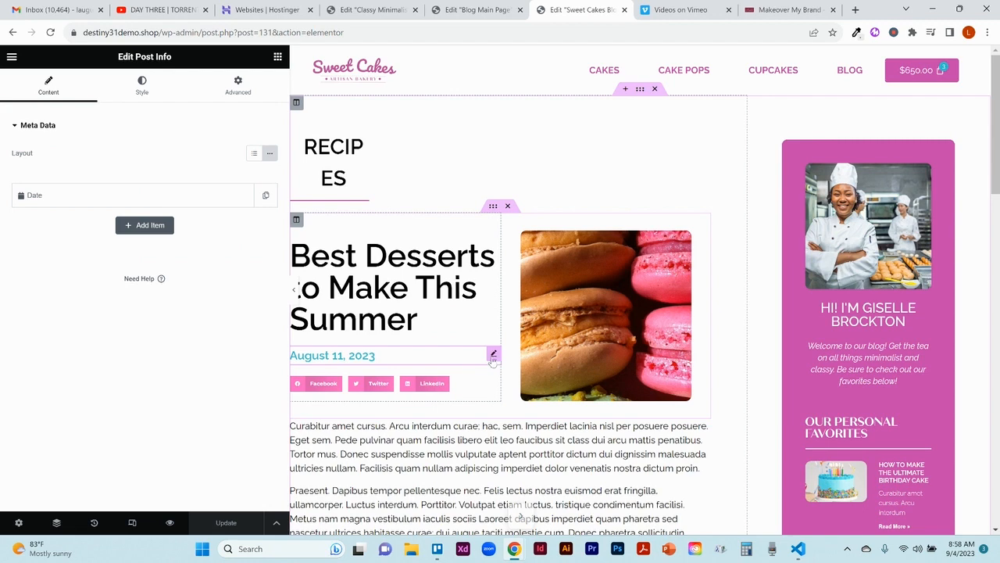
left_click(493, 384)
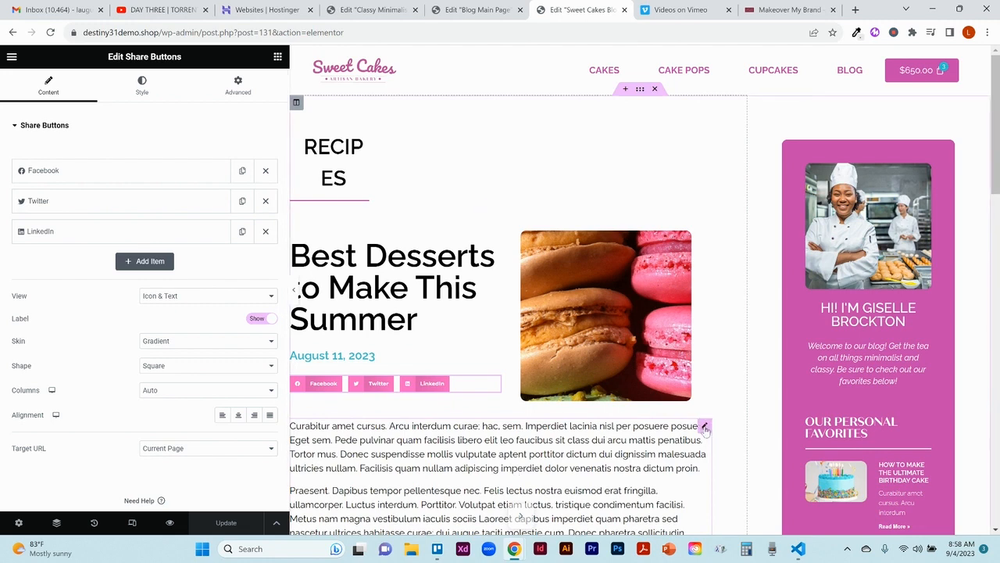
left_click(704, 427)
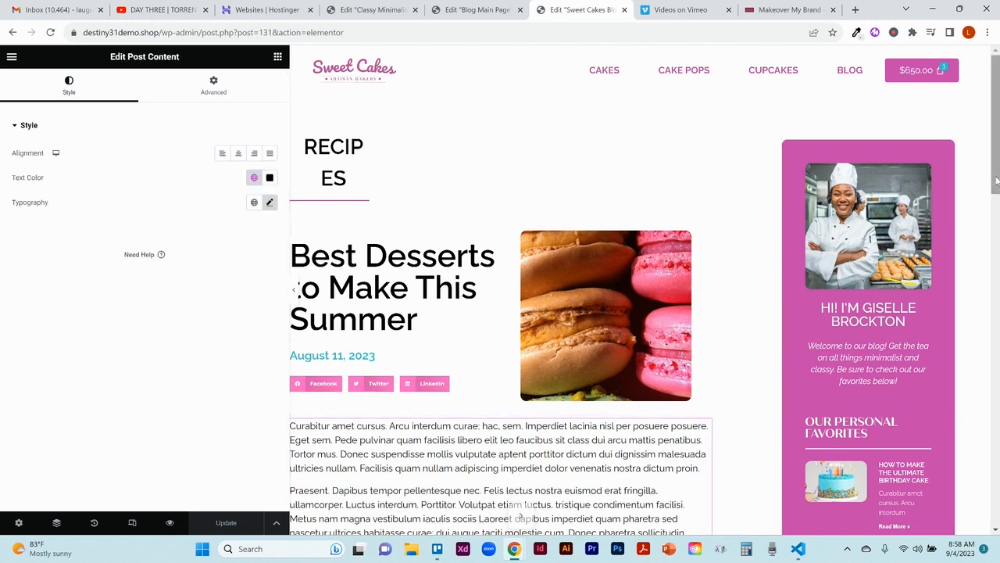
mouse_move(995, 158)
left_mouse_down()
mouse_move(995, 217)
mouse_move(993, 153)
left_mouse_up()
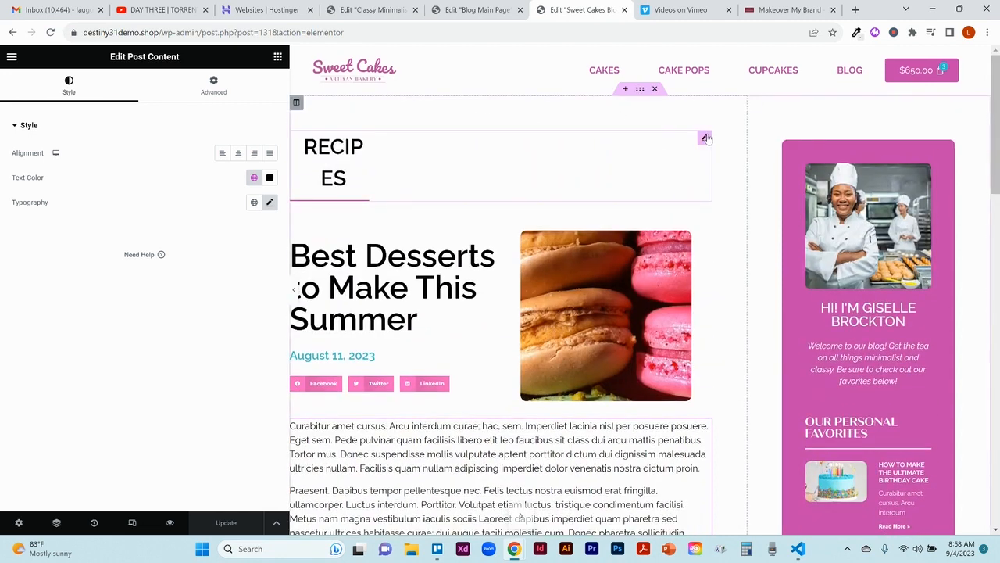
Step: Try the other alignments on the RECIPES Post Info list before setting it to Center, and turn on its divider
left_click(705, 138)
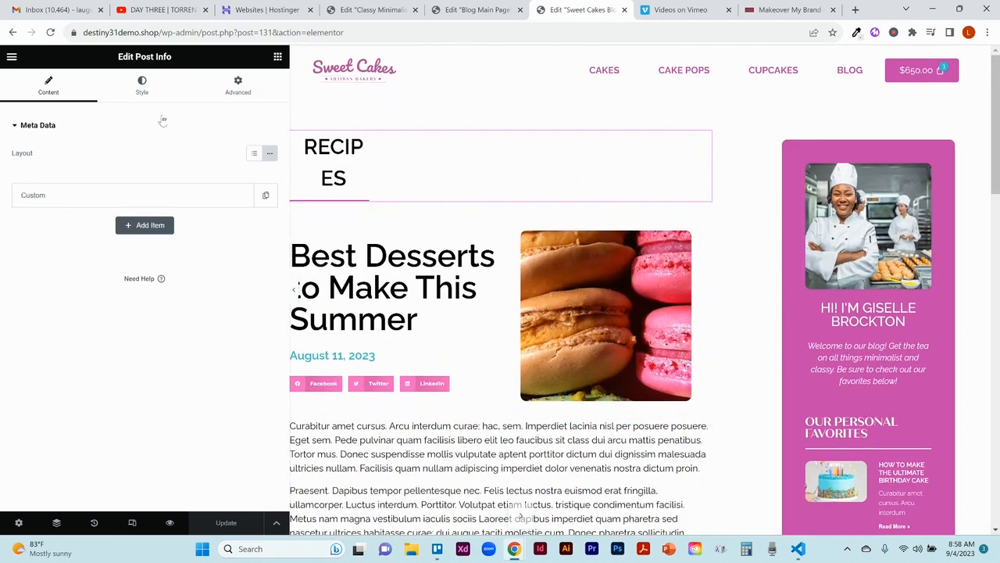
left_click(159, 86)
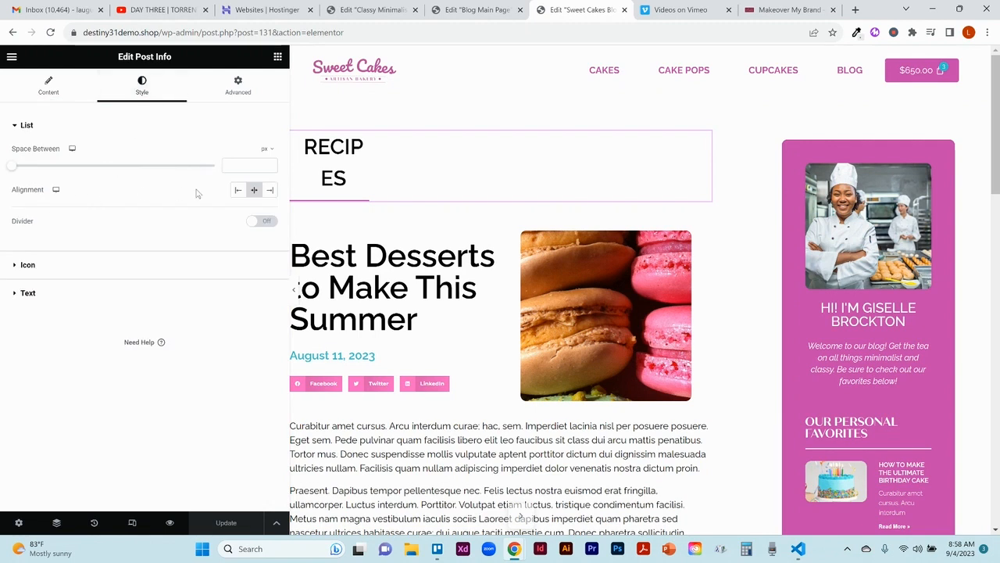
left_click(242, 194)
left_click(255, 192)
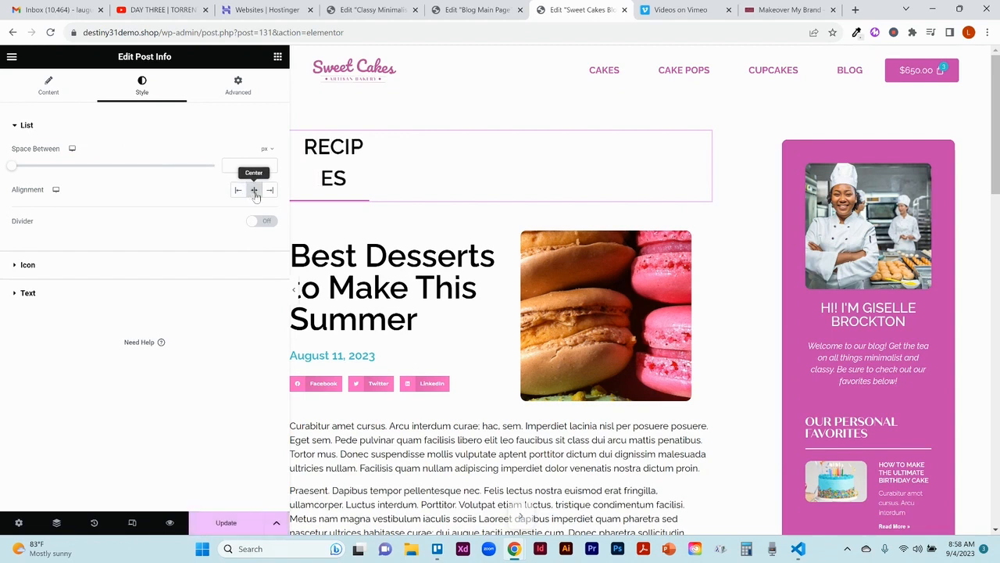
left_click(270, 191)
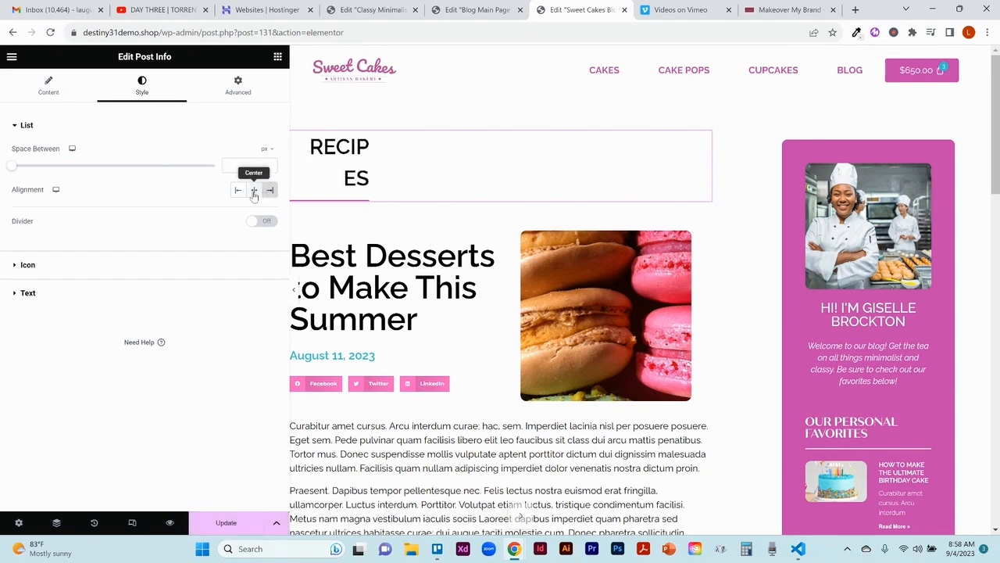
left_click(254, 190)
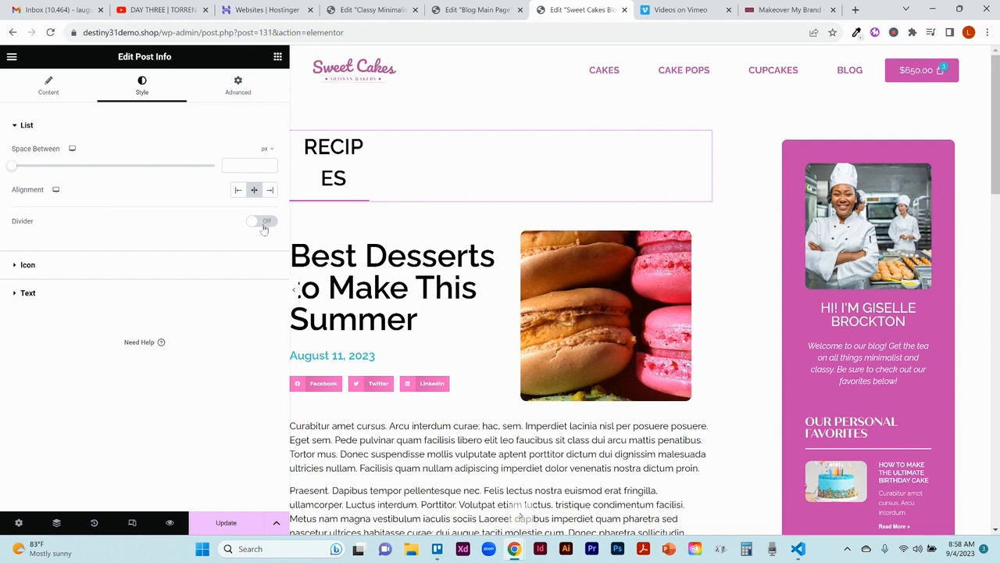
left_click(264, 223)
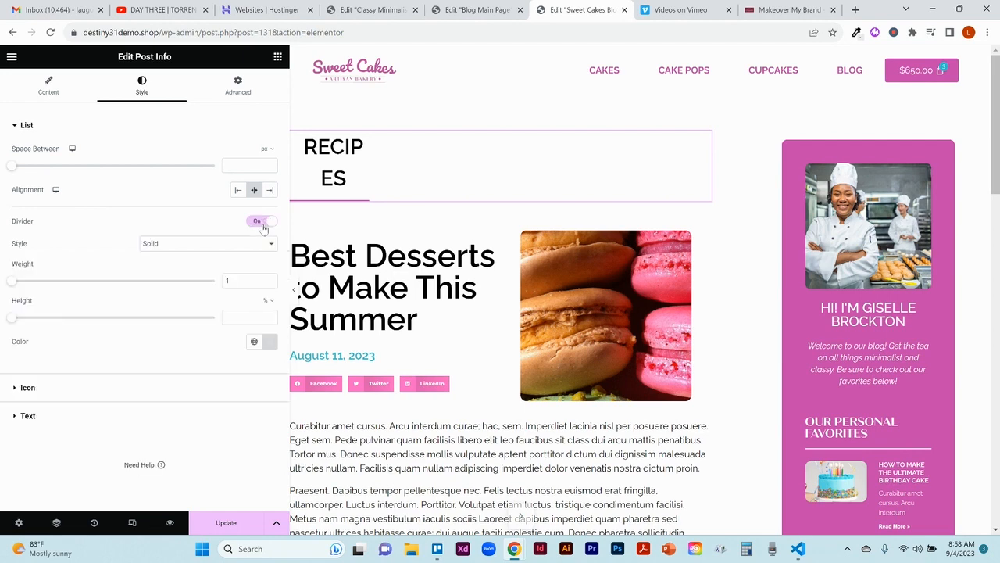
Step: Turn off the divider of the RECIPES Post Info list and review the widget's icon and text style settings
left_click(264, 225)
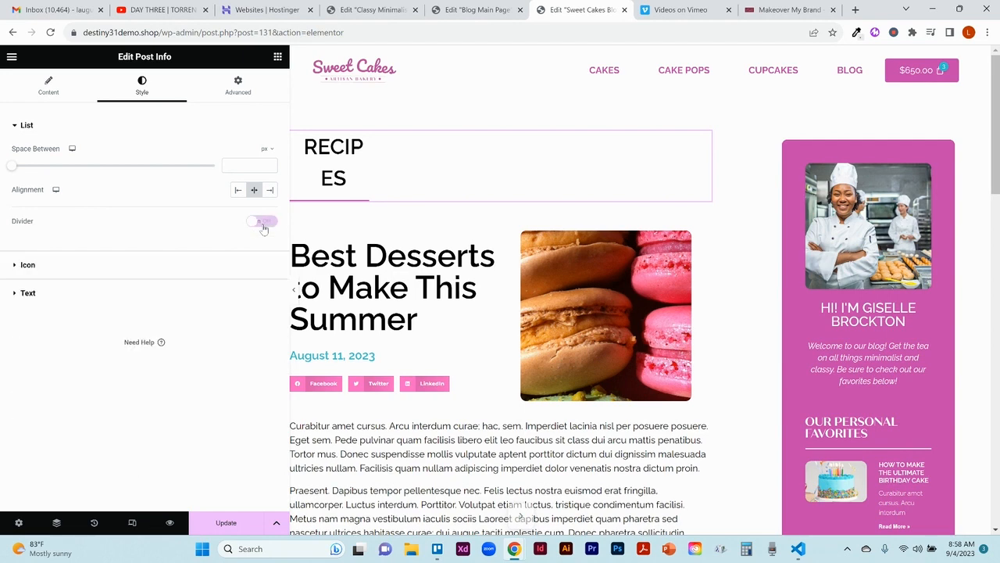
left_click(25, 266)
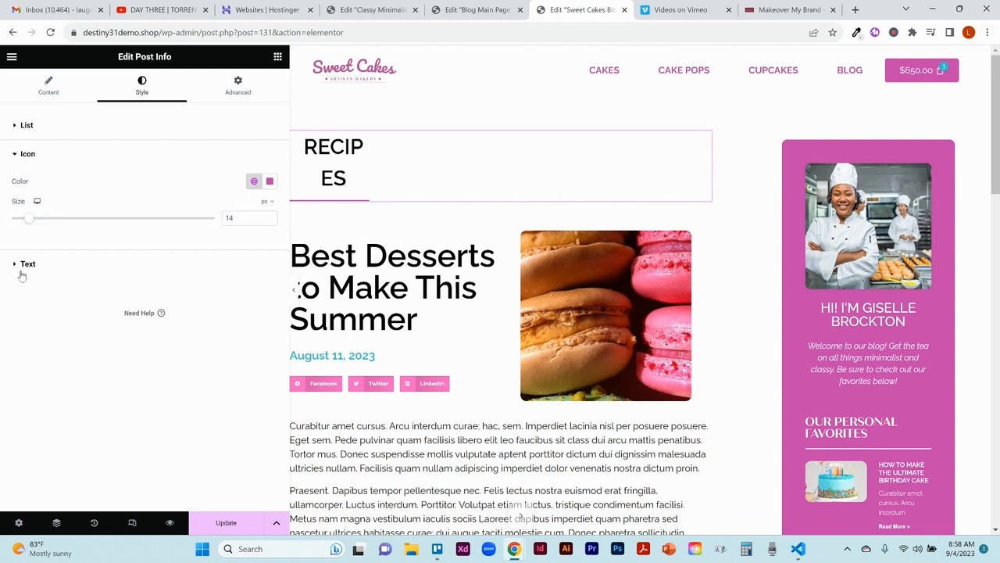
left_click(51, 265)
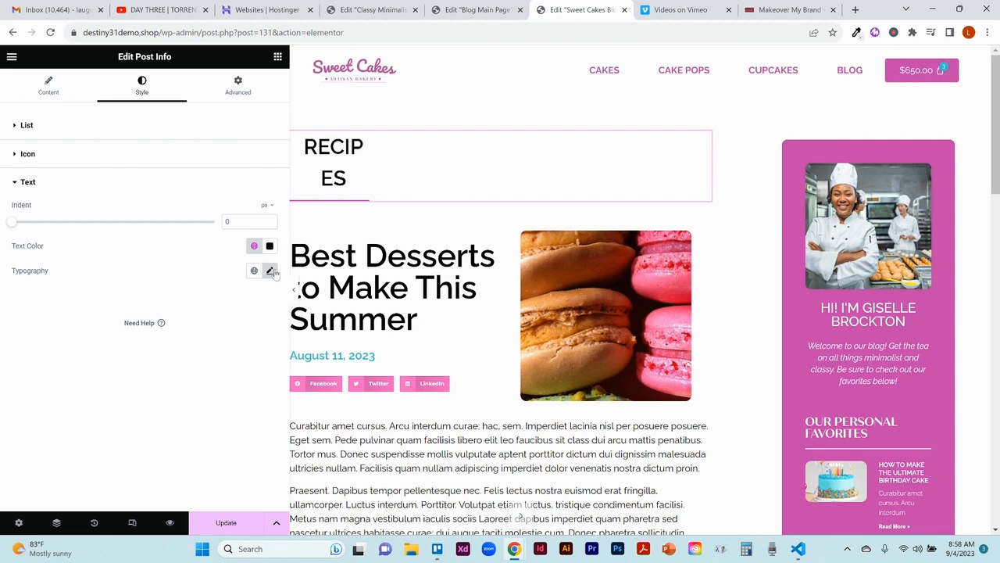
Step: Examine the RECIPES Post Info widget's layout and border settings, including the available border types
left_click(239, 91)
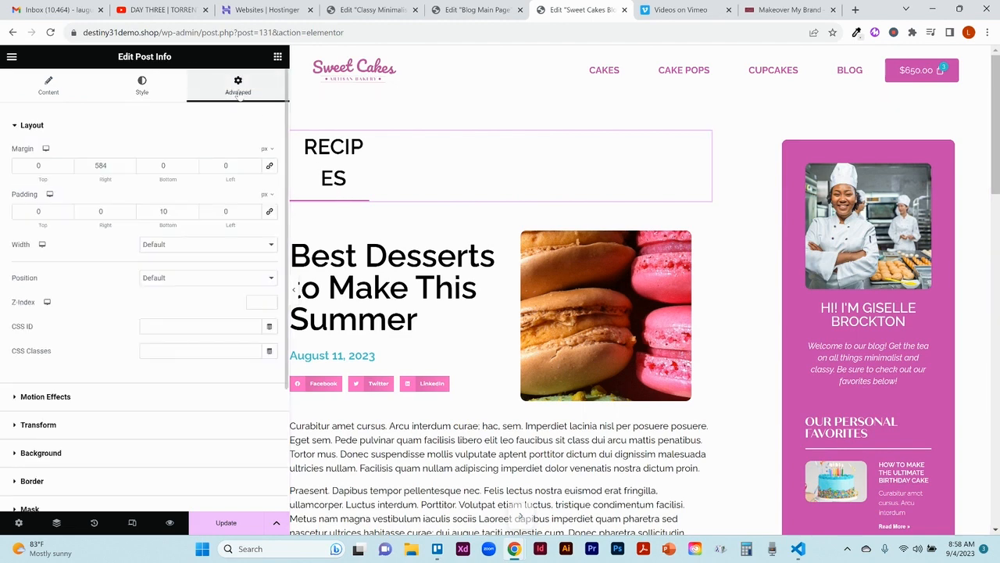
left_click(91, 483)
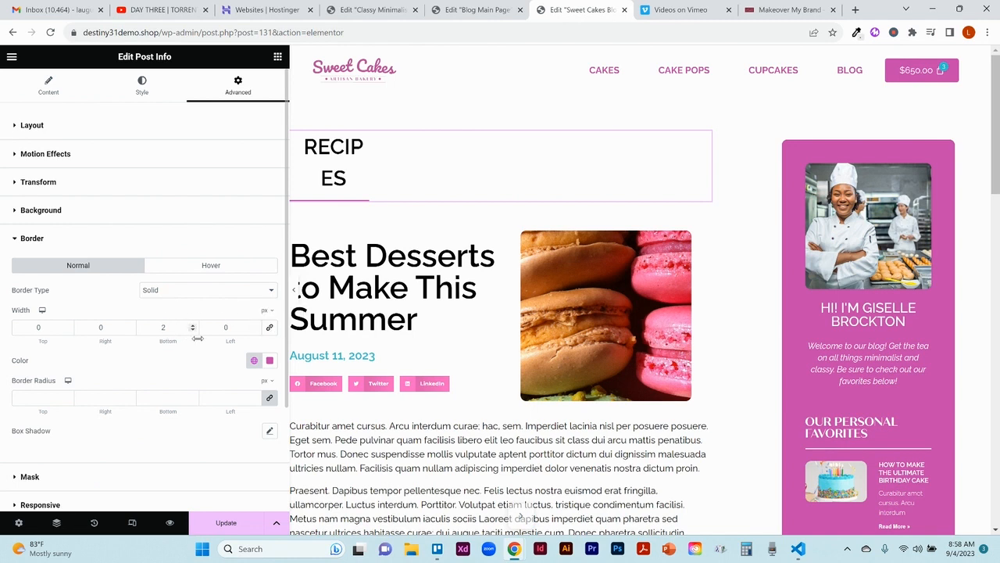
left_click(187, 298)
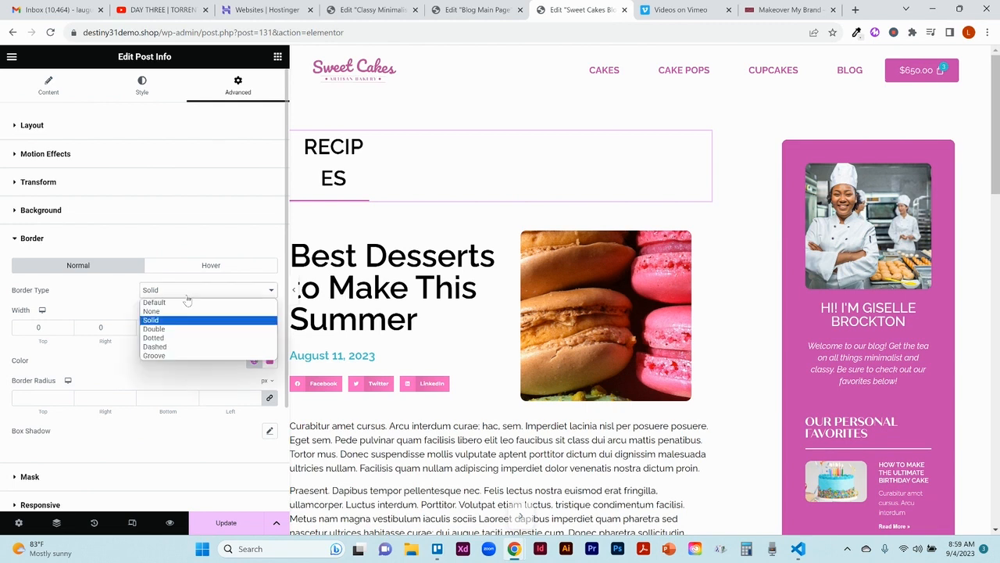
left_click(187, 296)
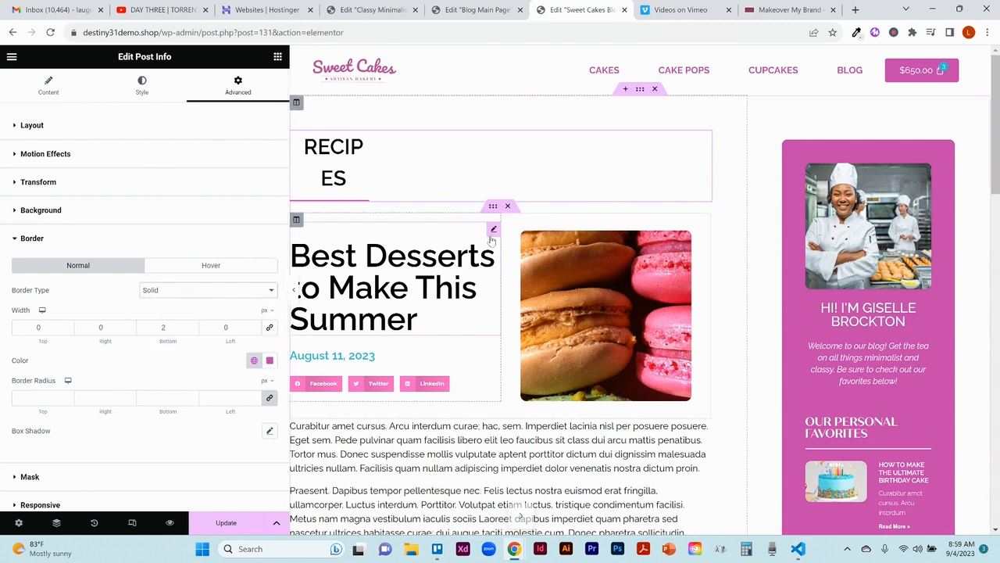
Step: Open the style settings of the Post Title widget in the post template
left_click(493, 231)
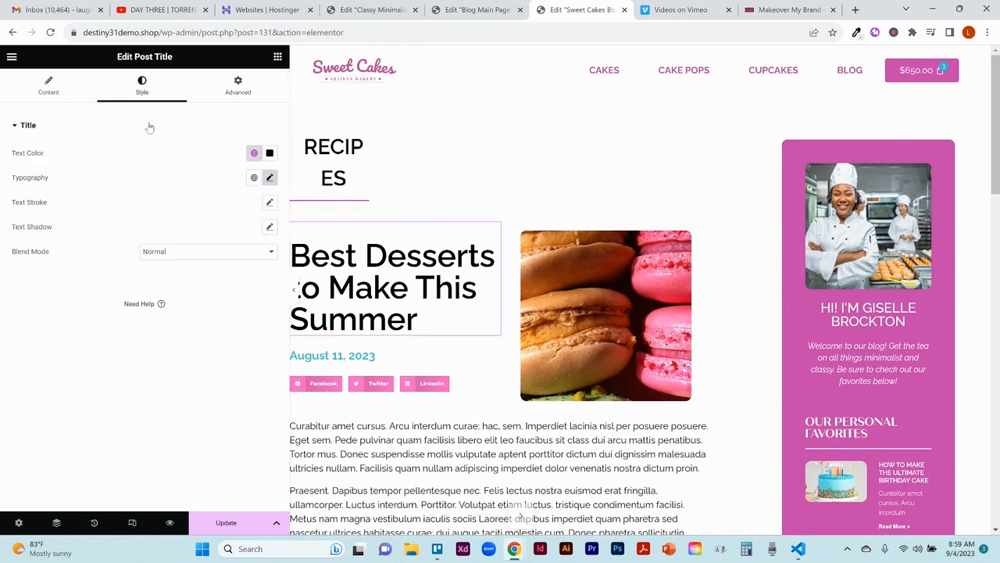
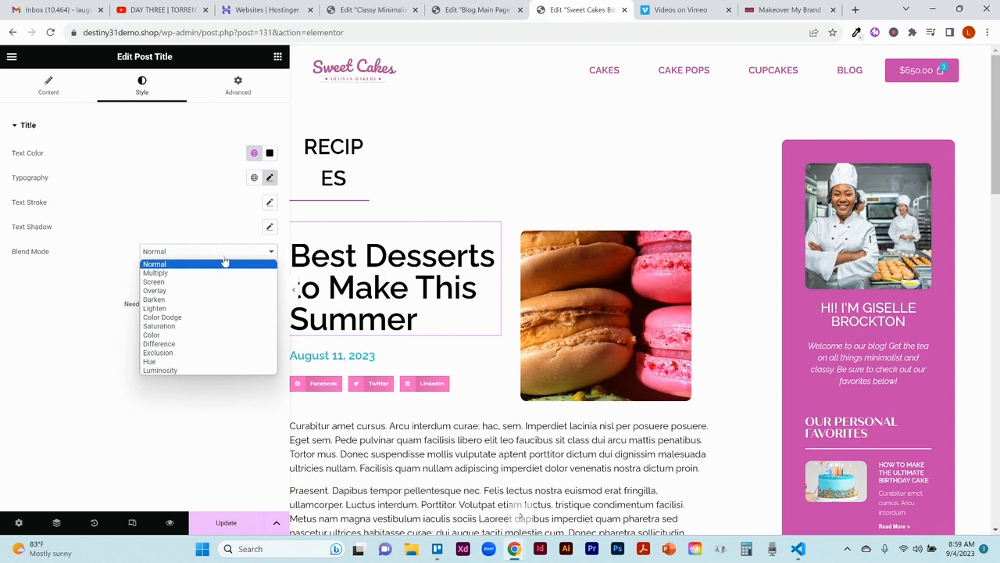
Step: Keep the Post Title's blend mode at Normal and review the content and style settings of the date Post Info widget
left_click(225, 264)
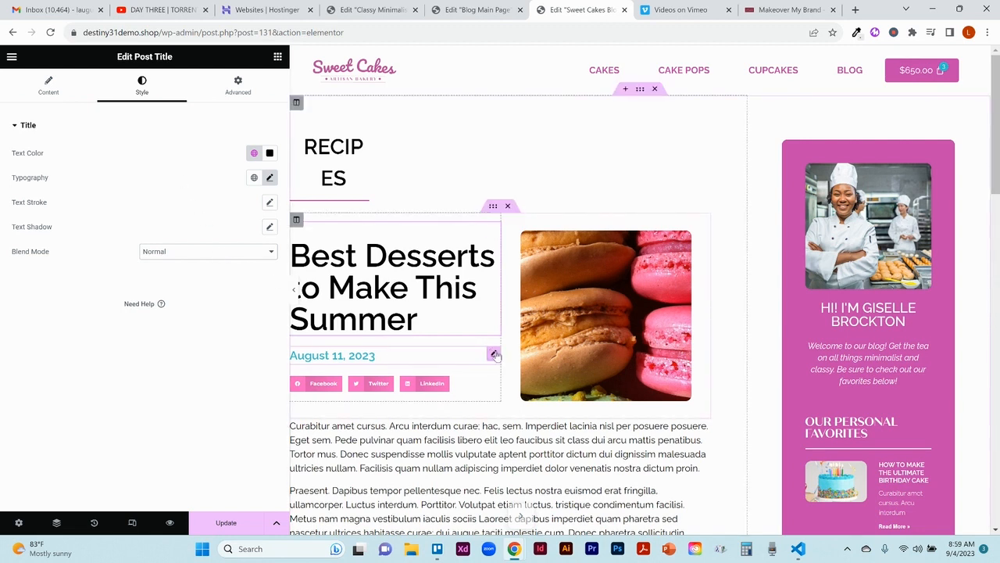
left_click(495, 355)
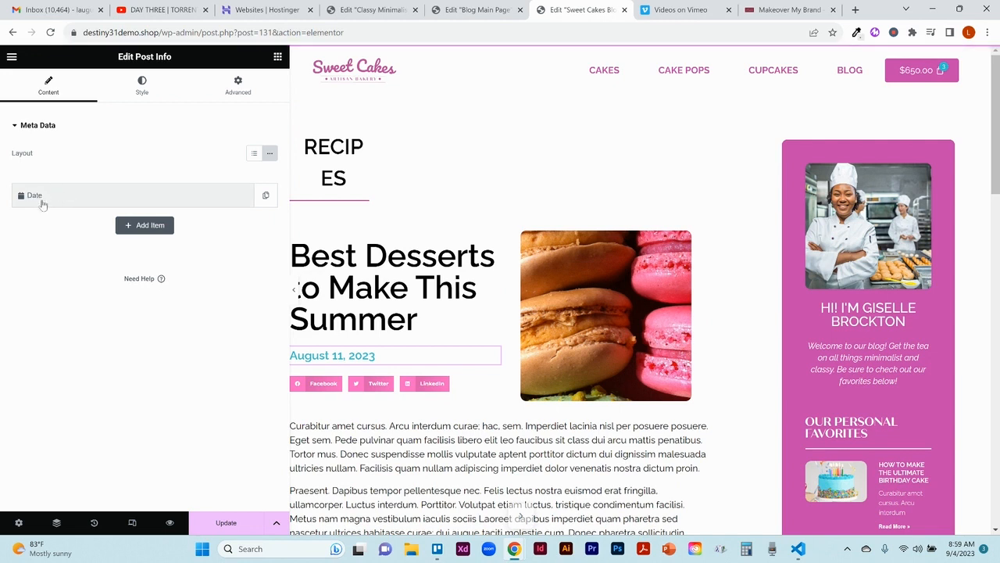
left_click(141, 88)
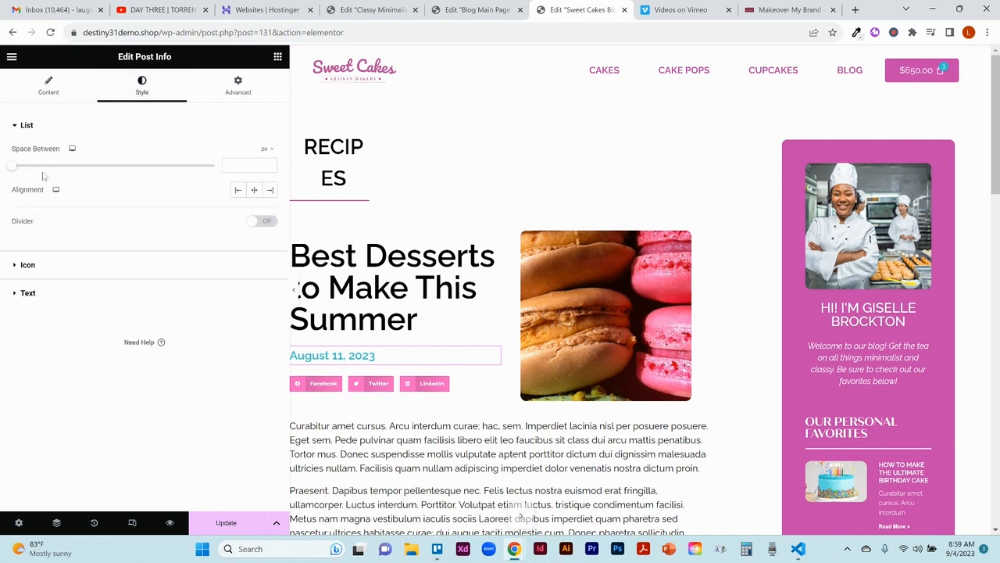
left_click(48, 86)
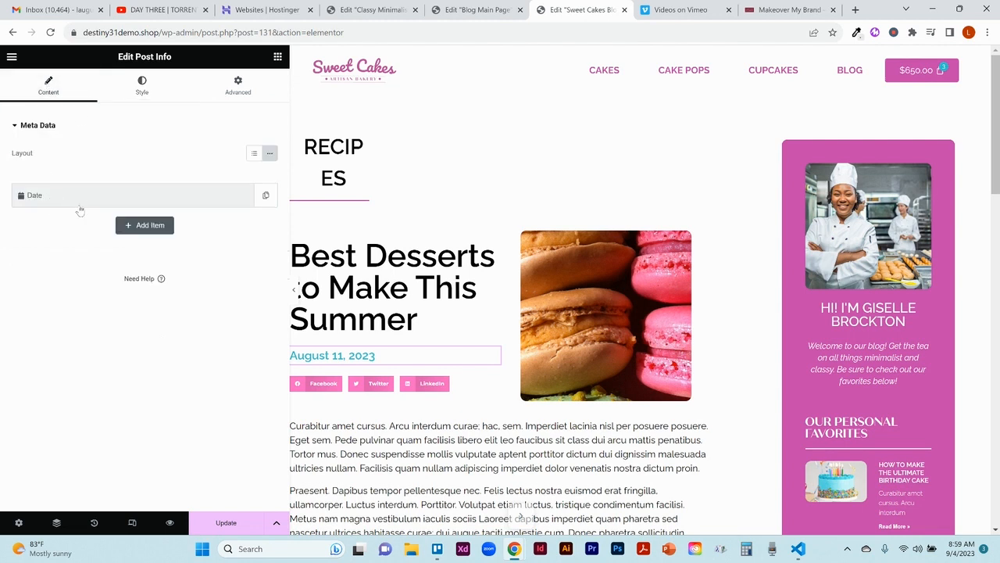
Step: Try adding an Author item to the metadata of the date Post Info widget, and remove it again
left_click(136, 227)
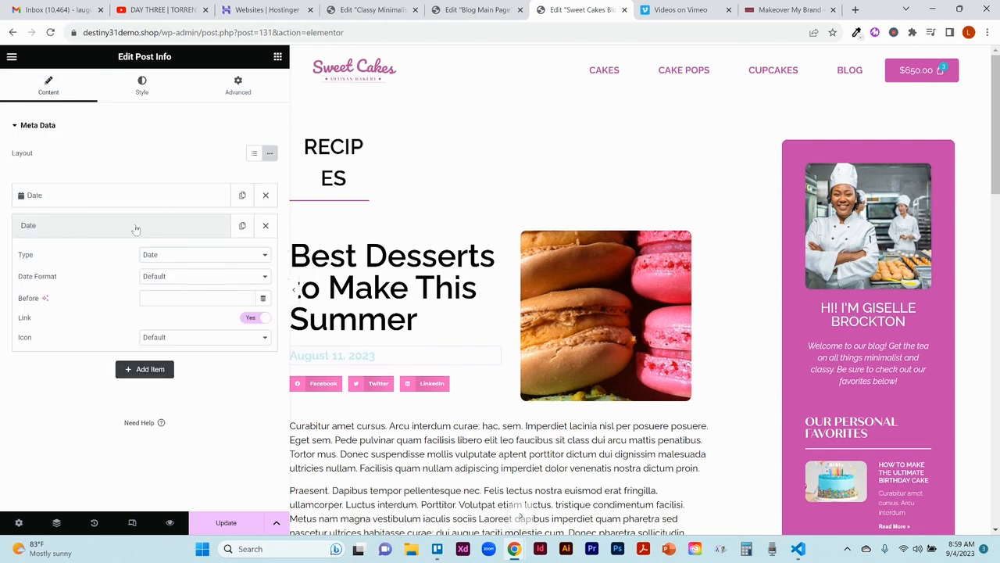
left_click(167, 260)
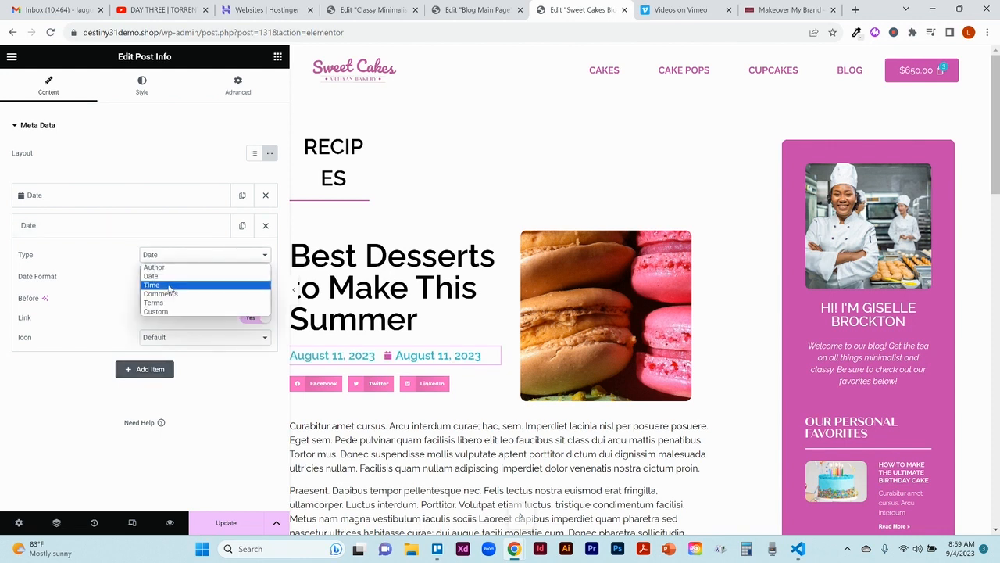
left_click(163, 267)
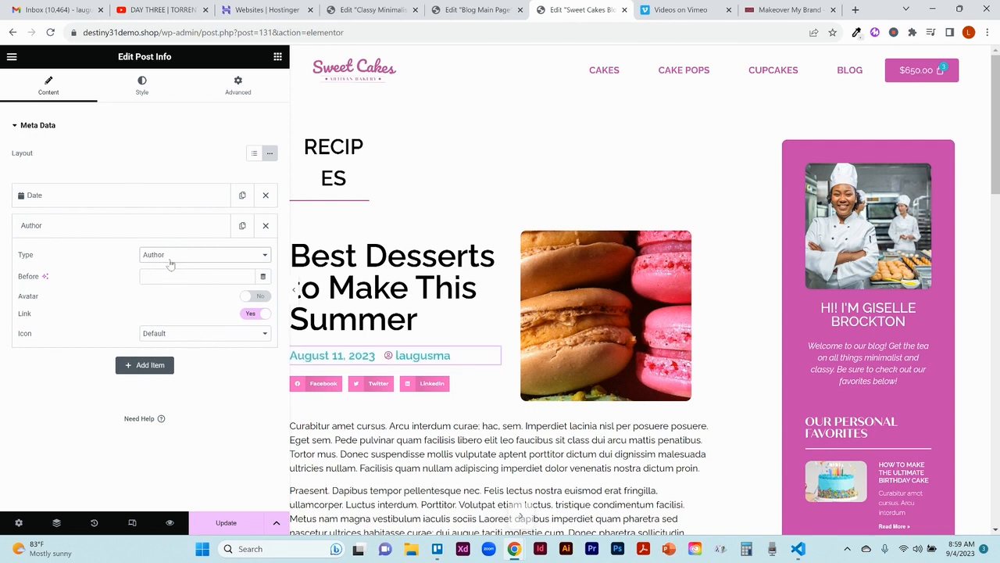
left_click(171, 260)
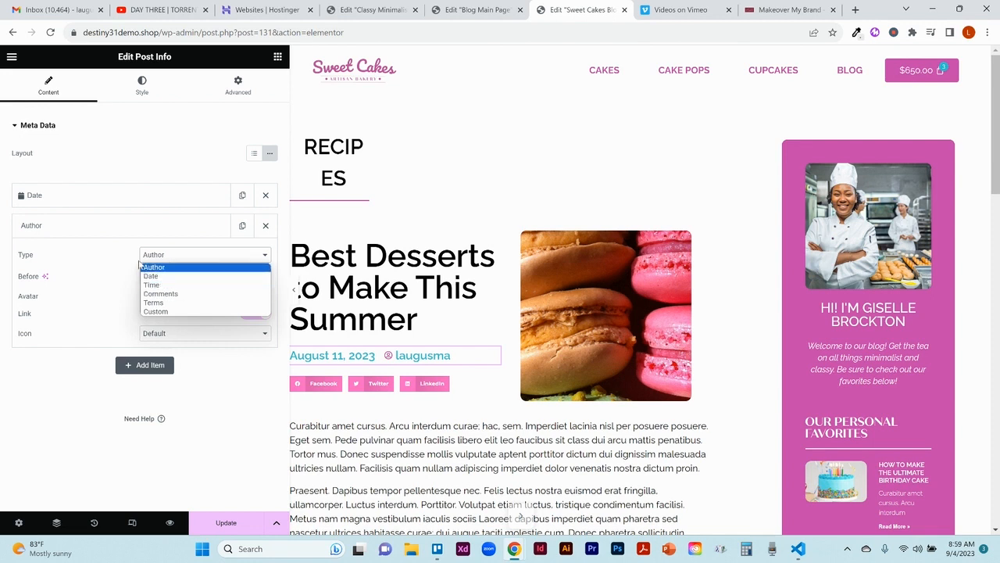
left_click(113, 279)
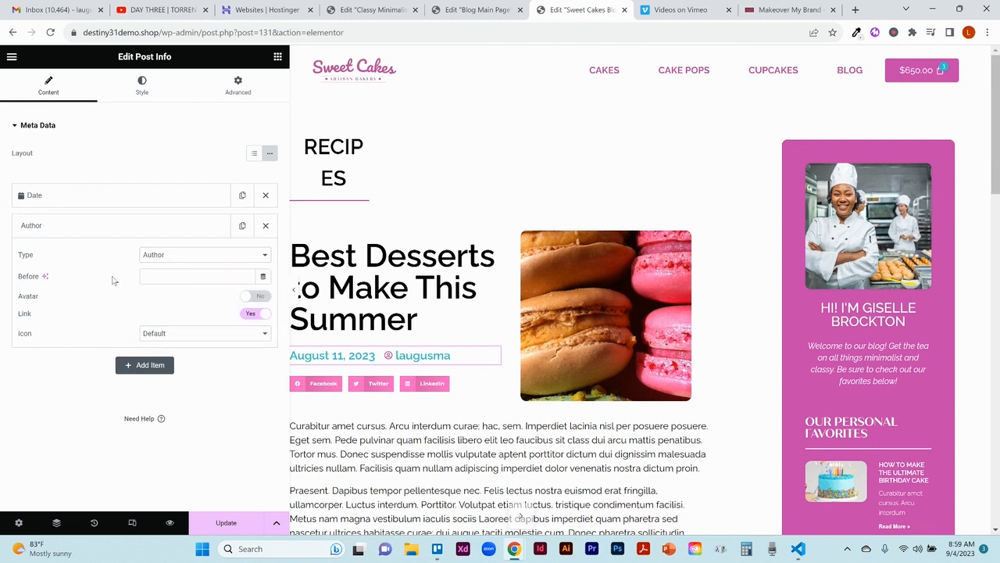
left_click(265, 225)
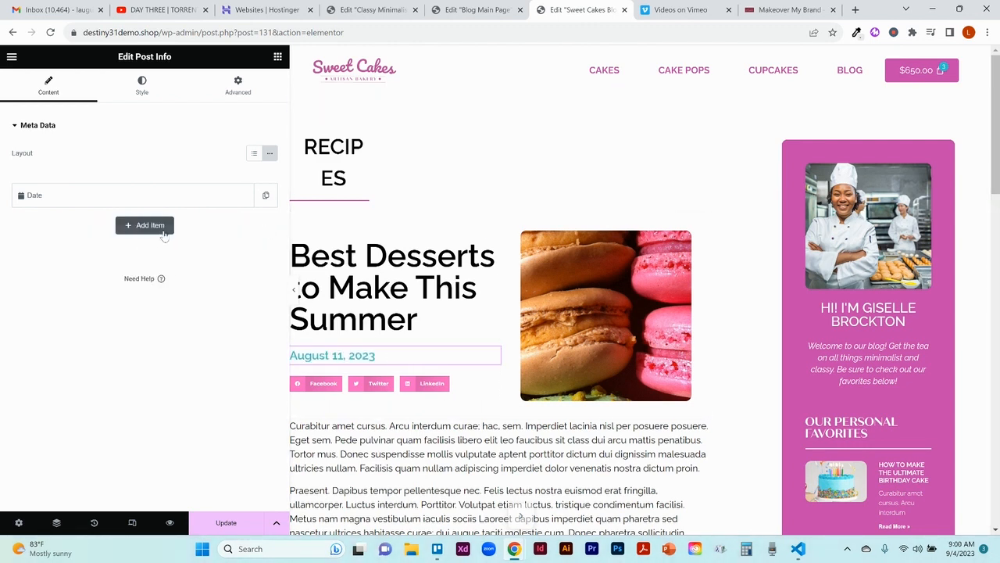
Step: Review the list, icon and text style settings of the date Post Info widget
left_click(155, 90)
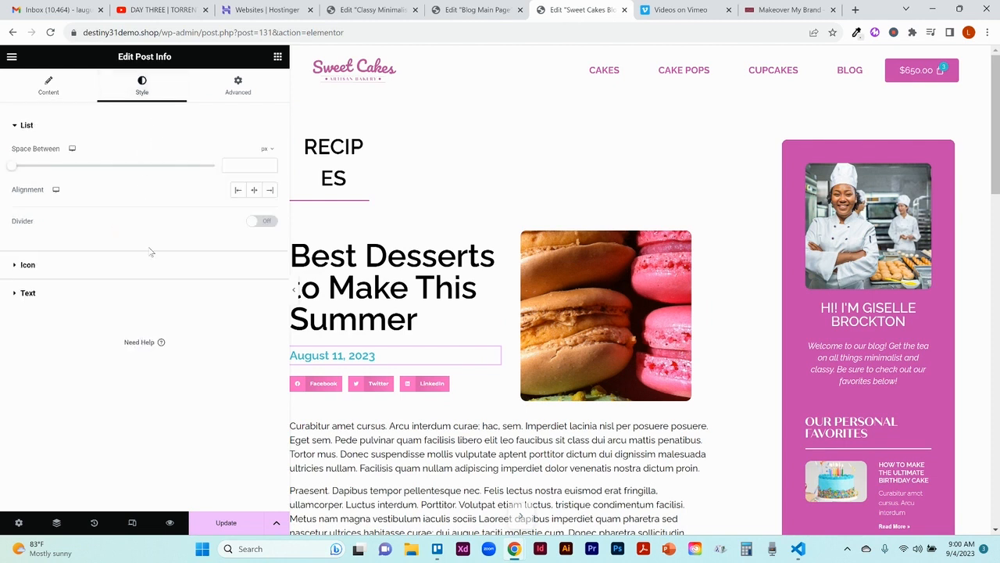
left_click(126, 275)
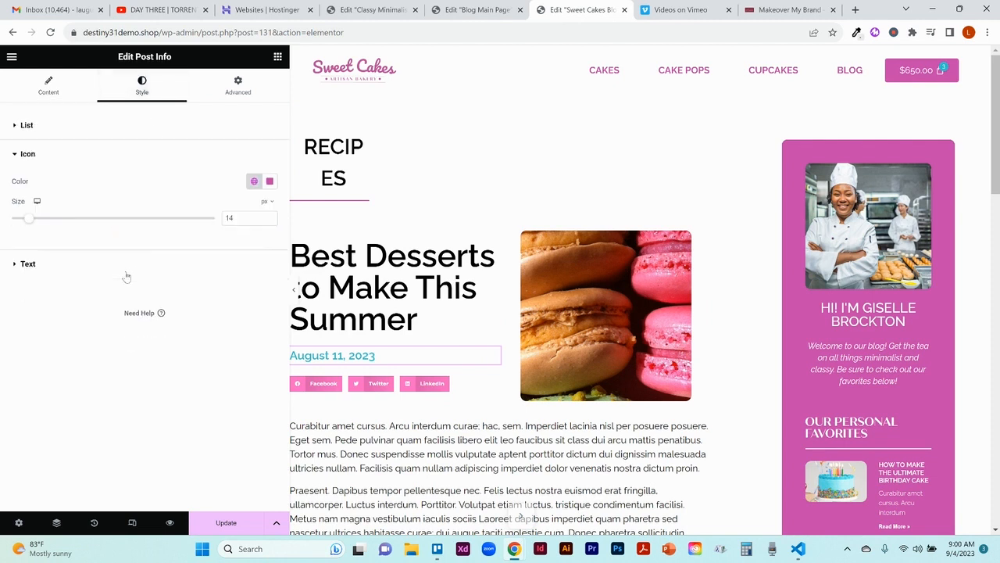
left_click(102, 264)
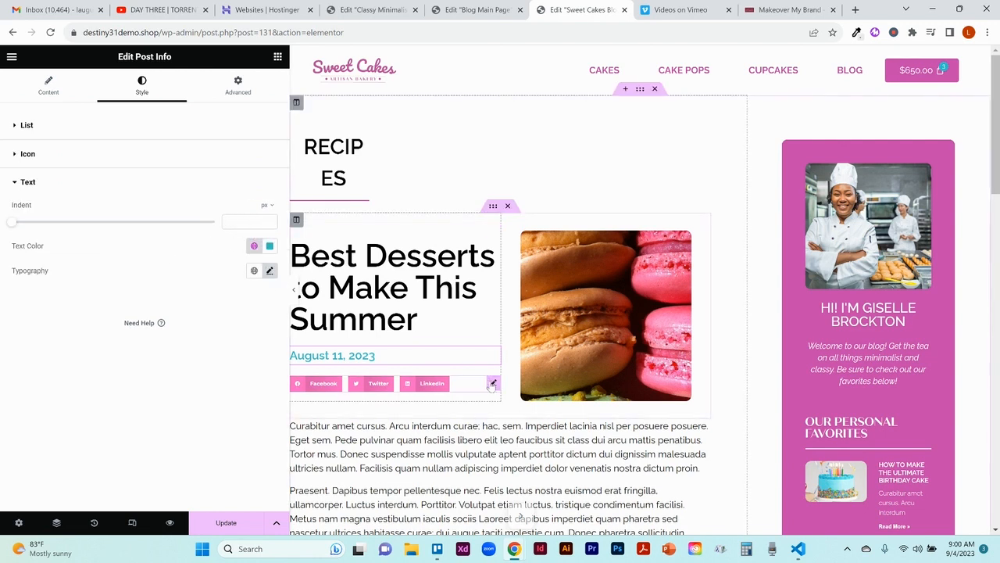
Step: Examine the Facebook, Twitter and LinkedIn items of the Share Buttons widget, including their network and custom label settings
left_click(493, 385)
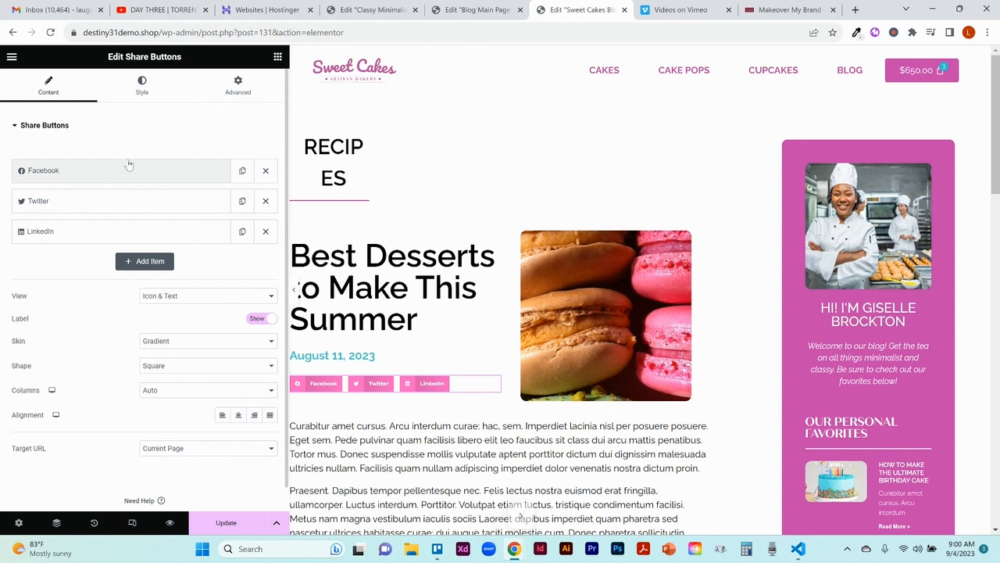
left_click(105, 174)
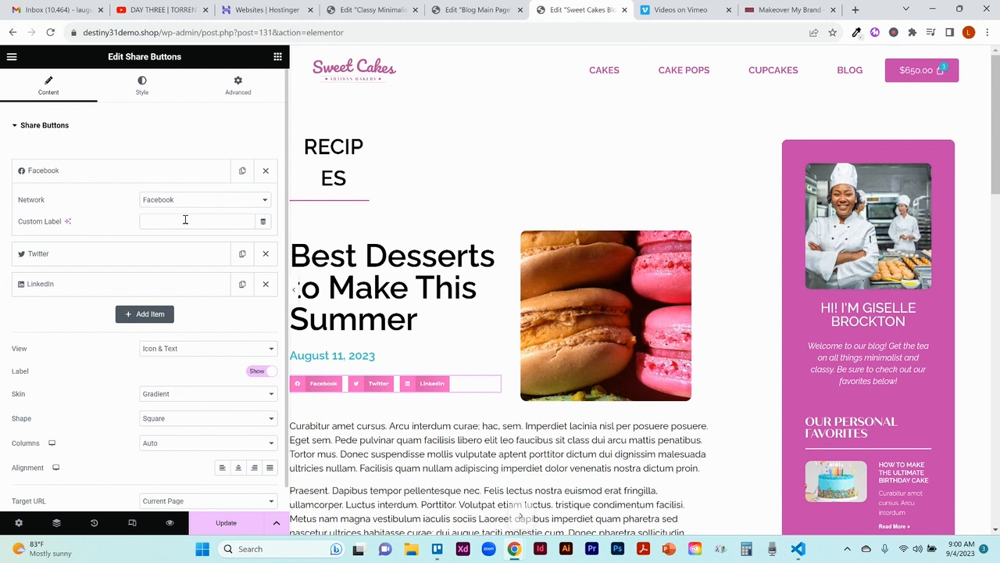
left_click(139, 255)
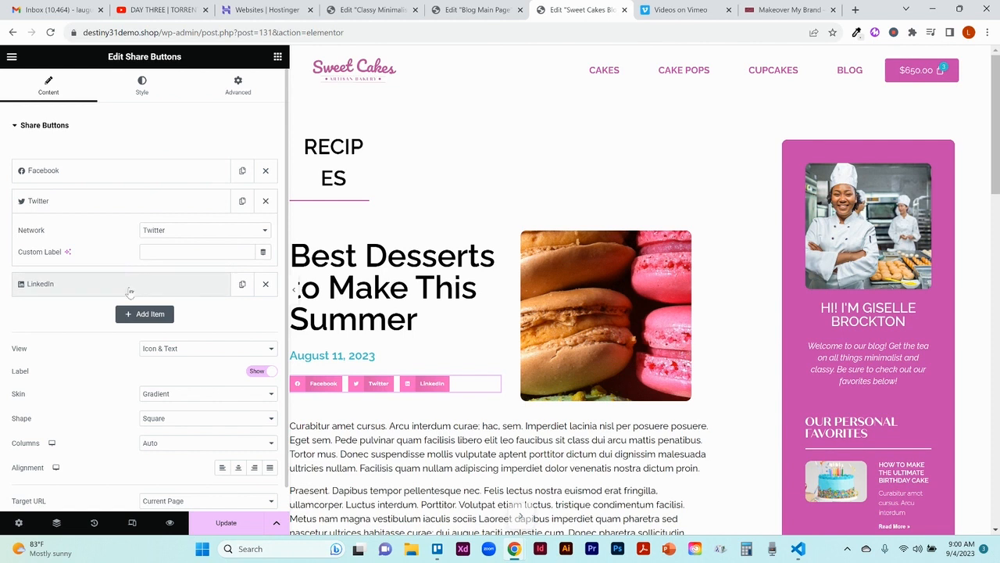
left_click(131, 286)
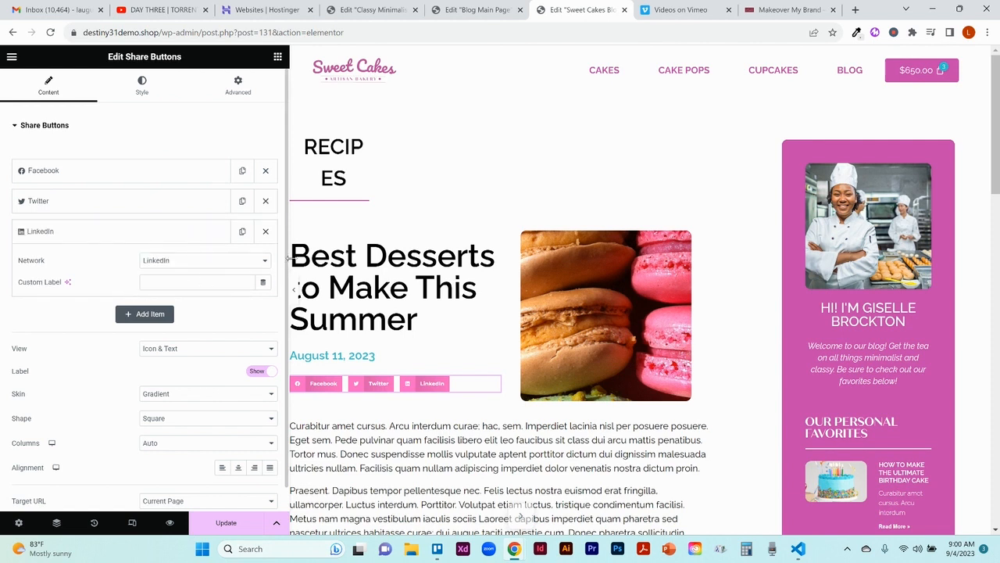
scroll(184, 279, "down", 1)
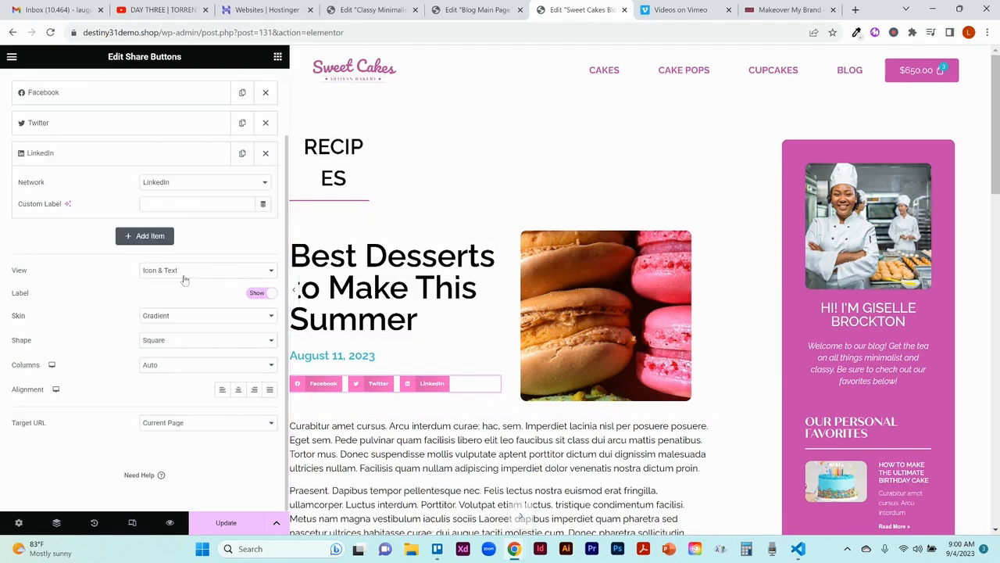
Step: Try hiding the share buttons' labels and the Icon and Text views before restoring the Icon & Text view
left_click(252, 295)
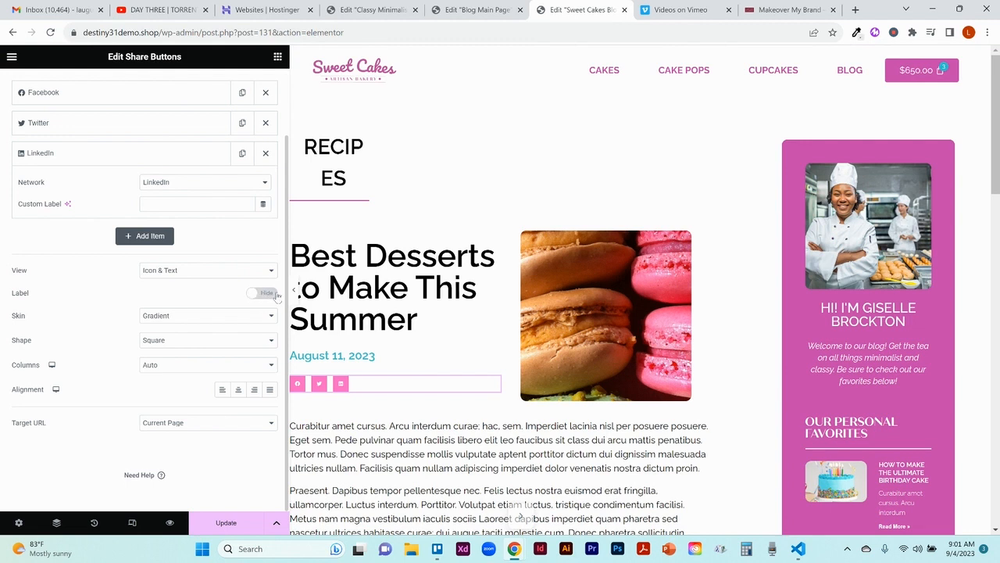
left_click(272, 295)
left_click(238, 270)
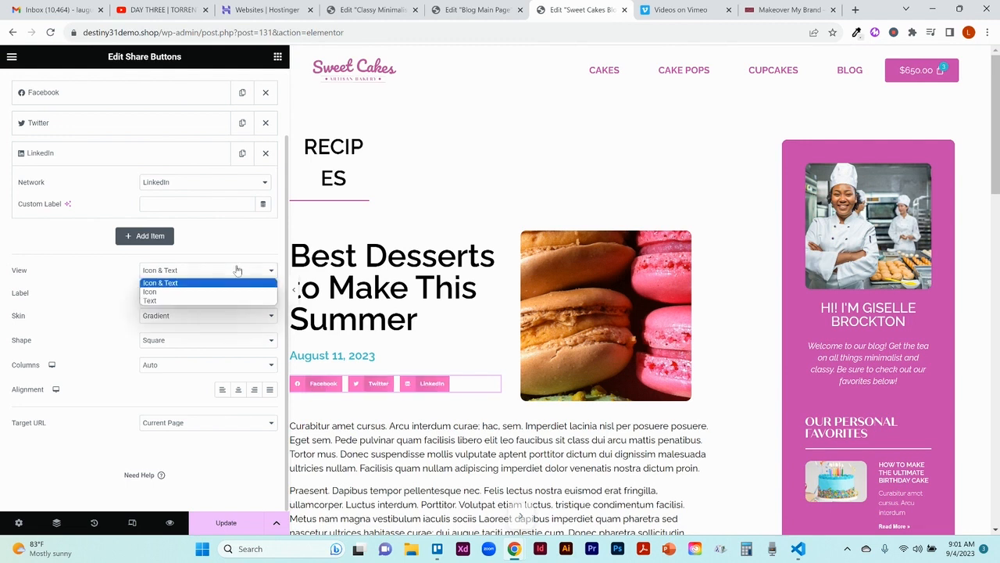
left_click(218, 293)
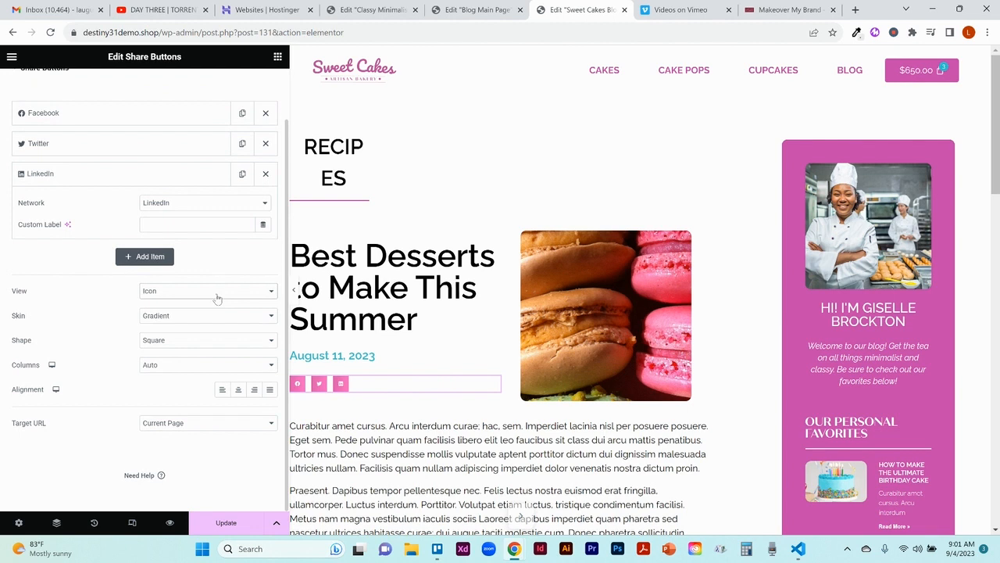
left_click(212, 291)
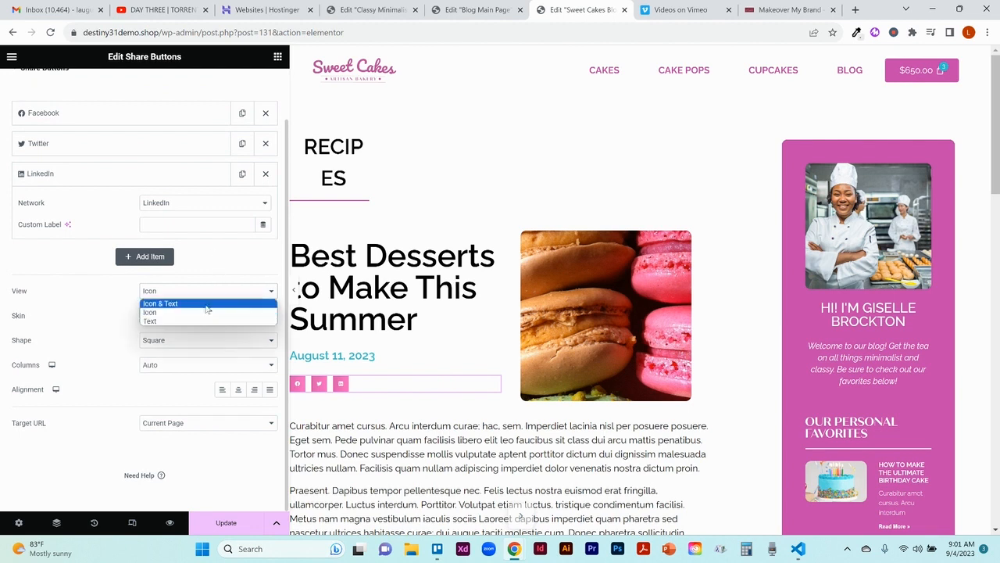
left_click(203, 320)
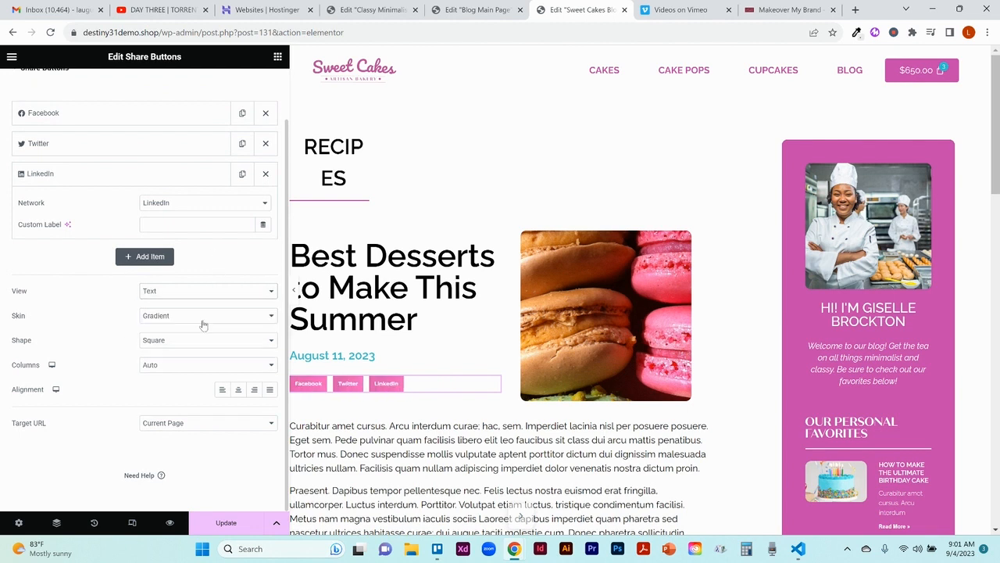
left_click(208, 291)
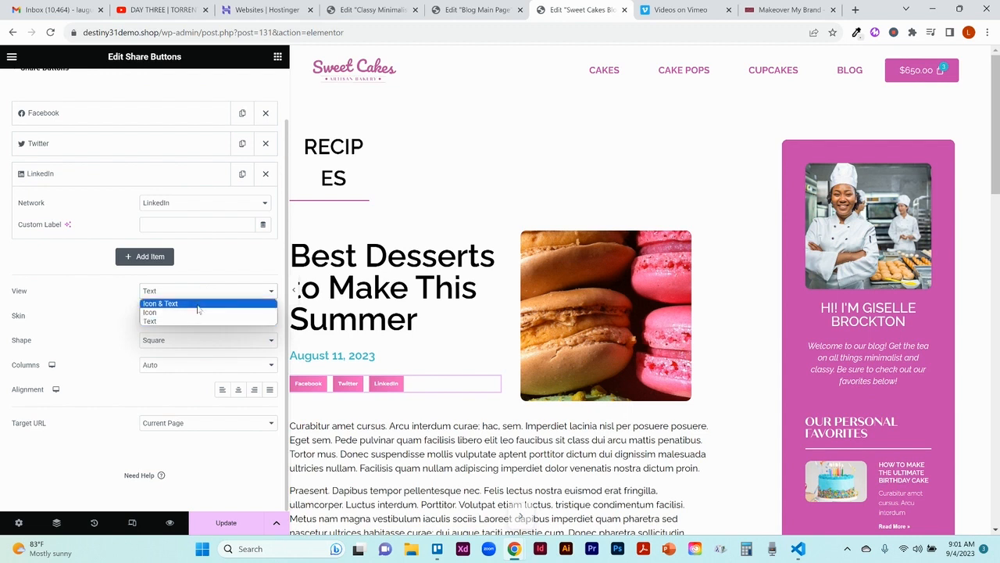
left_click(198, 304)
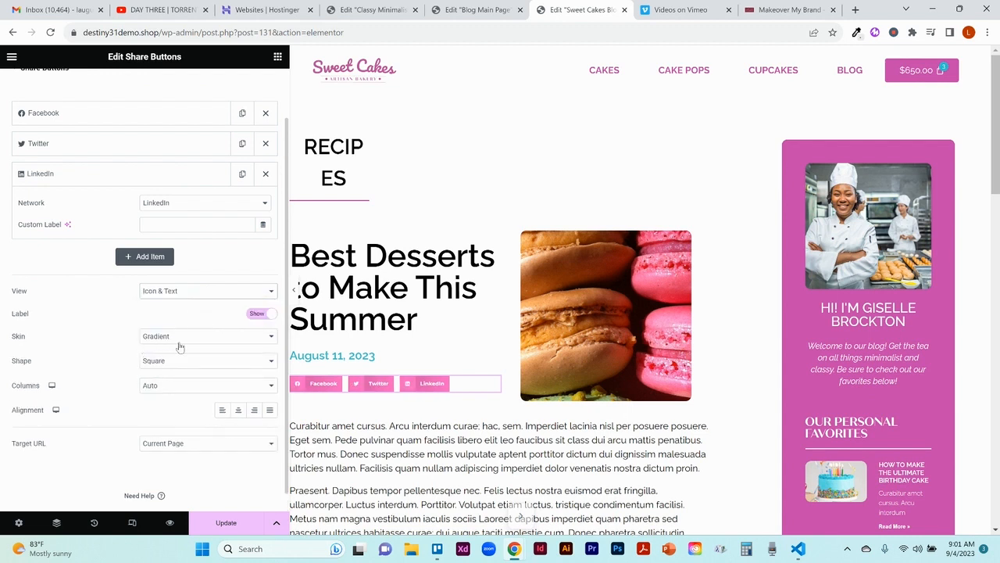
Step: Set the share buttons' shape to Rounded and review their style settings, including the normal and hover colors
left_click(218, 364)
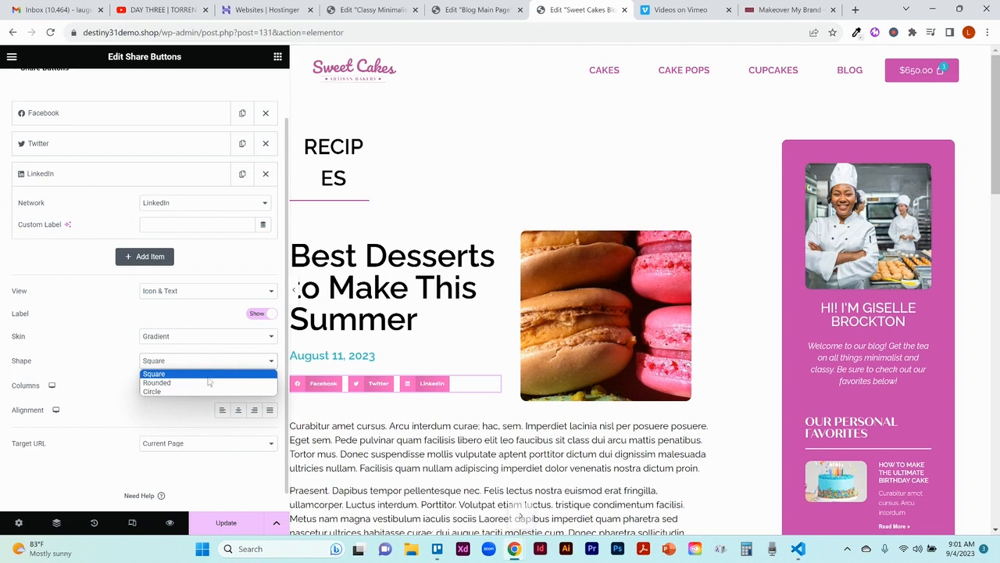
left_click(208, 382)
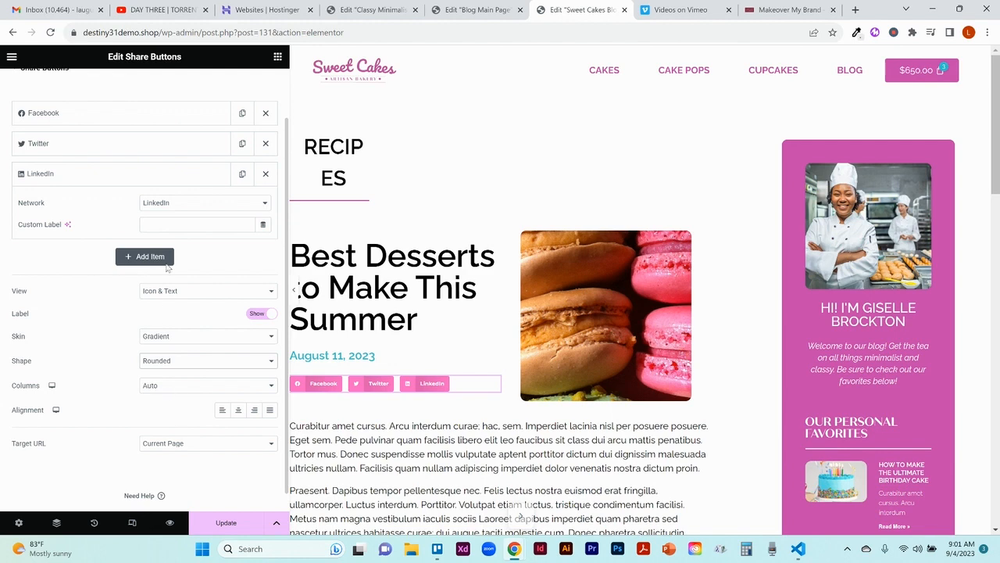
scroll(196, 141, "up", 1)
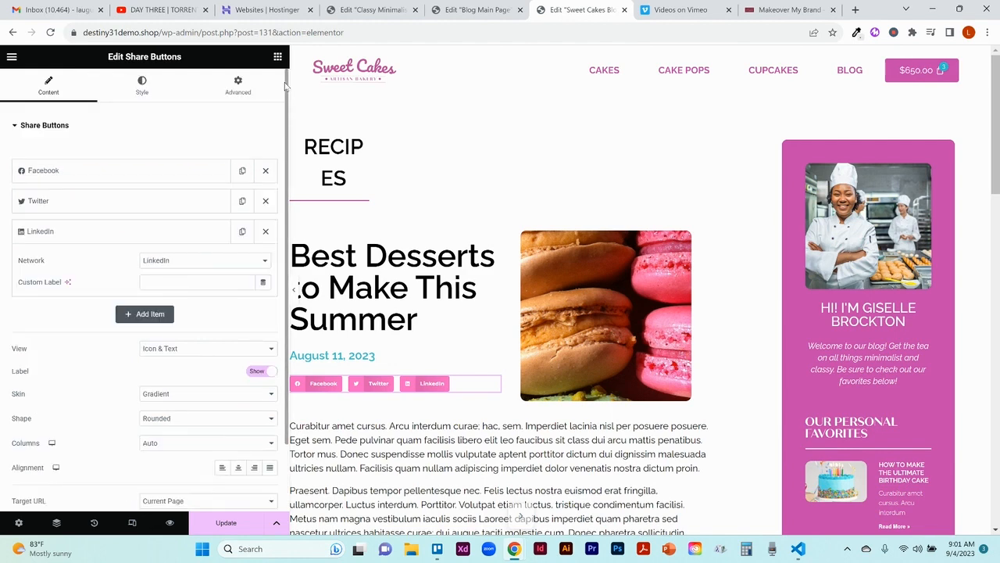
left_click(144, 87)
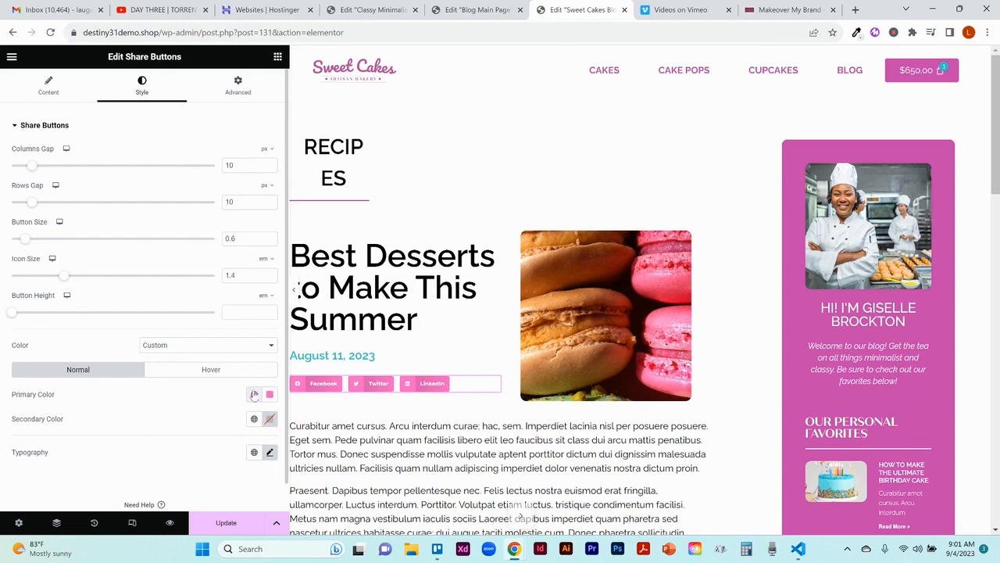
left_click(207, 373)
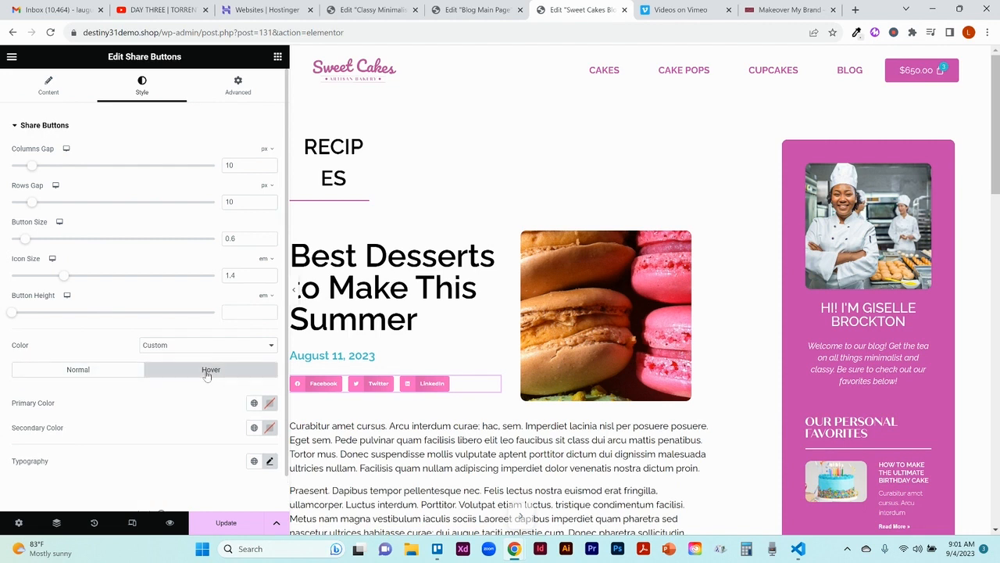
left_click(119, 373)
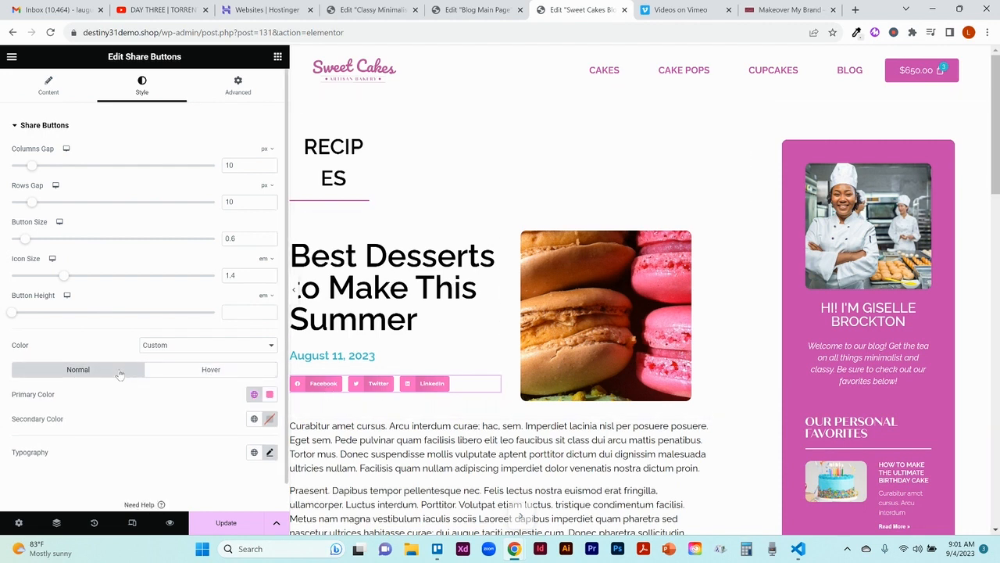
Step: Try the Official color scheme on the share buttons before returning them to Custom
left_click(205, 347)
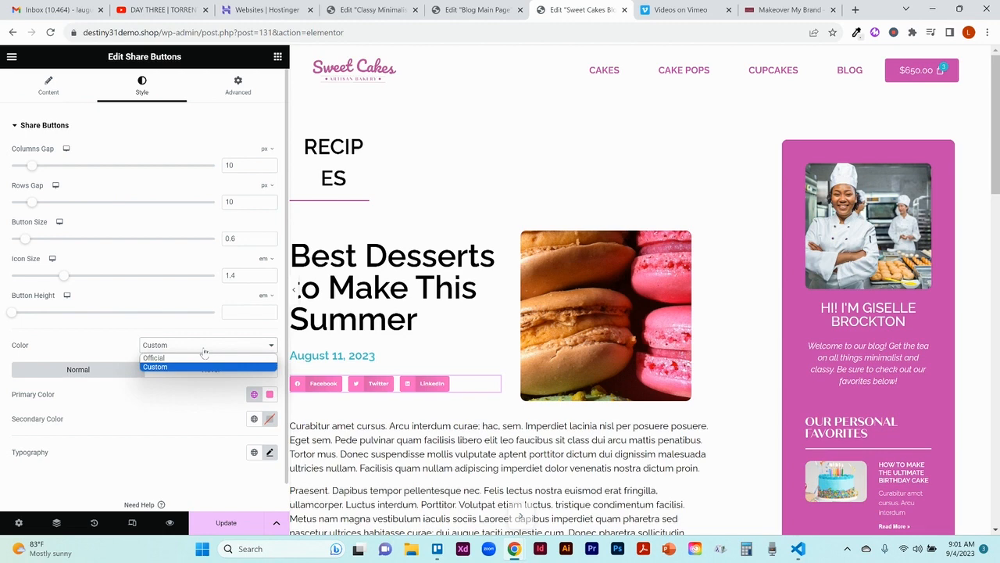
left_click(204, 358)
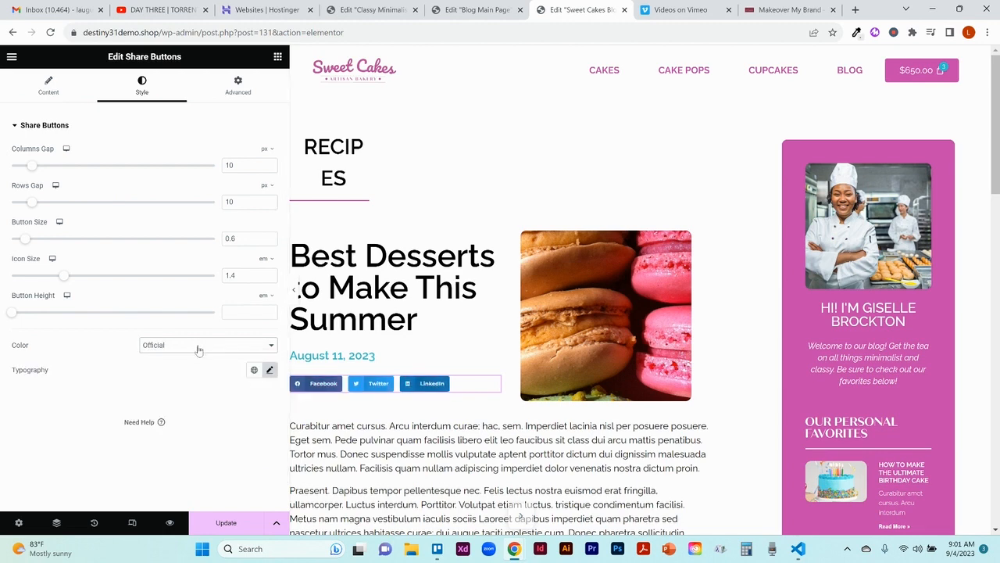
left_click(197, 346)
left_click(194, 366)
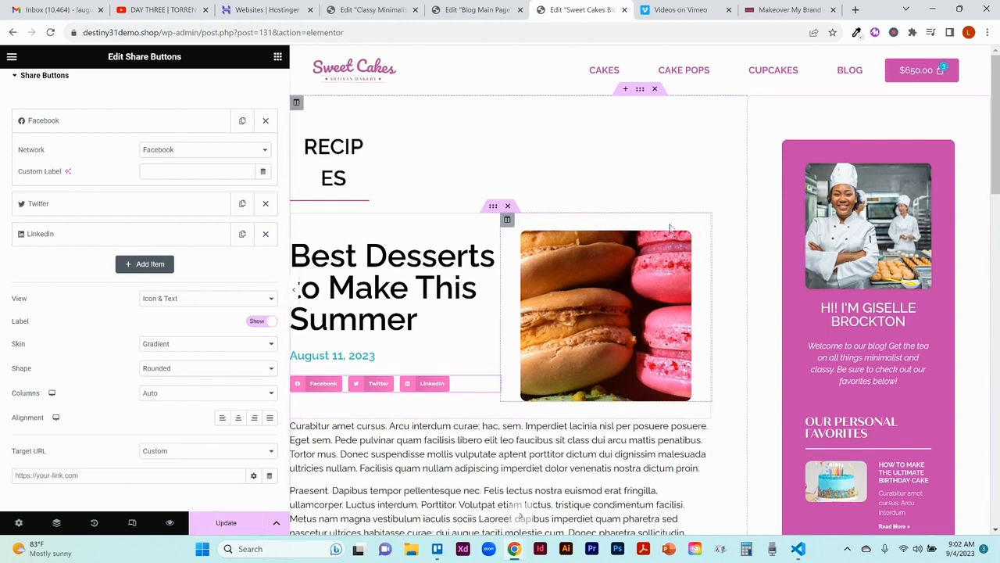
Step: Try a 200 px border radius on the post's featured image before setting all corners to 20 px
left_click(704, 239)
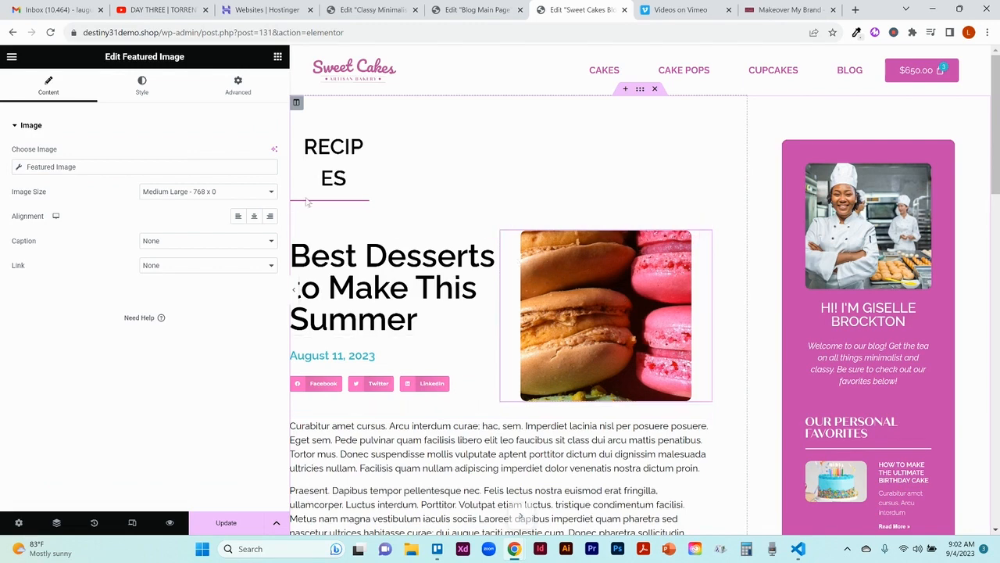
left_click(141, 91)
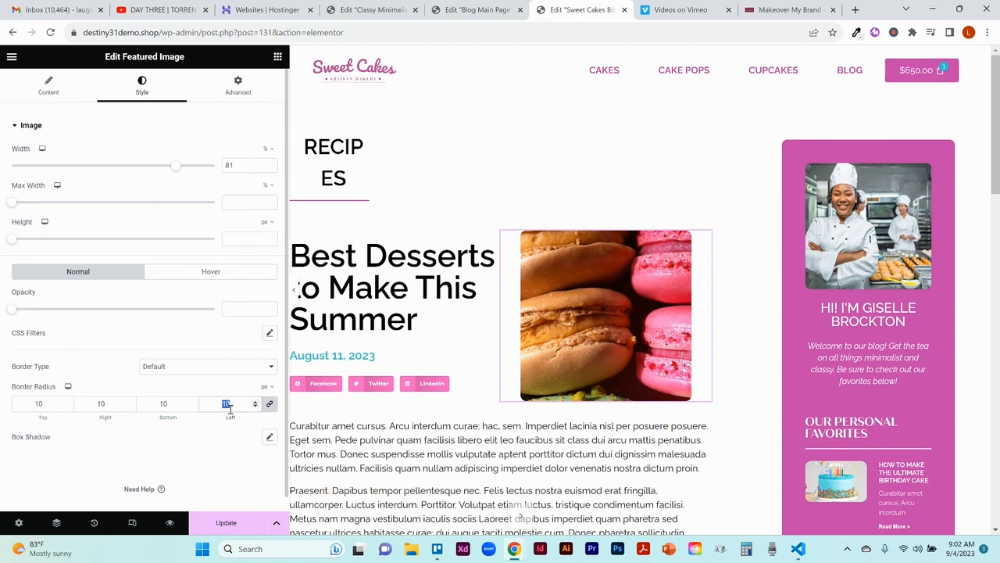
type("200")
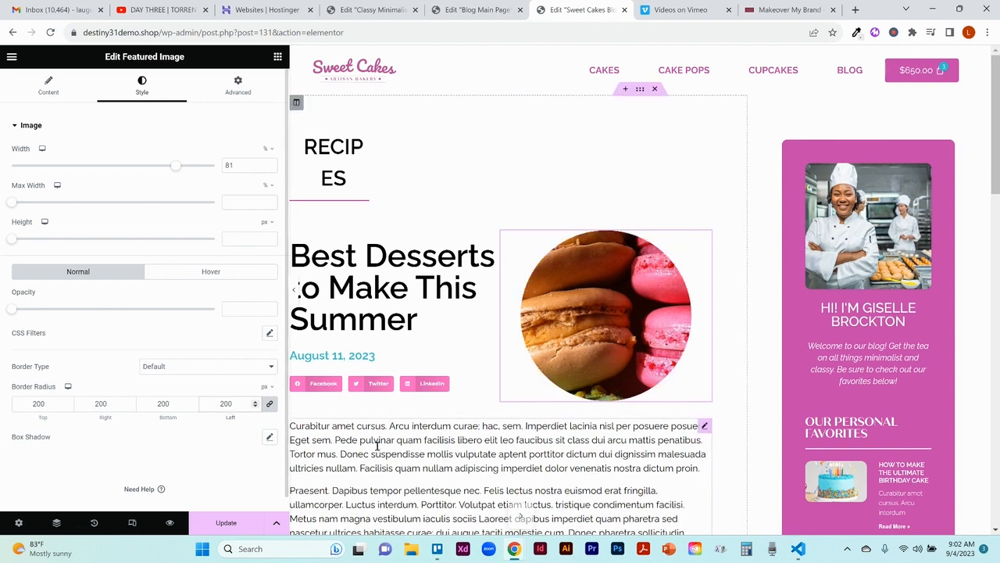
double_click(225, 403)
type("20")
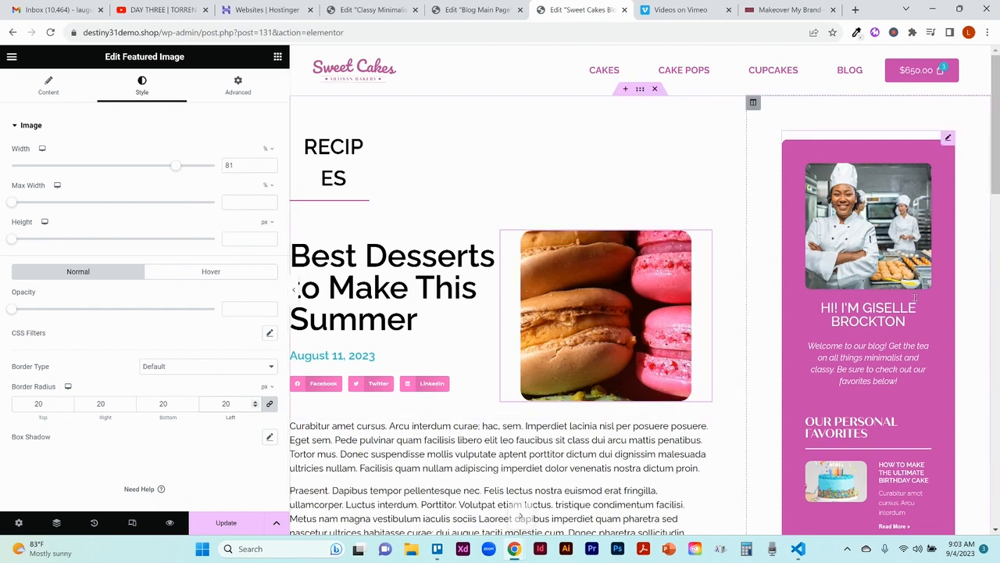
Step: Examine the Post Content widget's style settings, including its alignment, text color and typography
scroll(807, 226, "down", 3)
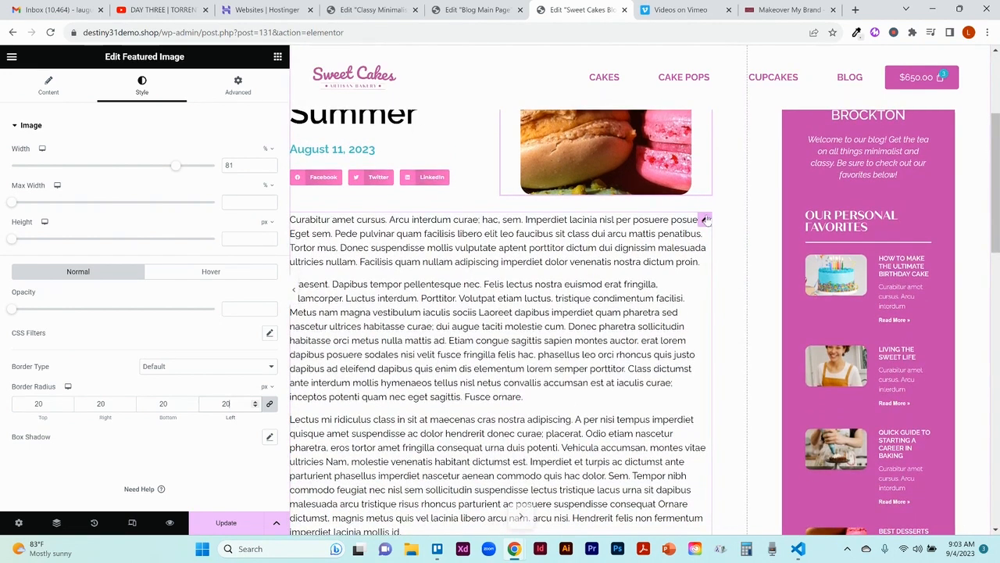
left_click(705, 219)
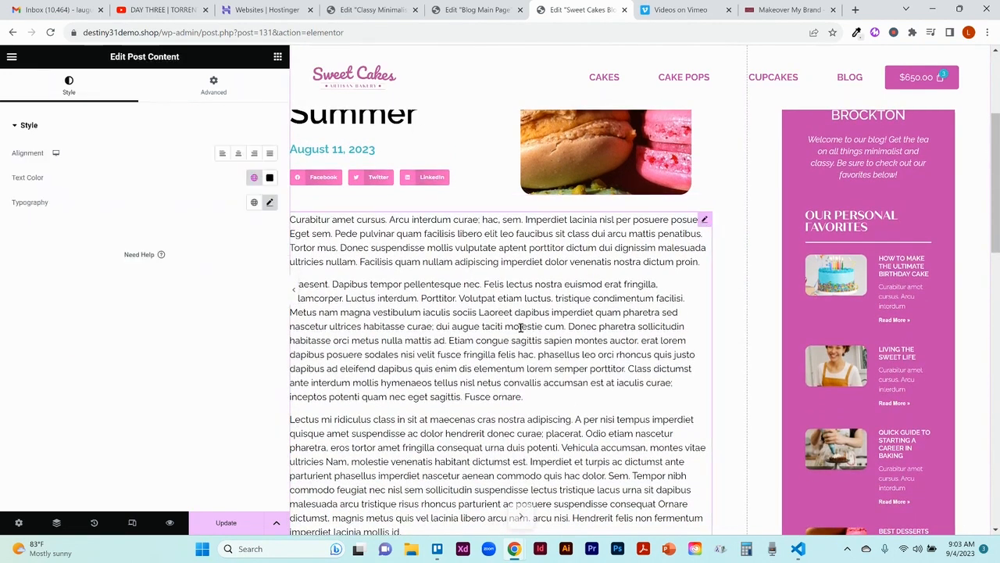
left_click(270, 202)
left_click(269, 203)
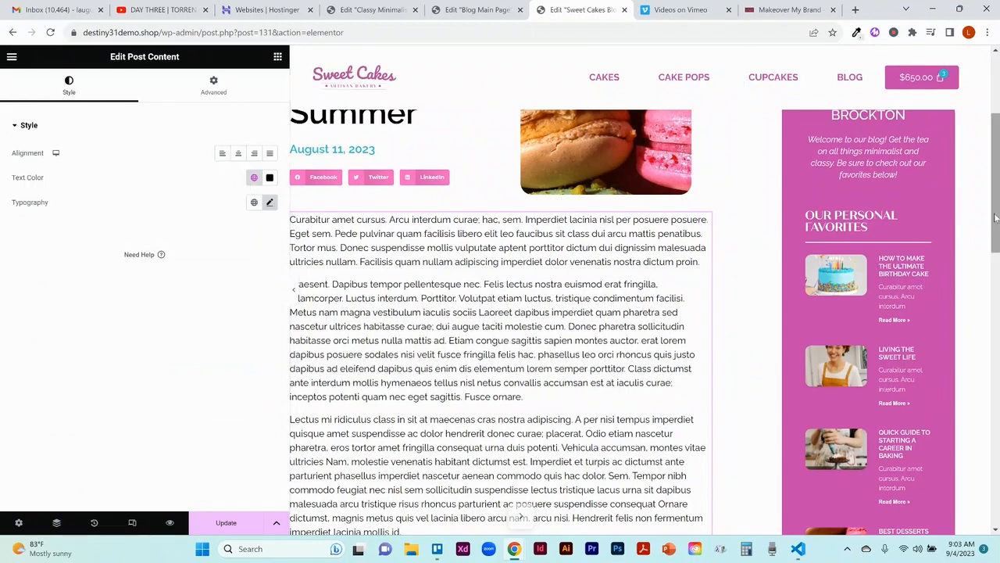
Step: Review the Post Navigation widget's content options and its label and arrow style settings below the post content
left_click_drag(996, 218, 996, 422)
left_click(501, 366)
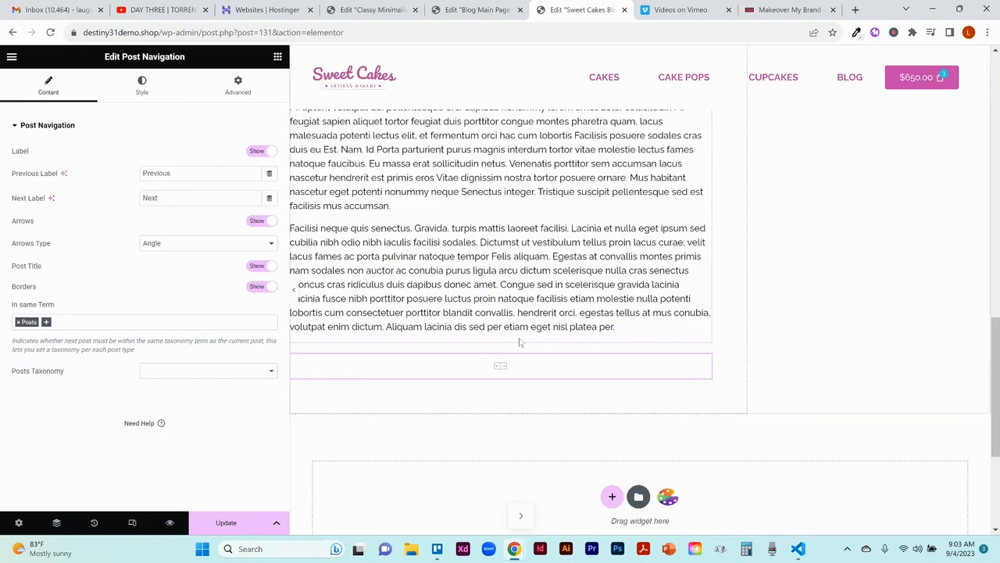
mouse_move(706, 367)
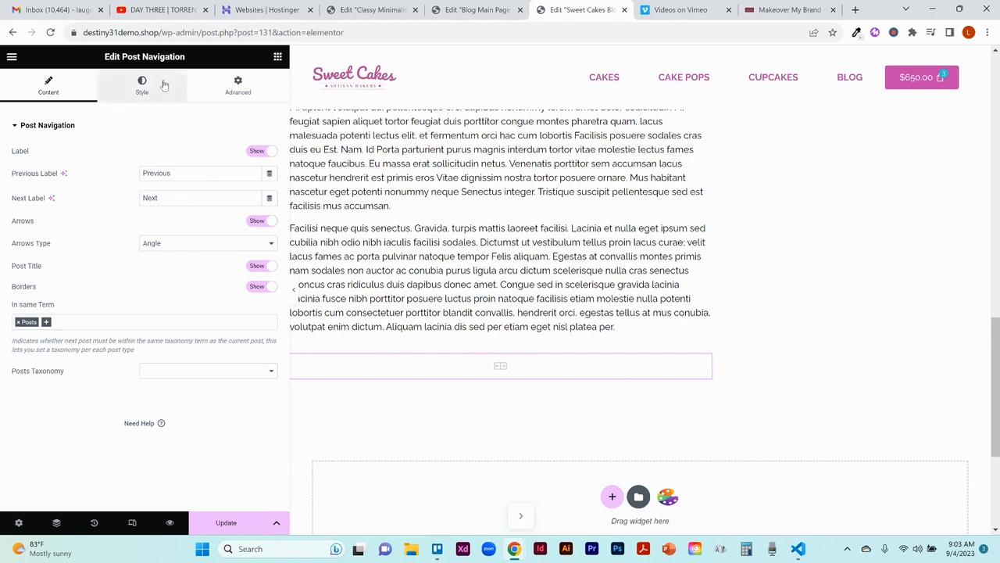
left_click(165, 85)
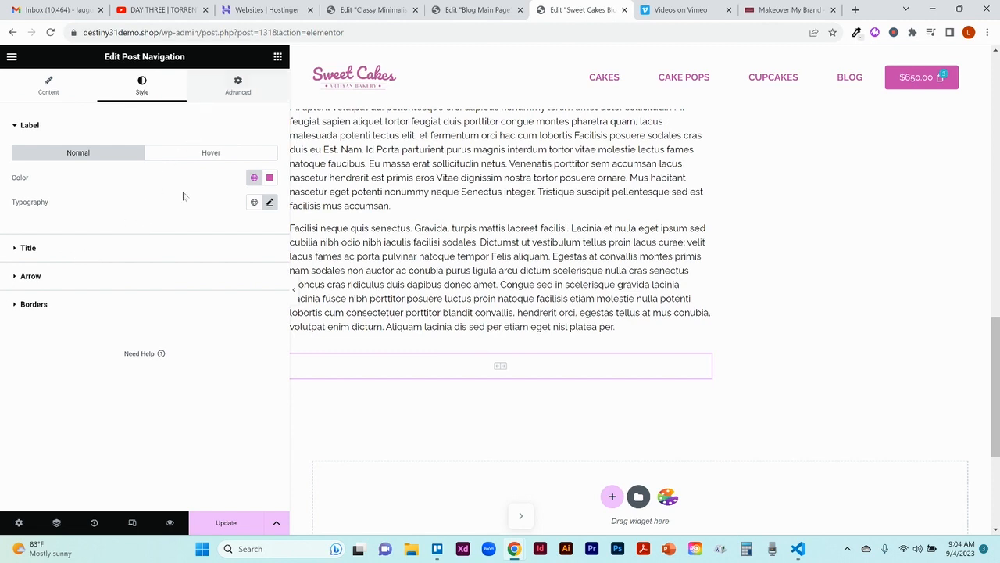
left_click(140, 286)
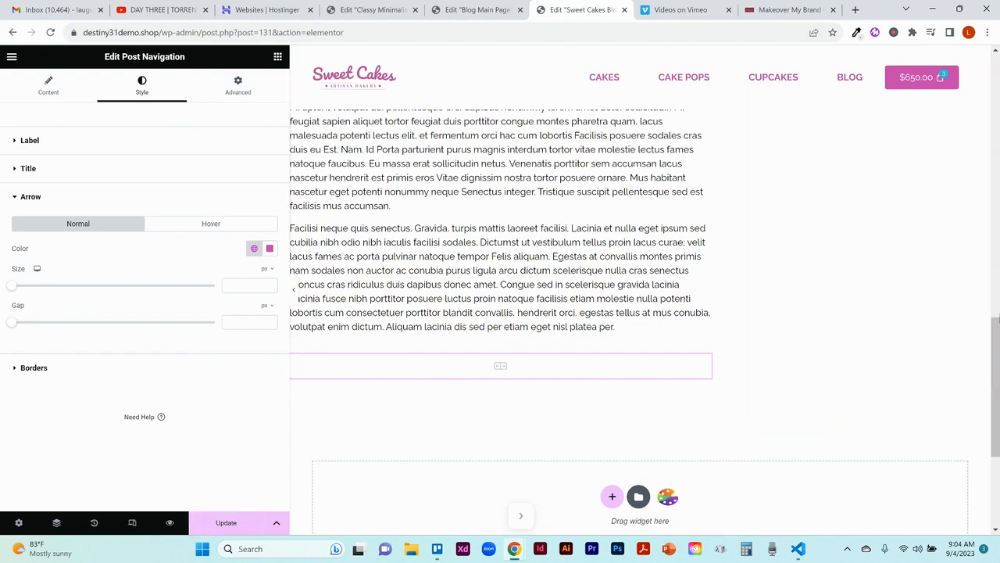
left_click_drag(996, 326, 996, 151)
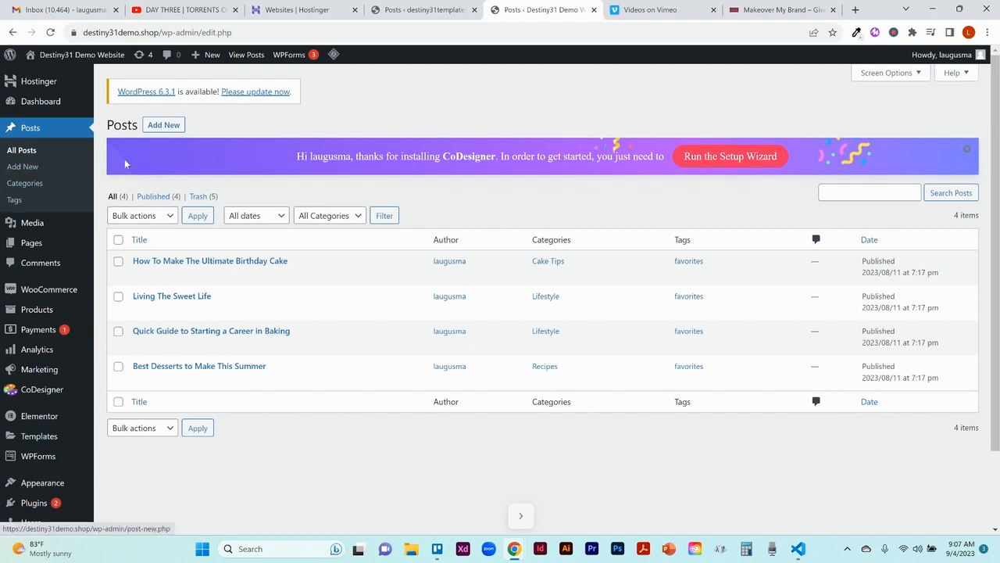
Step: Switch to the destiny31templates.com dashboard and review its post categories, including the edit page of the Accessories category
left_click(392, 16)
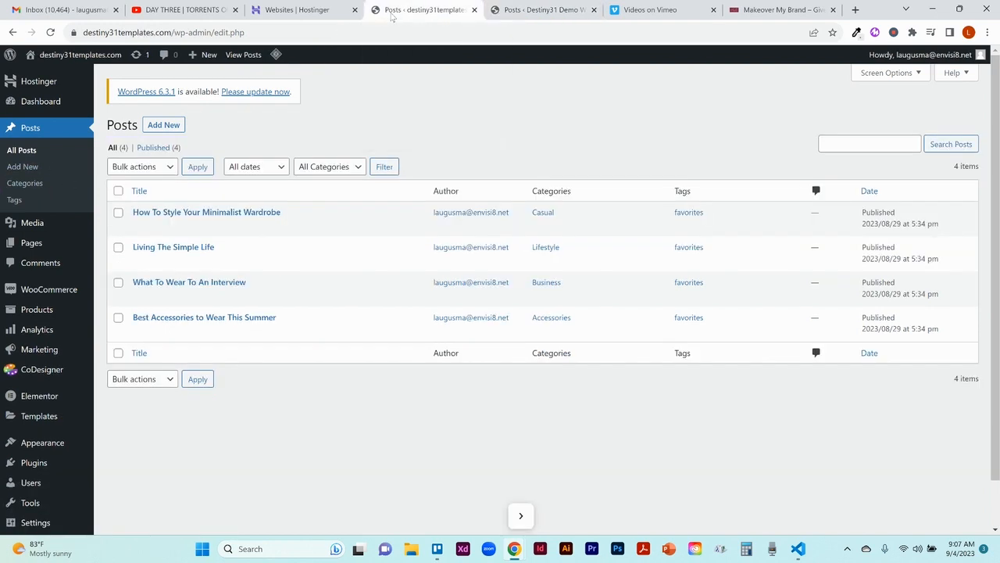
left_click(25, 183)
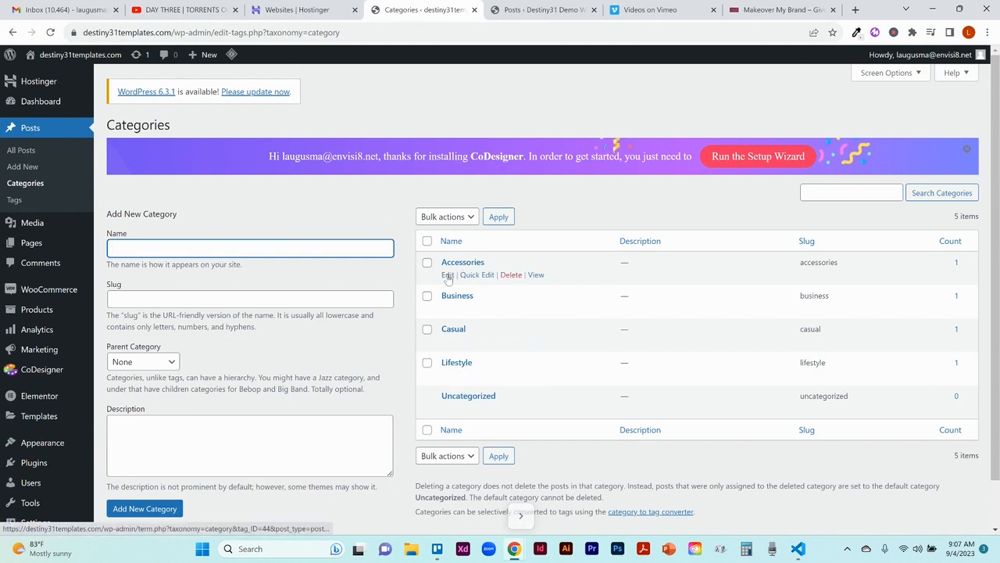
left_click(448, 275)
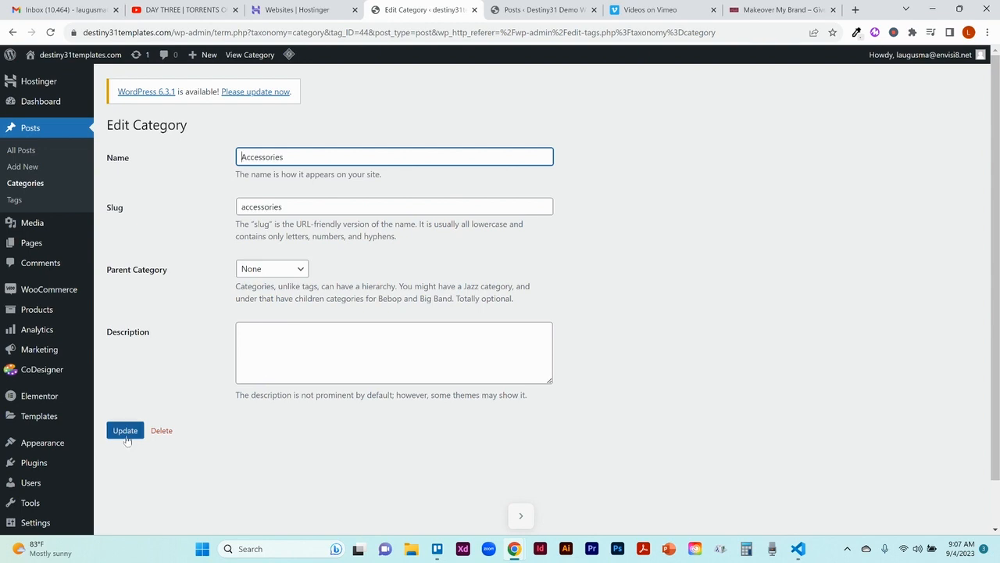
left_click(39, 182)
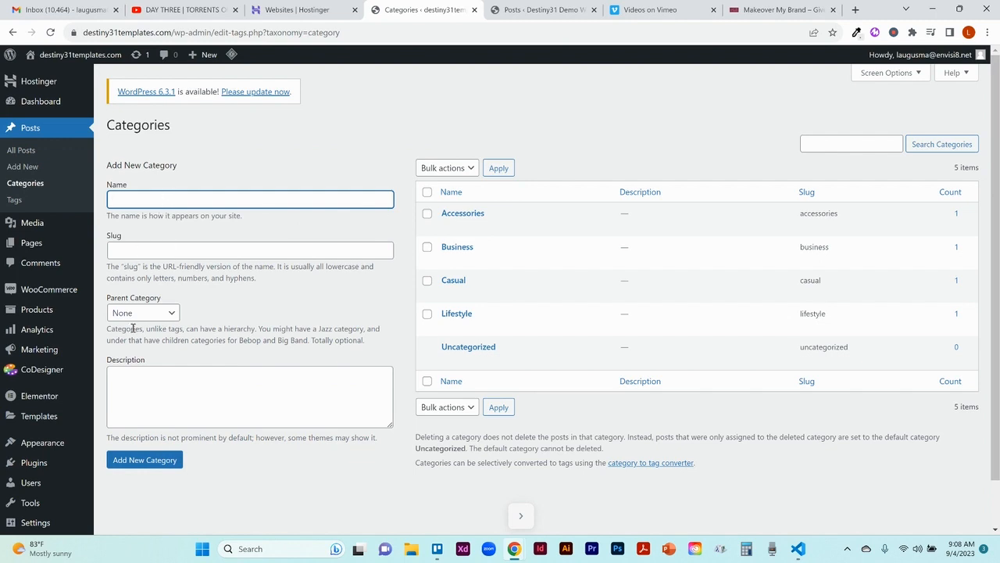
Step: Switch to the Destiny31 Demo Website dashboard and review its post categories and tags
left_click(515, 10)
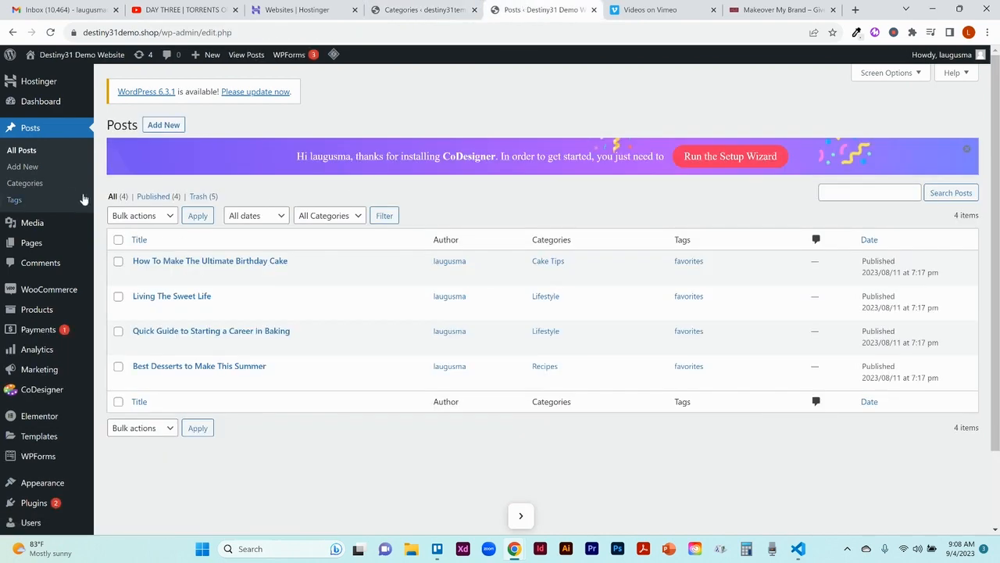
left_click(43, 188)
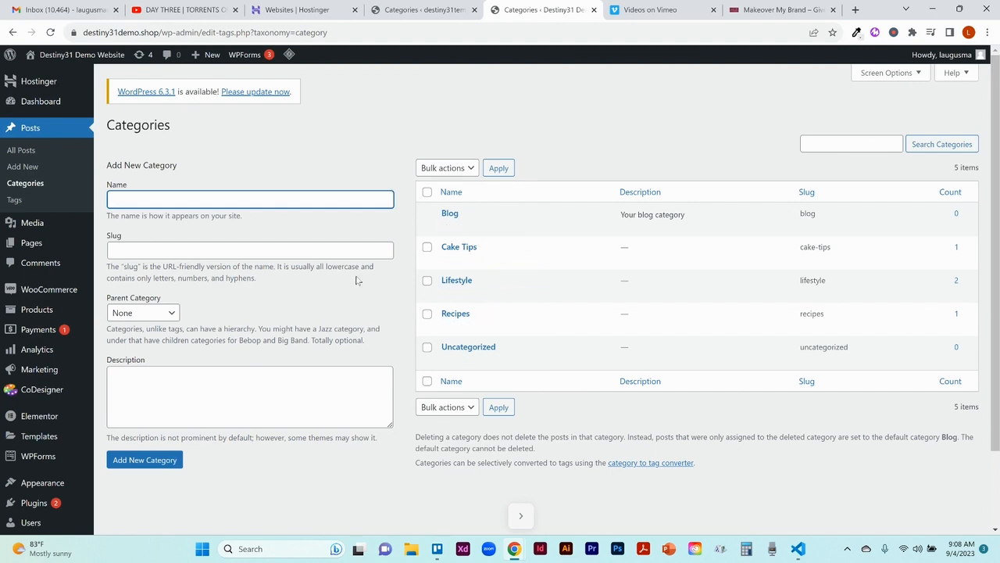
left_click(23, 202)
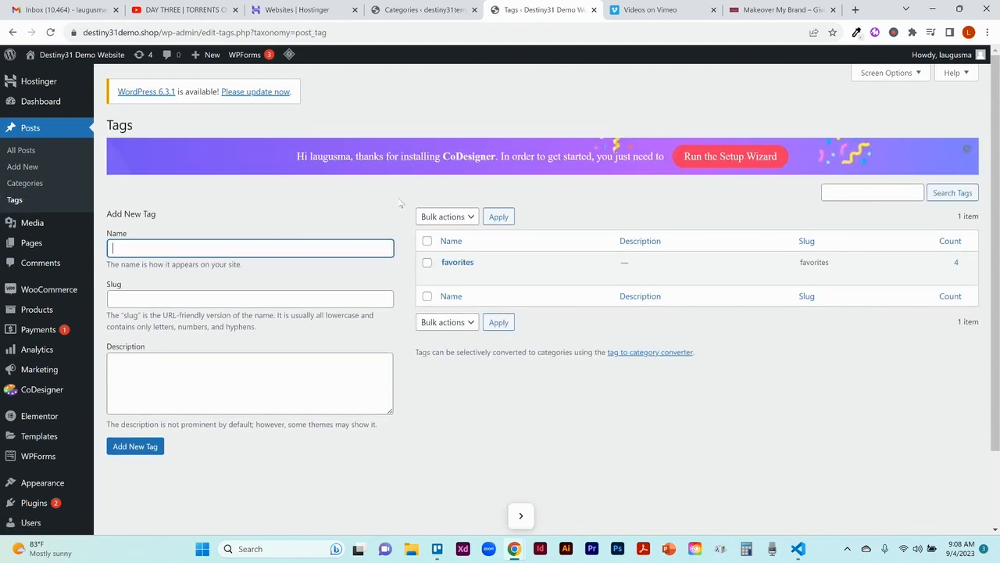
mouse_move(480, 283)
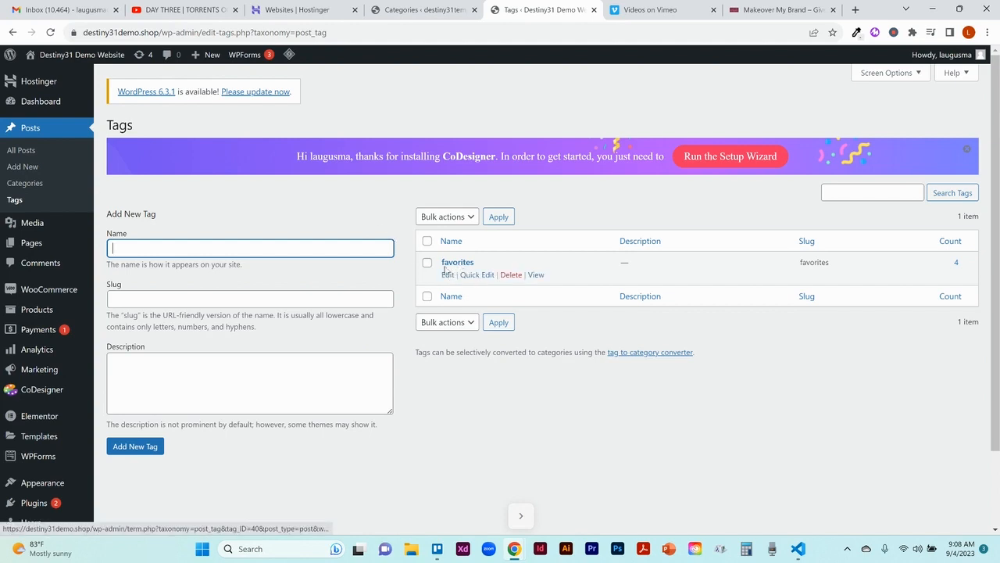
Step: Check the post tags on destiny31templates.com and return to the demo site's dashboard
left_click(419, 11)
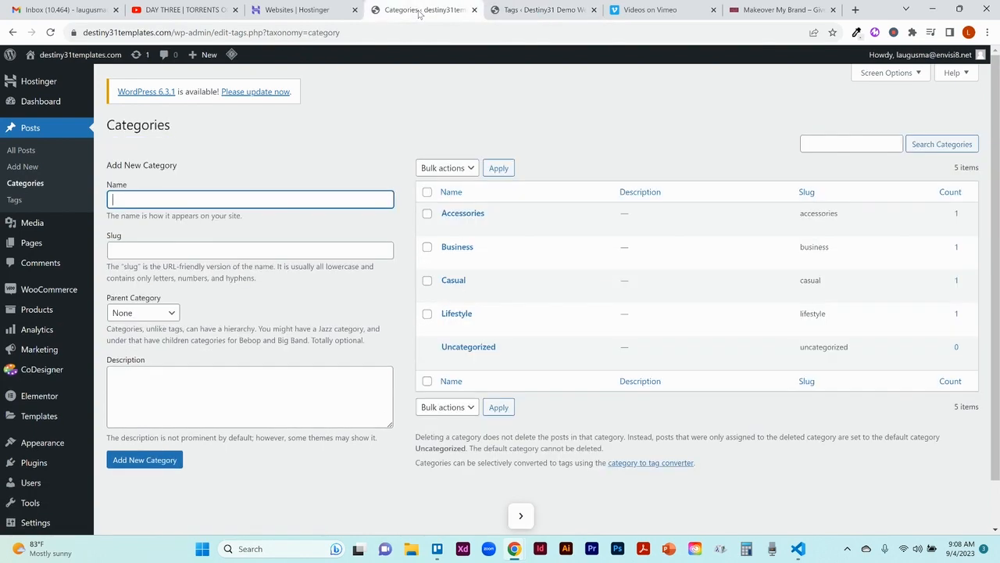
left_click(14, 200)
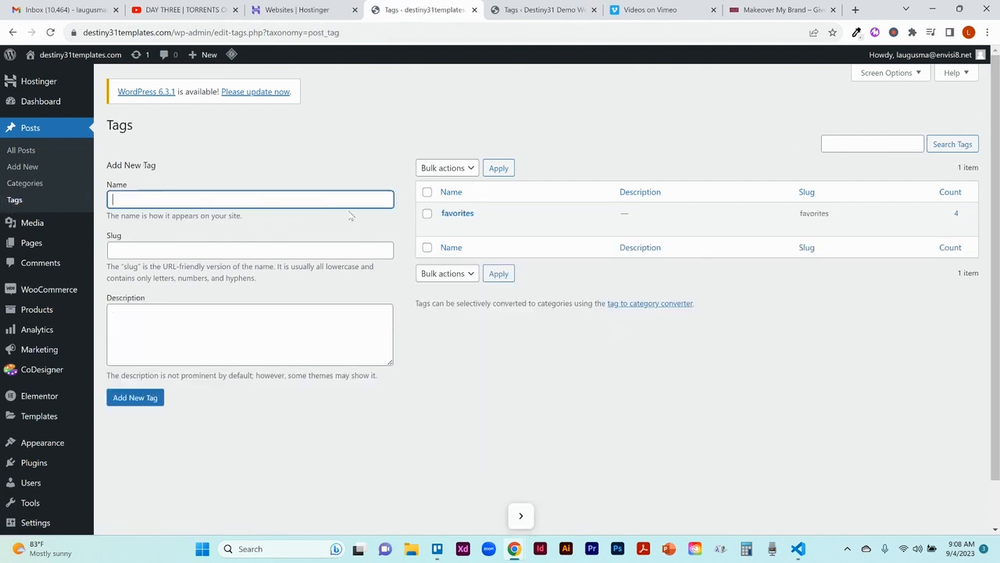
left_click(536, 20)
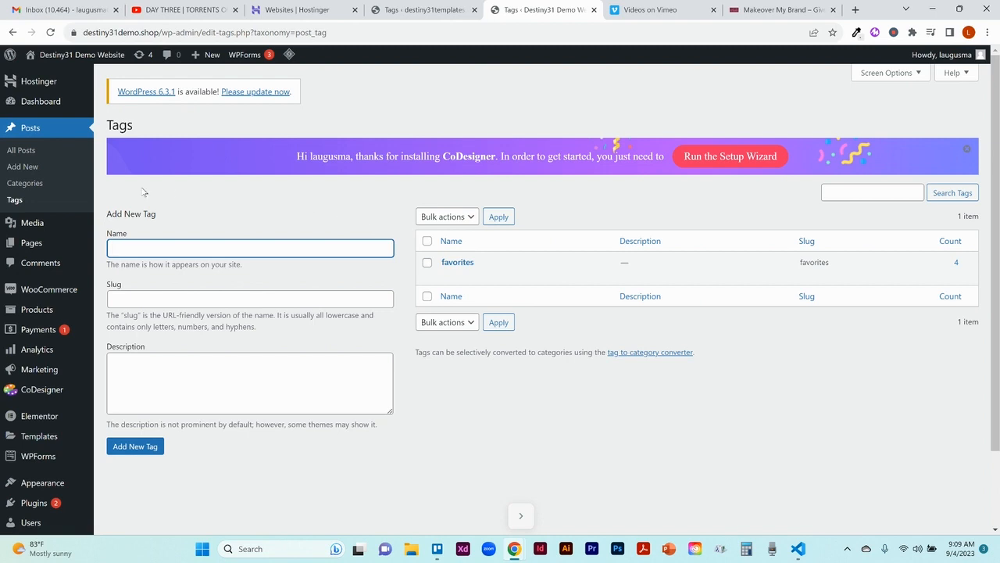
Step: Create a new post on the demo site and enter a "Test content" paragraph as its body
left_click(34, 154)
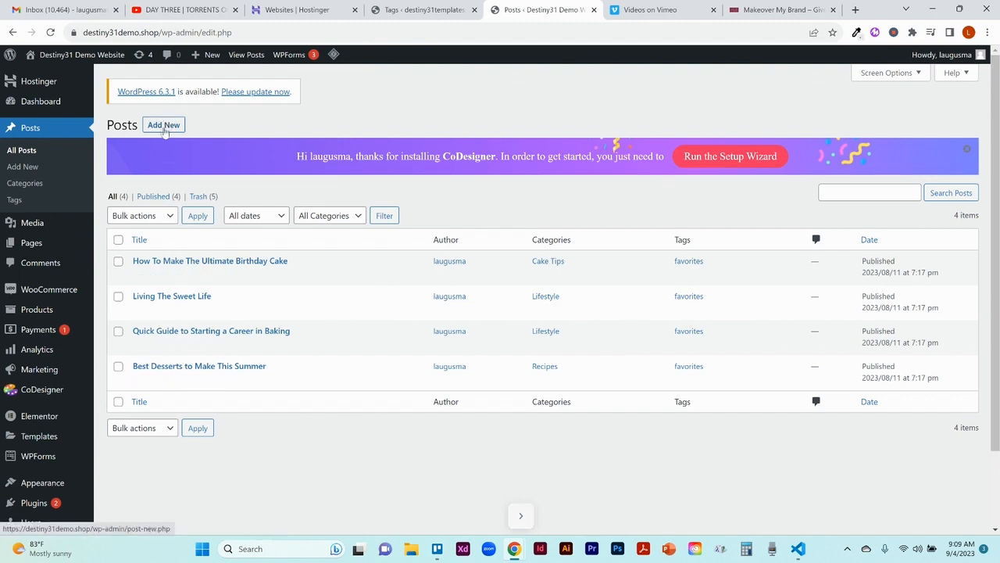
left_click(165, 129)
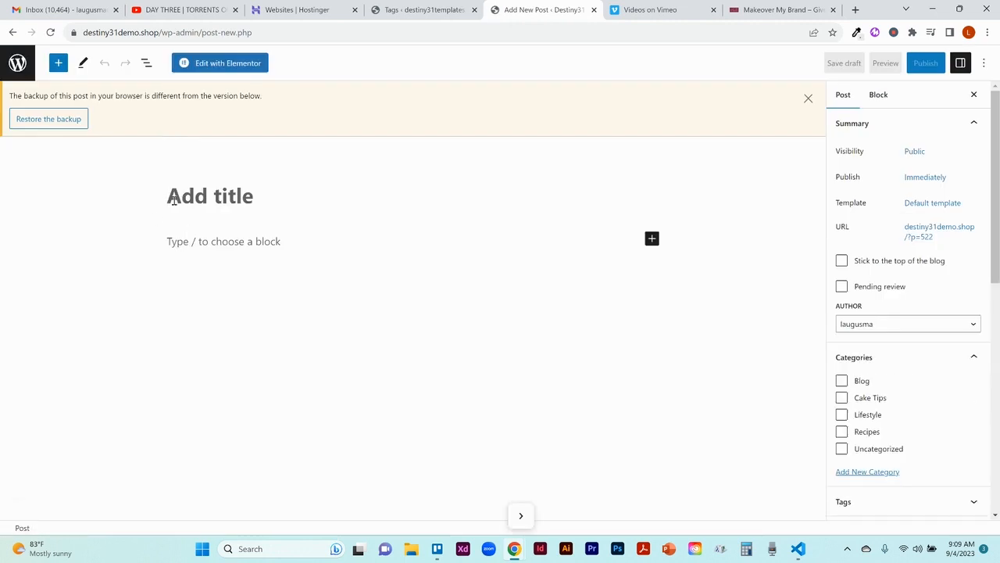
left_click(176, 242)
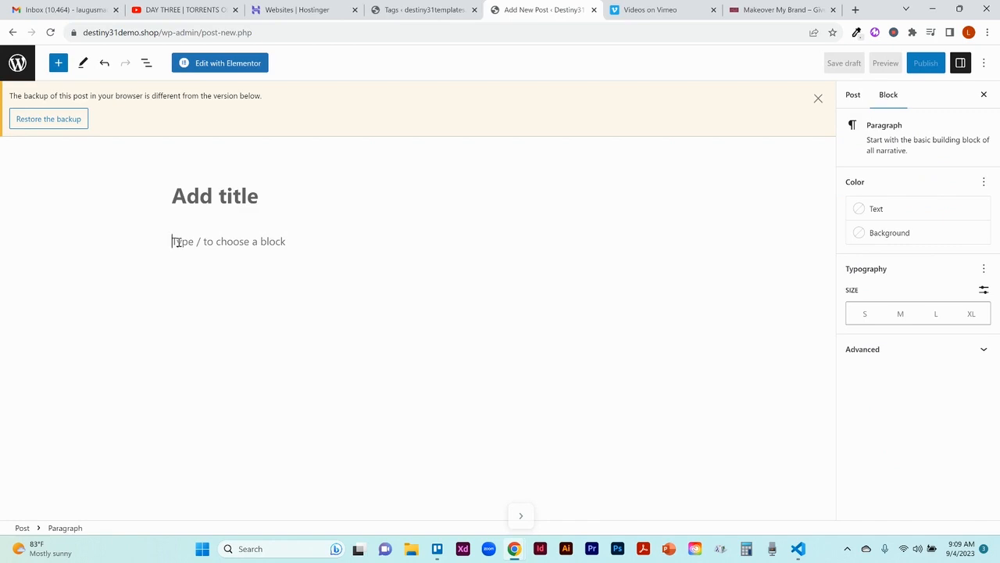
type("Tets")
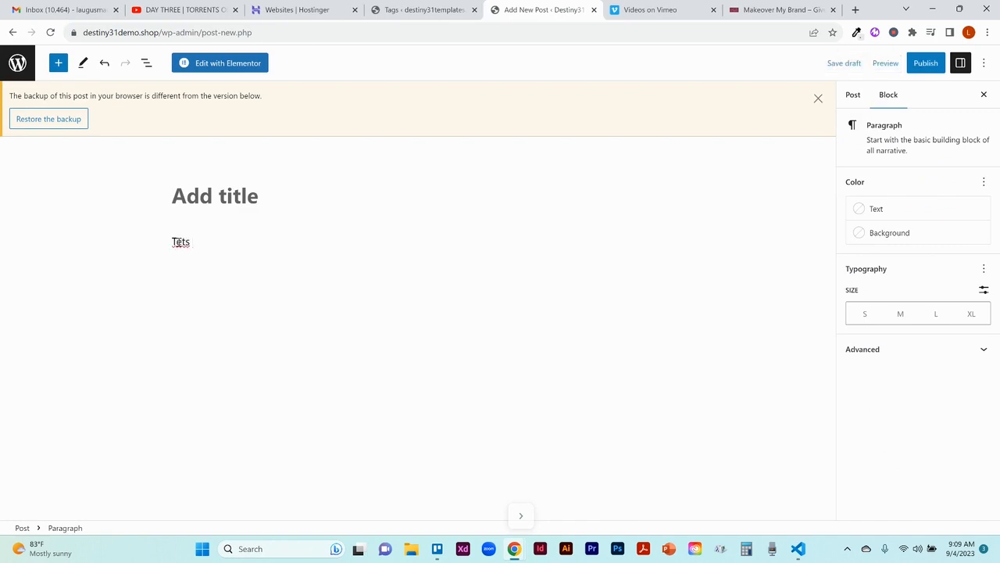
key("BackSpace")
type("content")
key("Return")
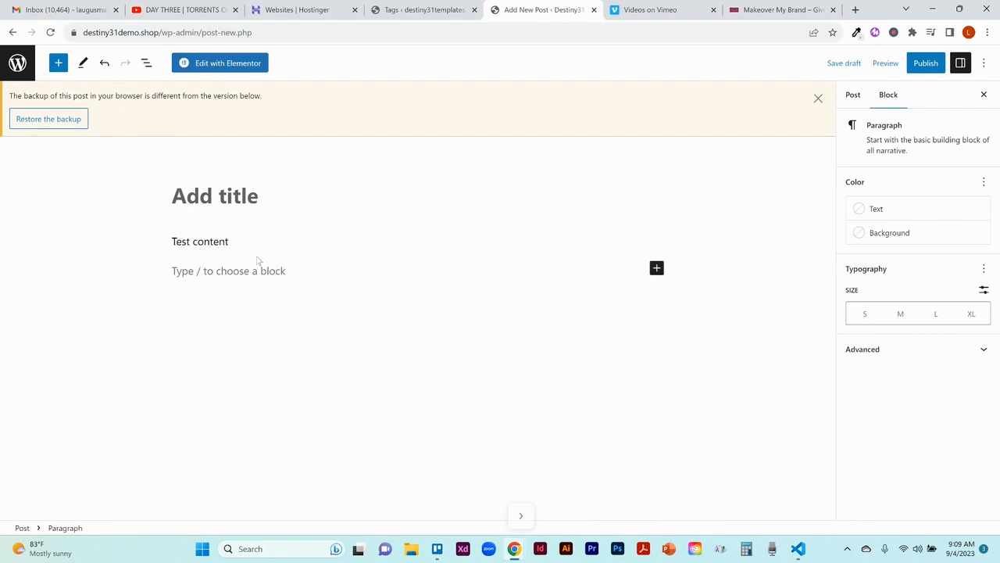
Step: Browse the full block library for the new post, including the available blocks, patterns and media sources
left_click(656, 268)
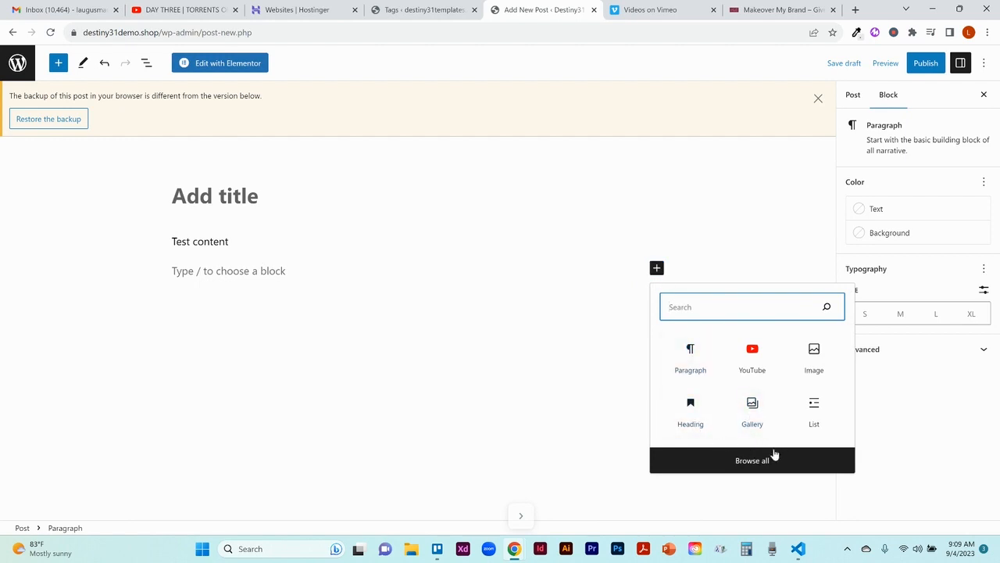
left_click(752, 461)
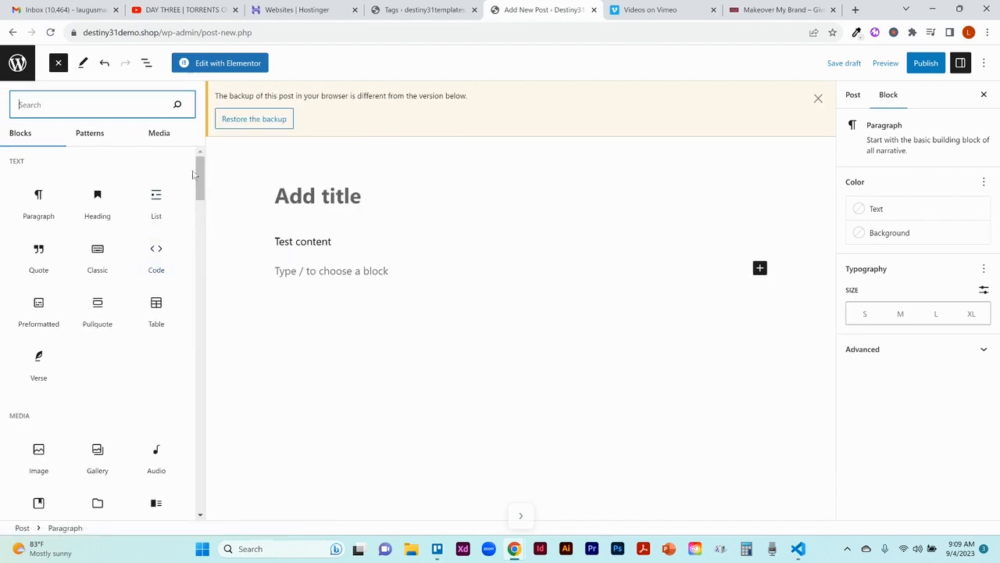
left_click_drag(199, 178, 200, 225)
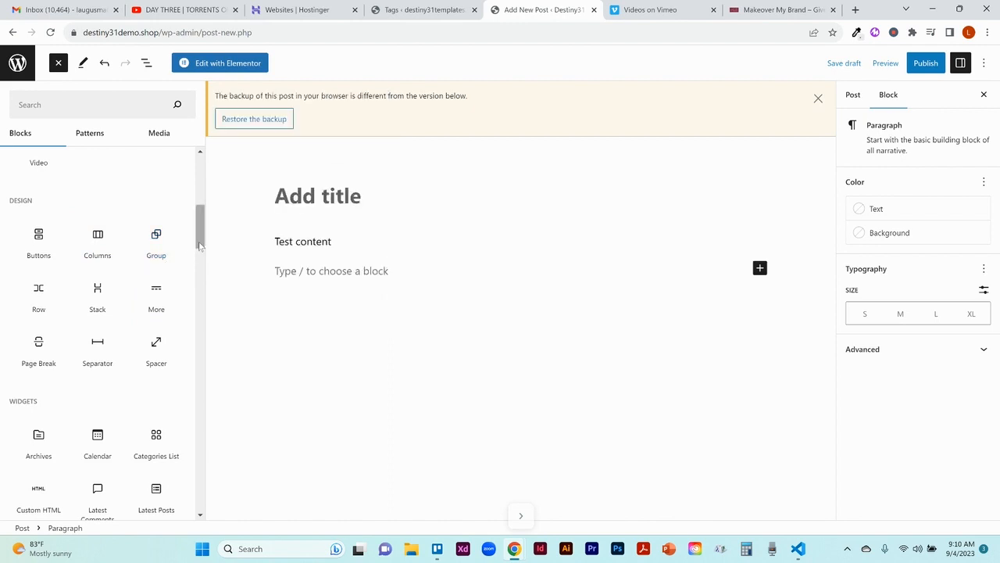
left_click_drag(200, 246, 200, 265)
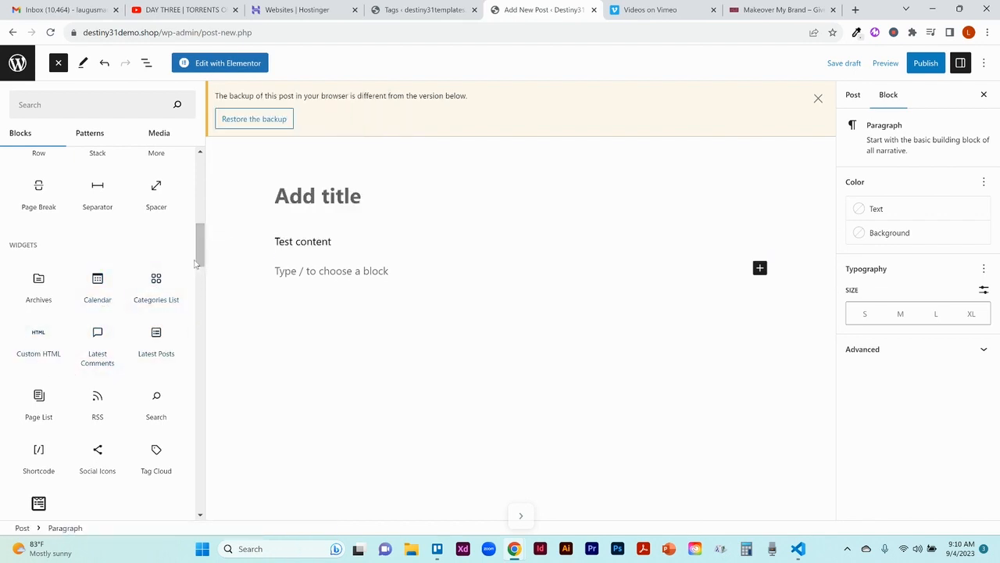
left_click_drag(199, 264, 198, 164)
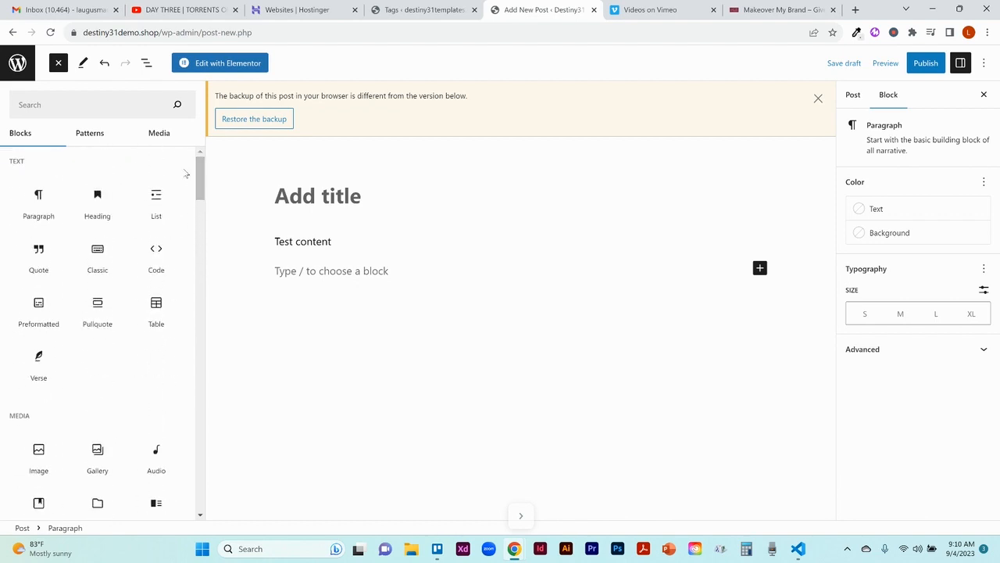
left_click(82, 138)
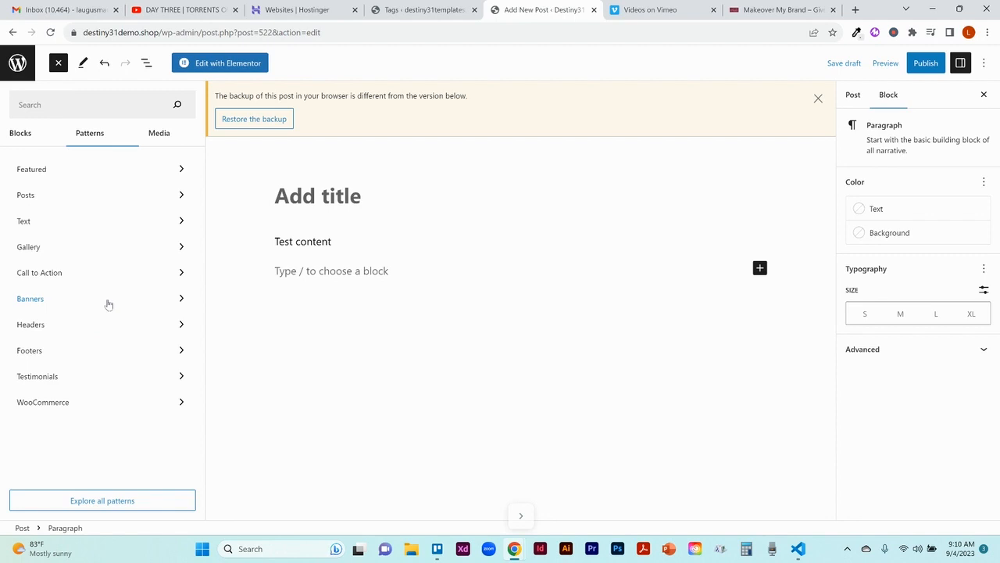
left_click(166, 134)
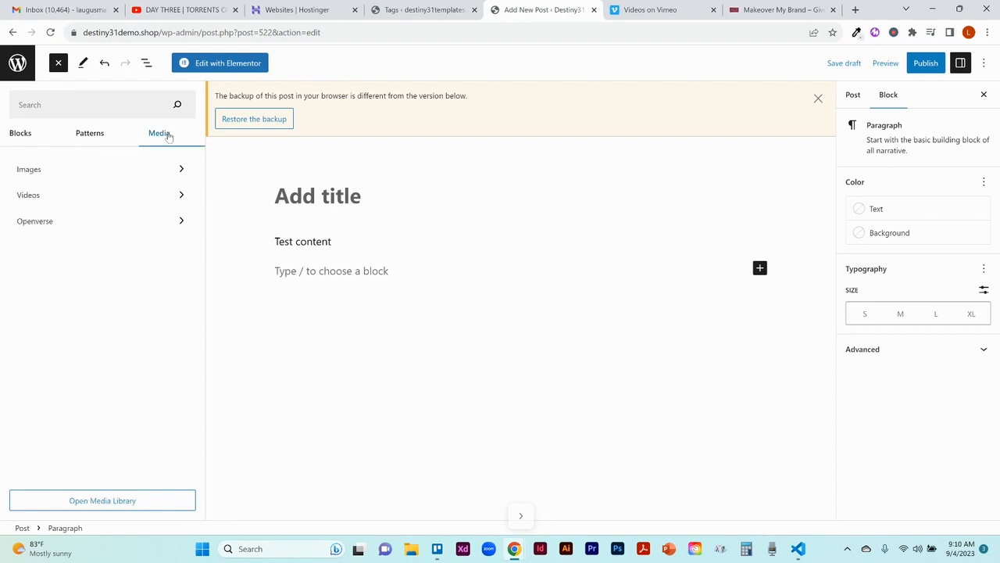
Step: Leave the new post without saving it and return to the list of all posts
left_click(30, 148)
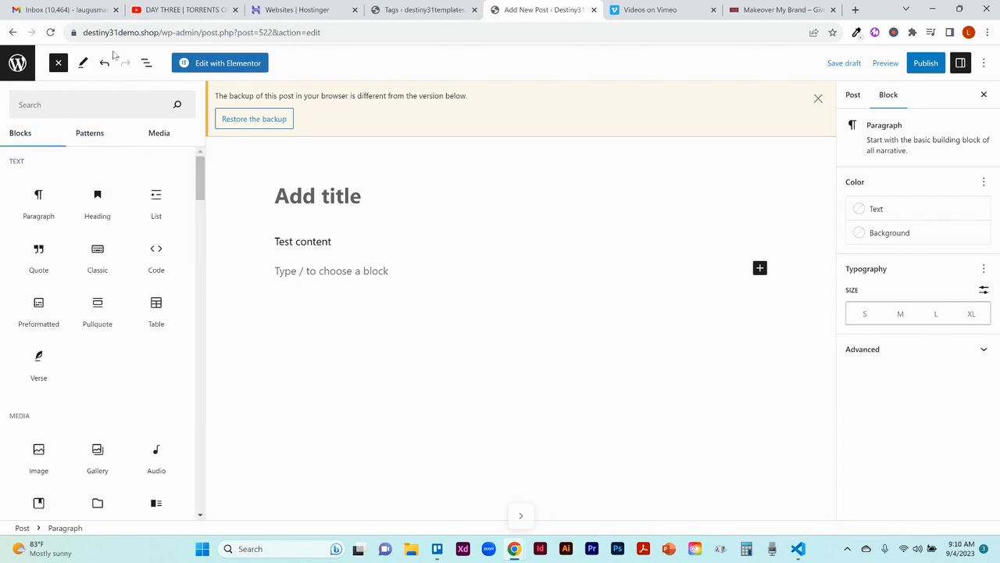
left_click(13, 33)
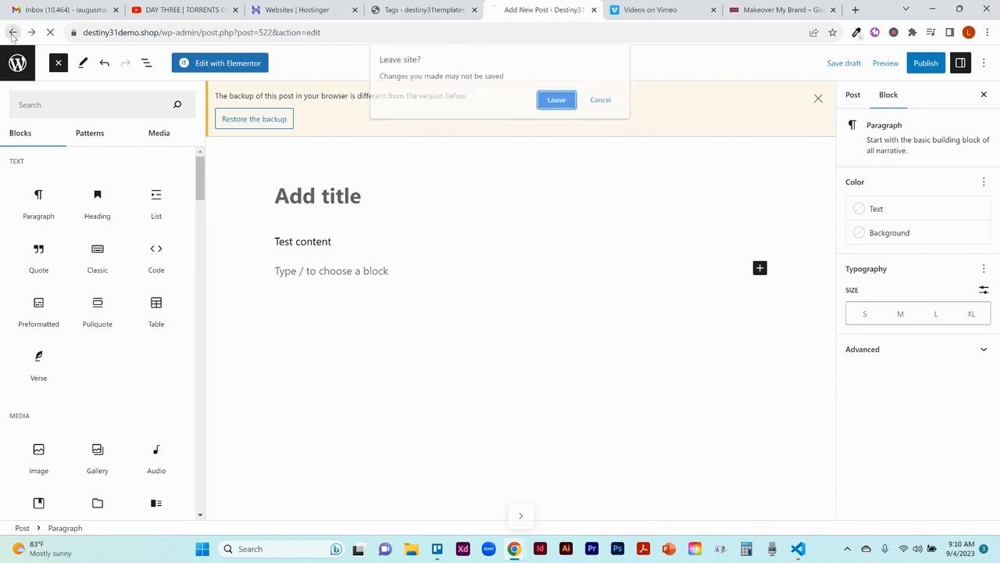
left_click(557, 100)
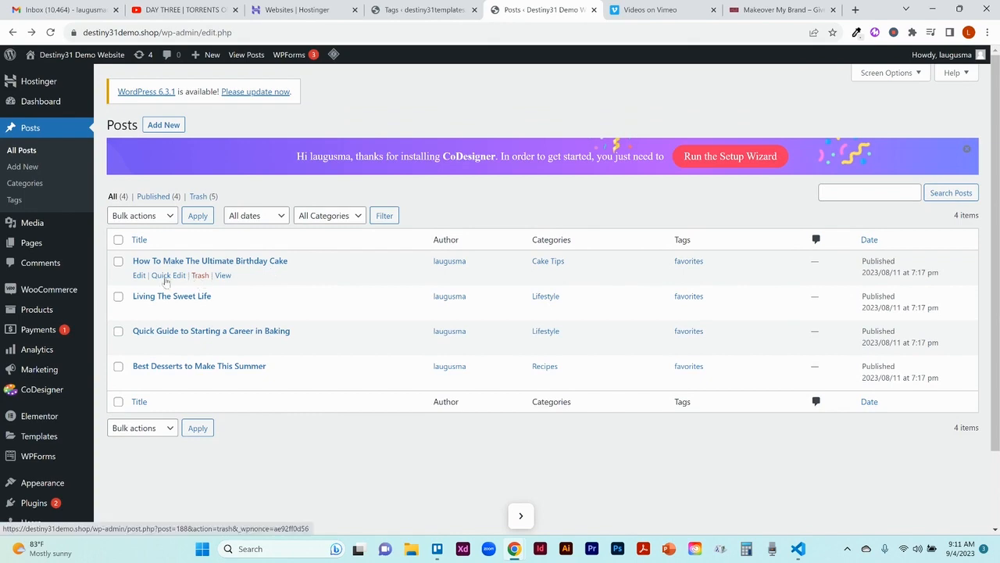
Step: Open the post "How To Make The Ultimate Birthday Cake" for editing and show its post-level settings
left_click(138, 276)
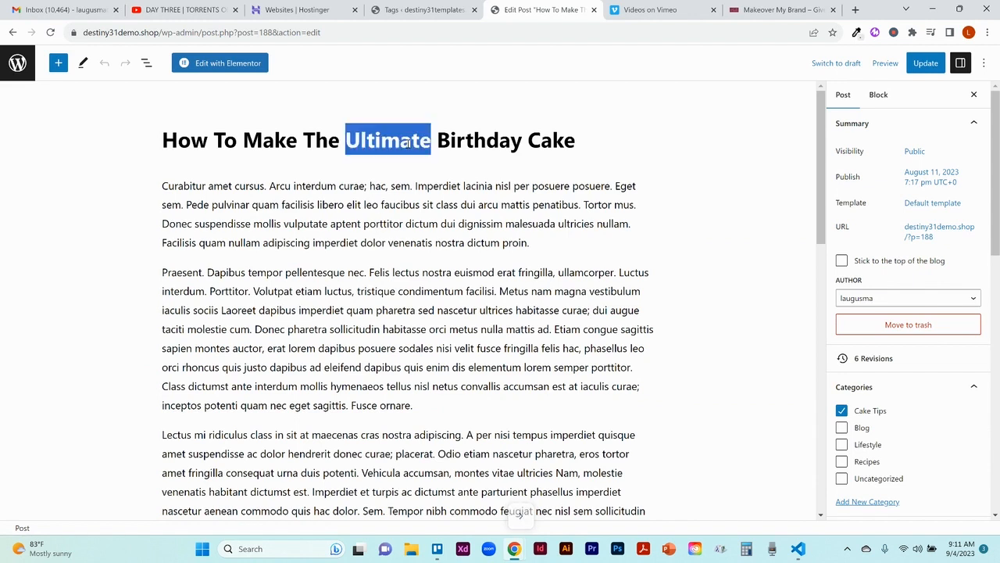
triple_click(407, 143)
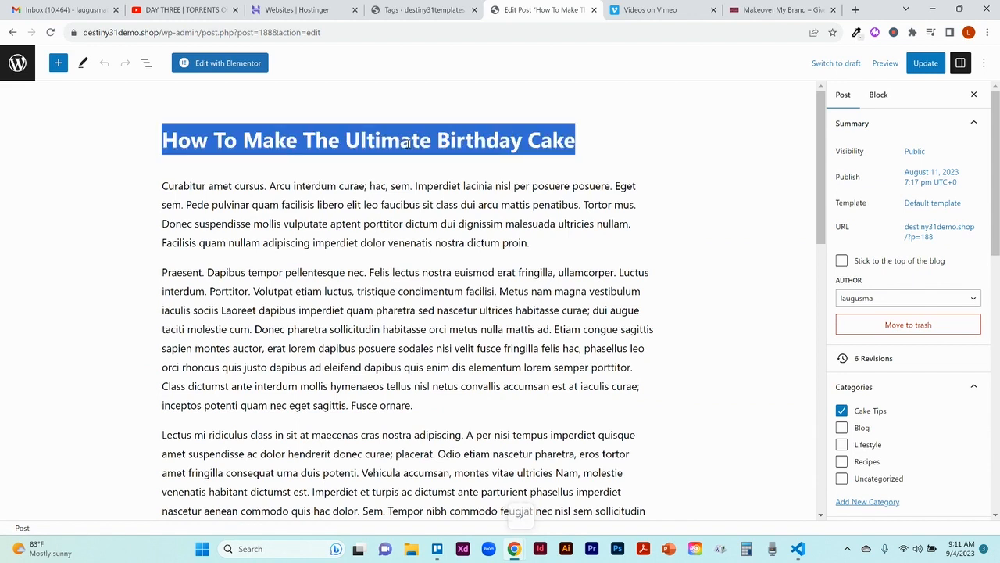
left_click(581, 208)
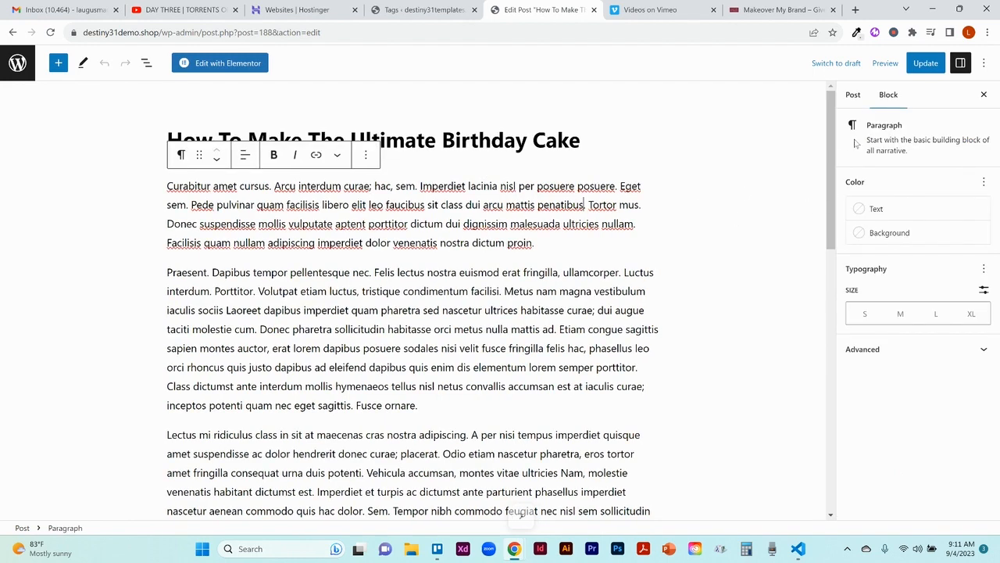
left_click(853, 95)
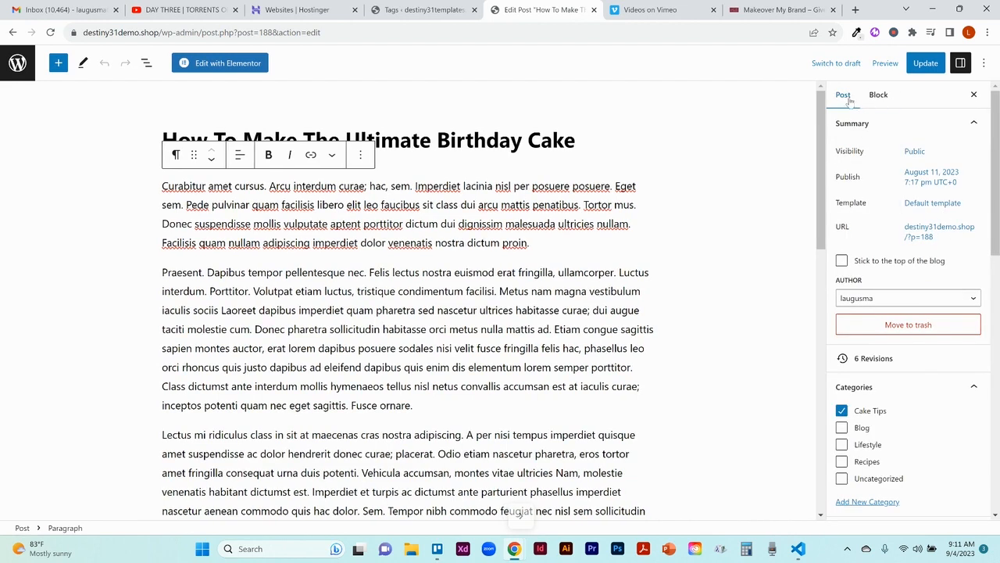
Step: Add the existing "favorites" tag to the birthday cake post and update the post
left_click_drag(998, 160, 999, 221)
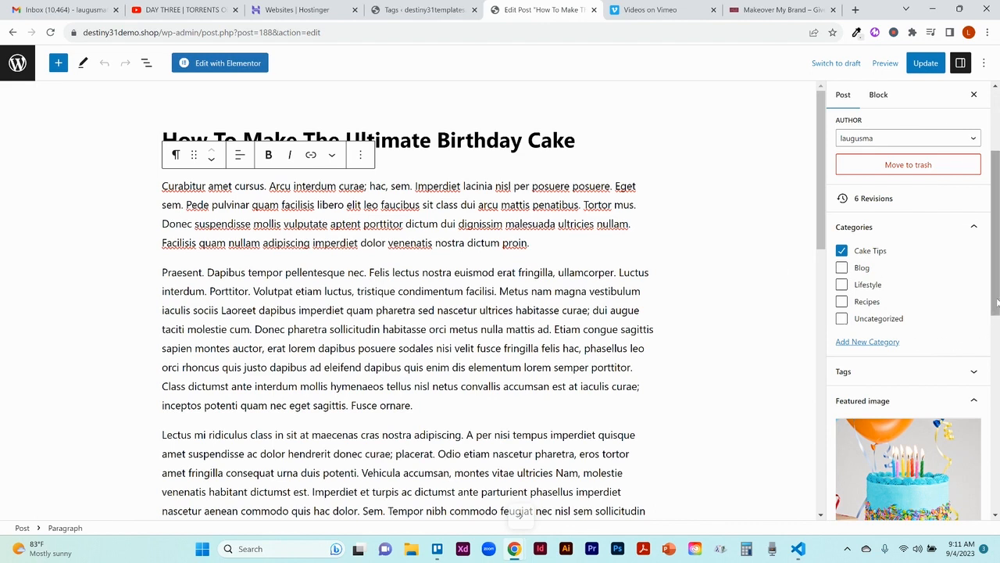
scroll(997, 304, "down", 1)
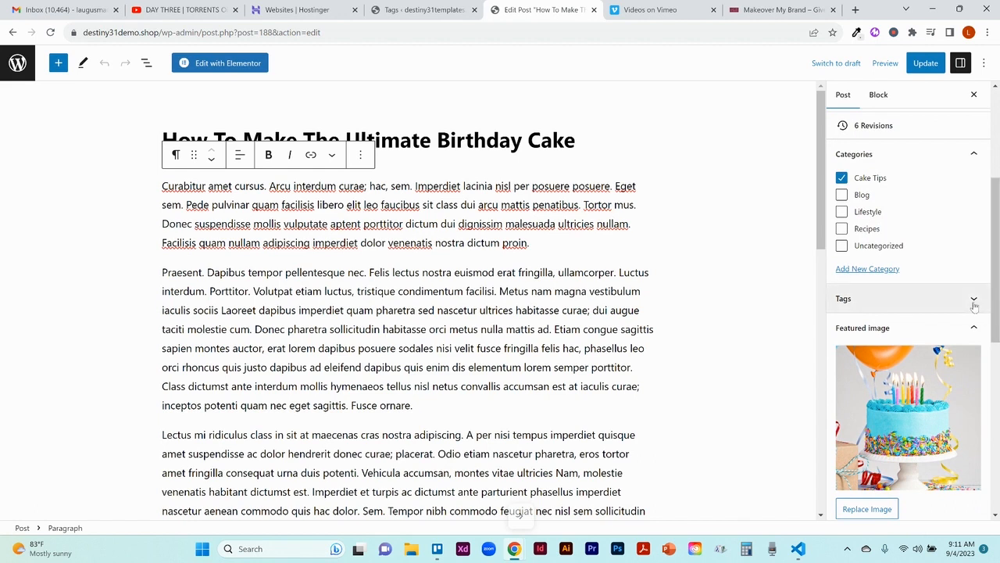
left_click(974, 301)
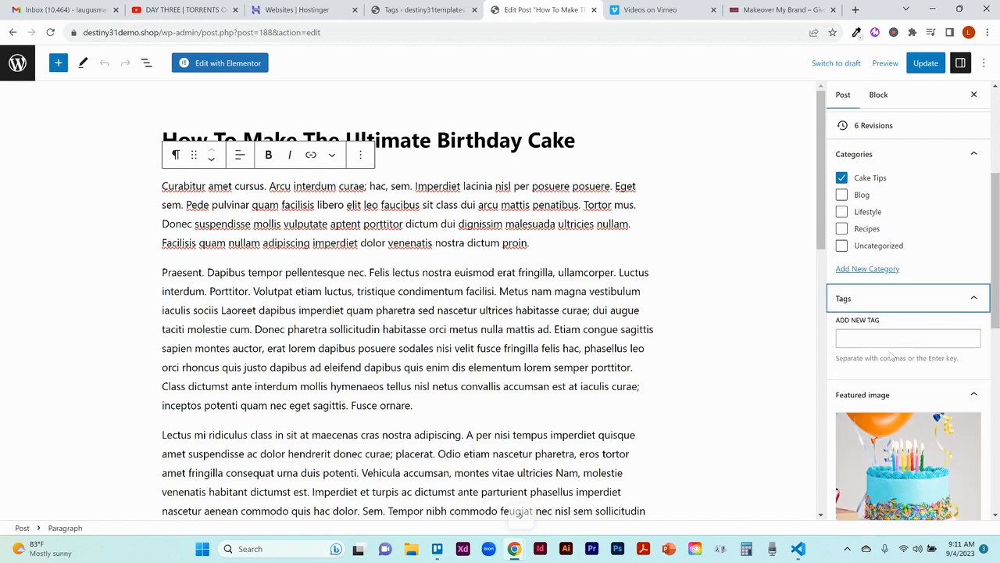
left_click(859, 341)
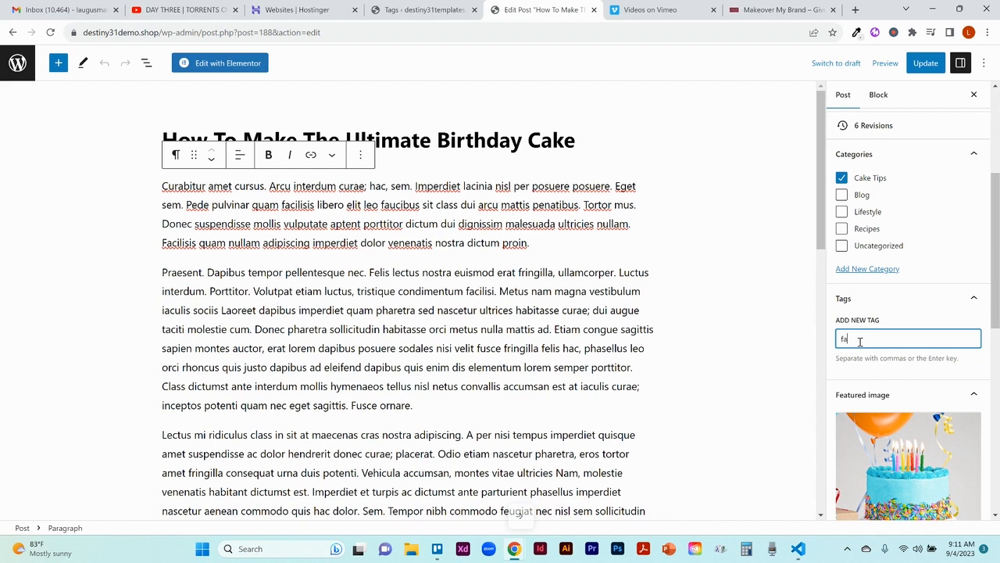
type("favo")
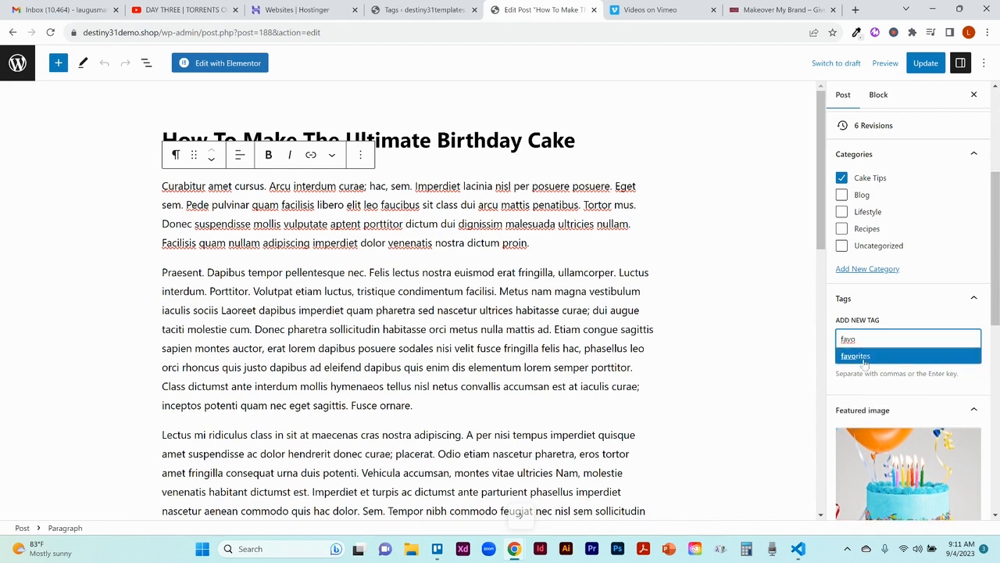
left_click(865, 363)
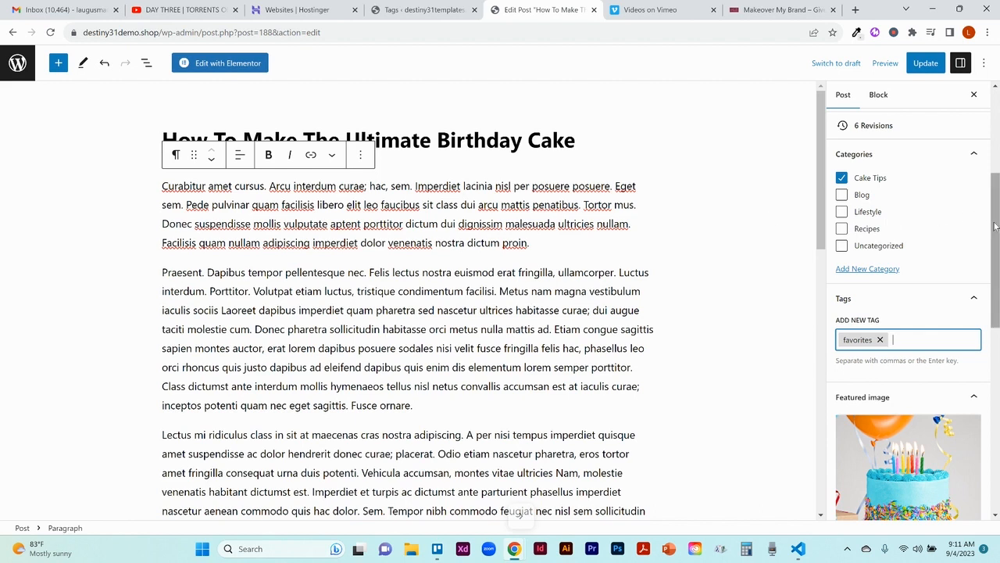
scroll(996, 226, "down", 2)
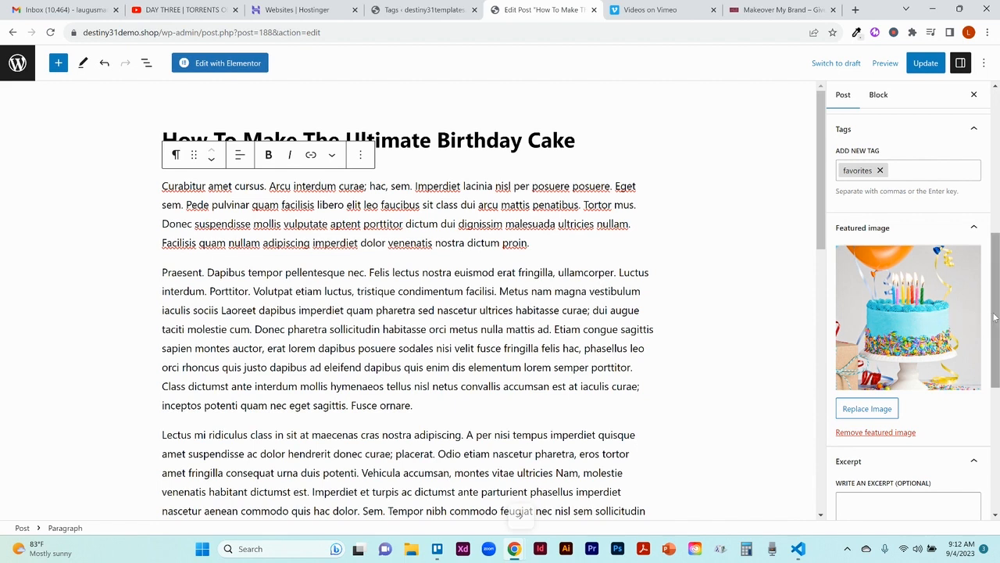
left_click(919, 68)
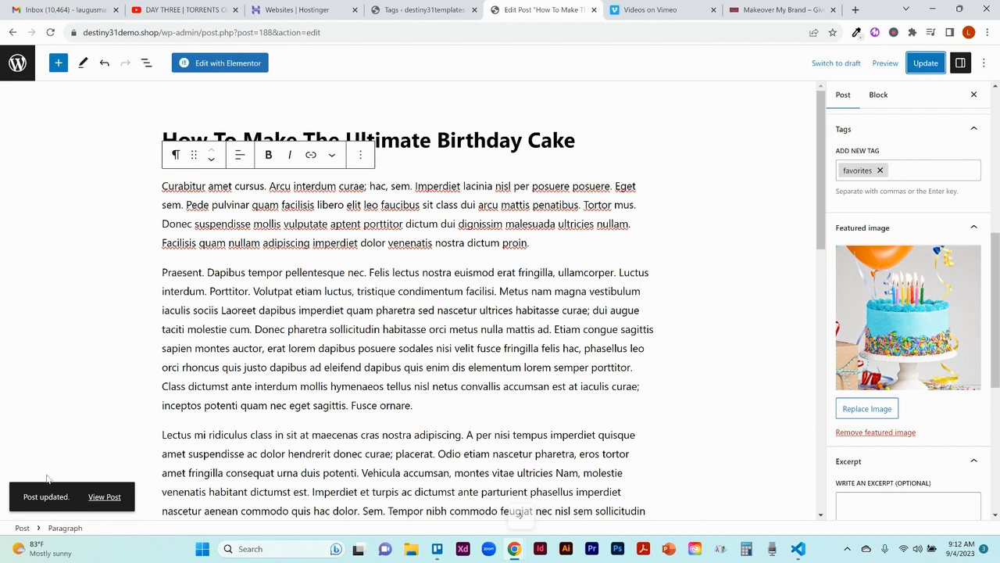
Step: View the updated birthday cake post on the live site and examine its layout and the Our Personal Favorites sidebar
left_click(104, 497)
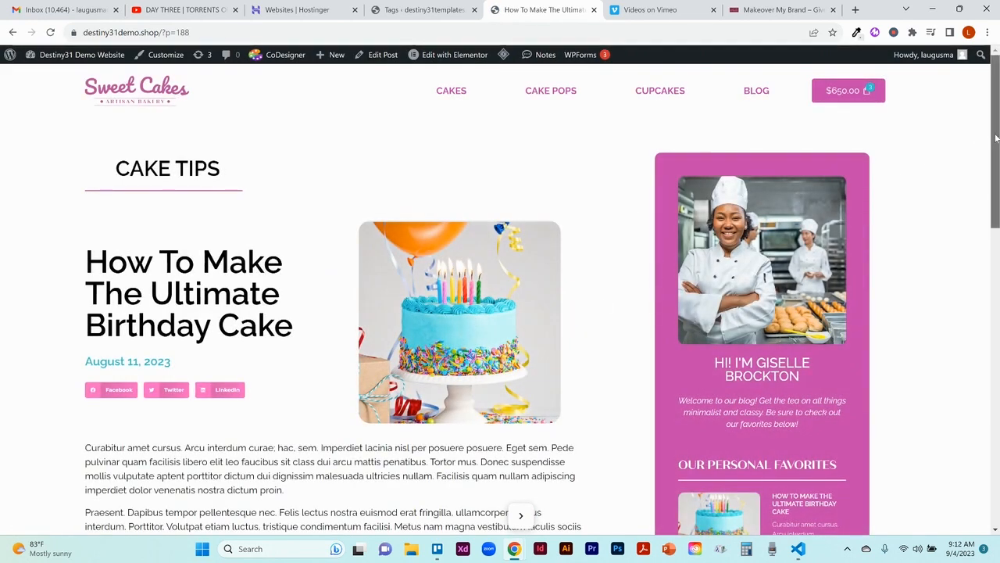
left_click_drag(995, 140, 998, 246)
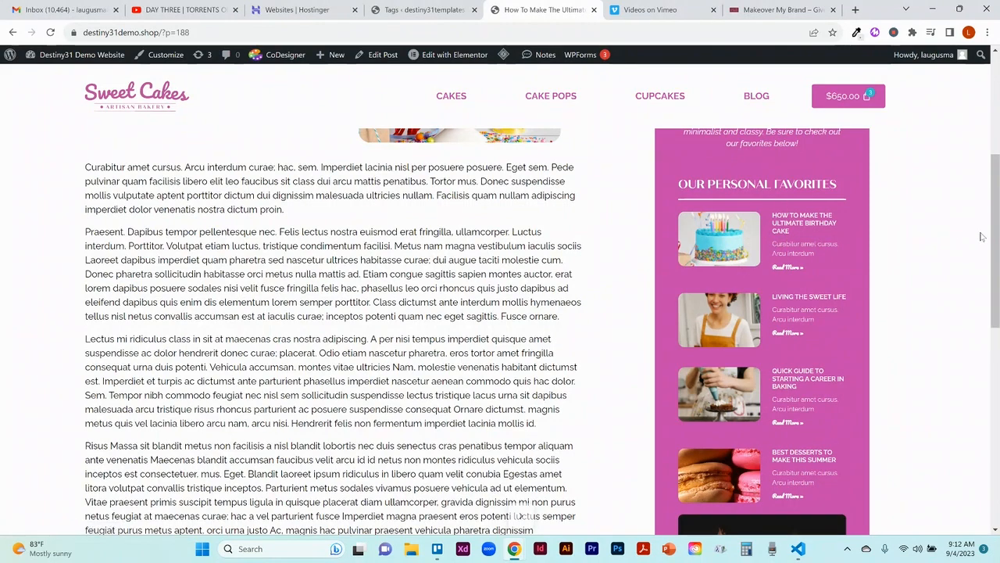
mouse_move(995, 239)
left_mouse_down()
mouse_move(995, 424)
mouse_move(977, 238)
left_mouse_up()
scroll(973, 231, "up", 4)
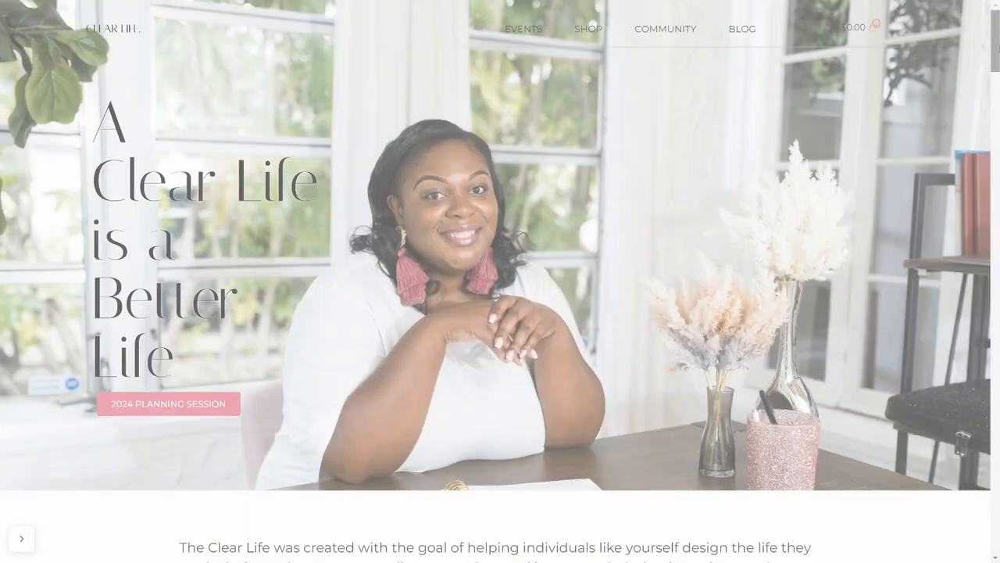
Step: Switch to the Clear Life example website and look through its home page down to the footer
left_click_drag(998, 48, 997, 291)
scroll(500, 312, "down", 6)
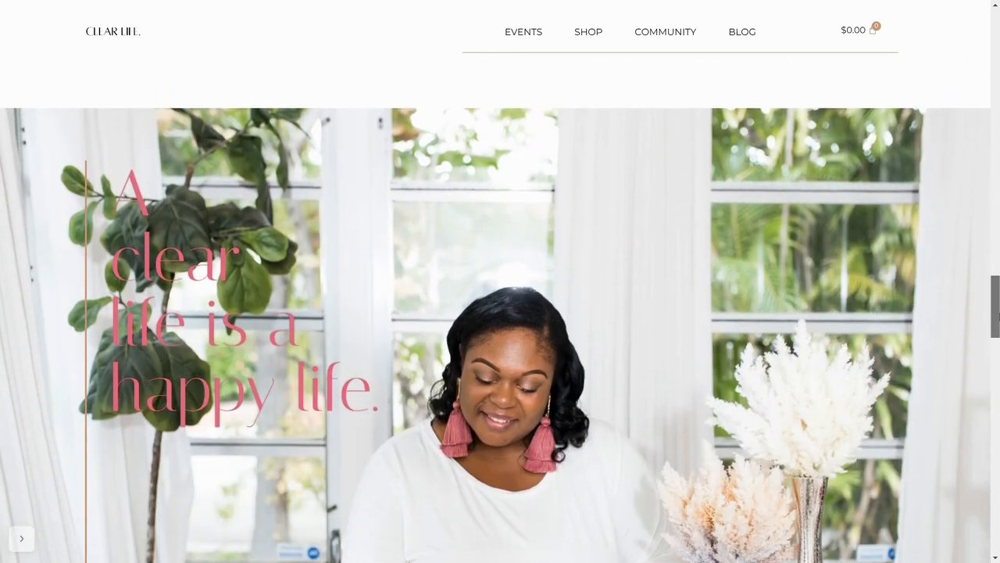
scroll(500, 313, "down", 7)
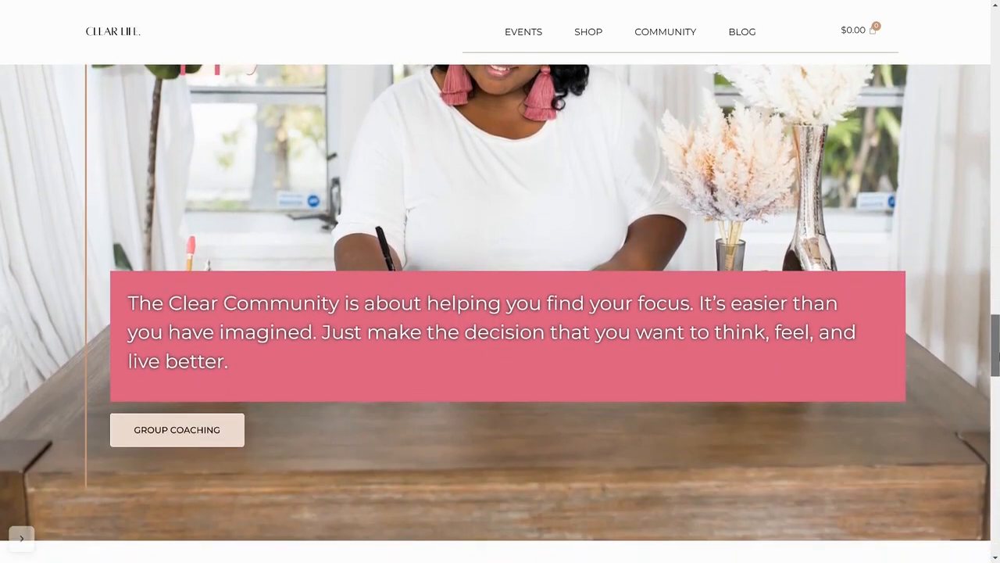
scroll(500, 312, "down", 3)
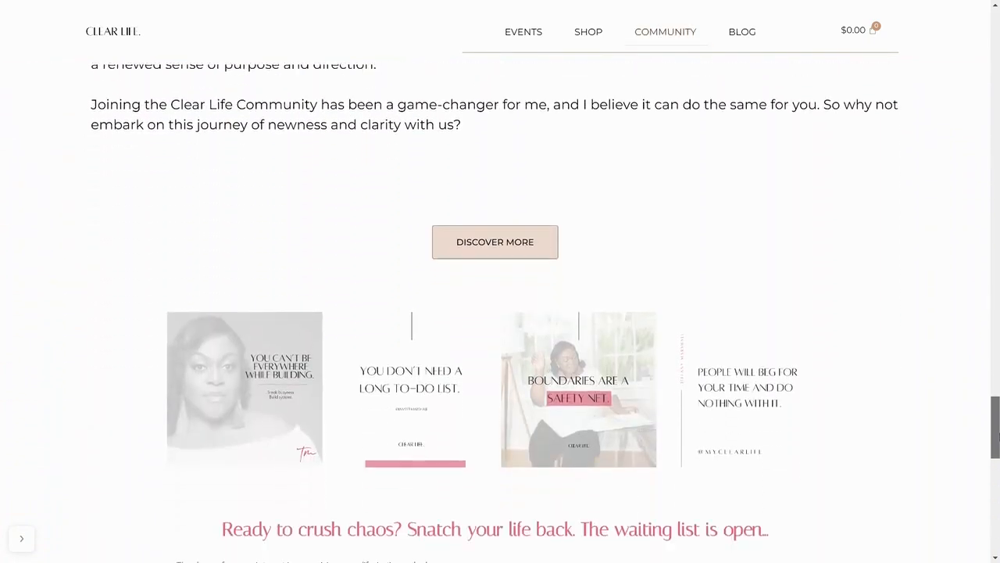
scroll(500, 312, "down", 7)
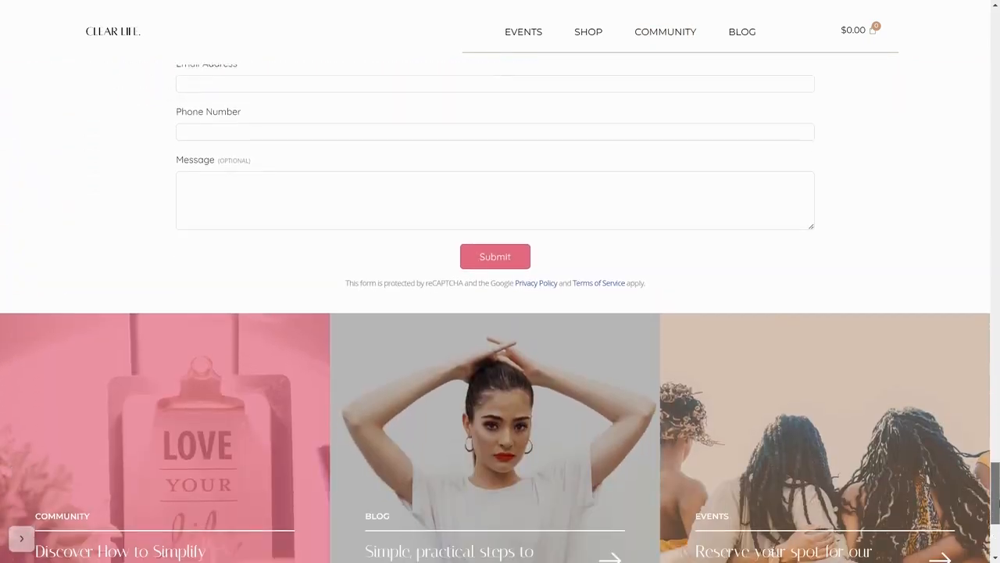
scroll(500, 312, "down", 1)
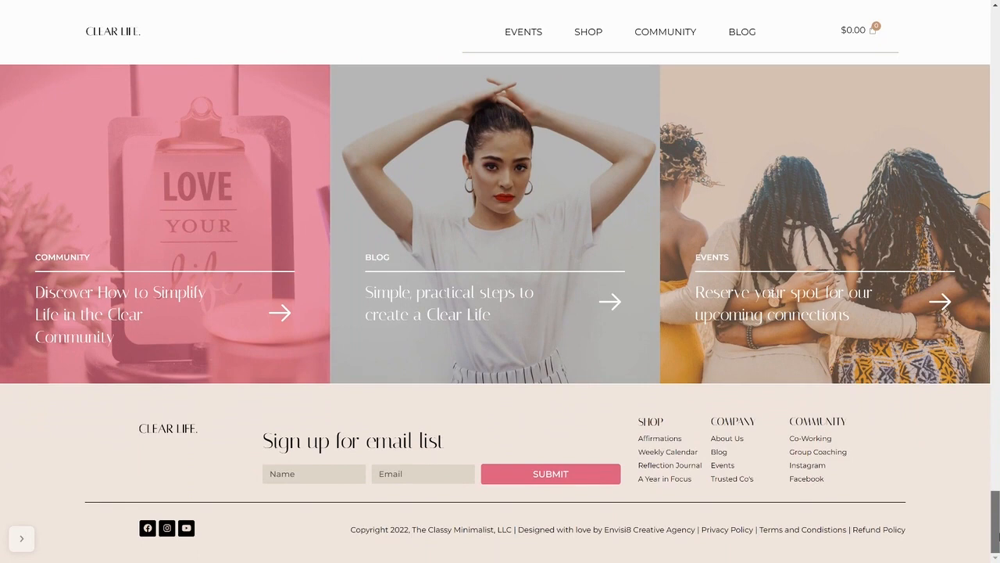
Step: Open the Clear Life blog and examine the post "3 Ways to Celebrate Yourself" down to its previous and next links
left_click(743, 31)
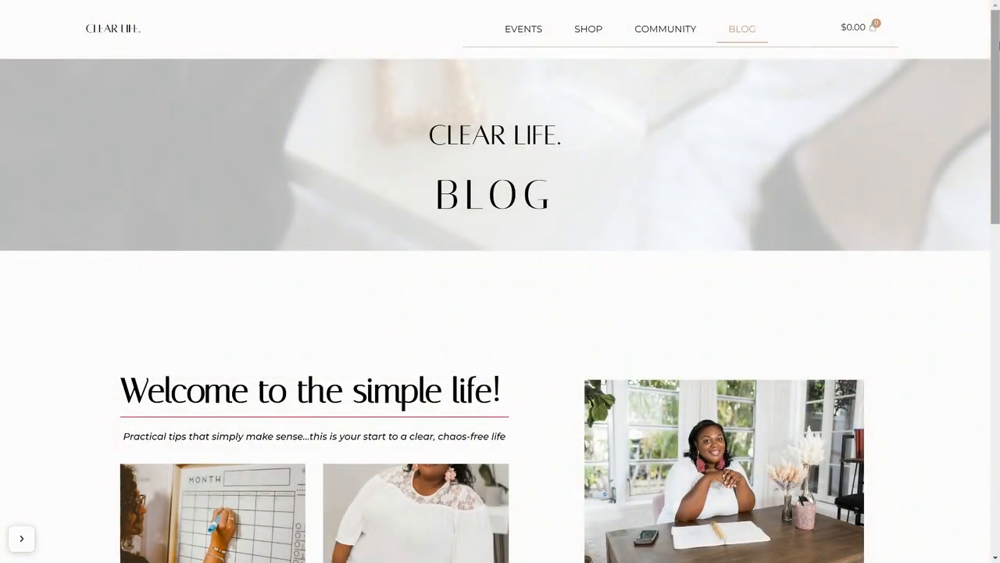
left_click_drag(998, 45, 989, 206)
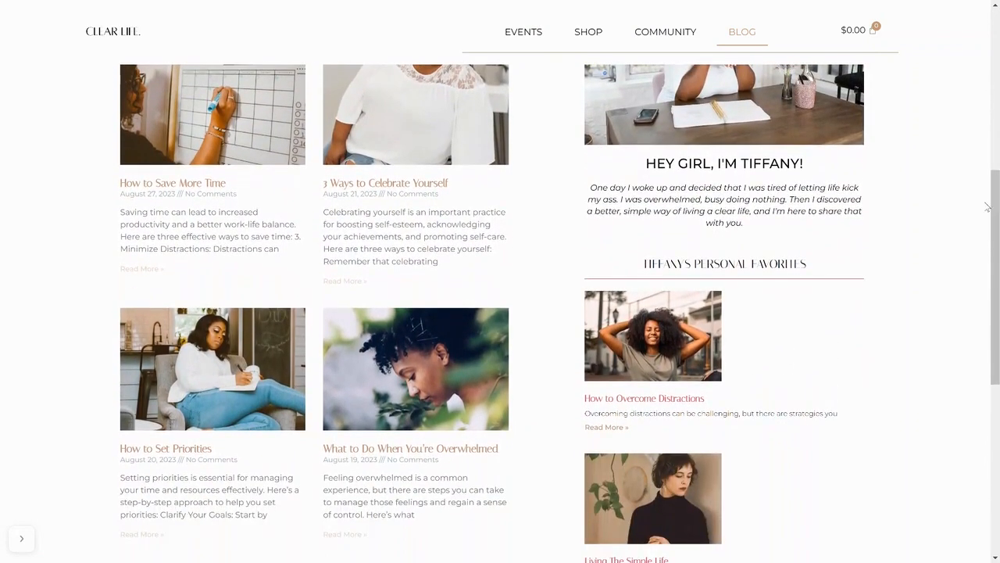
left_click(428, 184)
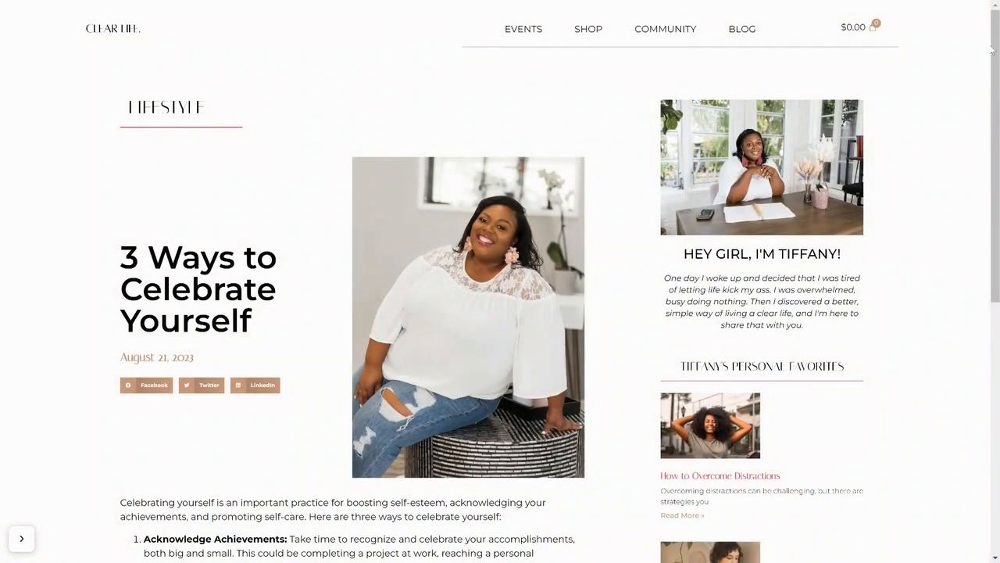
left_click_drag(997, 52, 998, 264)
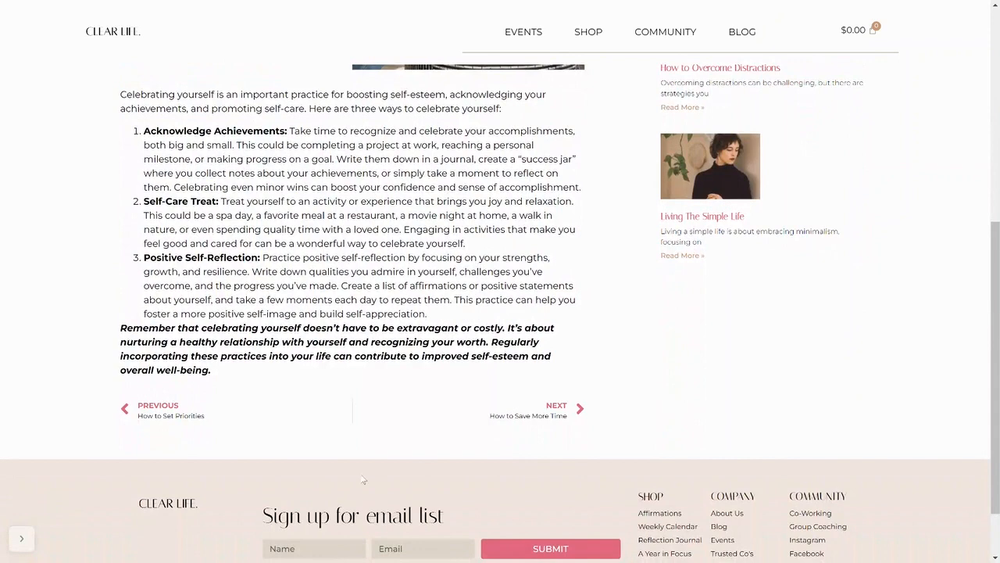
Step: View the previous post, "How to Set Priorities", and go to the site's Shop section
left_click(158, 409)
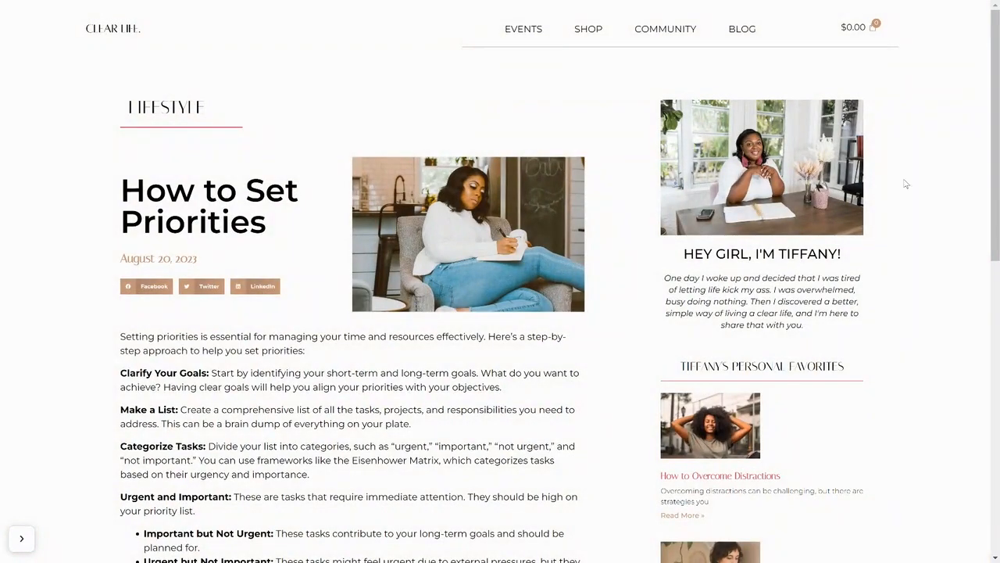
left_click_drag(996, 137, 986, 117)
left_click(592, 31)
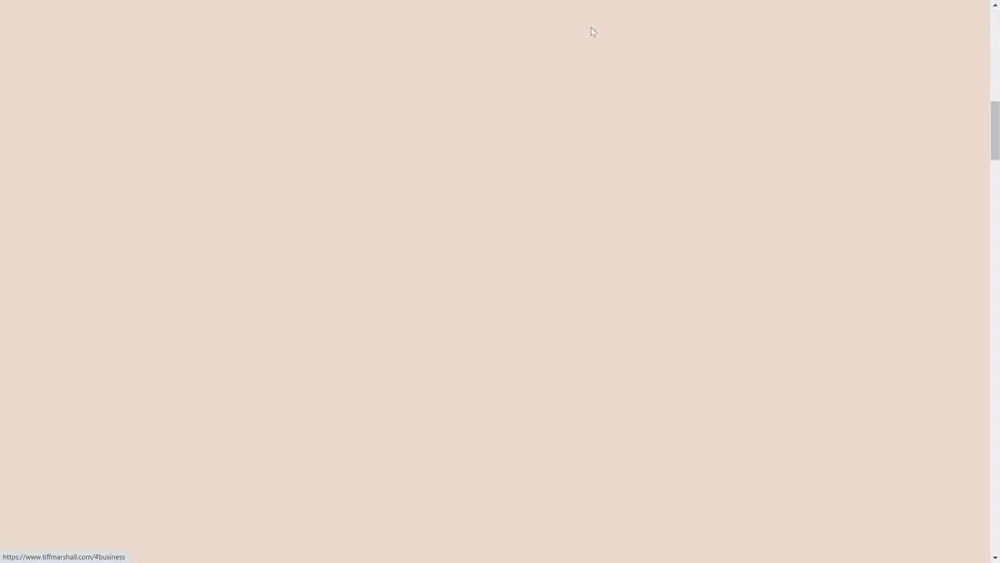